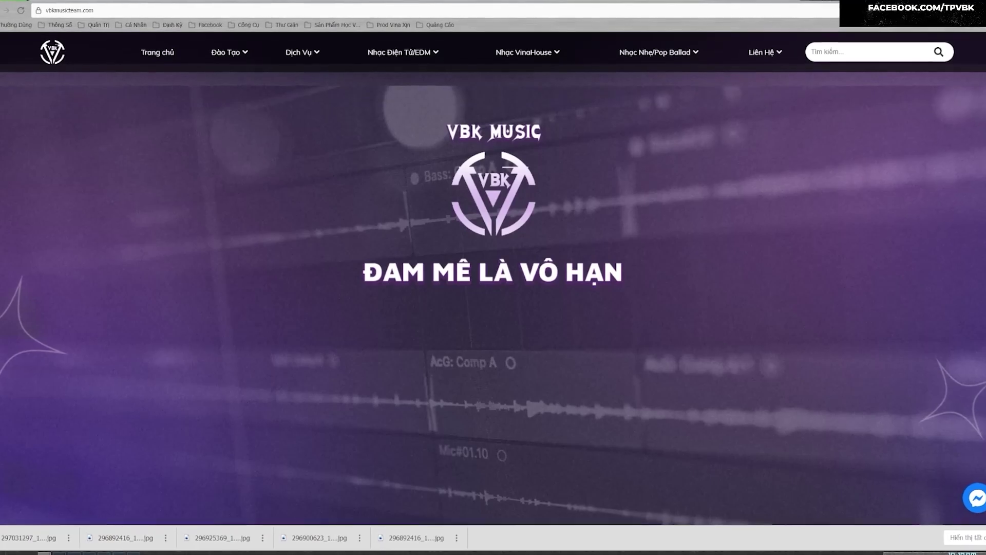
mouse_move(391, 57)
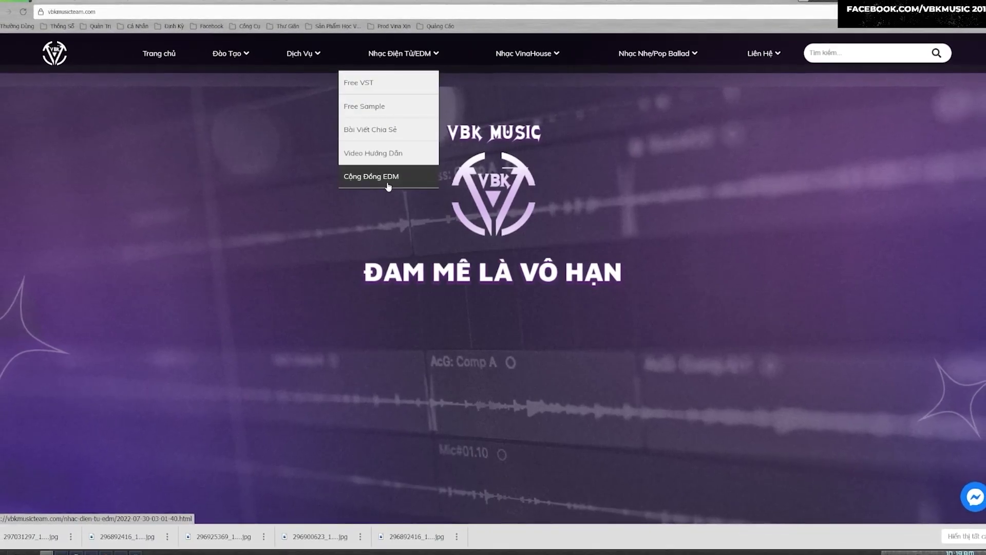
mouse_move(526, 51)
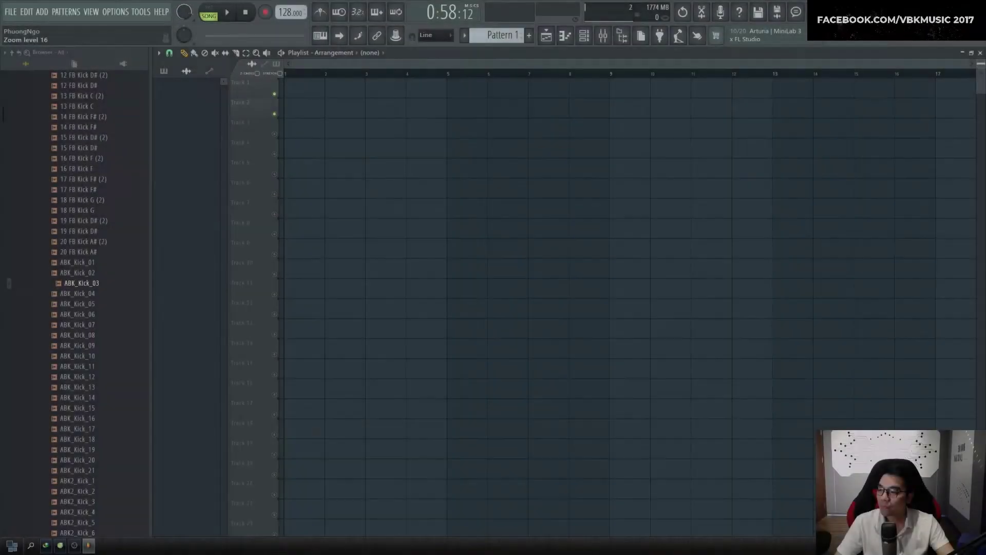
Add a Keyzone Classic instrument channel to the channel rack
mouse_move(981, 64)
left_mouse_down()
mouse_move(980, 73)
mouse_move(978, 57)
left_mouse_up()
key("F6")
key("F6")
key("F6")
left_click(284, 101)
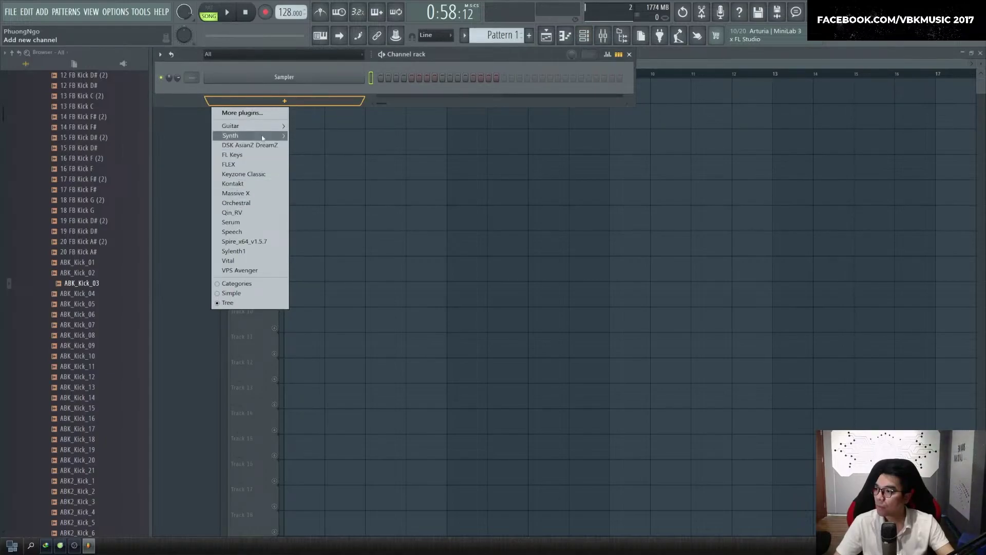
left_click(263, 177)
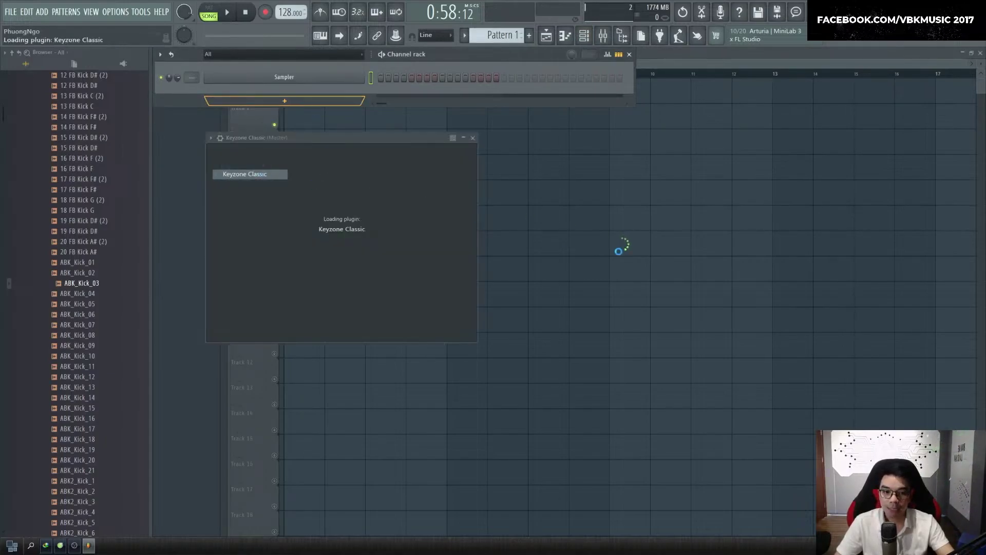
mouse_move(72, 548)
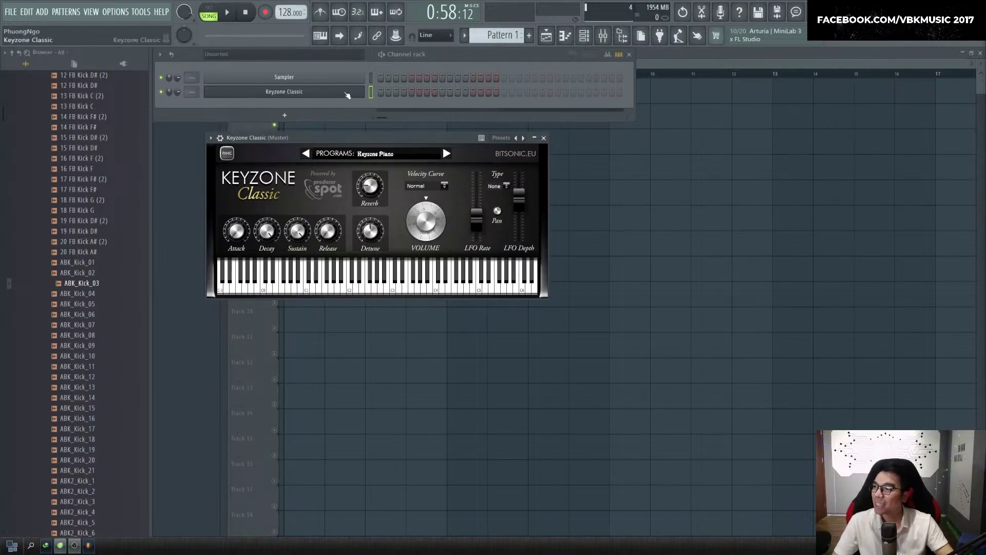
Open the Keyzone Classic channel's piano roll and delete the trial C4 and E3 notes in bars 1 and 2
right_click(360, 91)
left_click(383, 91)
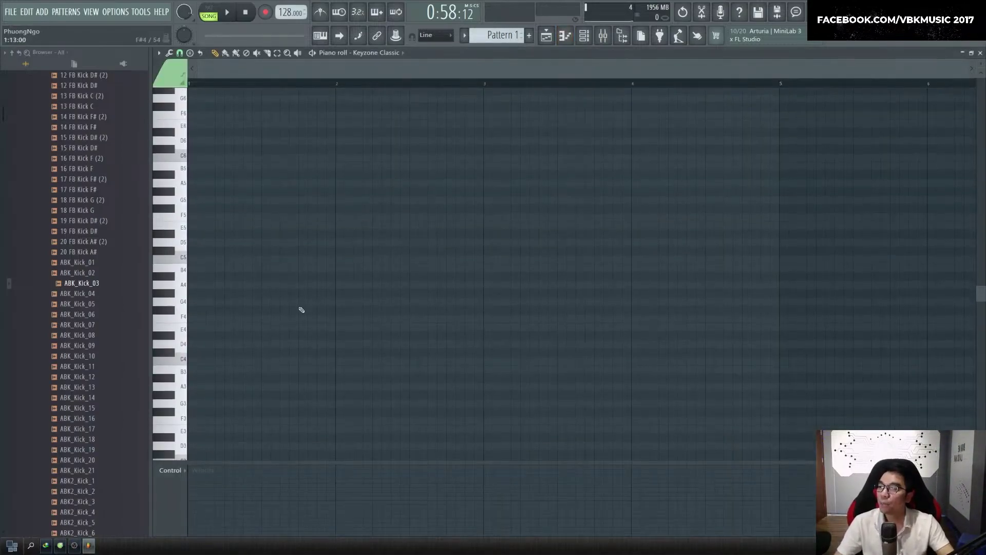
scroll(260, 345, "down", 2)
scroll(216, 338, "down", 4)
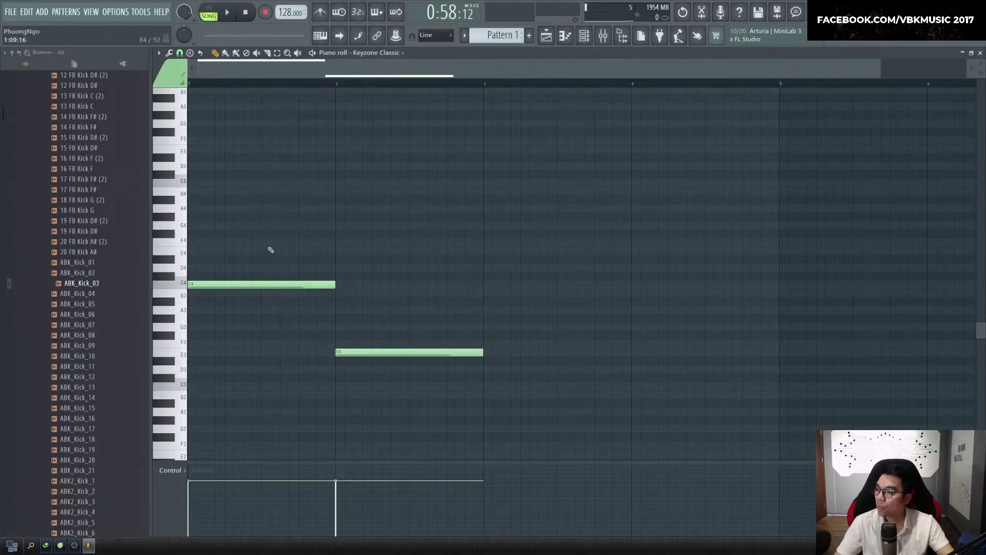
right_click(304, 284)
right_click(371, 353)
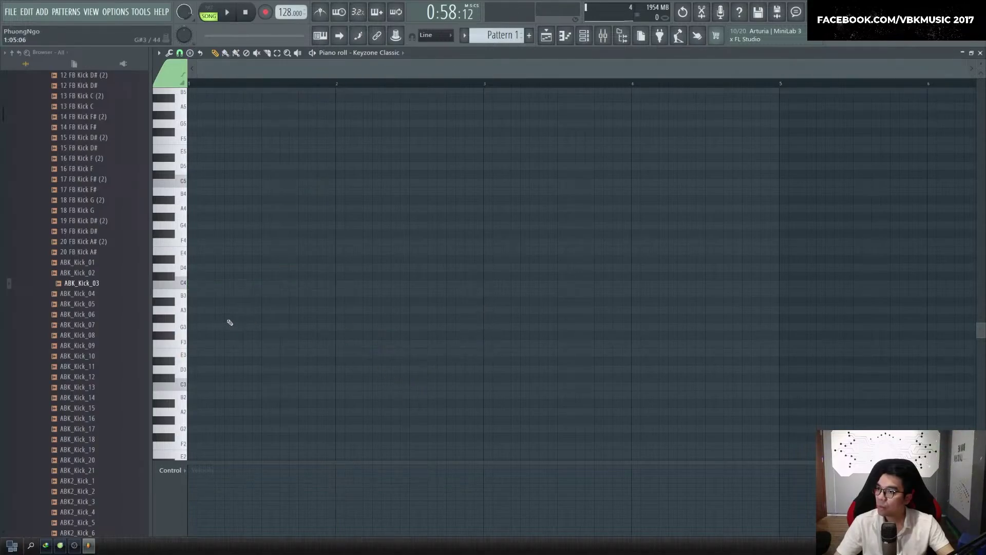
Draw a one-bar C4 note in bar 1 and set playback to pattern mode
left_click_drag(226, 286, 125, 286)
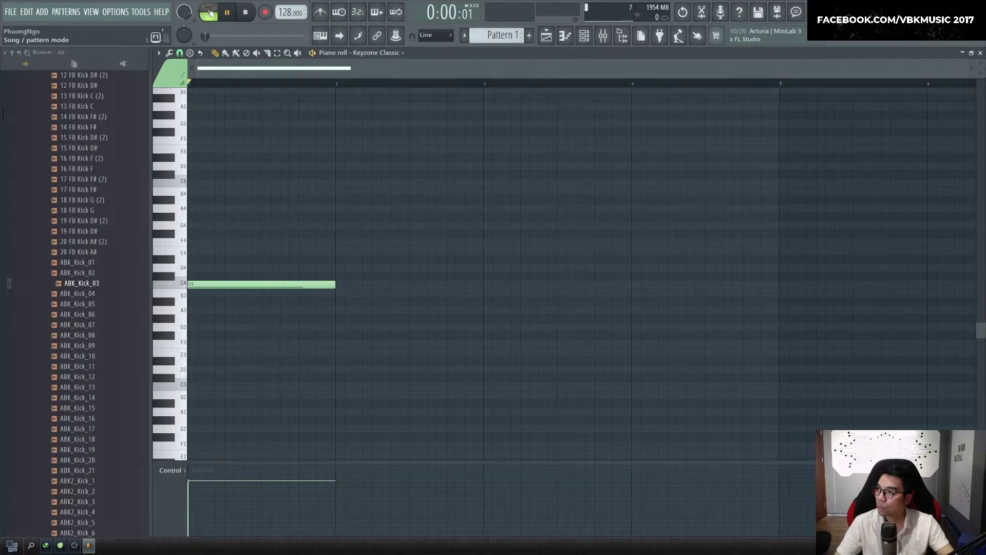
left_click(209, 12)
key("space")
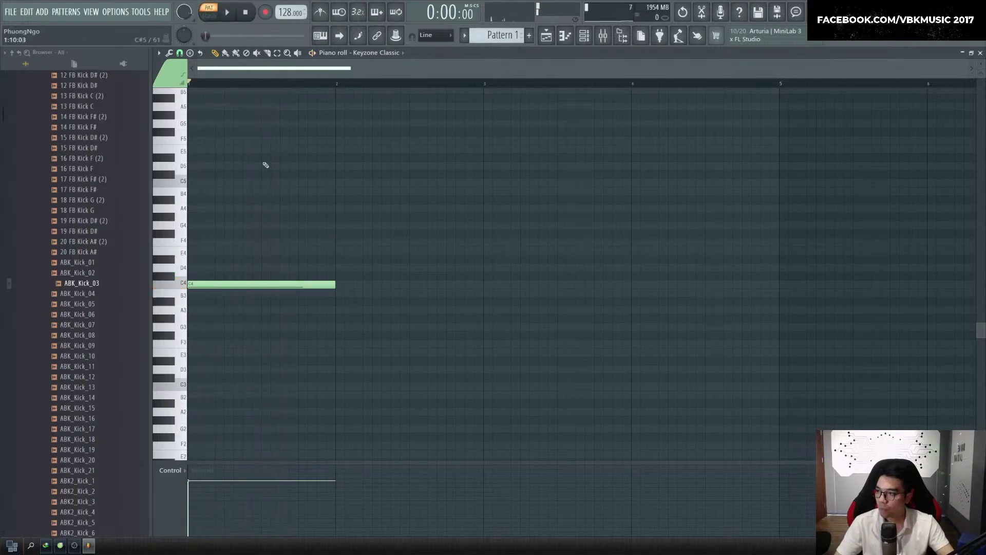
Switch the Keyzone Classic program to Yamaha Grand Piano and preview the pattern with it
key("F6")
left_click(284, 91)
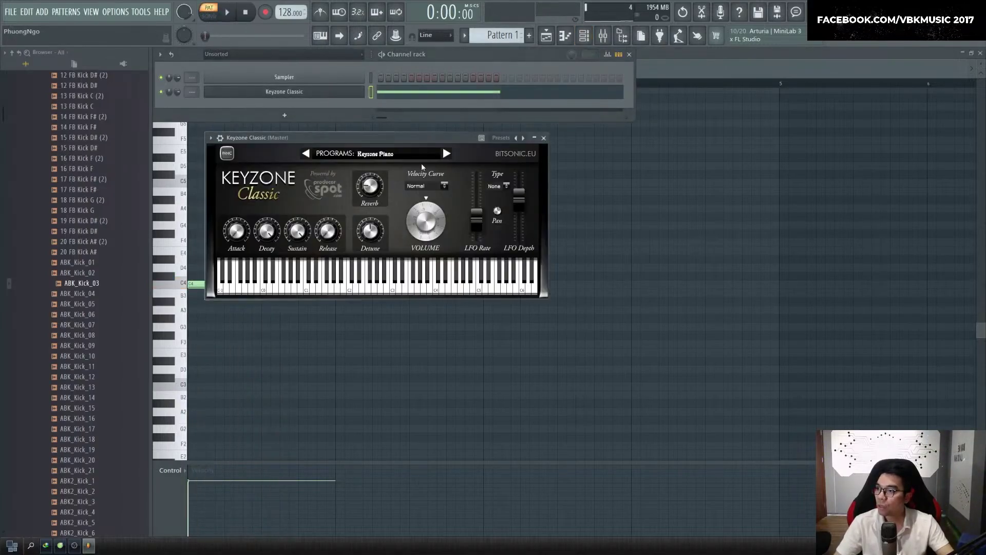
left_click(384, 154)
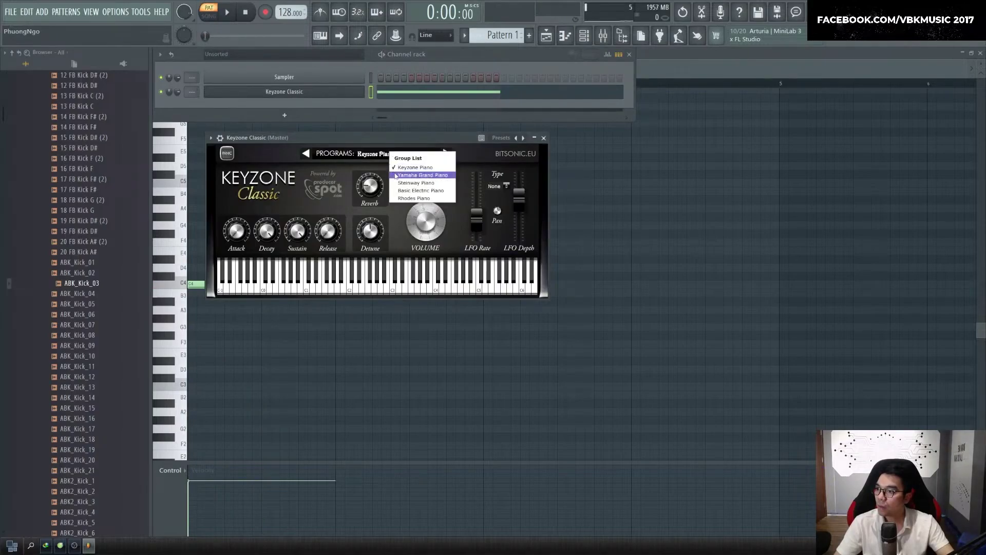
left_click(396, 175)
key("space")
left_click(604, 253)
key("space")
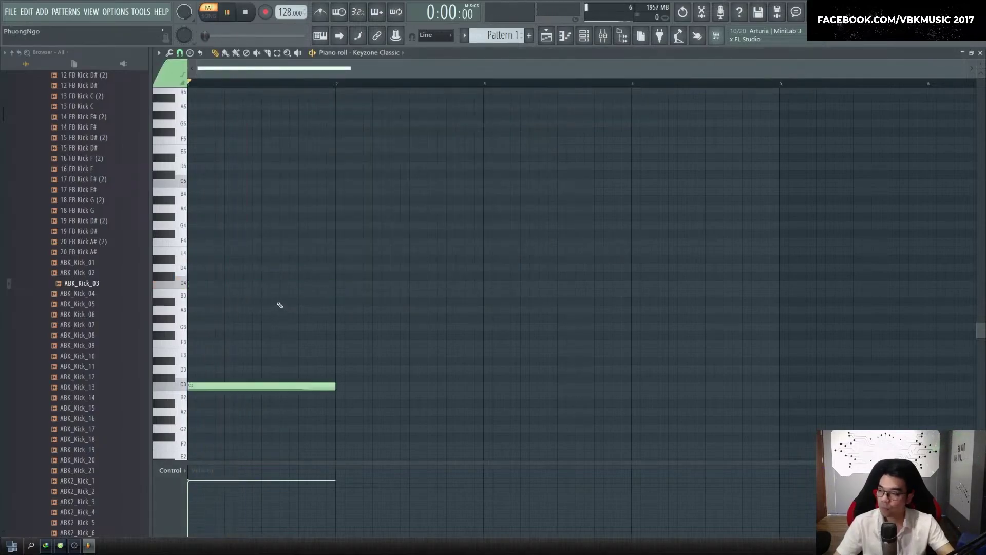
Place the bar 1 note on C4 and add a one-bar E3 note in bar 2, auditioning the pattern
key("space")
scroll(294, 311, "down", 2)
key("space")
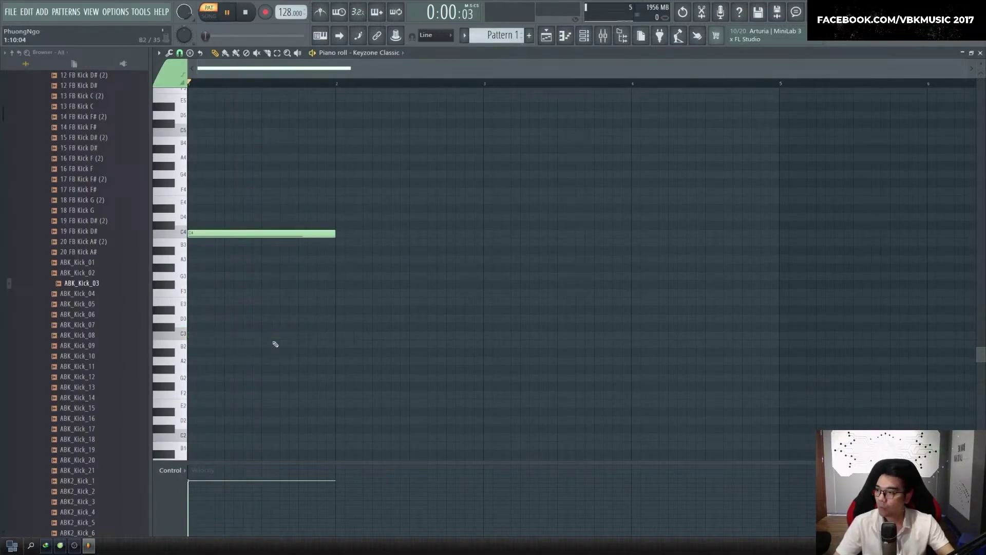
scroll(334, 319, "up", 1)
key("space")
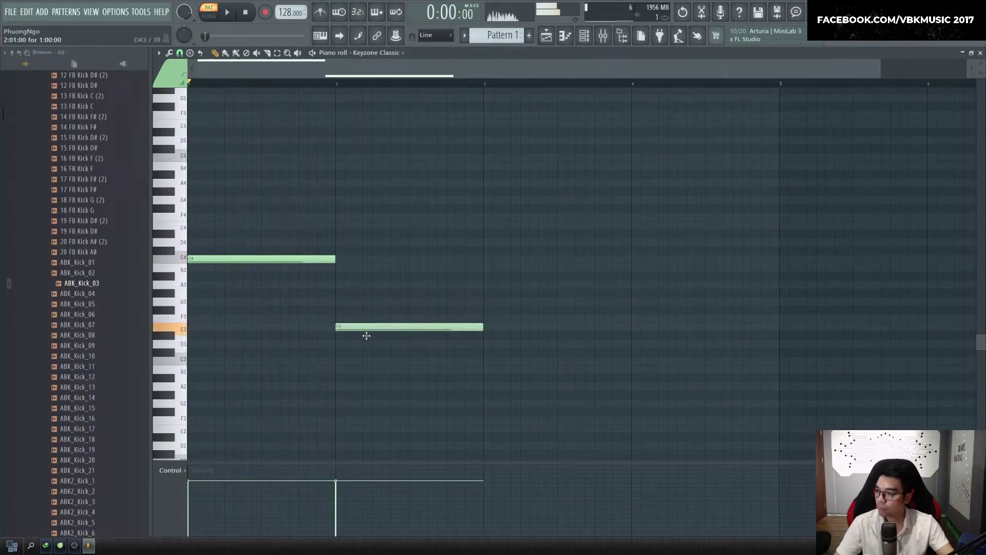
Extend the root line with a one-bar A3 note in bar 3 and a one-bar D4 note in bar 4
left_click(503, 242)
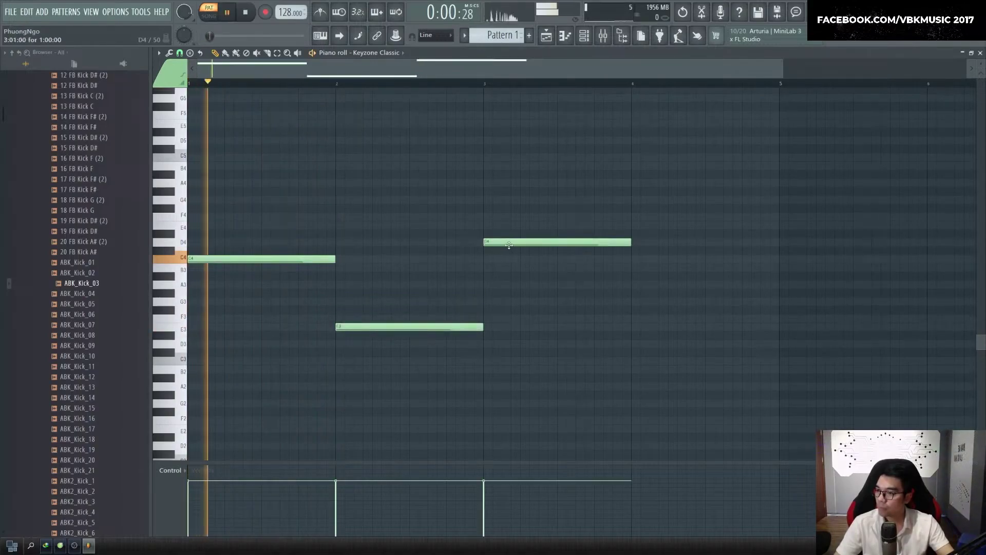
left_click_drag(508, 245, 508, 285)
scroll(432, 257, "down", 1)
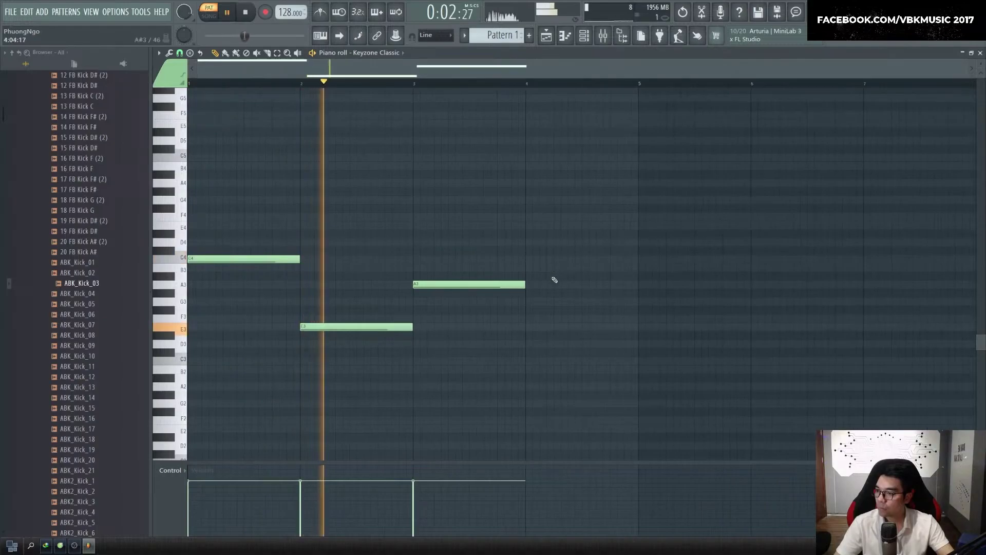
left_click(555, 308)
left_click_drag(556, 308, 555, 242)
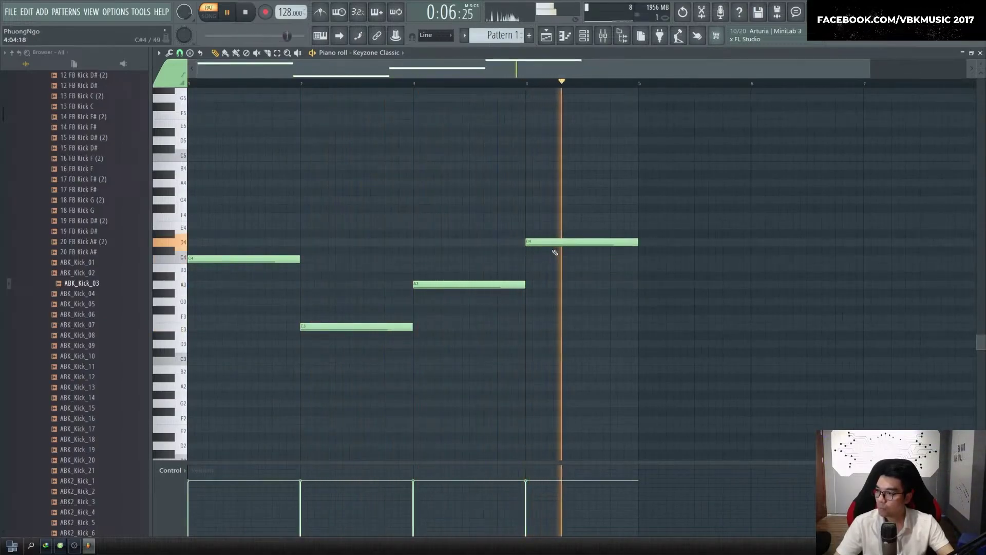
Rearrange the one-bar notes to F3, A3, D4 and G3 across bars 1 to 4 and play the loop
key("ctrl+a")
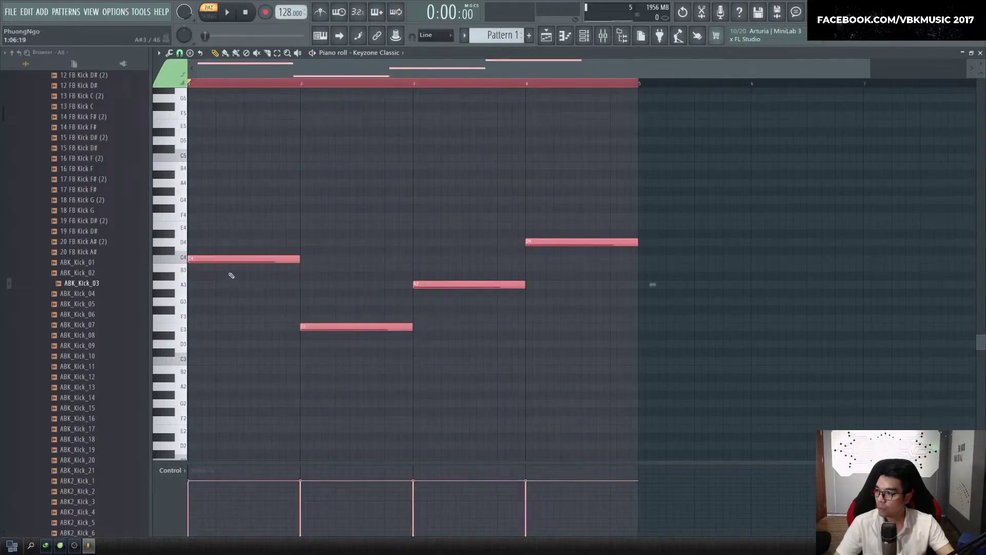
left_click_drag(231, 258, 231, 318)
left_click(368, 358)
left_click_drag(425, 387, 476, 337)
key("ctrl+Up")
key("space")
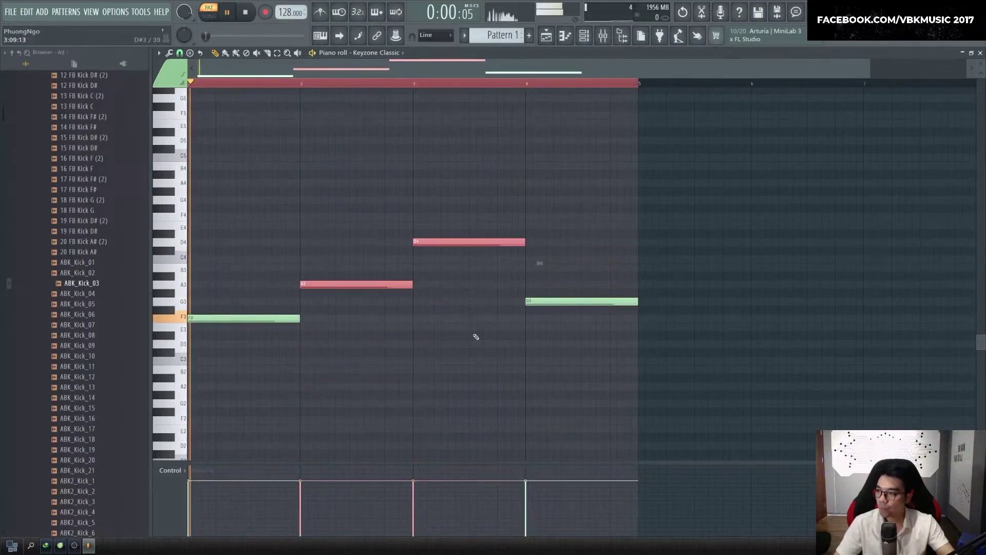
key("ctrl+a")
left_click(470, 336, "ctrl")
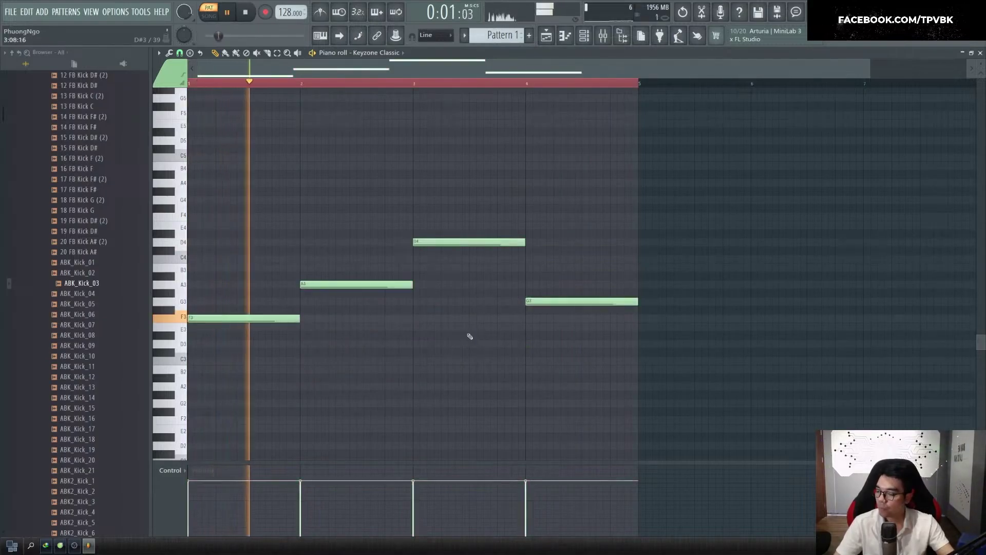
Lower the bar 3 note from D4 to E3 and listen to the root progression
left_click(459, 276)
right_click(480, 277)
key("space")
left_click_drag(460, 243, 461, 315)
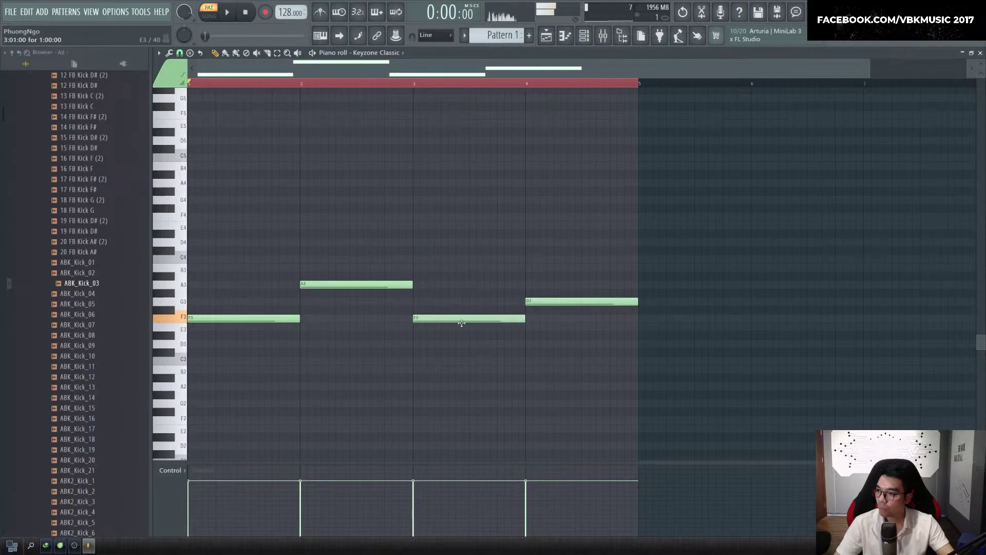
left_click_drag(459, 336, 458, 314)
key("space")
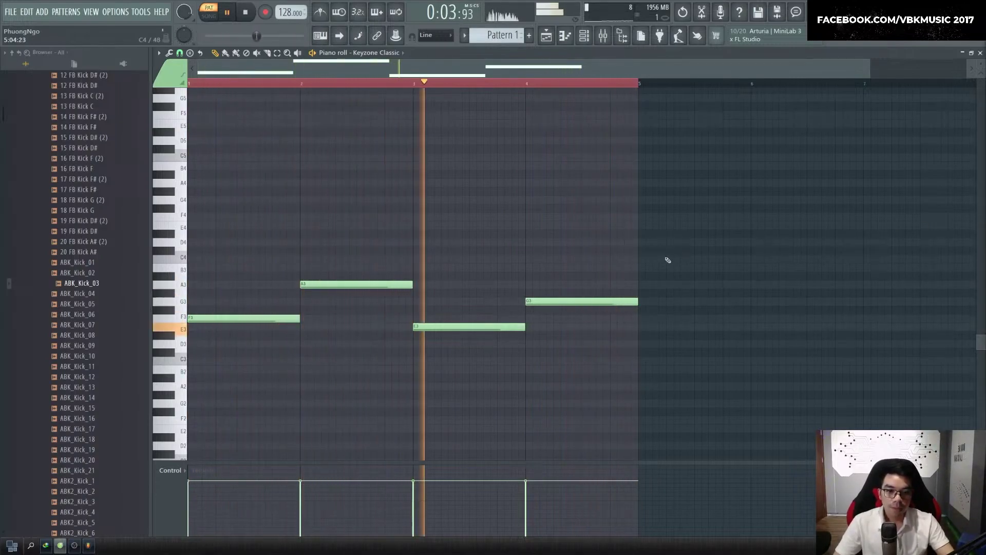
key("space")
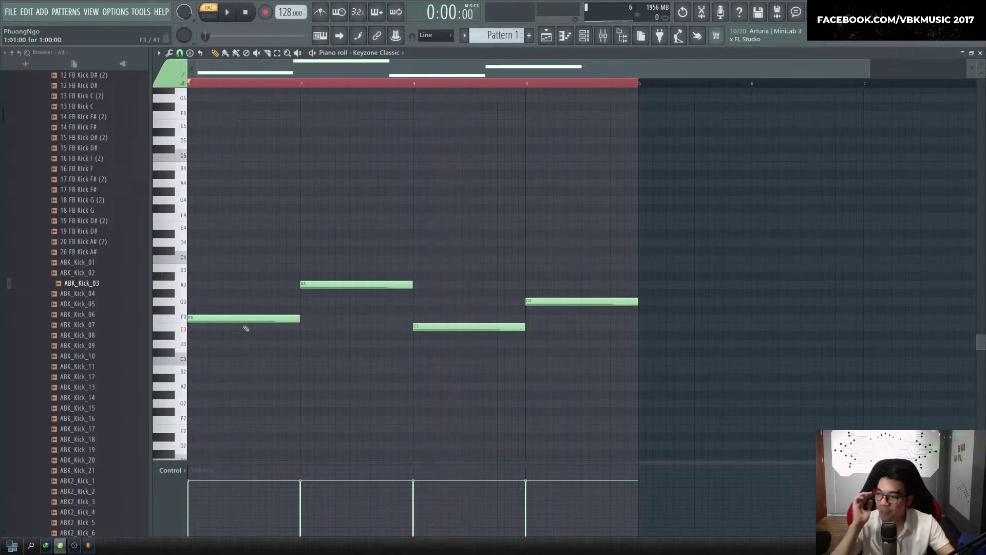
Duplicate the four root notes seven and sixteen semitones higher to build three-note chords in every bar
key("ctrl+a")
left_click_drag(230, 320, 221, 180, "shift")
key("space")
key("space")
scroll(246, 221, "up", 2)
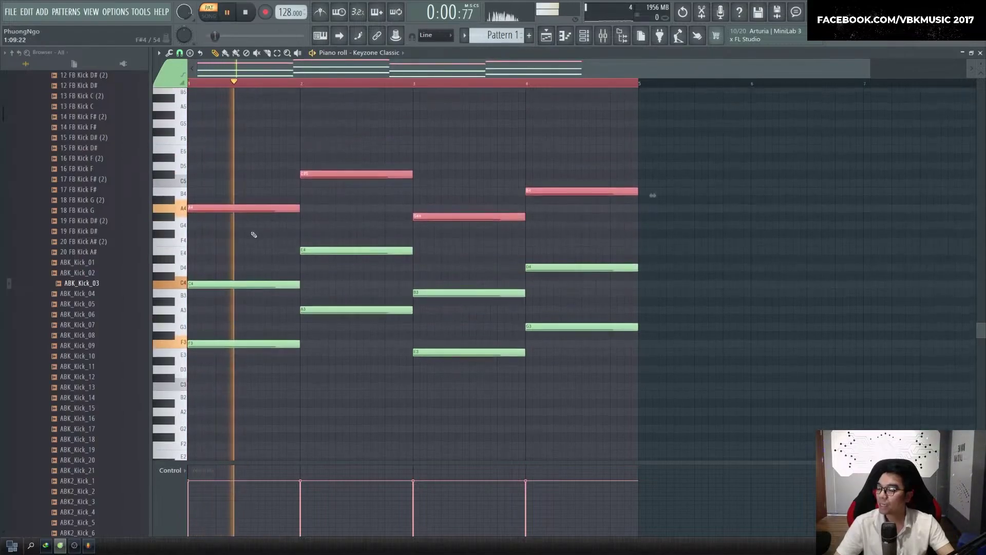
left_click(253, 233, "ctrl")
Lower the top chord notes by one semitone, to C5 in bar 2 and G4 in bar 3
key("space")
left_click_drag(327, 176, 327, 183)
key("space")
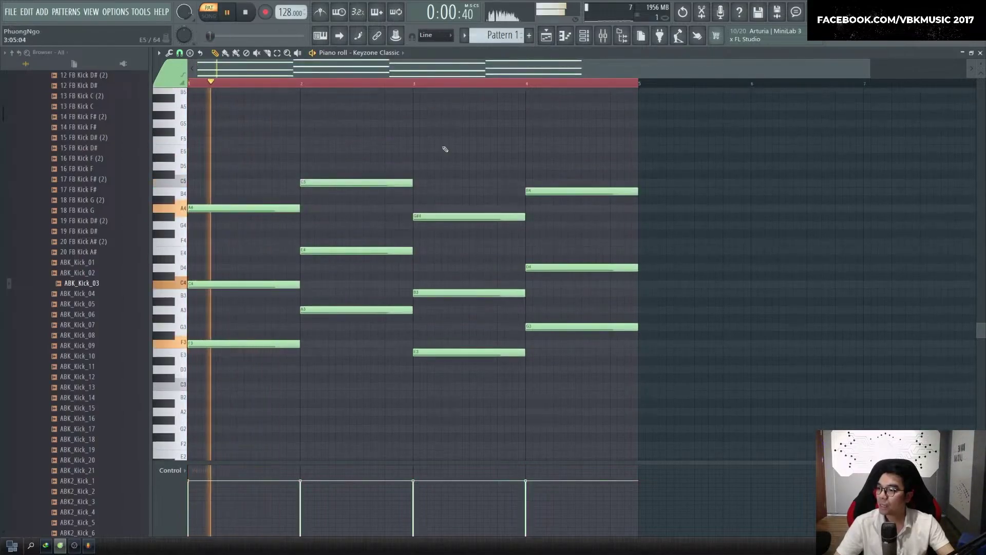
left_click_drag(455, 220, 454, 229)
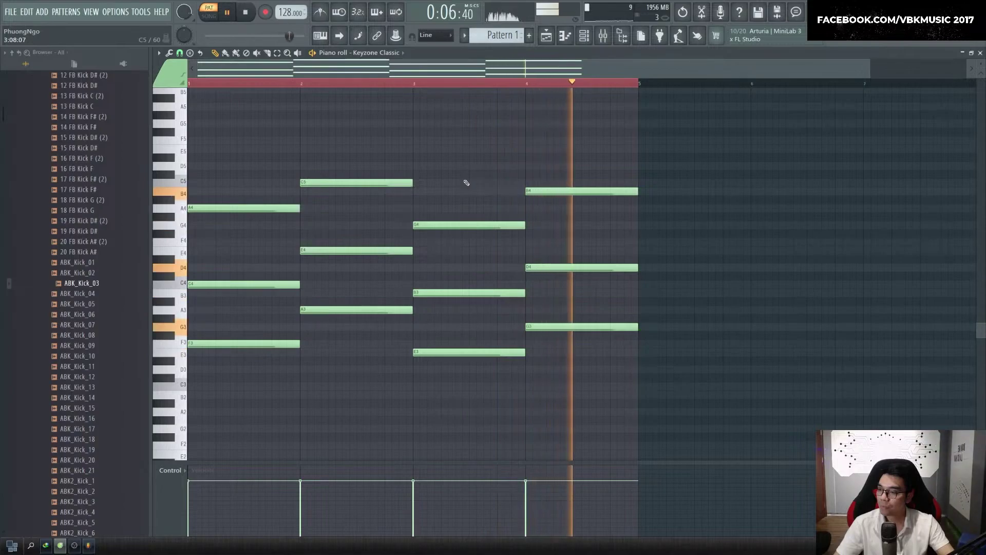
Add a one-bar E5 note above the bar 1 chord and a one-bar G5 note above the bar 2 chord
key("space")
left_click_drag(222, 184, 200, 145)
key("space")
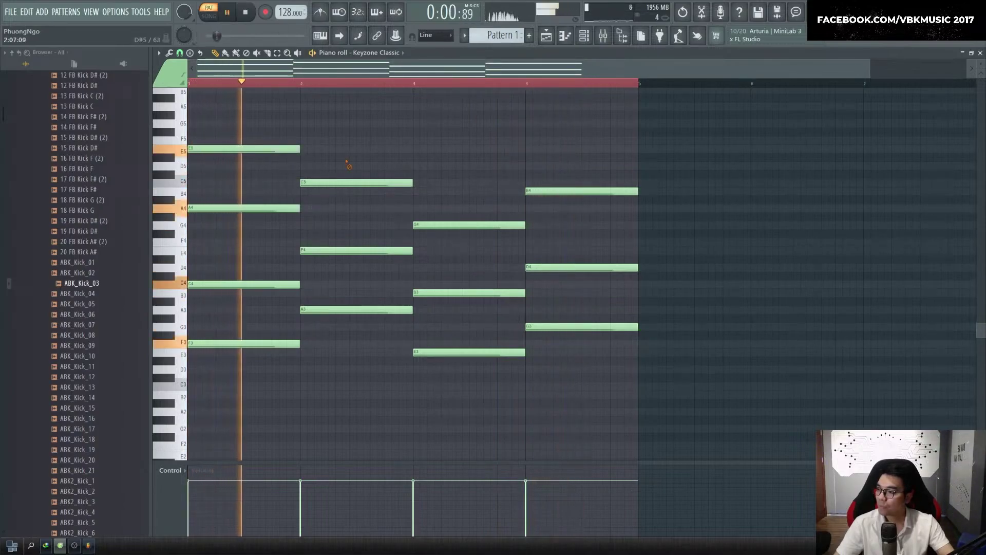
left_click_drag(322, 155, 322, 121)
key("space")
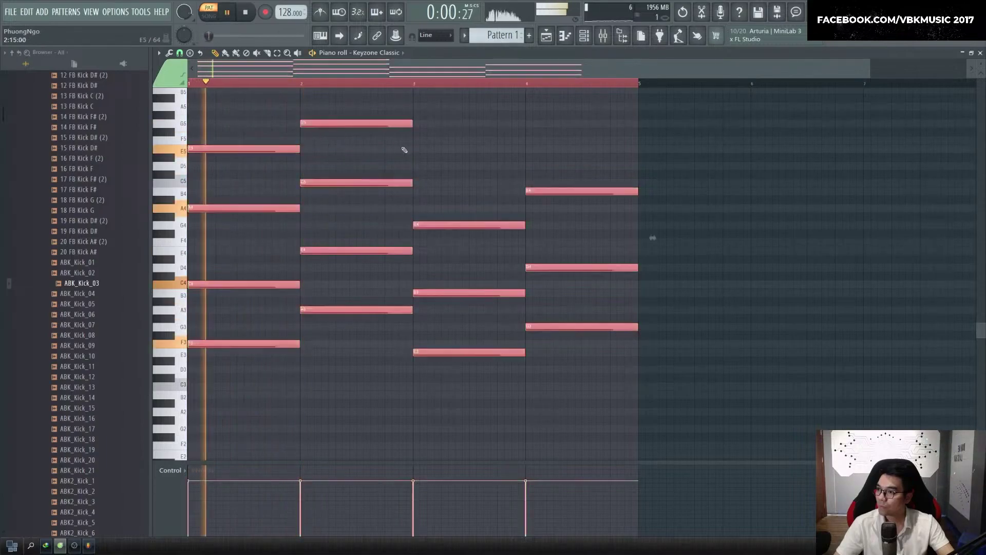
left_click(399, 148, "ctrl")
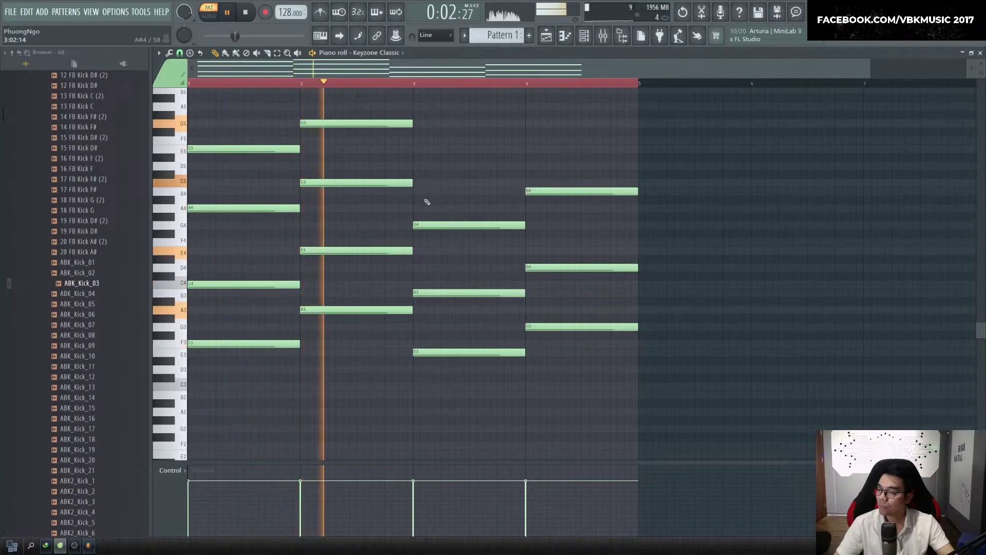
Add a one-bar note on top of the bar 3 chord and tune it to D5
left_click(418, 191)
key("space")
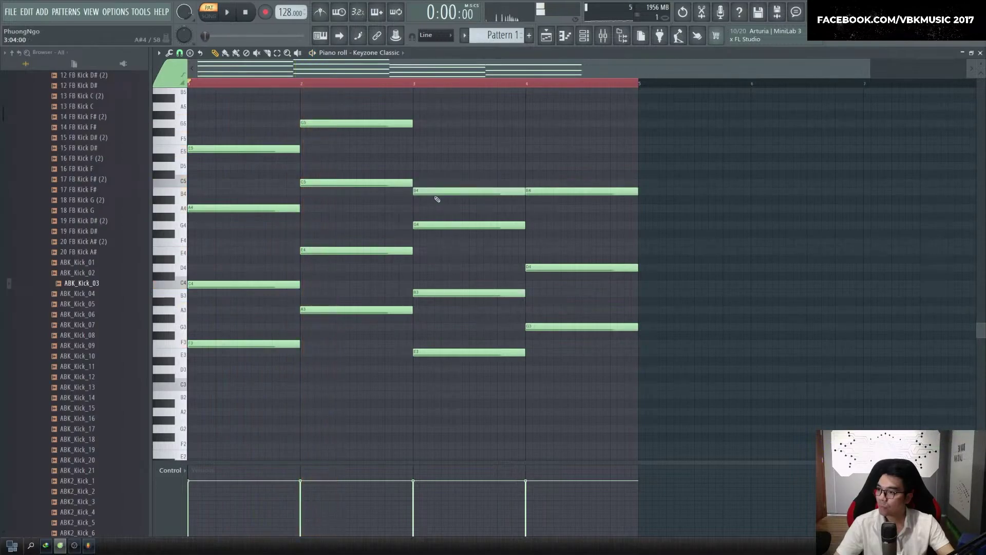
key("space")
left_click_drag(433, 191, 431, 165)
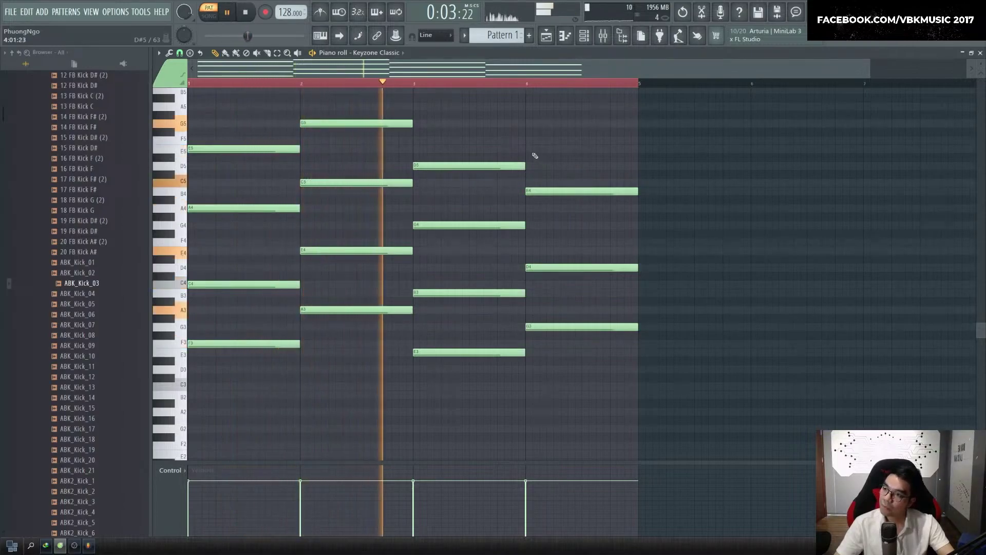
Split the top voice of bar 4 into a short C5 note followed by a longer B4 note
left_click_drag(601, 191, 638, 193)
left_click(574, 196)
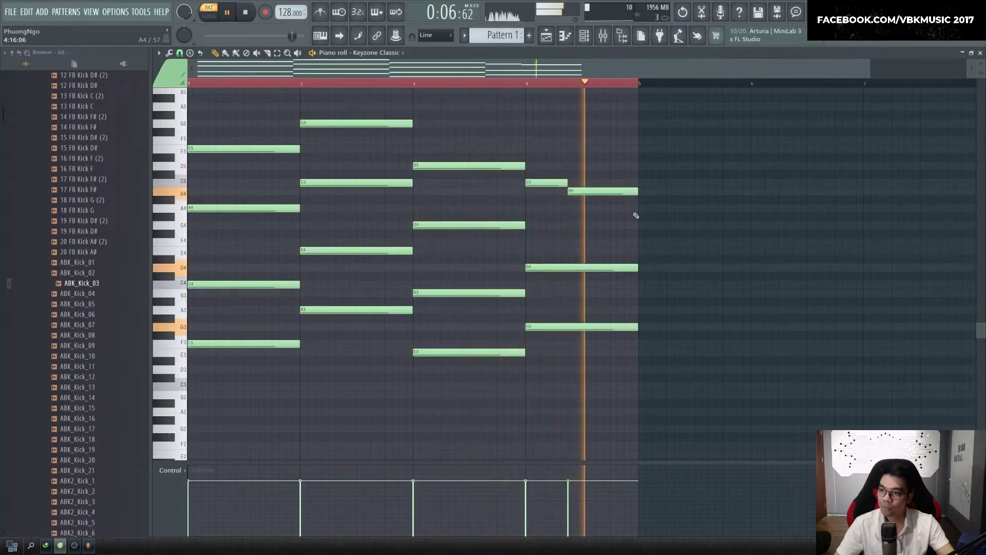
key("space")
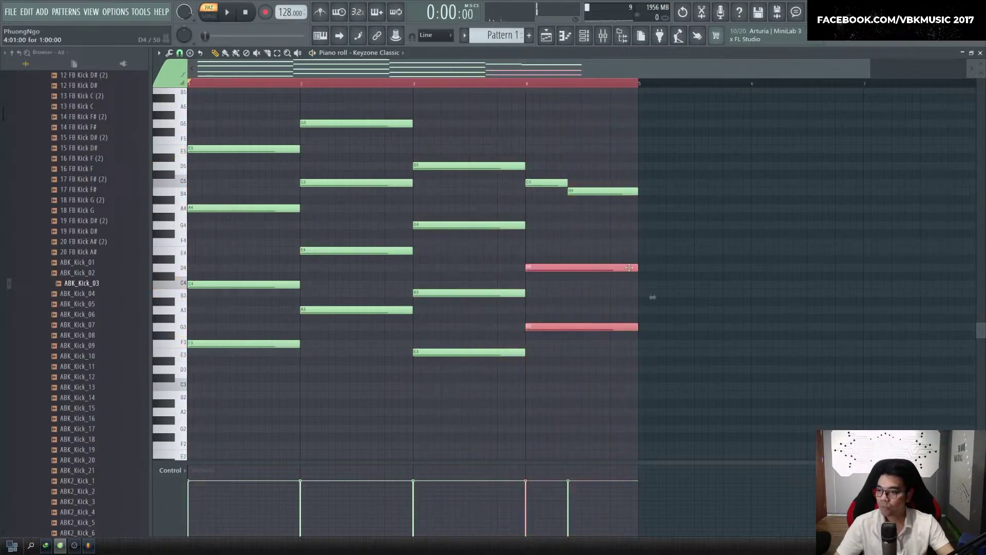
Split bar 4's D4 and G3 notes at the point where the top voice changes from C5 to B4
key("space")
left_click_drag(589, 270, 639, 269)
left_click(674, 243)
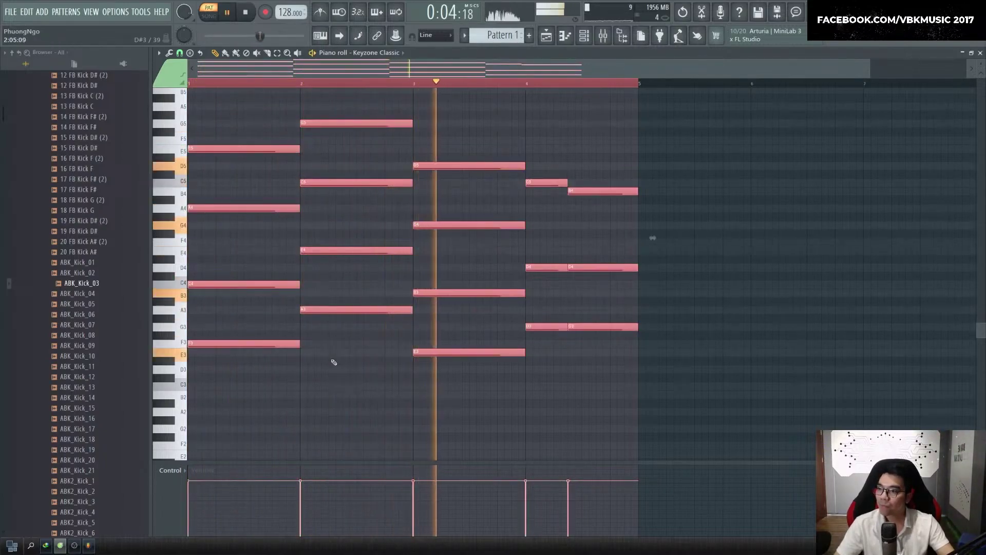
Raise the top note of the bar 1 chord from E5 to G5 and play the progression
scroll(334, 363, "up", 2)
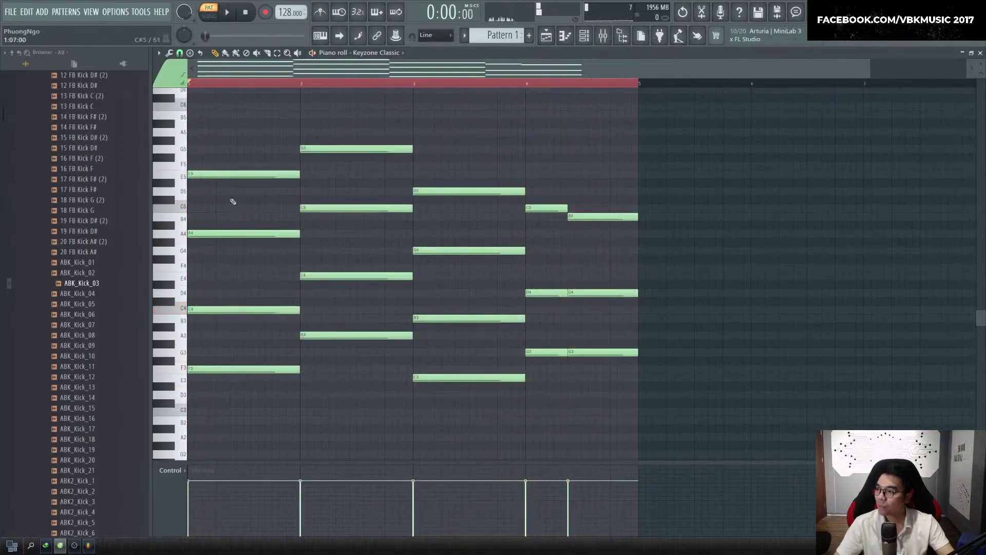
key("space")
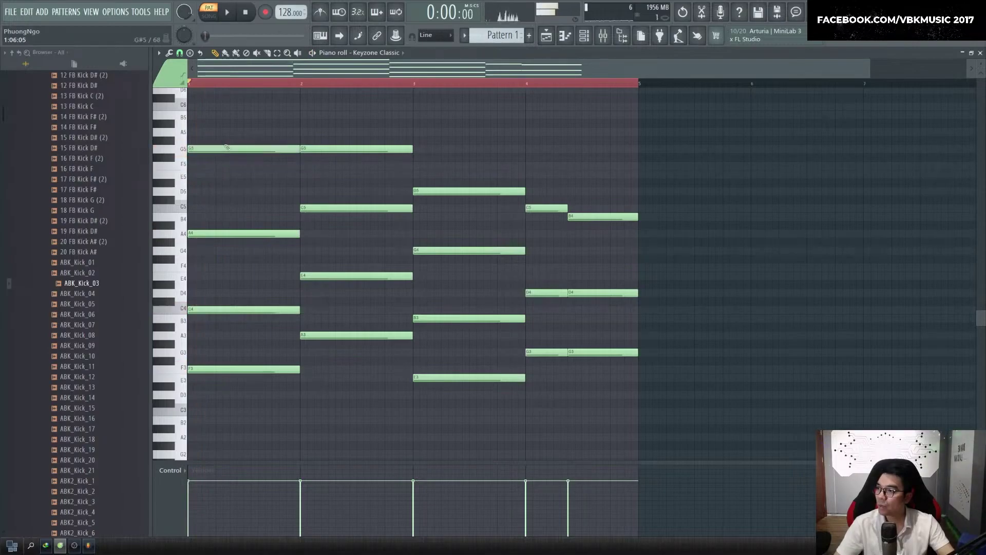
key("space")
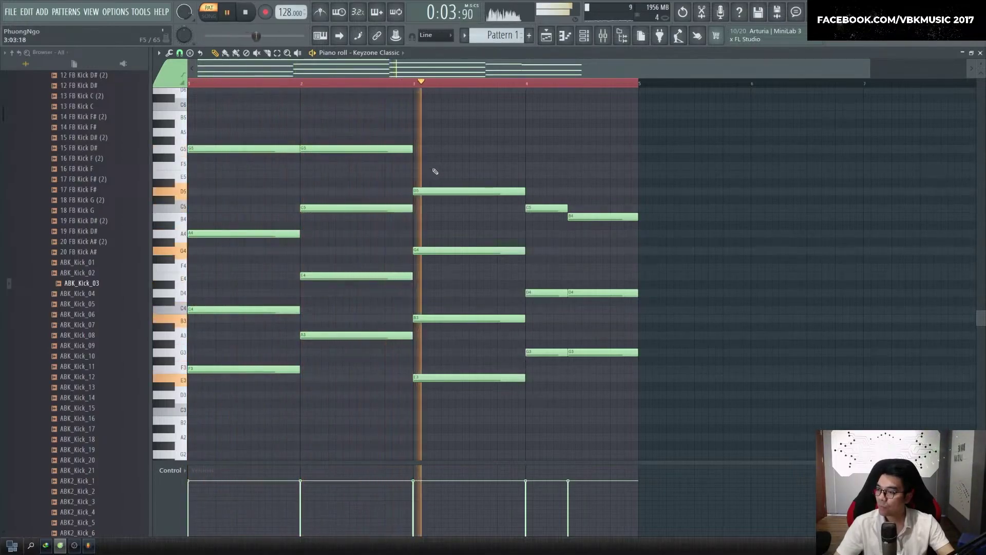
left_click(191, 83)
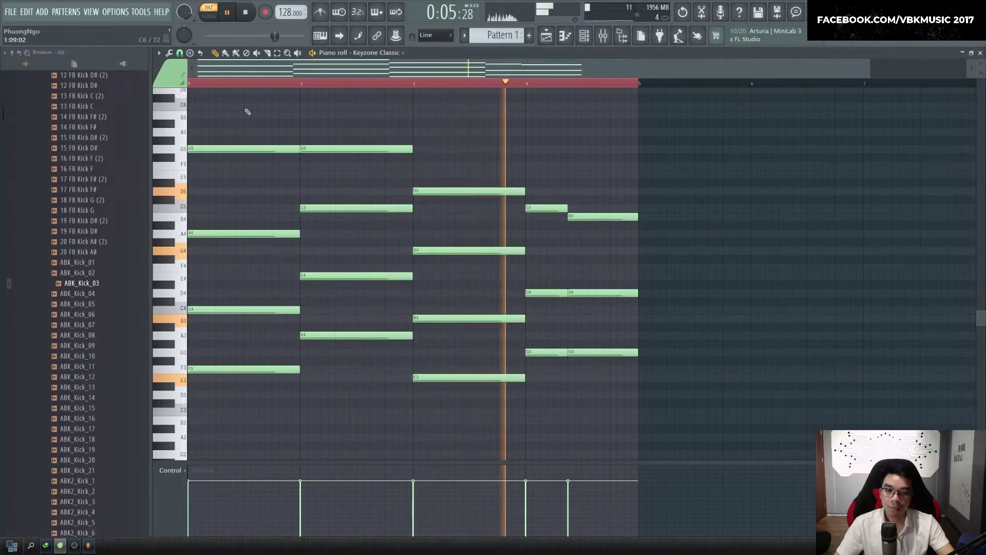
Add a one-bar G5 note above the bar 4 chord while the pattern plays
left_click_drag(560, 166, 565, 149)
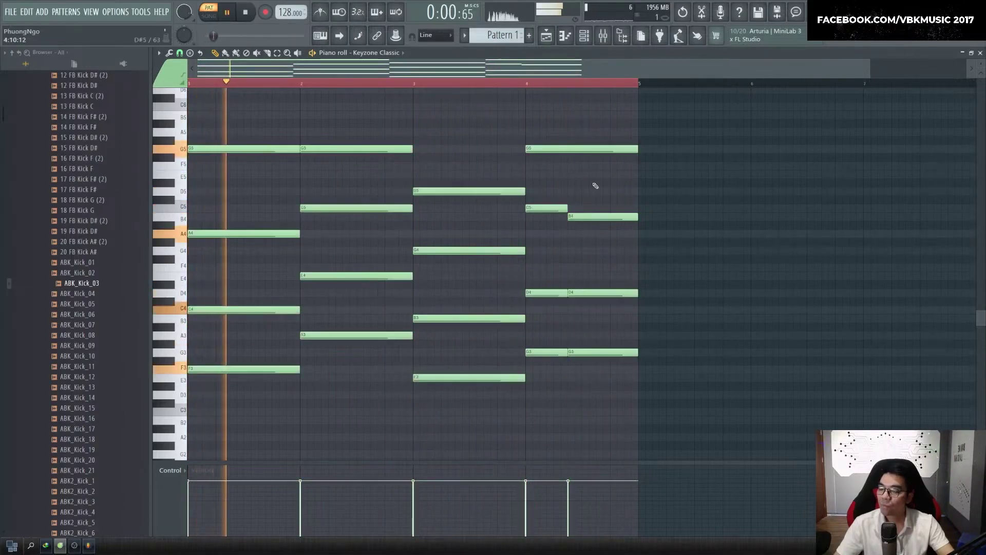
scroll(565, 183, "down", 2)
scroll(421, 160, "up", 2)
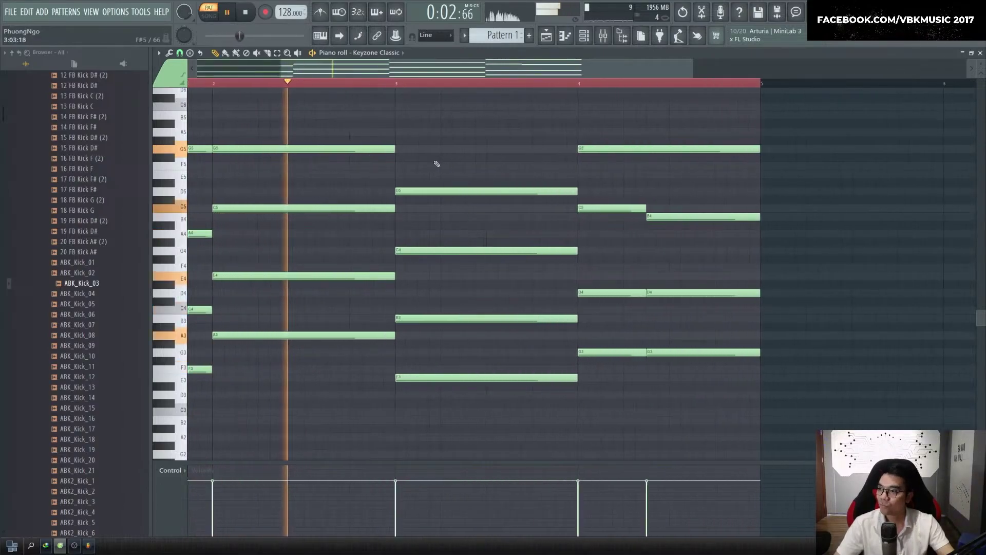
scroll(437, 161, "down", 2)
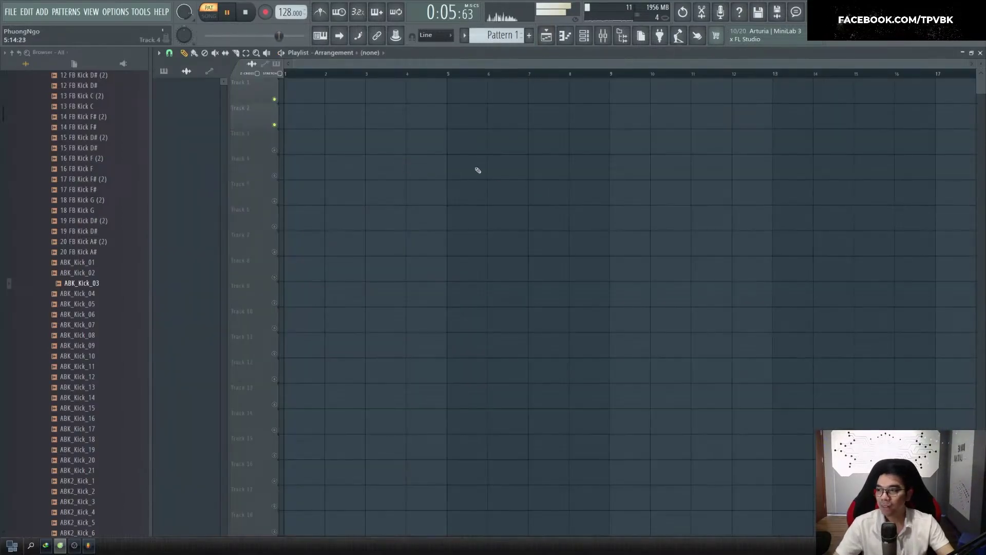
Place a Pattern 1 clip on Track 1 of the playlist, starting at bar 1, and play it in song mode
left_click(478, 95)
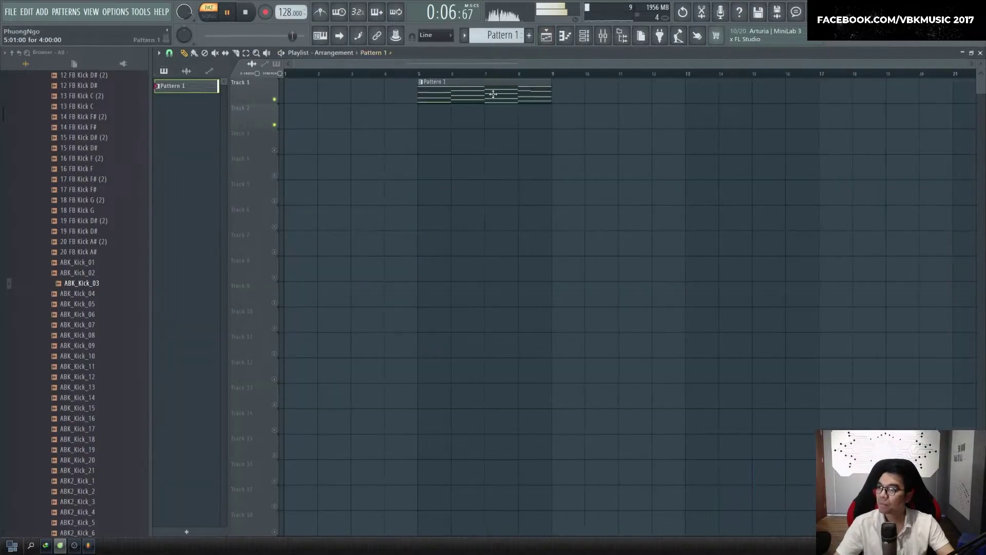
left_click_drag(492, 95, 330, 95)
key("space")
key("space")
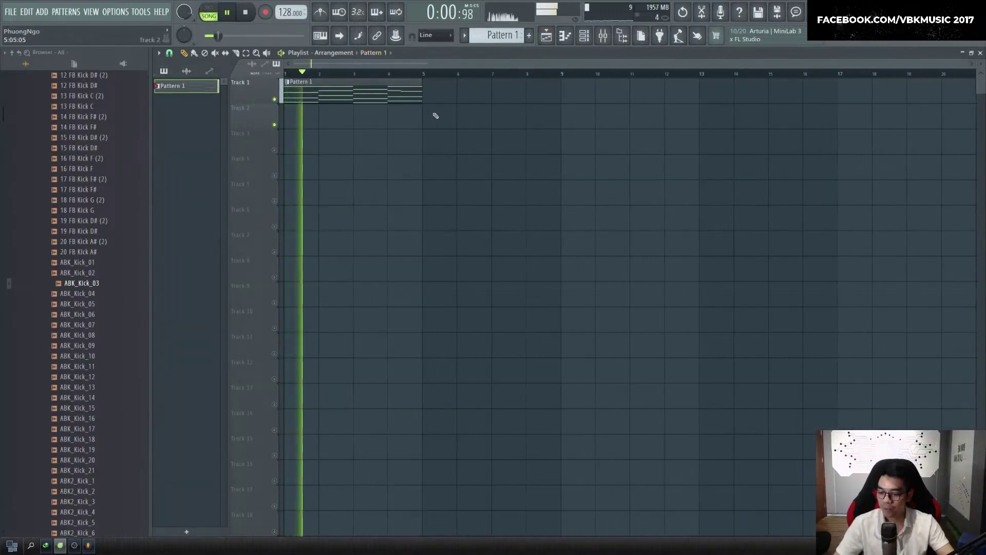
Repeat the Pattern 1 clip back to back along Track 1 up to bar 53, duplicating the last four clips to extend it
key("b")
left_click_drag(442, 97, 858, 99)
mouse_move(645, 135)
left_mouse_down()
mouse_move(685, 95)
mouse_move(745, 105)
mouse_move(770, 96)
left_mouse_up()
key("ctrl+b")
scroll(672, 141, "down", 3)
key("space")
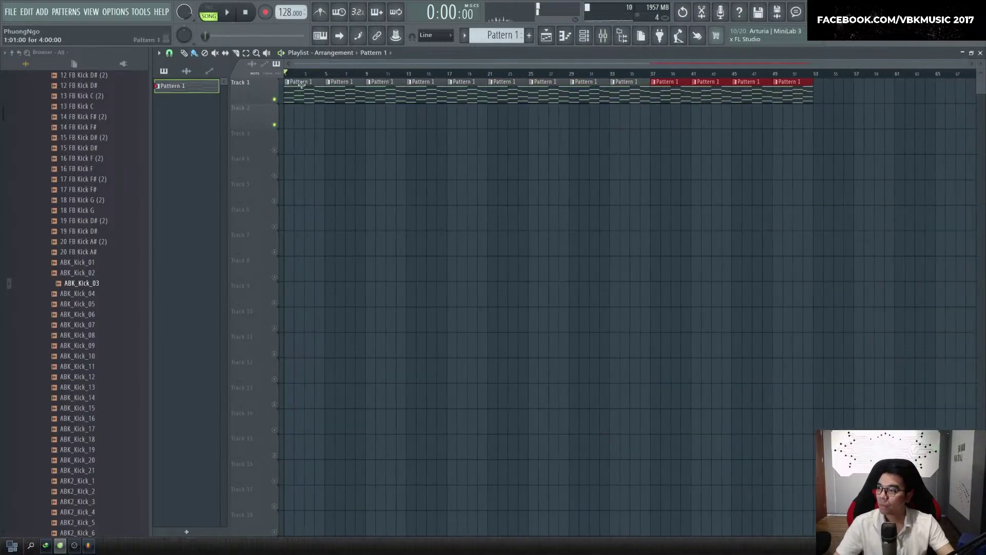
Copy all notes of the first Pattern 1 clip and create a new pattern named Guitar
key("space")
scroll(205, 98, "up", 5)
key("space")
scroll(301, 94, "up", 2)
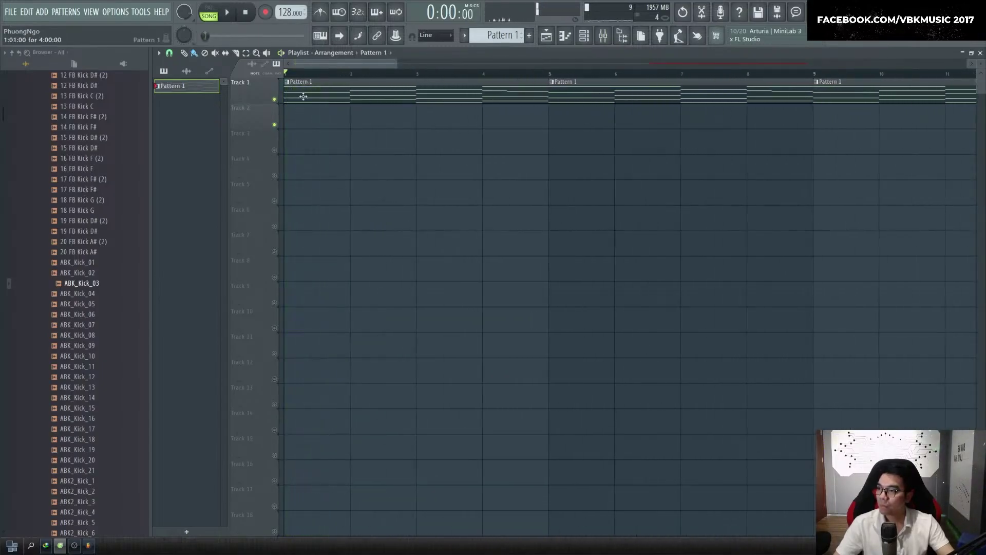
double_click(310, 97)
key("ctrl+a")
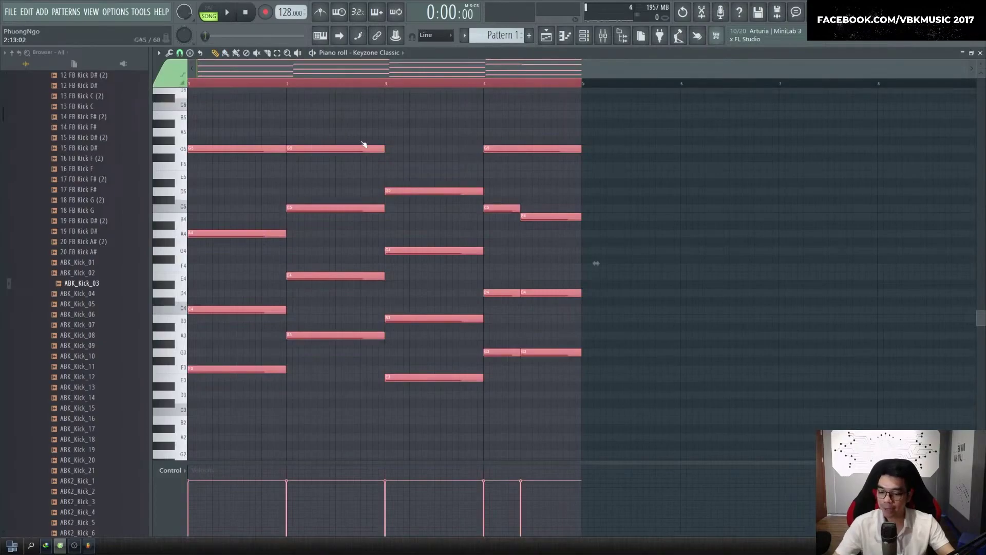
key("F4")
type("Guitar")
key("Return")
Add a Kontakt channel and load the Electric Sunburst Deluxe instrument into it by searching the libraries for "sun"
key("F5")
left_click_drag(339, 124, 296, 122)
key("F6")
left_click(285, 116)
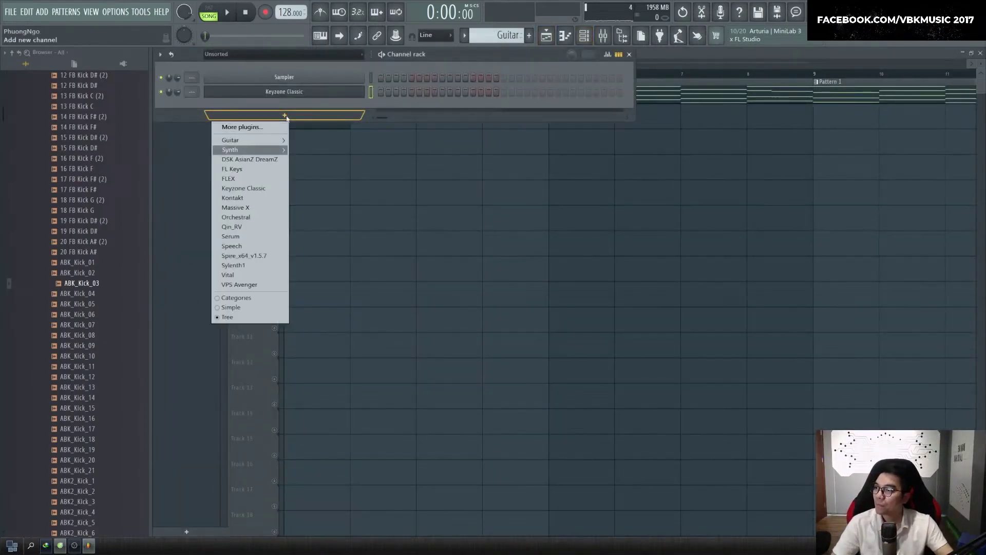
key("Down")
key("Down")
key("Down")
key("Down")
key("Down")
key("Return")
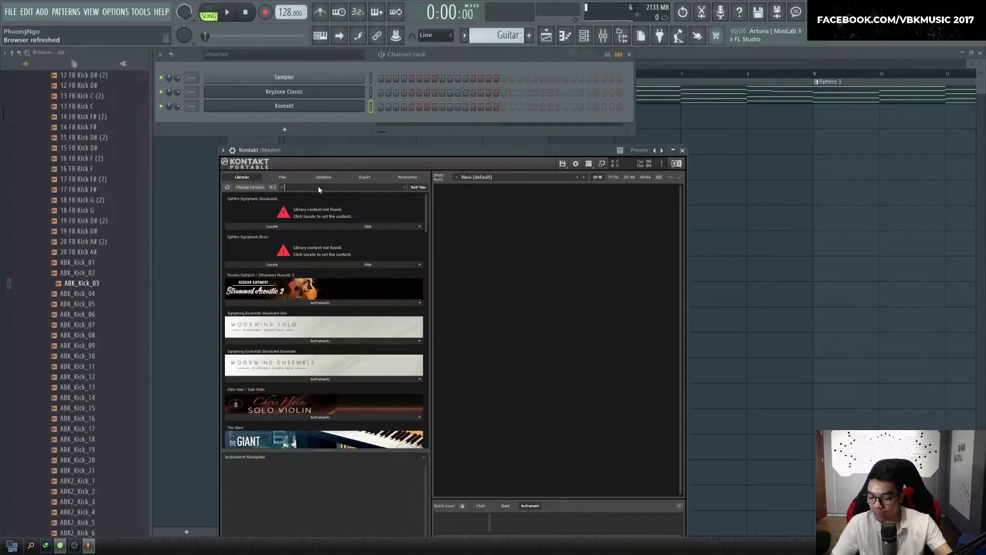
type("sun")
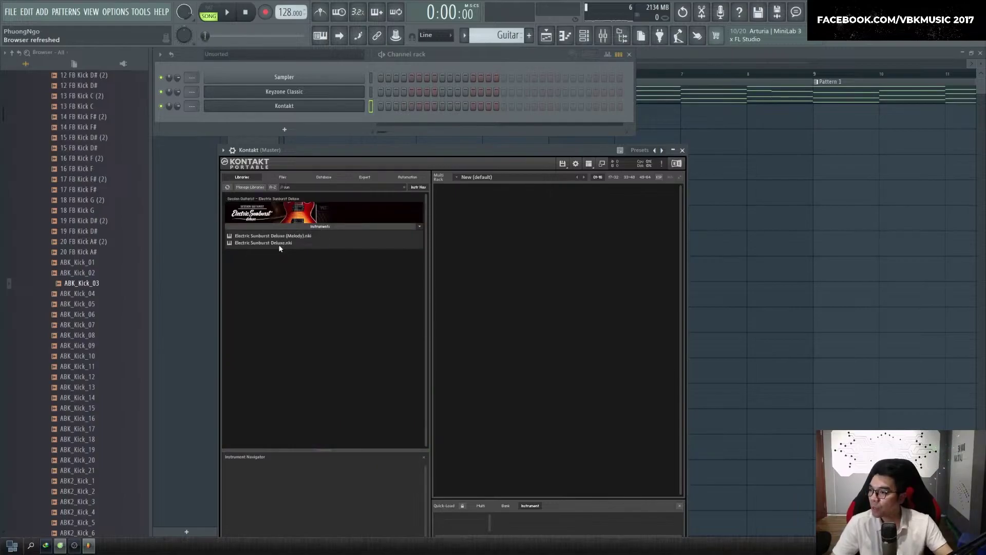
left_click(281, 243)
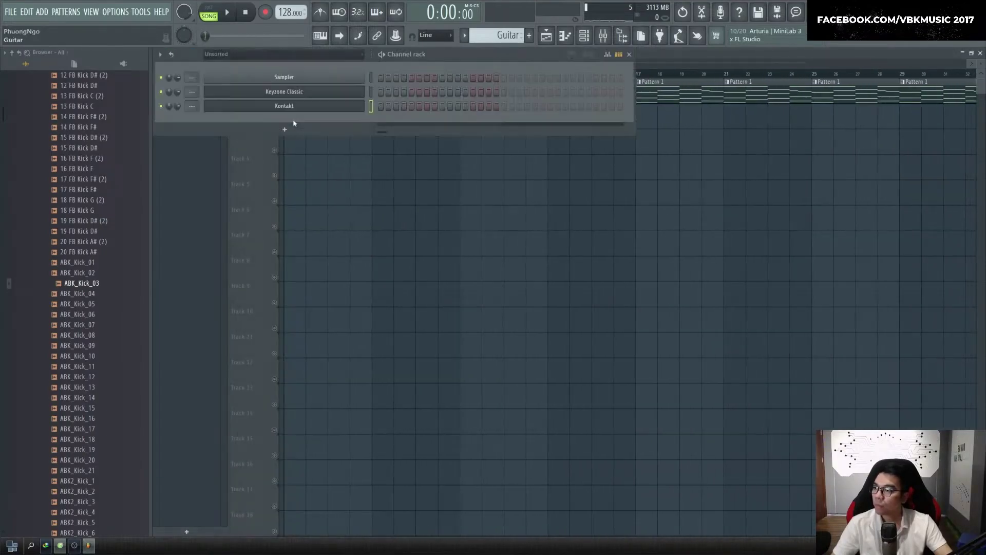
Paste the copied chord notes into the Kontakt channel's piano roll and play them
left_click(364, 101)
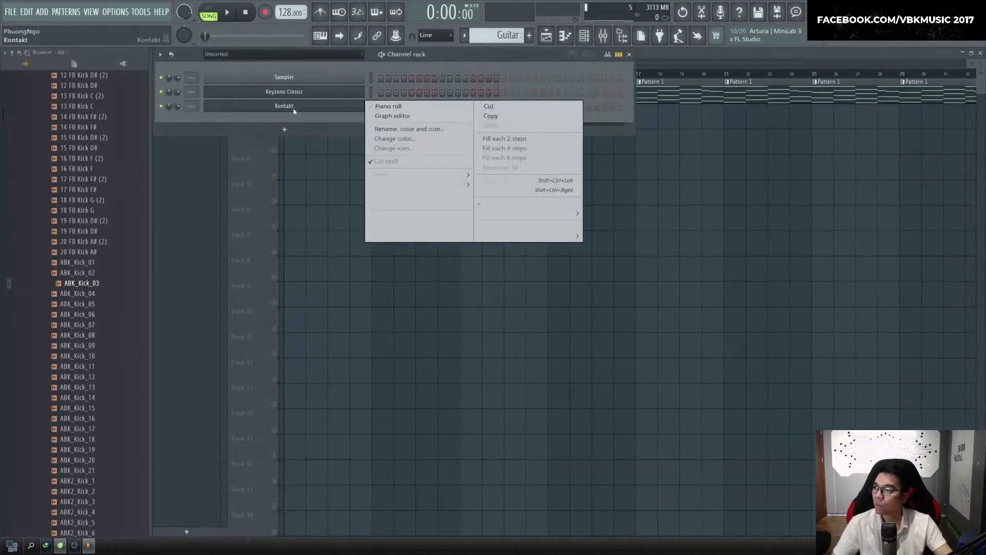
left_click(380, 111)
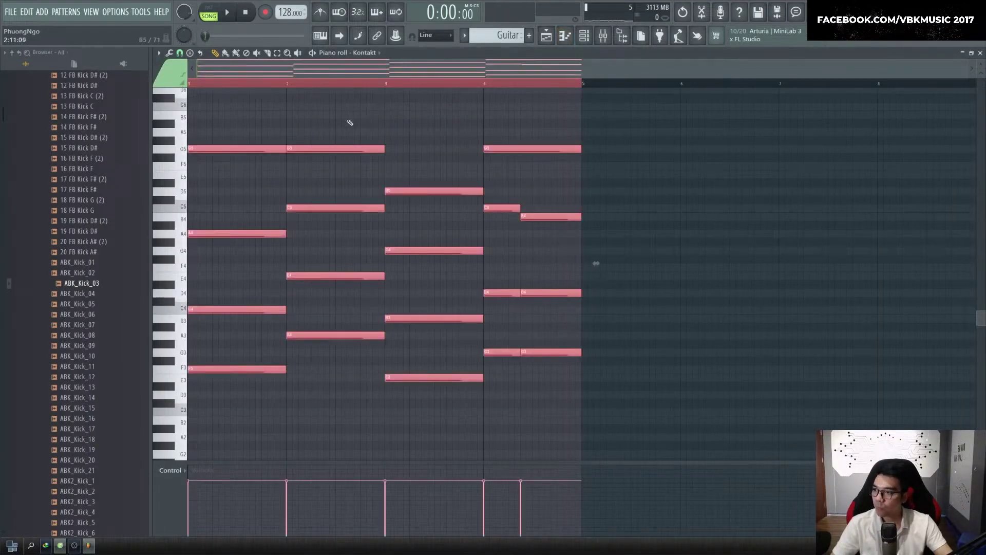
key("space")
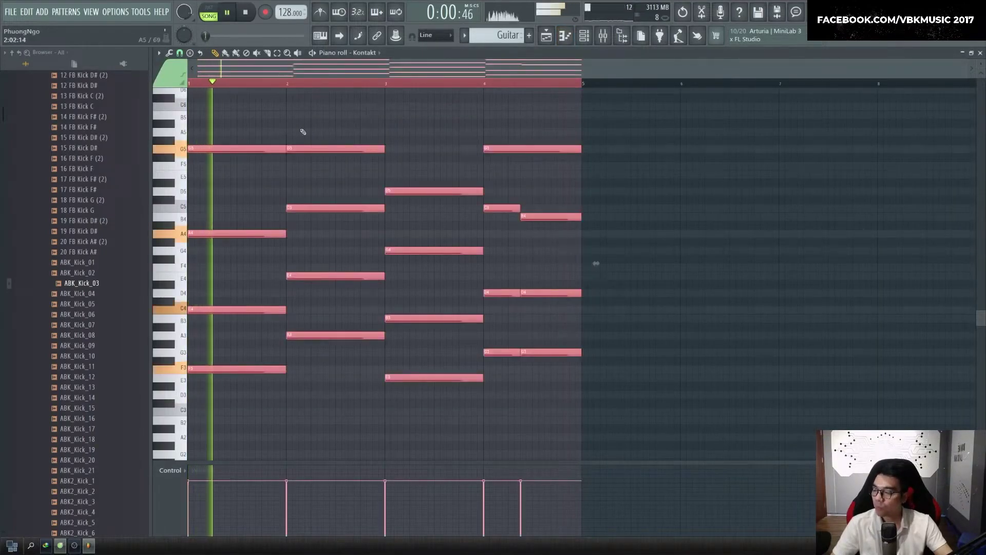
Transpose all the Kontakt chord notes up two octaves while checking the sound
key("space")
key("space")
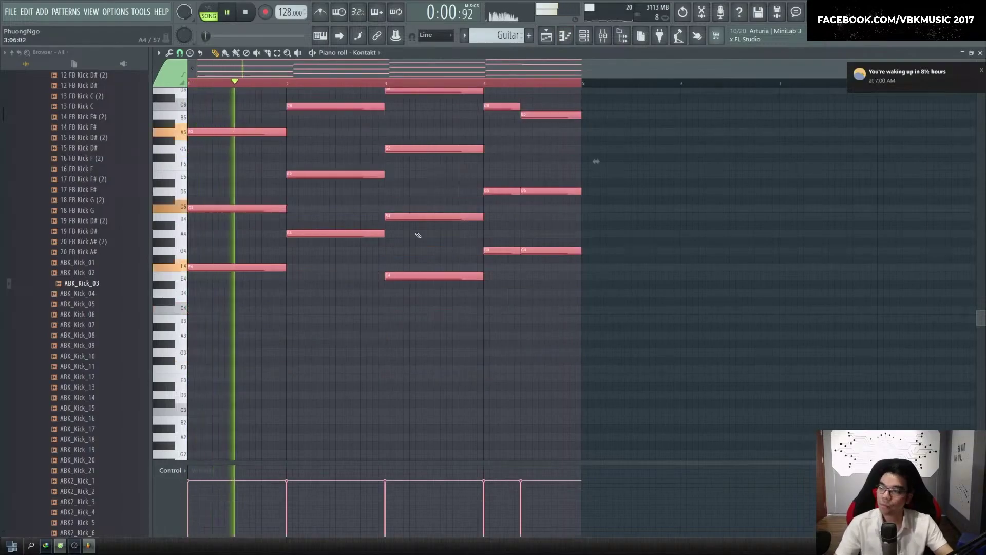
key("space")
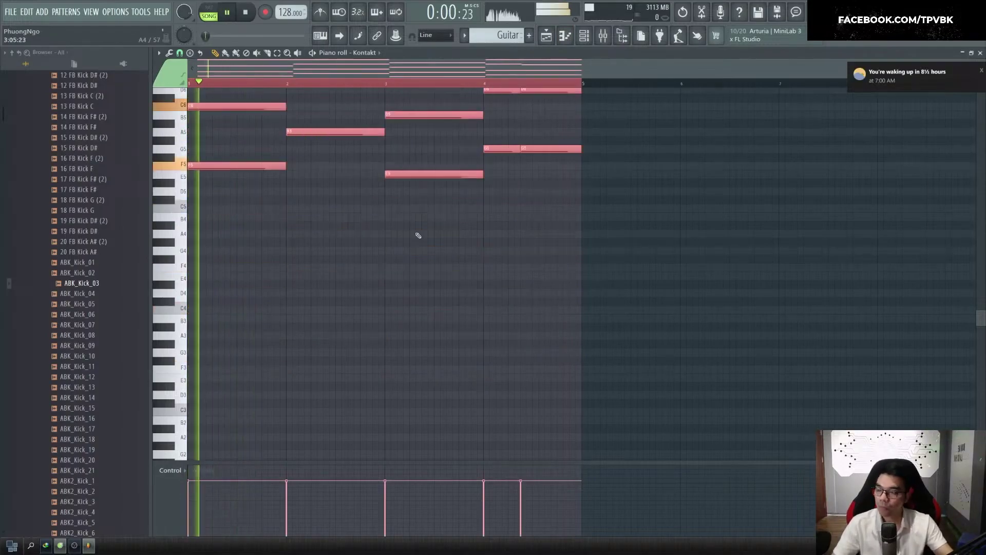
scroll(418, 235, "up", 3)
Load the Prime Time song in the Electric Sunburst Deluxe song browser and play it
key("F6")
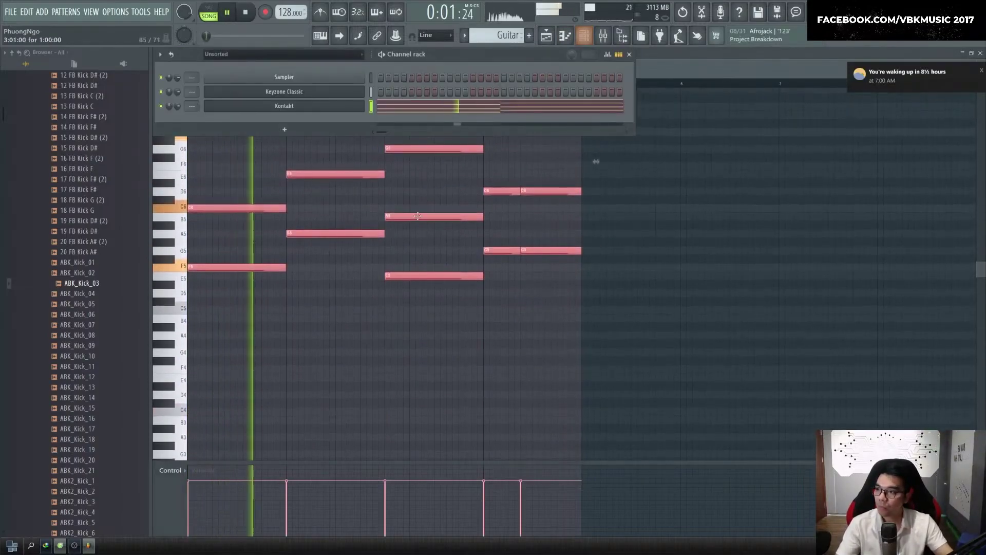
left_click(310, 106)
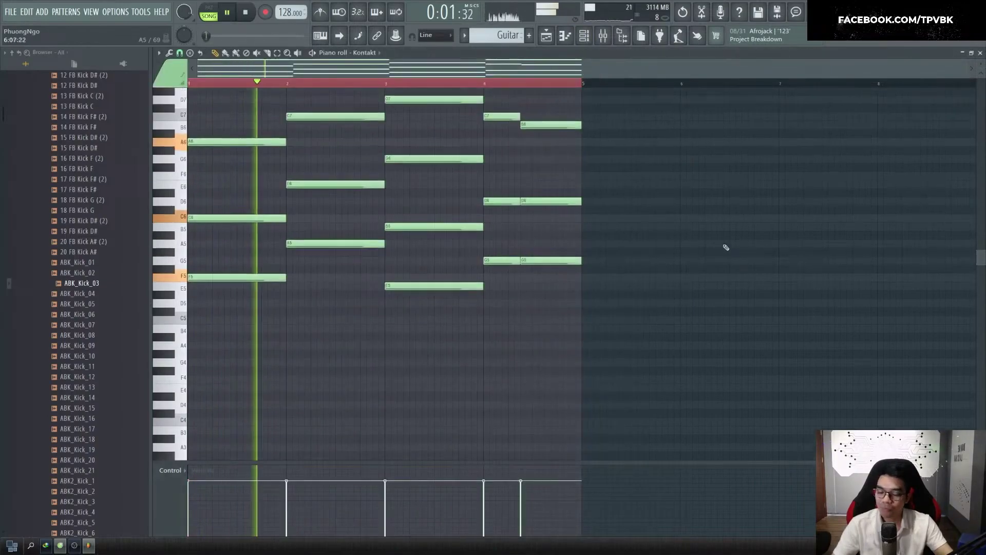
scroll(727, 247, "up", 3)
key("F6")
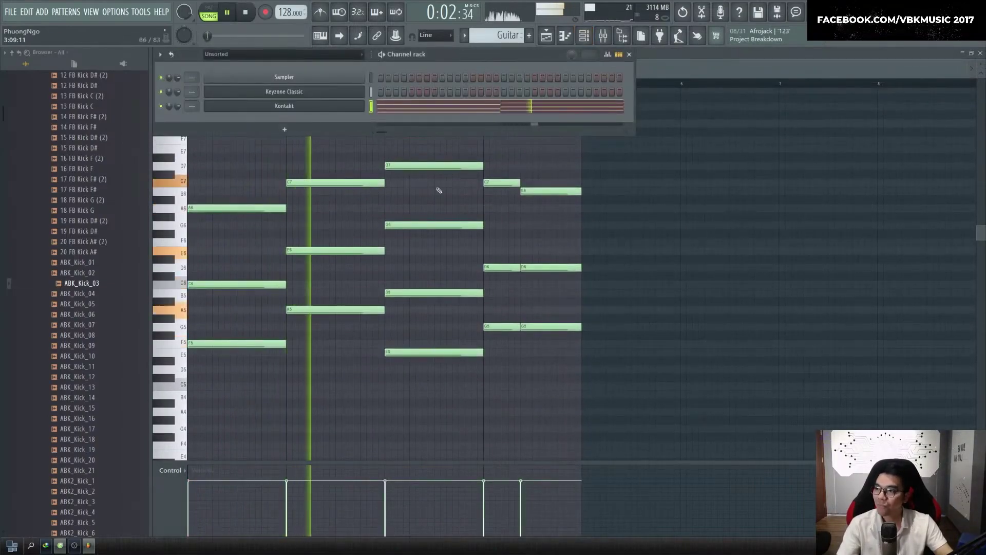
left_click(315, 107)
key("space")
left_click(593, 322)
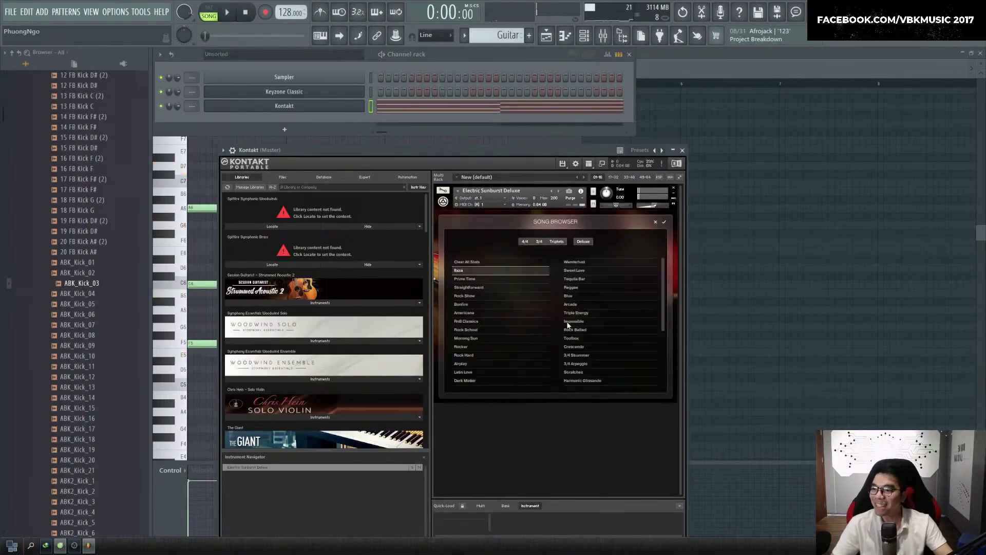
left_click(465, 279)
key("space")
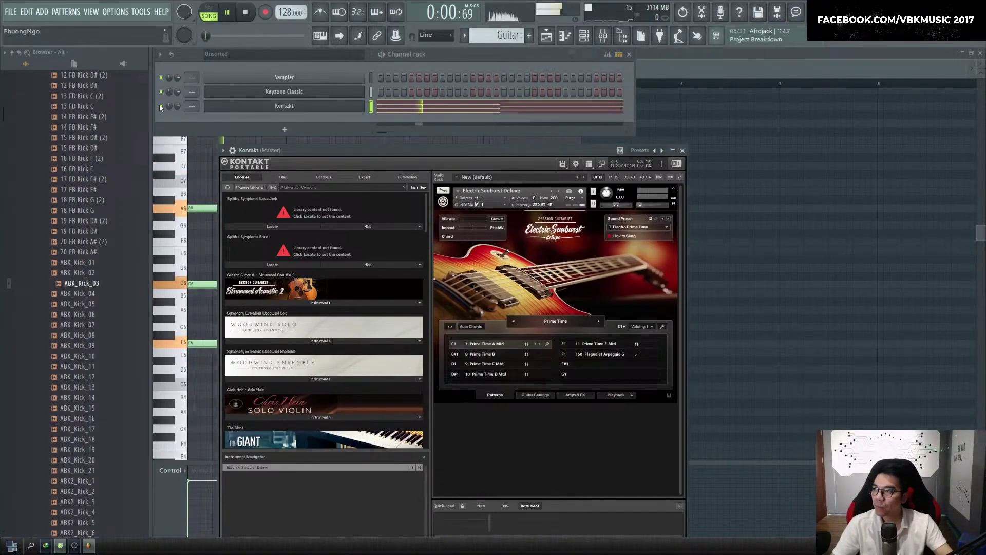
Solo the Kontakt channel and audition the Straightforward song against Prime Time
right_click(161, 106)
left_click(599, 321)
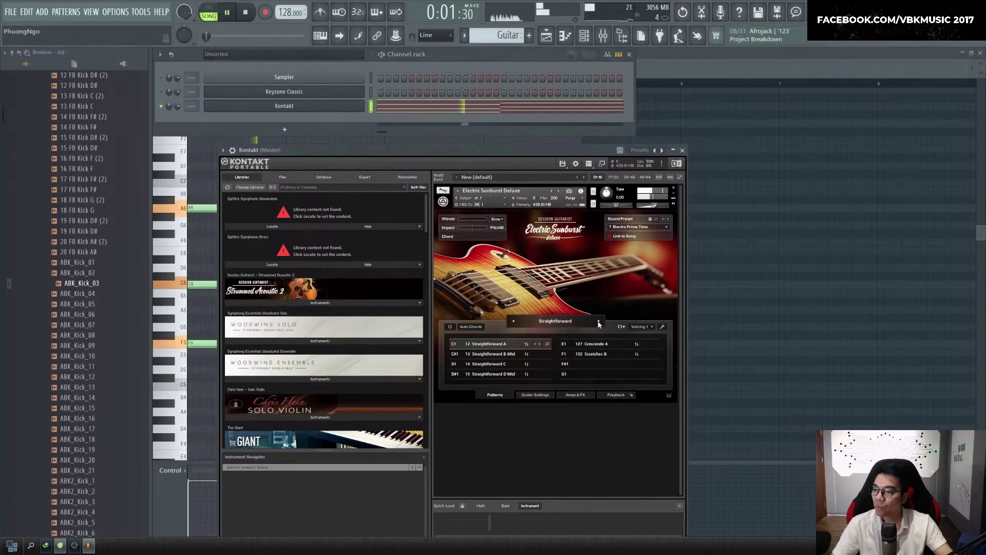
left_click(513, 321)
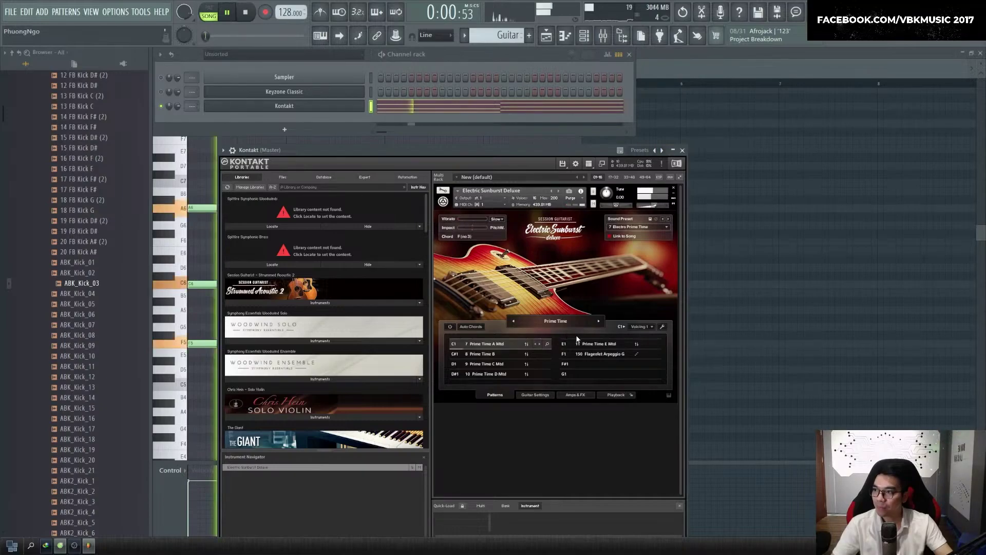
key("space")
Step the guitar's song forward through Straightforward and Rock Show to Bonfire, auditioning the strumming patterns
left_click(599, 322)
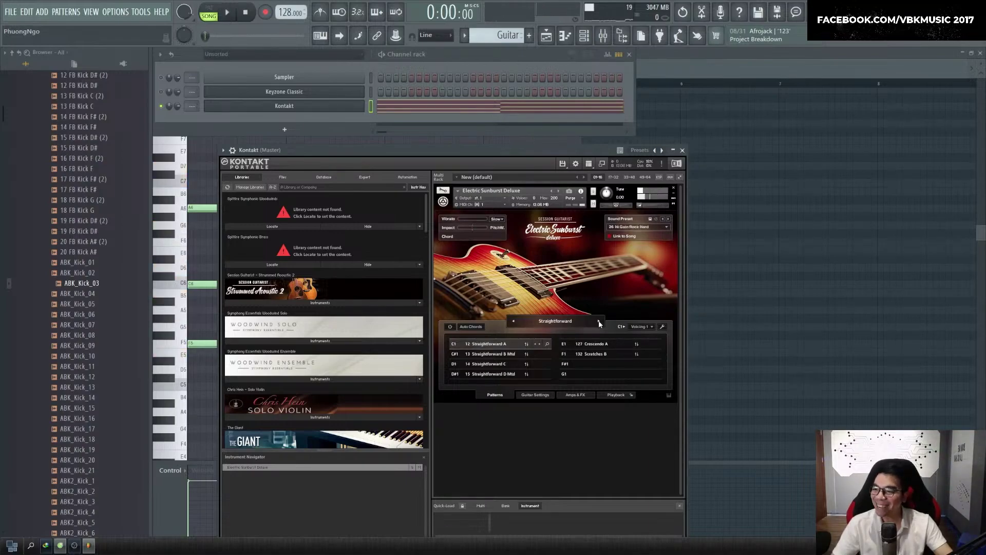
left_click(598, 322)
key("space")
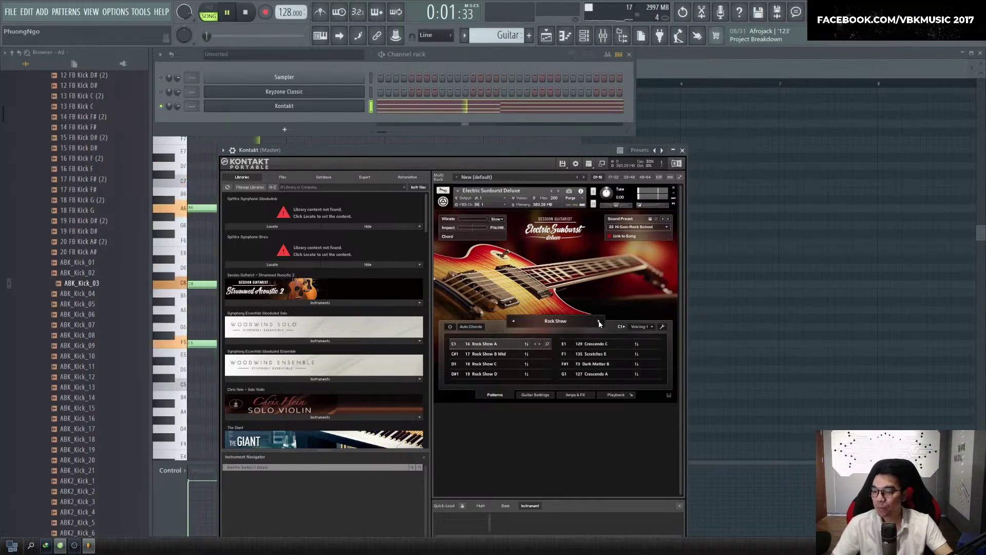
left_click(599, 322)
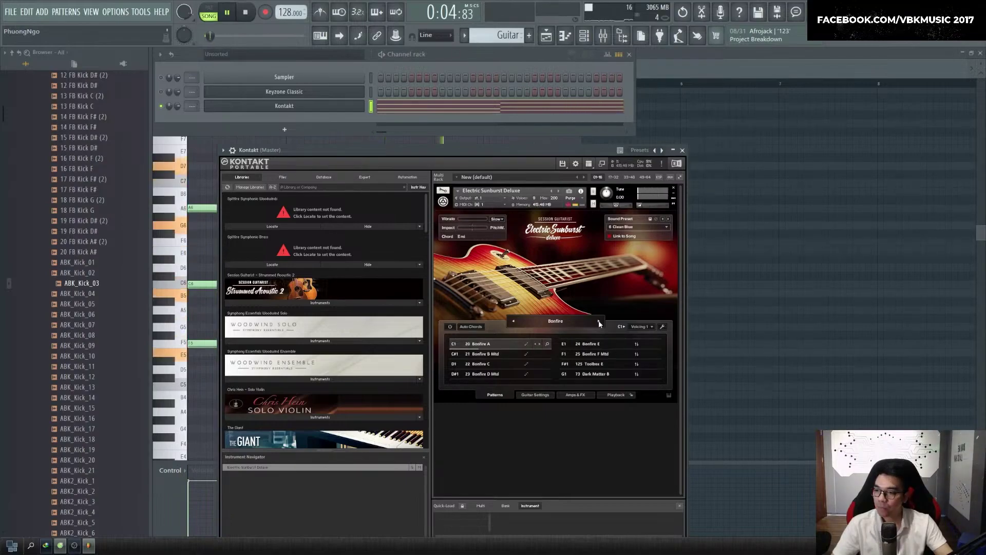
key("space")
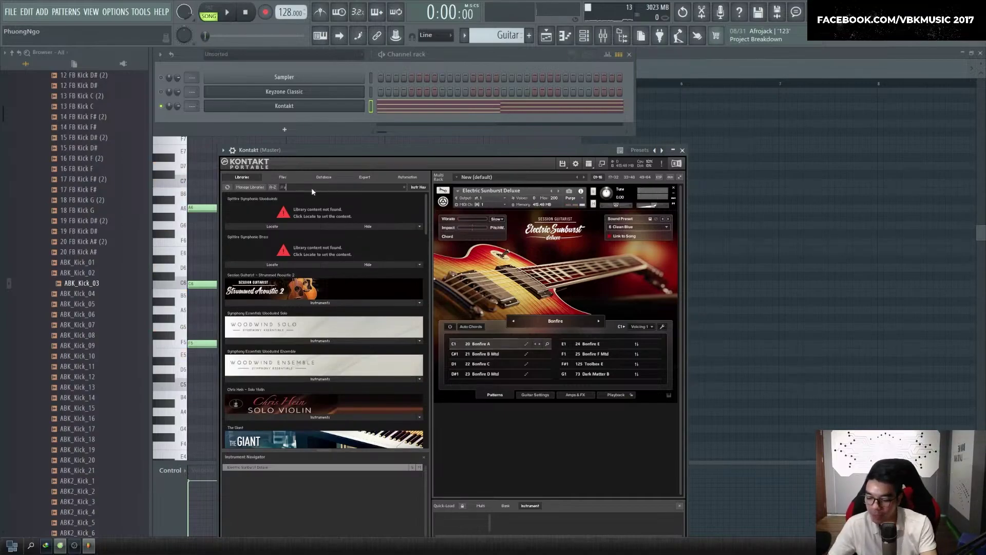
Search the Kontakt libraries for "acous" and replace Electric Sunburst Deluxe with the Picked Acoustic instrument
type("ste")
key("BackSpace")
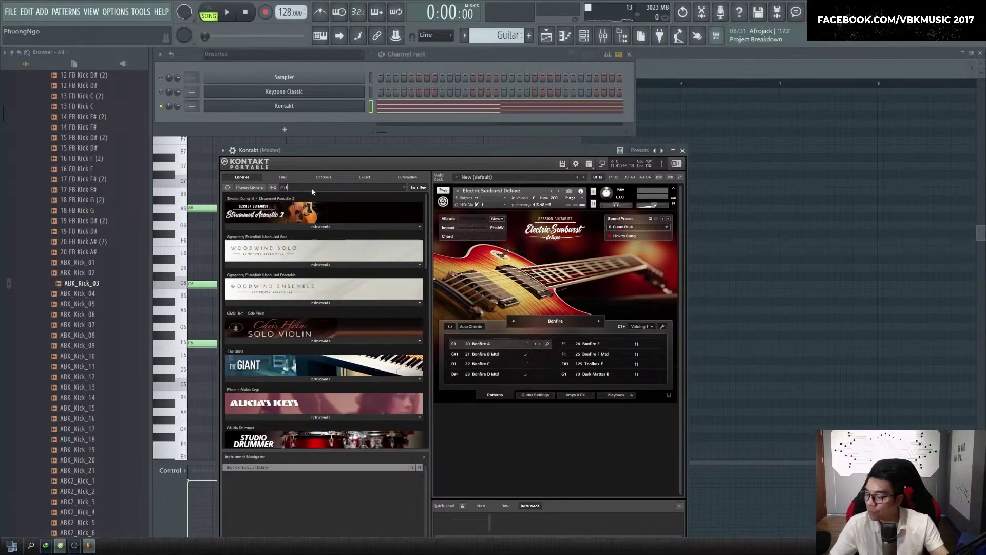
key("BackSpace")
key("BackSpace")
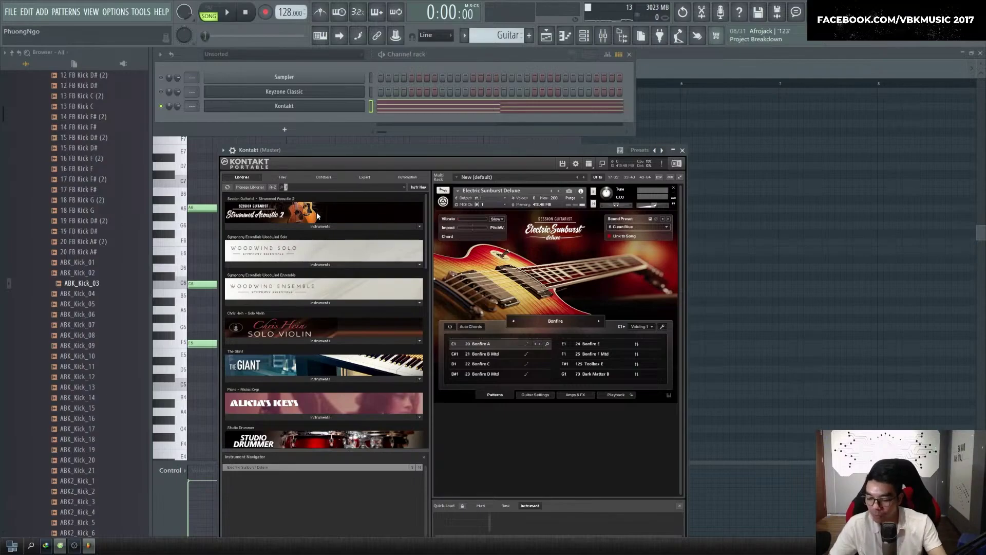
type("acous")
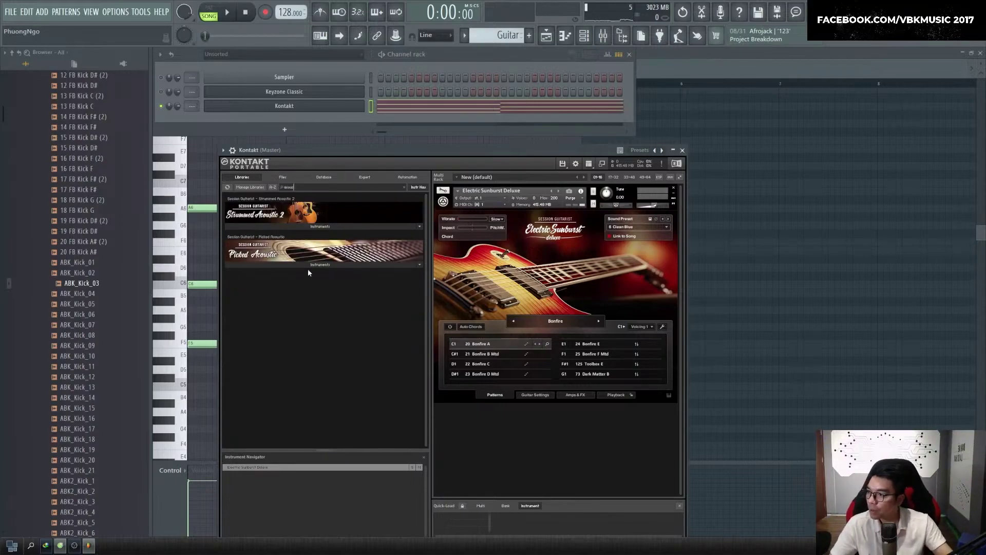
left_click(318, 266)
left_click(674, 188)
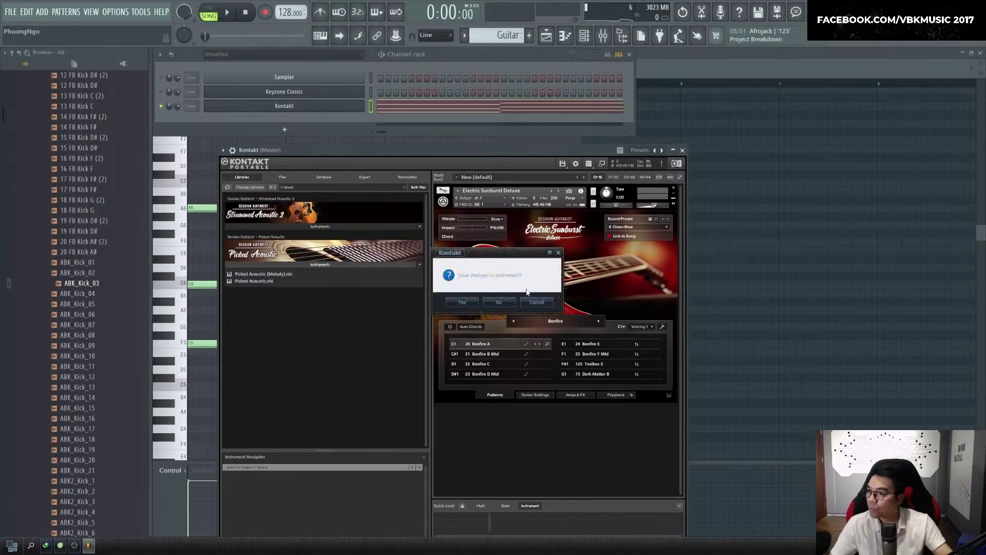
left_click(516, 300)
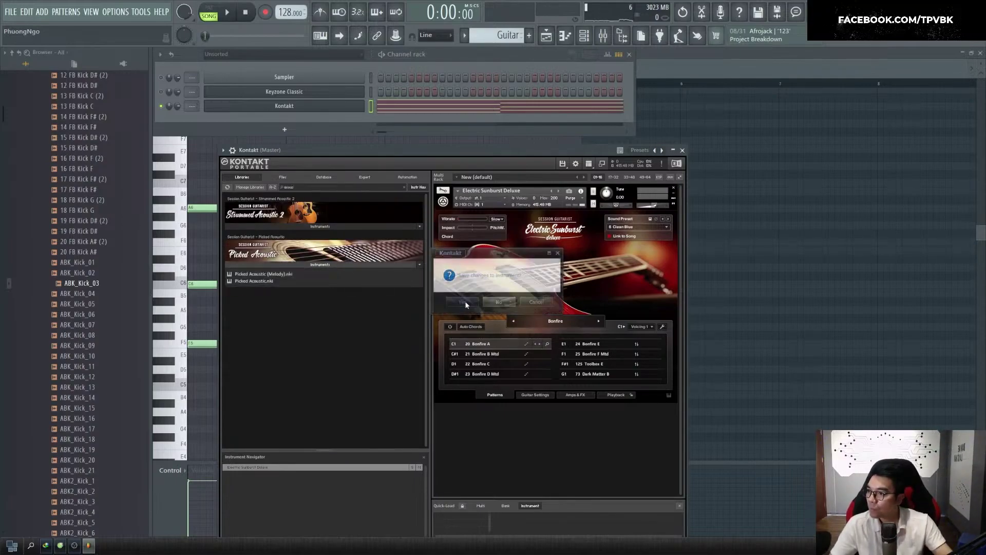
left_click(263, 282)
double_click(263, 282)
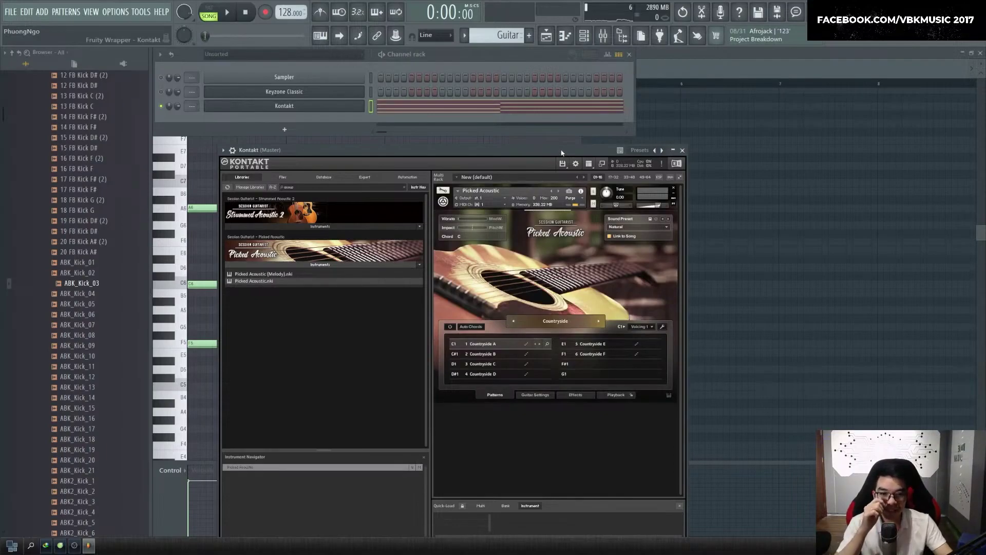
Step the Picked Acoustic song from Countryside through Uphill to Busker, auditioning each picking pattern
key("space")
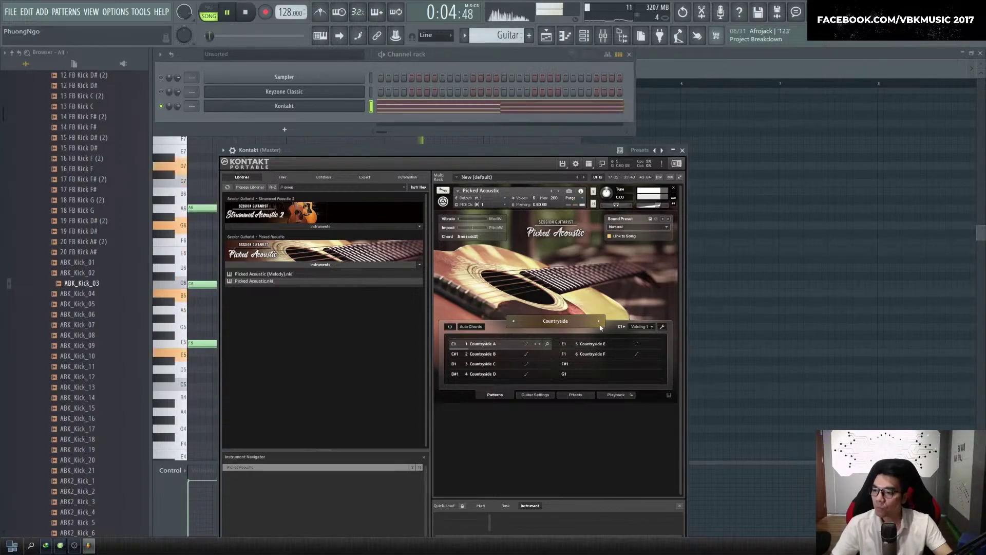
key("space")
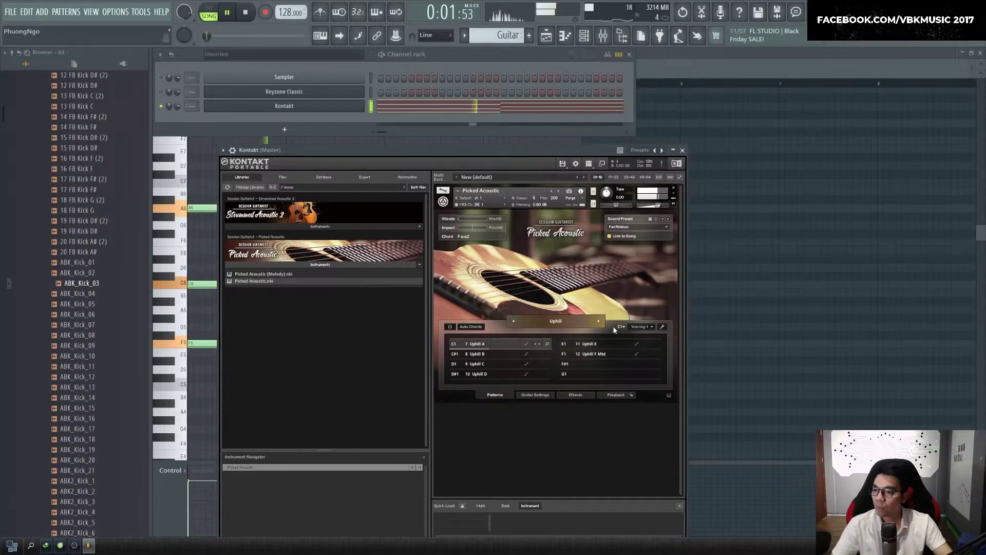
key("space")
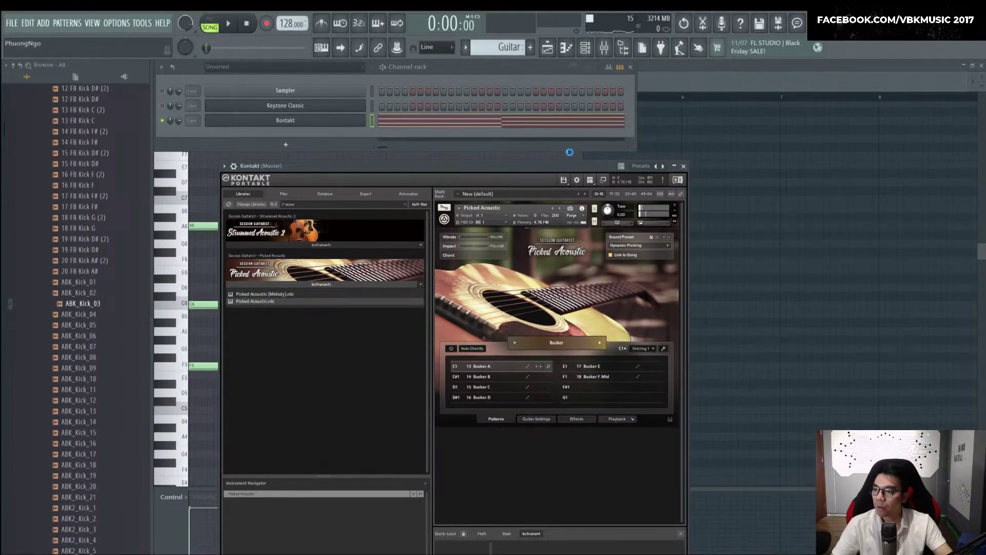
key("space")
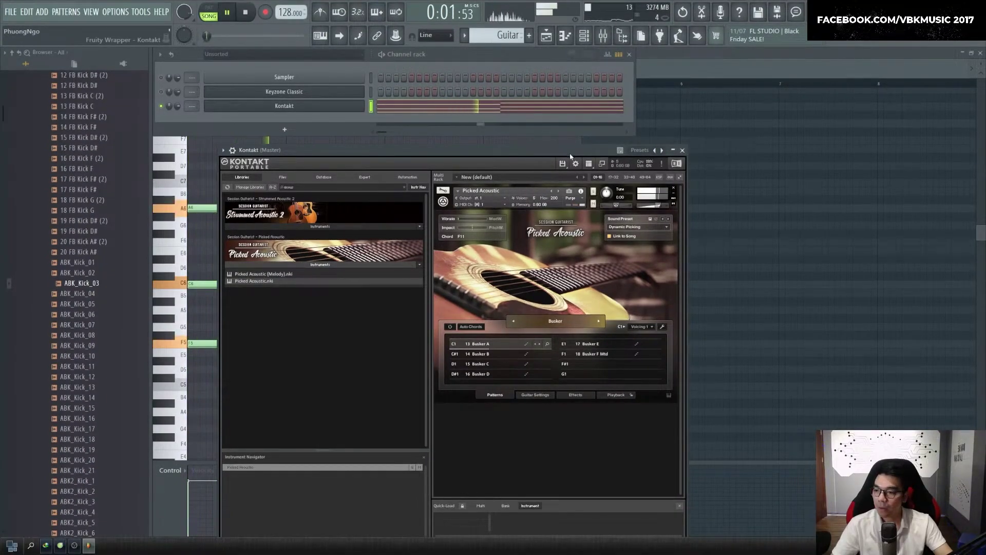
Set the Busker A pattern's tempo to 1/2 and its voicing to As played
left_click(662, 328)
left_click(652, 268)
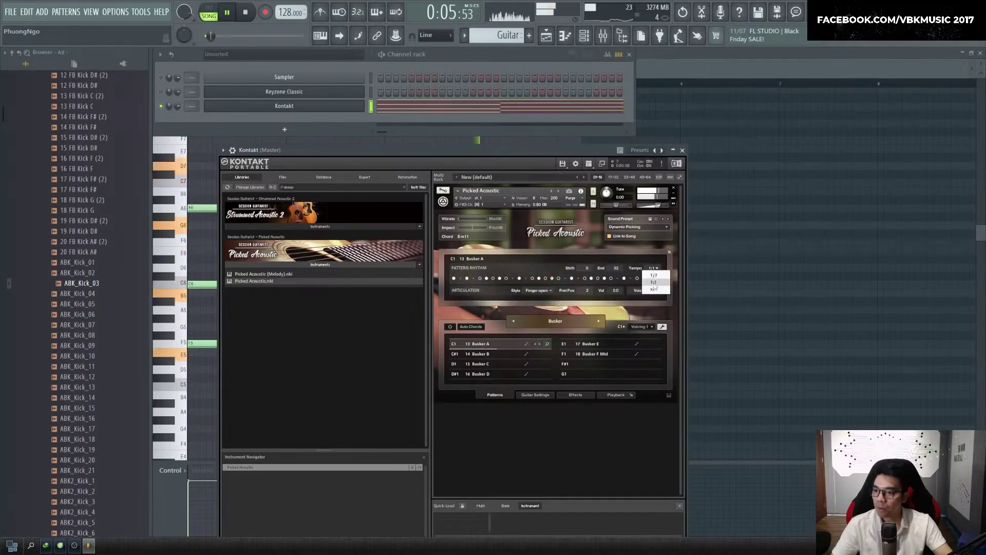
left_click(654, 276)
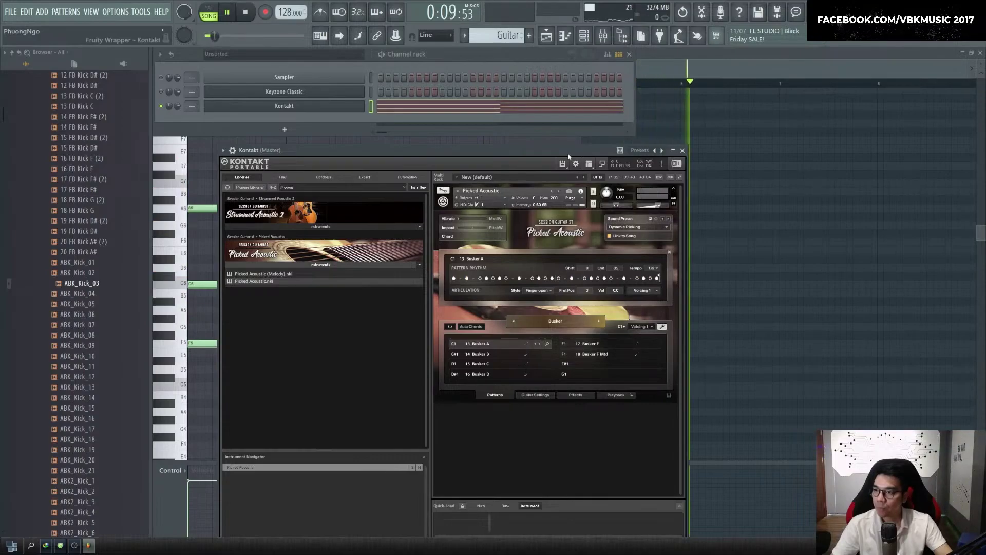
left_click(642, 326)
left_click(635, 335)
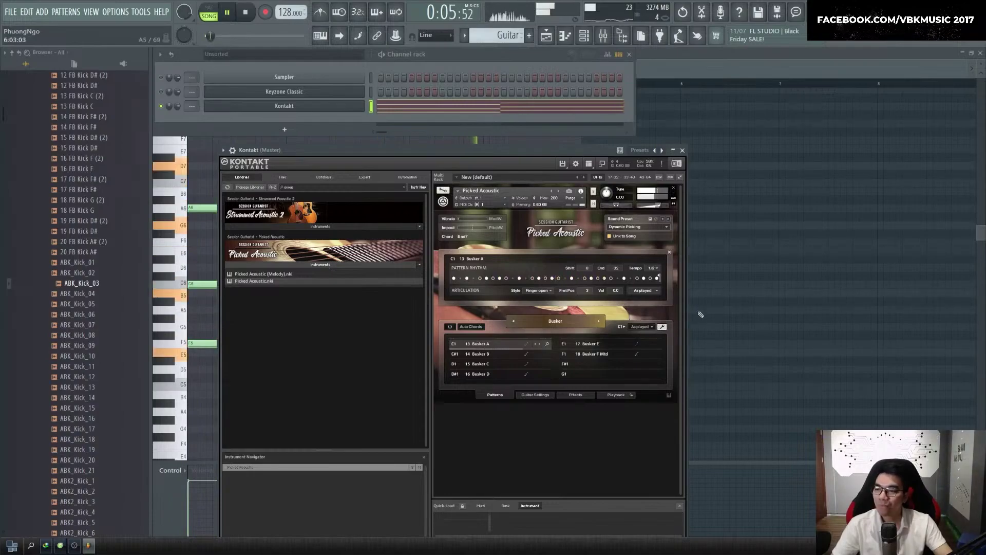
Unmute the Keyzone Classic channel and play the song from the start with piano and guitar together
left_click(749, 297)
key("F5")
key("space")
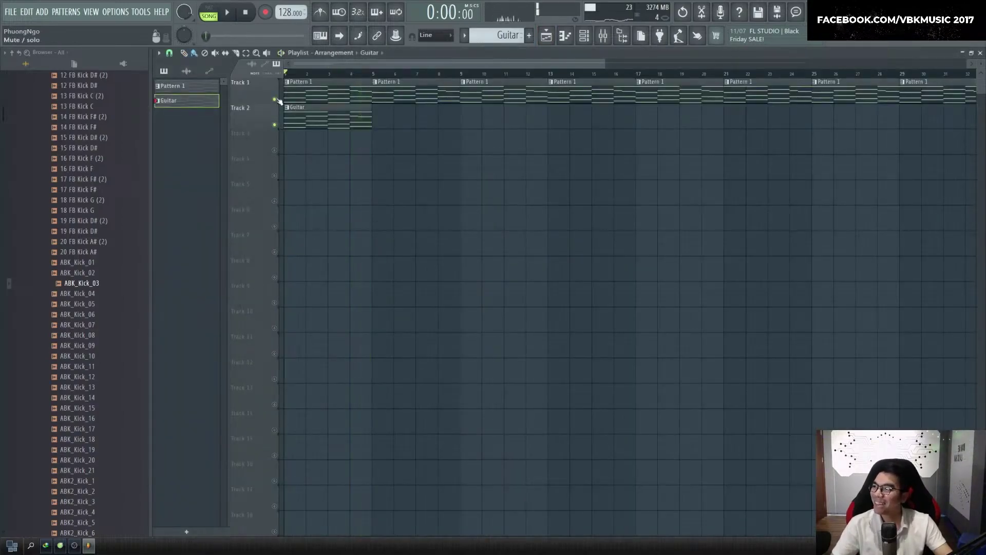
key("F6")
left_click(161, 92)
key("space")
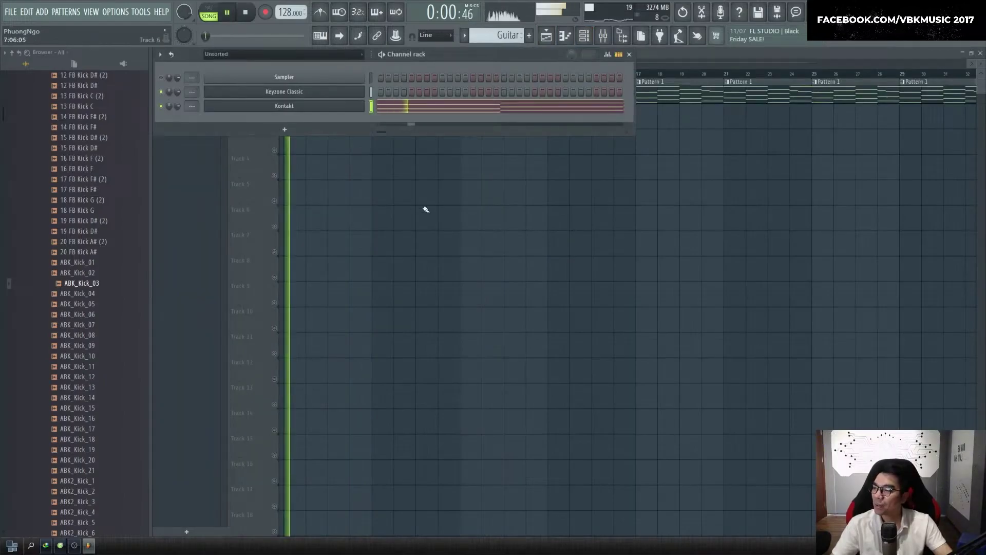
Examine the guitar notes in the piano roll and the playlist clips while the song plays
key("F6")
key("F7")
key("F6")
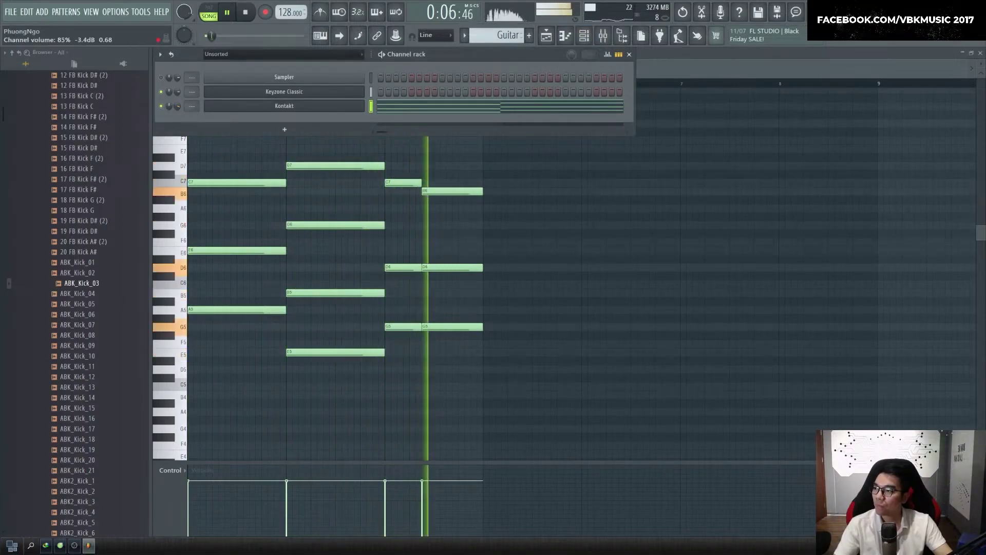
key("F5")
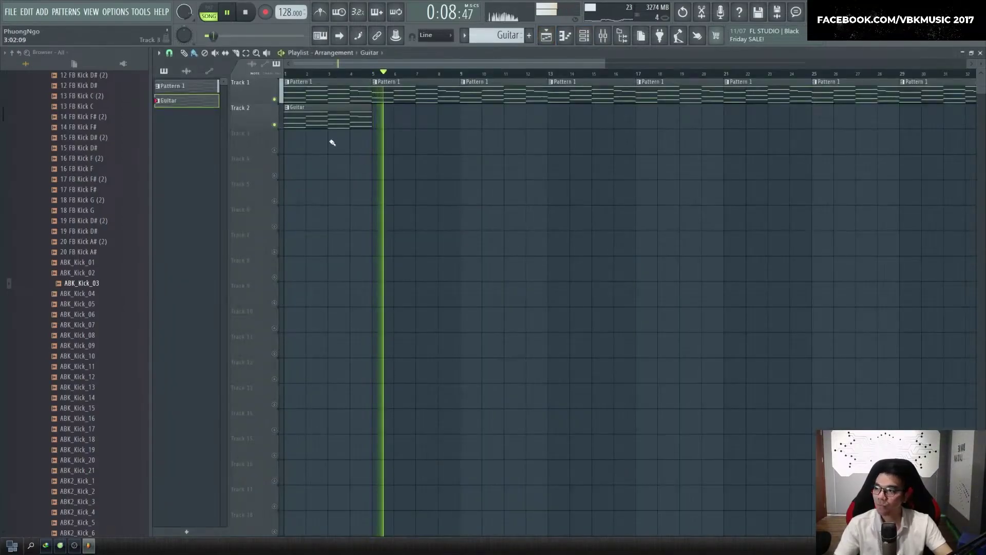
key("F7")
key("F6")
key("space")
Remove Picked Acoustic from Kontakt, filter the libraries by "su" and load Electric Sunburst Deluxe instead
left_click(335, 105)
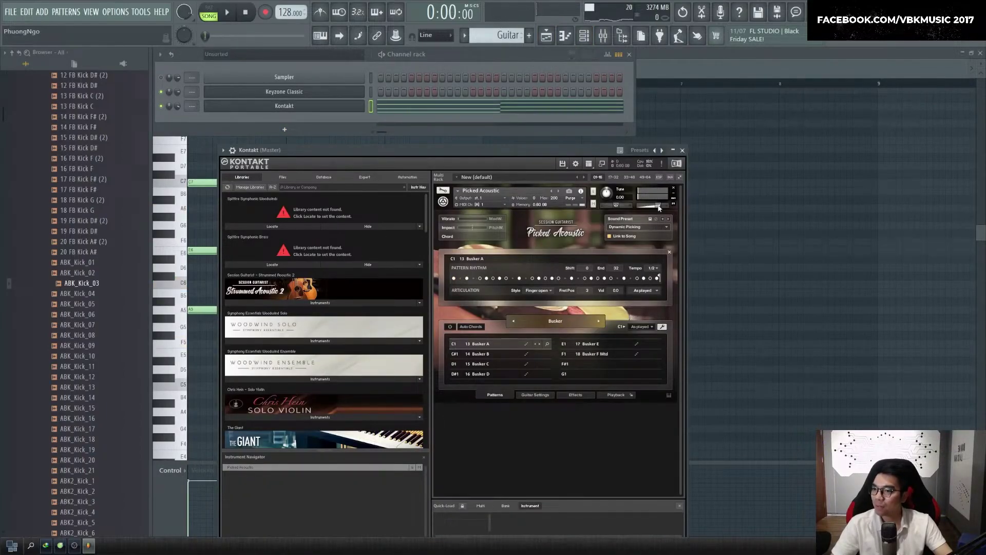
left_click(674, 189)
left_click(526, 273)
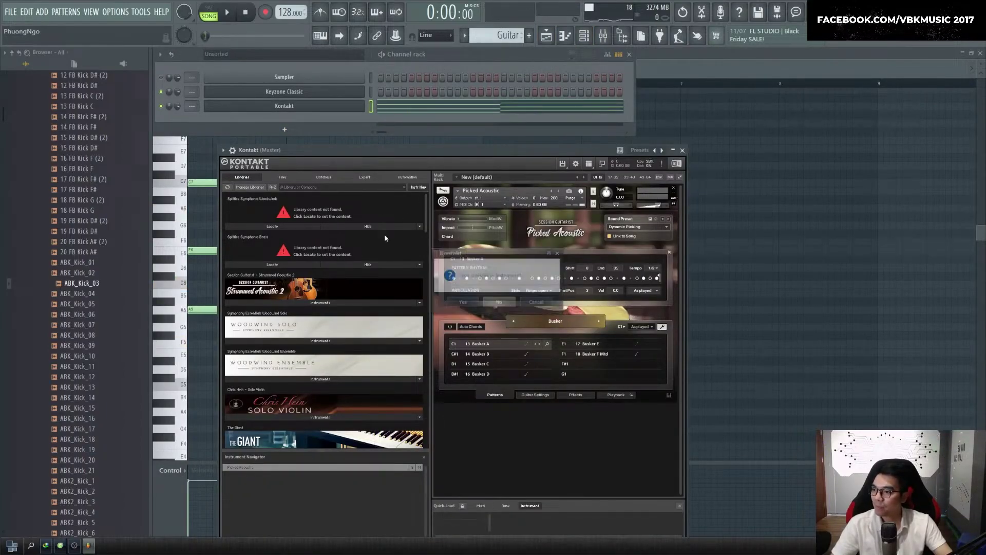
left_click(334, 188)
type("sub")
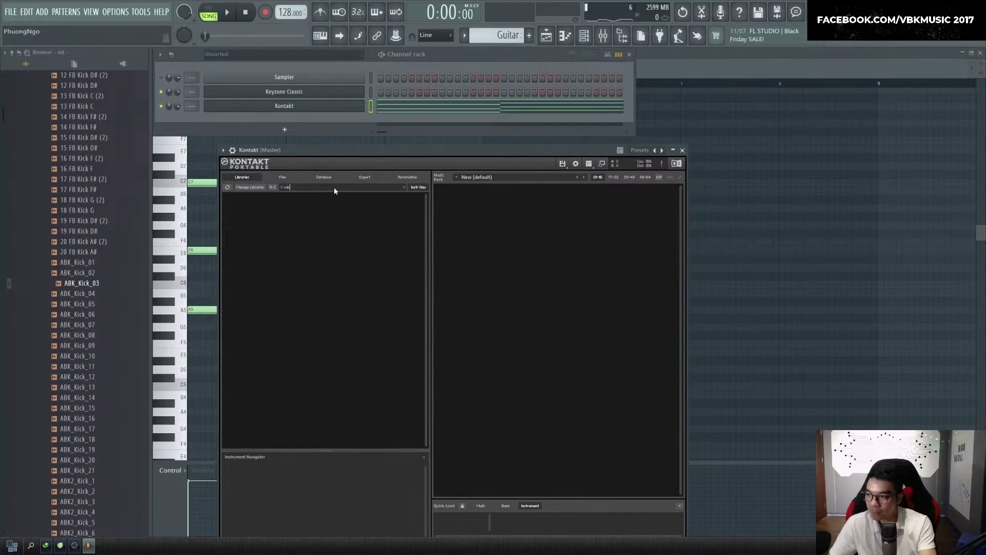
key("BackSpace")
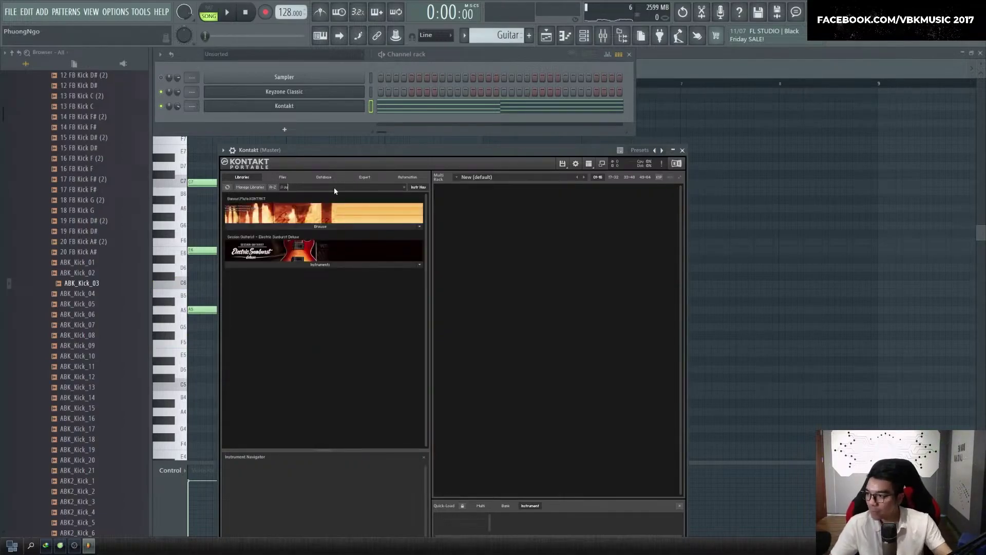
left_click(324, 265)
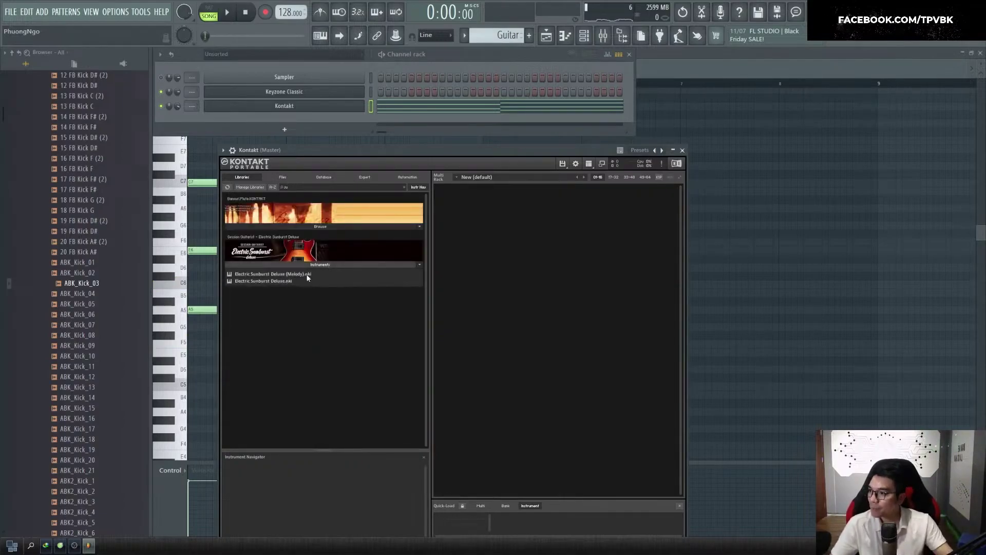
double_click(280, 284)
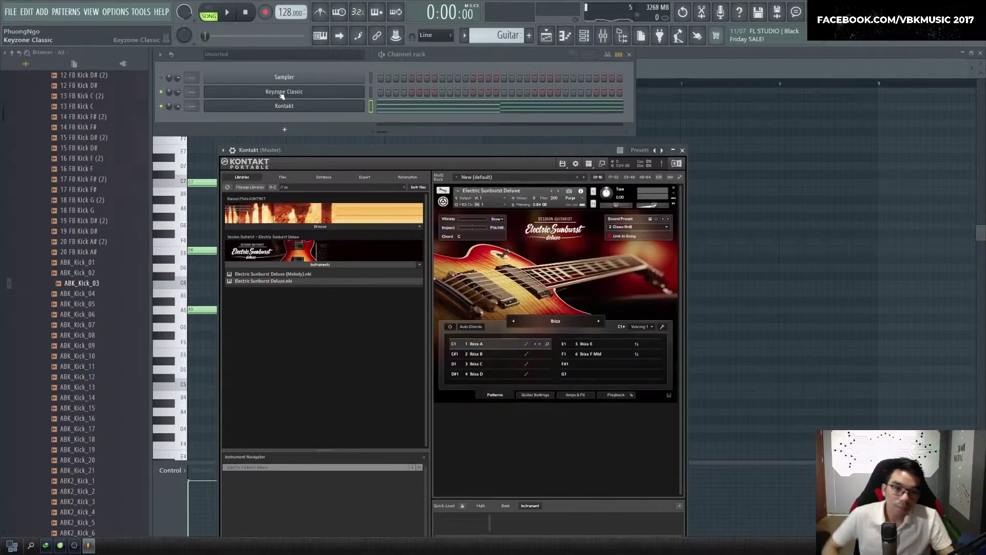
Audition the Ibiza guitar pattern and transpose the highest notes in bars 1, 2 and 4 down one octave to G6
key("space")
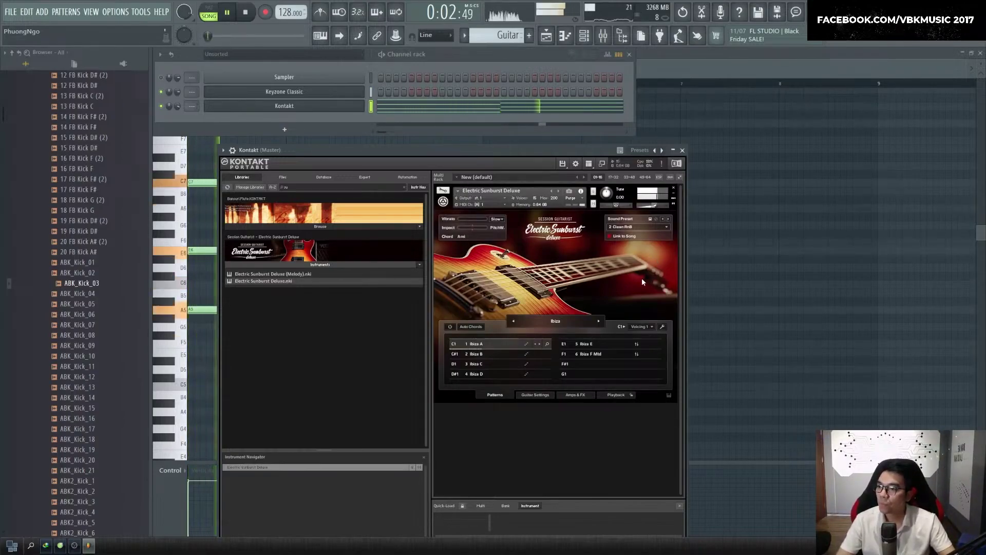
left_click(388, 108)
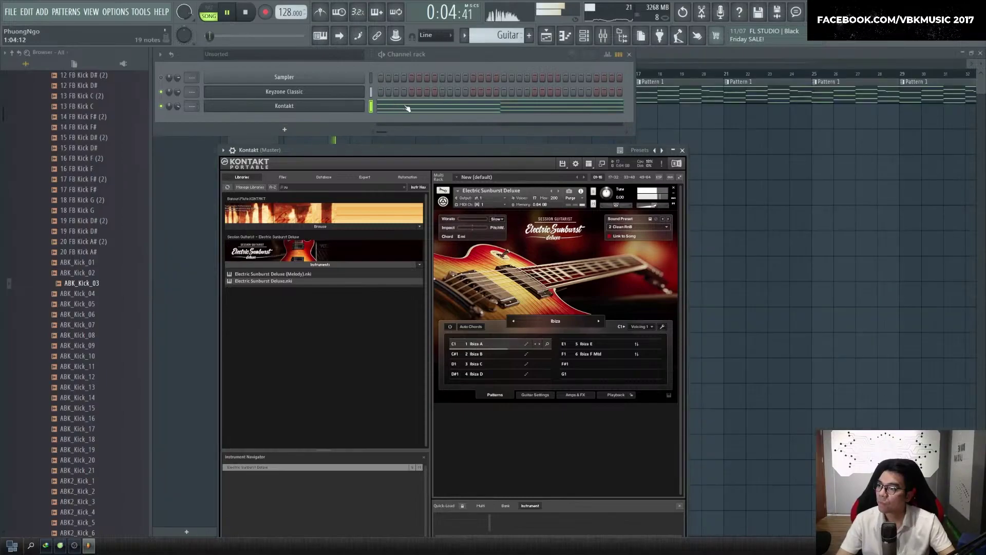
left_click(407, 108)
key("space")
left_click_drag(591, 148, 166, 103)
key("ctrl+Down")
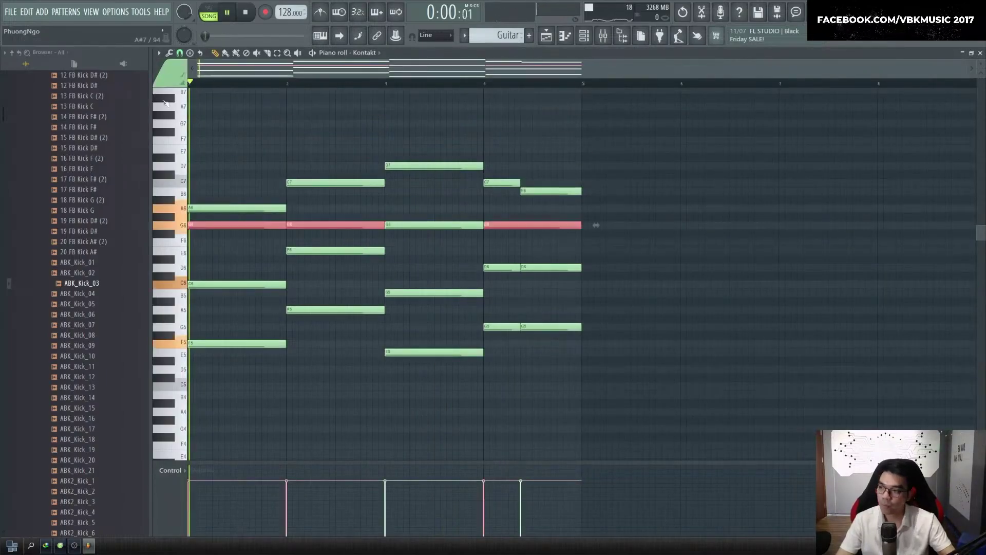
Play all the selected guitar chord notes and check the master level in the mixer
key("ctrl+a")
key("space")
key("F9")
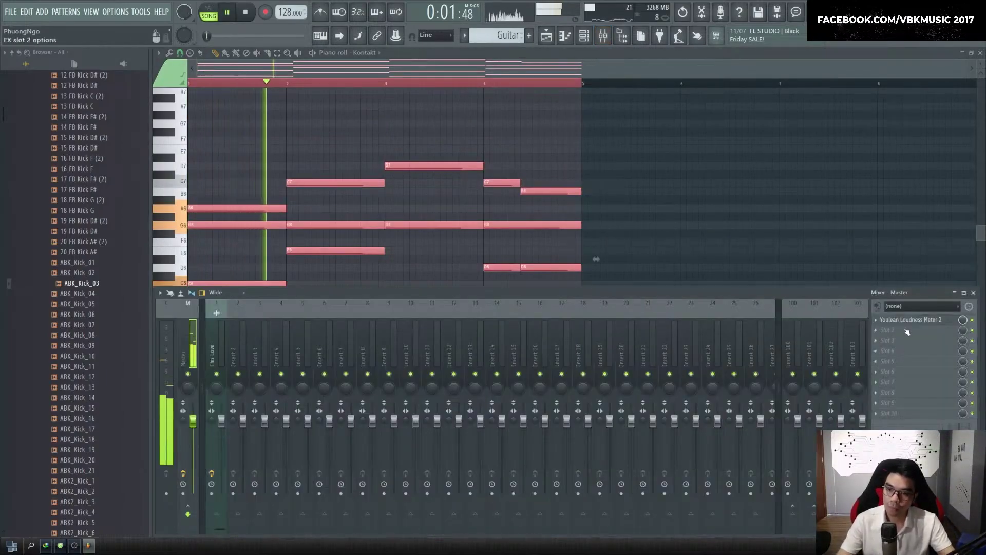
left_click(761, 243)
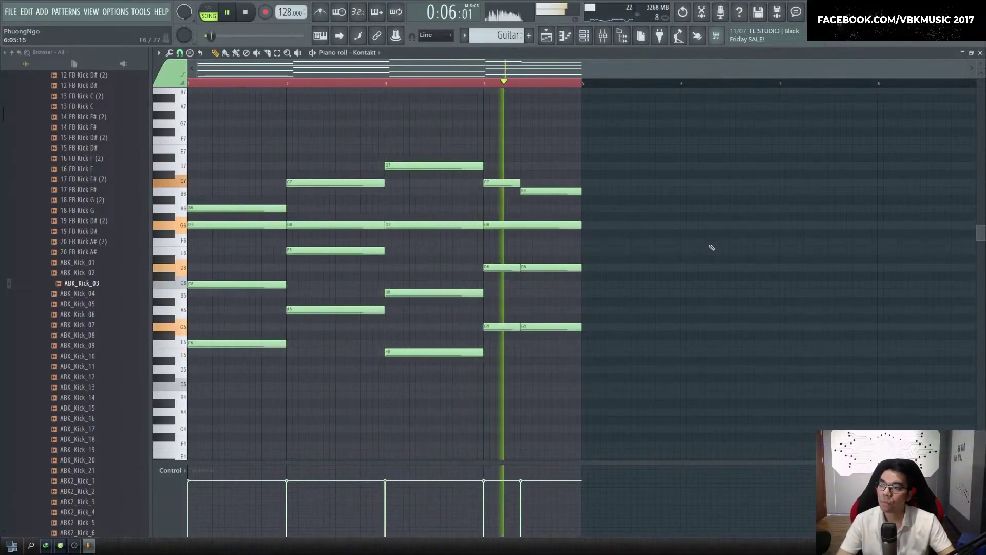
Repeat the Guitar clip along Track 2, aligning the copies from bar 5 with the Pattern 1 clips, and play the arrangement
key("F5")
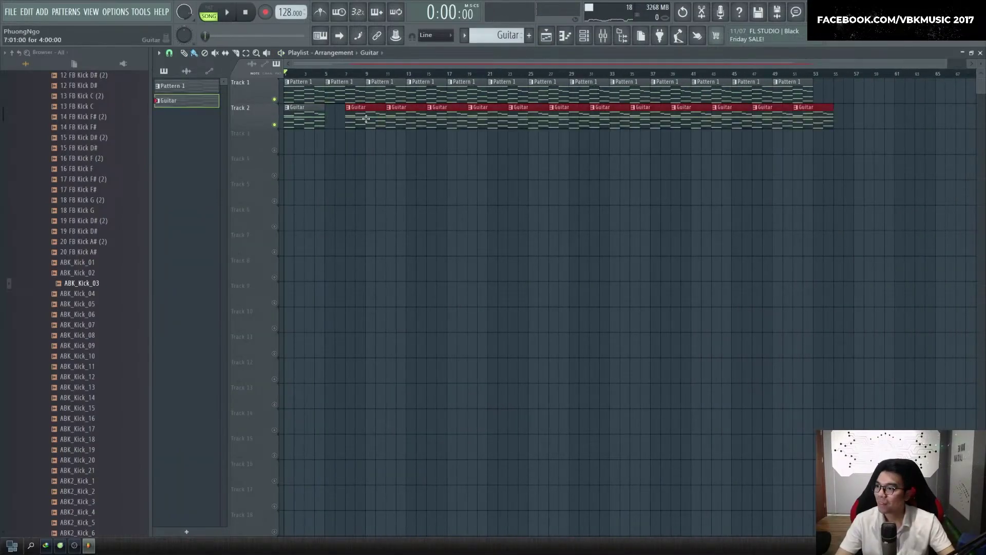
left_click_drag(366, 119, 348, 121)
key("space")
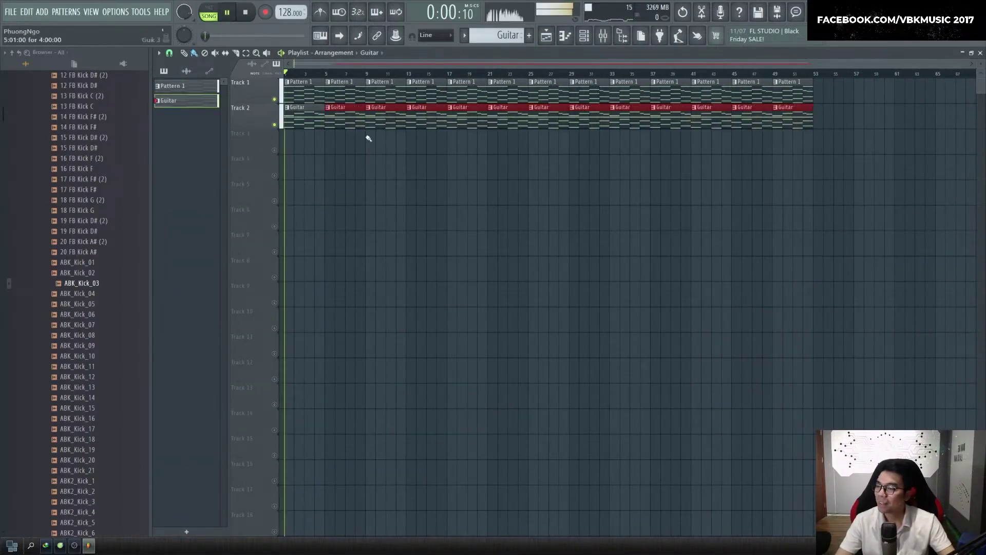
key("ctrl+d")
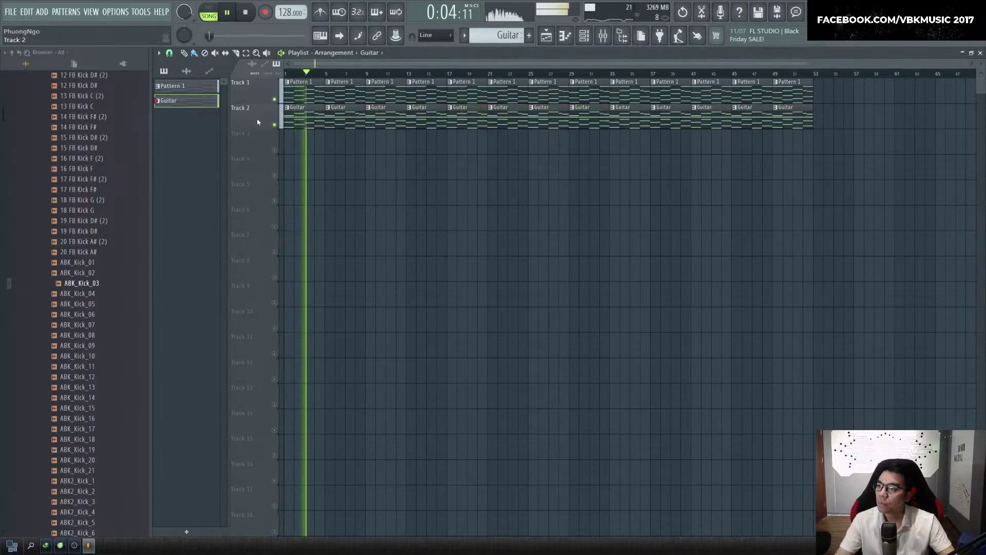
scroll(258, 118, "up", 3)
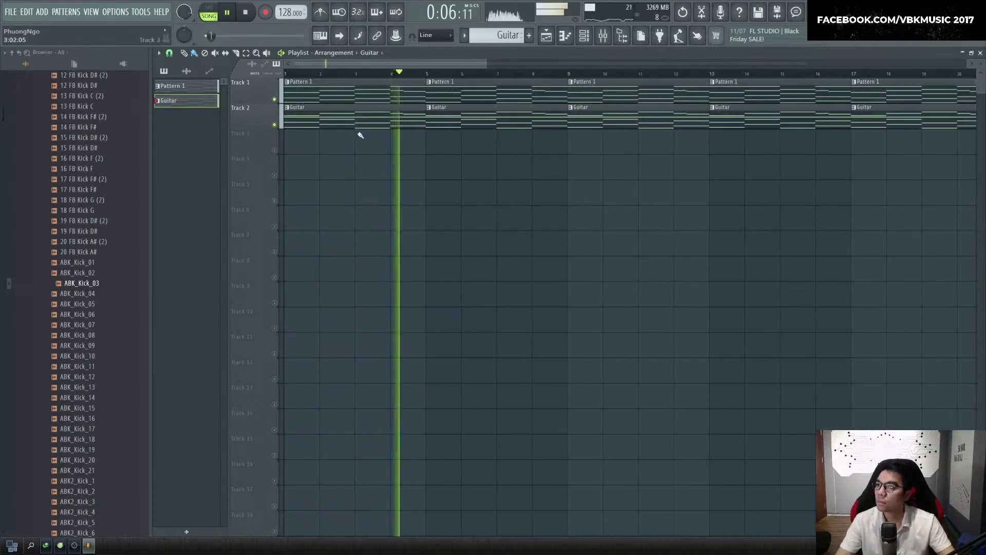
scroll(379, 165, "down", 3)
scroll(379, 165, "down", 1)
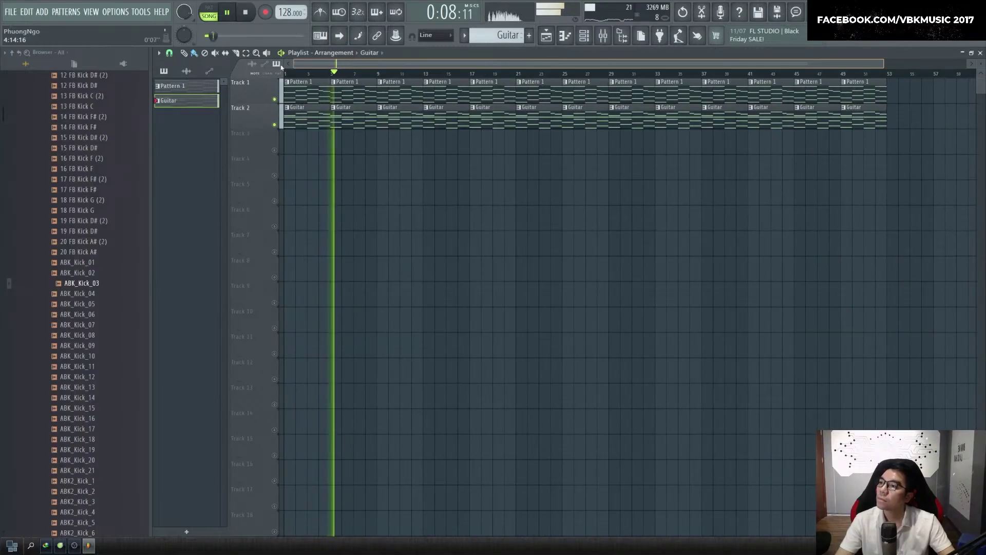
key("space")
Create a new pattern named String and place it at bar 1 on Track 3 of the playlist
key("F4")
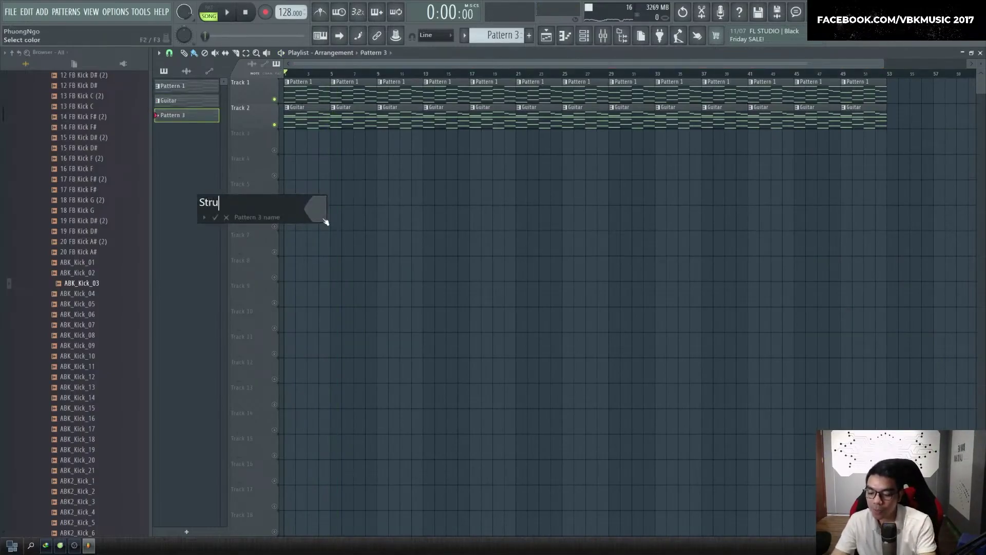
type("Str")
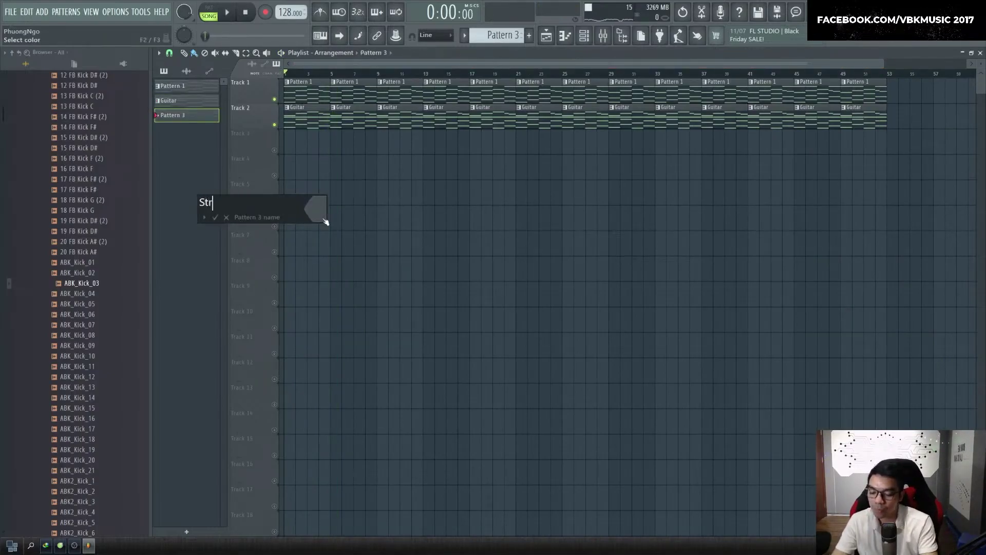
type("ing")
key("Return")
left_click(288, 146)
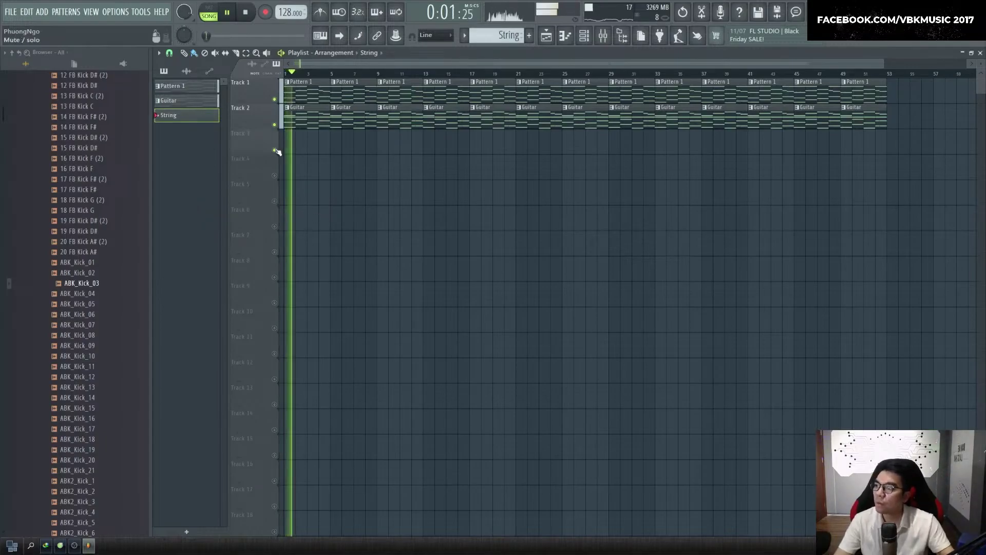
Add a second Kontakt channel and remove the Electric Sunburst Deluxe instrument loaded in it
key("F6")
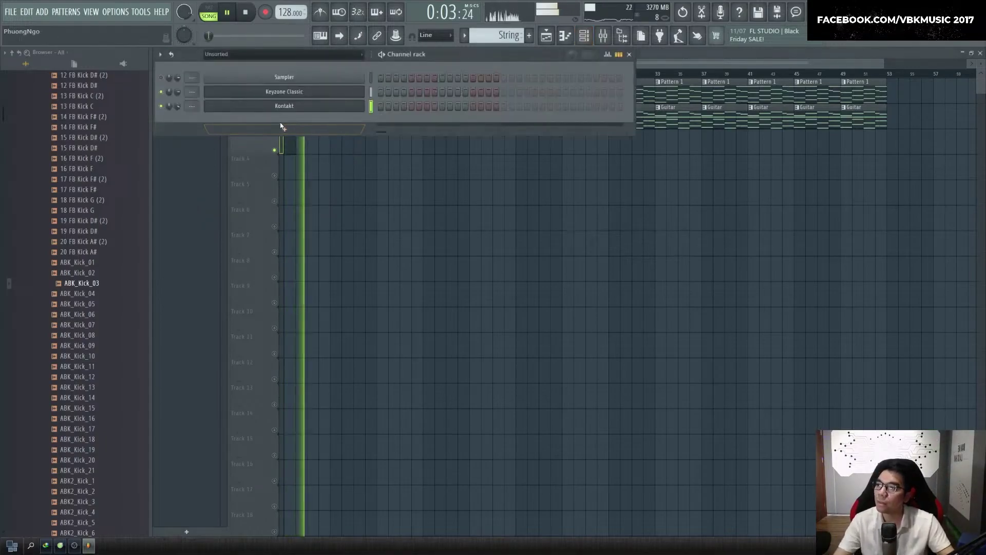
left_click(282, 130)
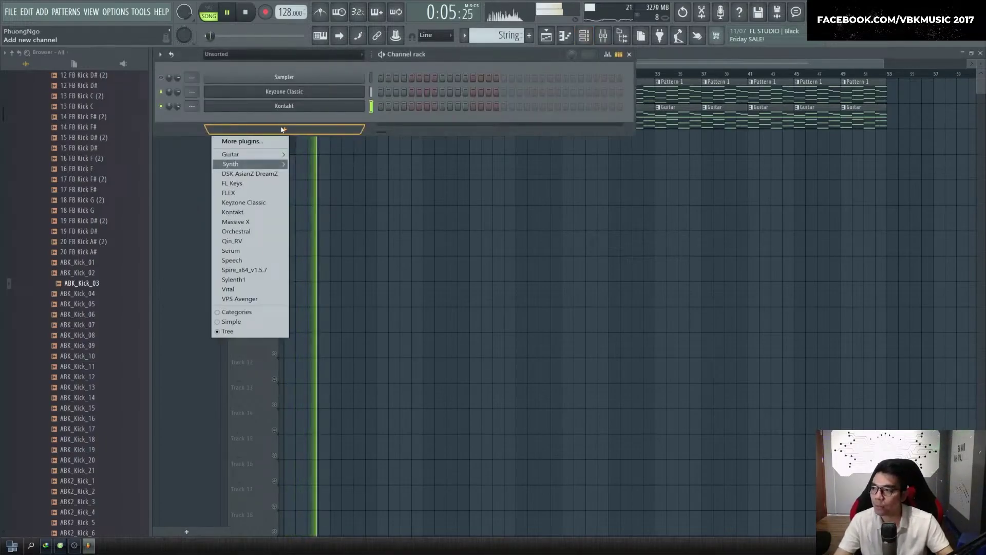
left_click(372, 107)
key("space")
left_click(372, 107)
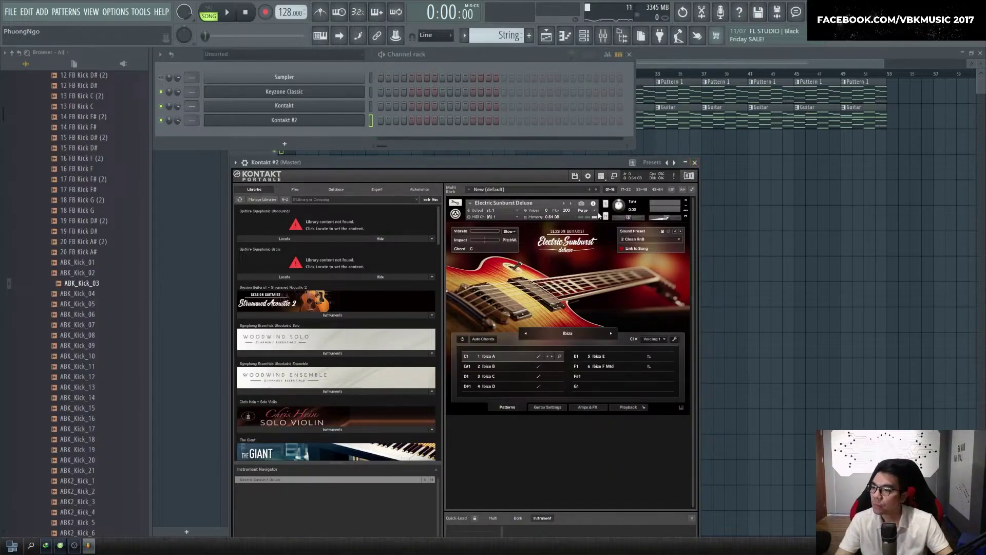
left_click(686, 202)
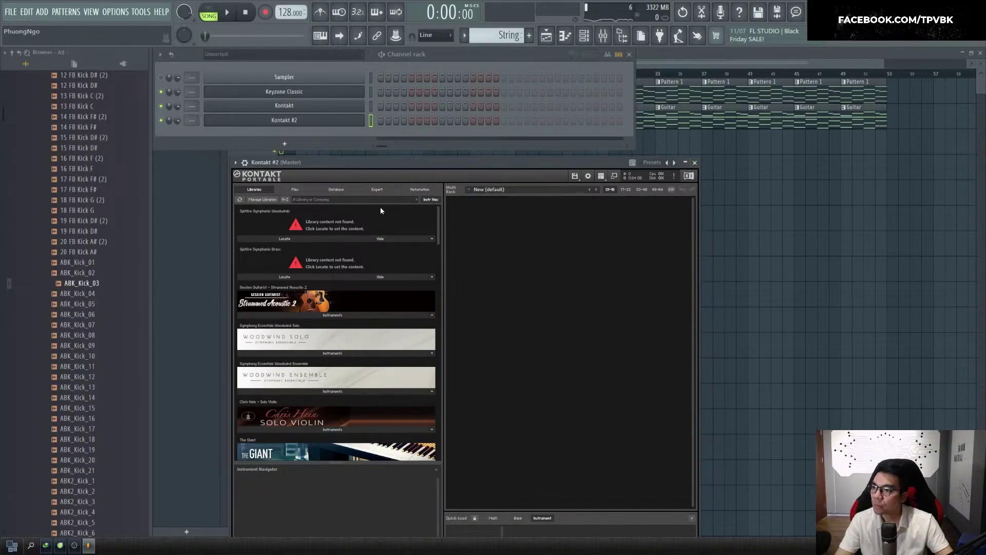
Filter the Kontakt #2 libraries by STRING
left_click(349, 199)
type("sy")
key("BackSpace")
key("BackSpace")
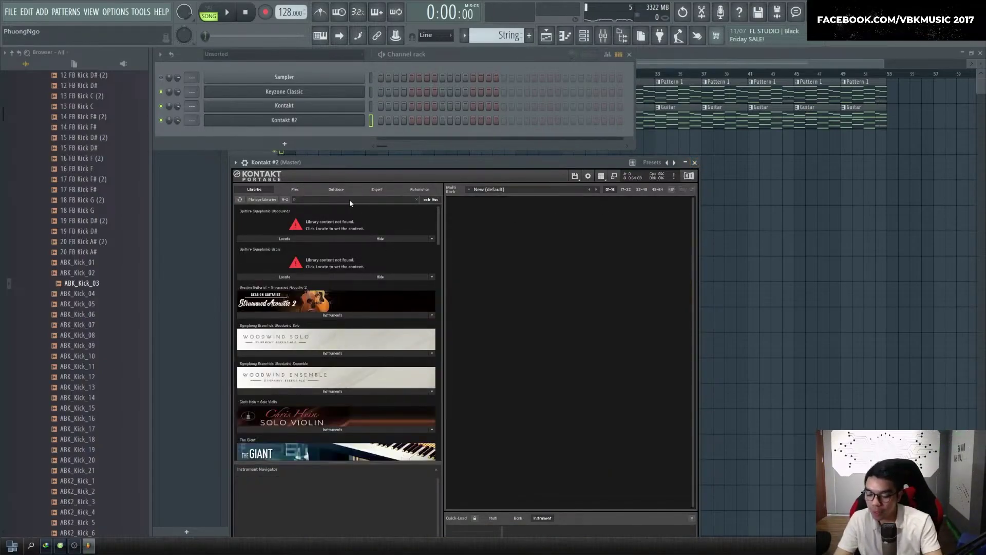
type("spi")
key("BackSpace")
key("BackSpace")
key("BackSpace")
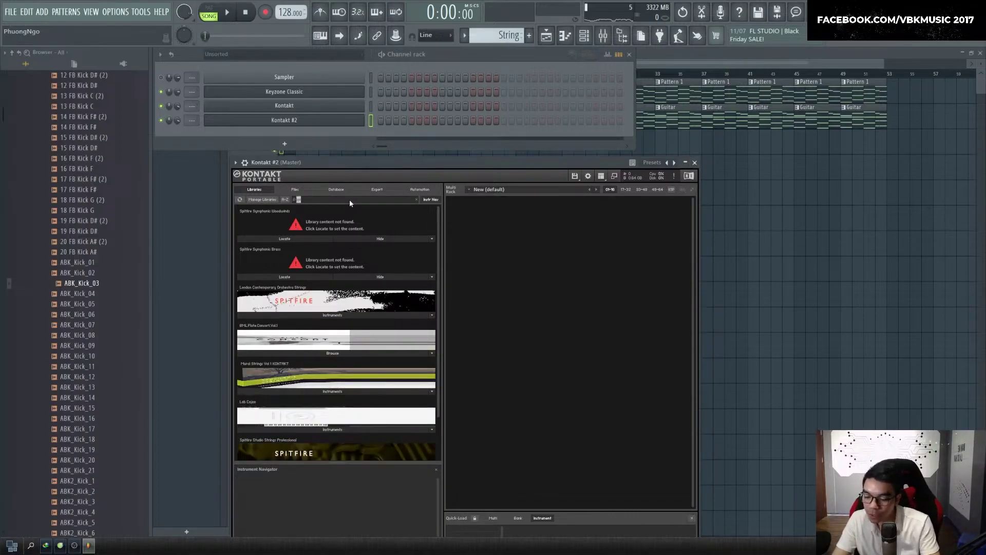
type("STRING")
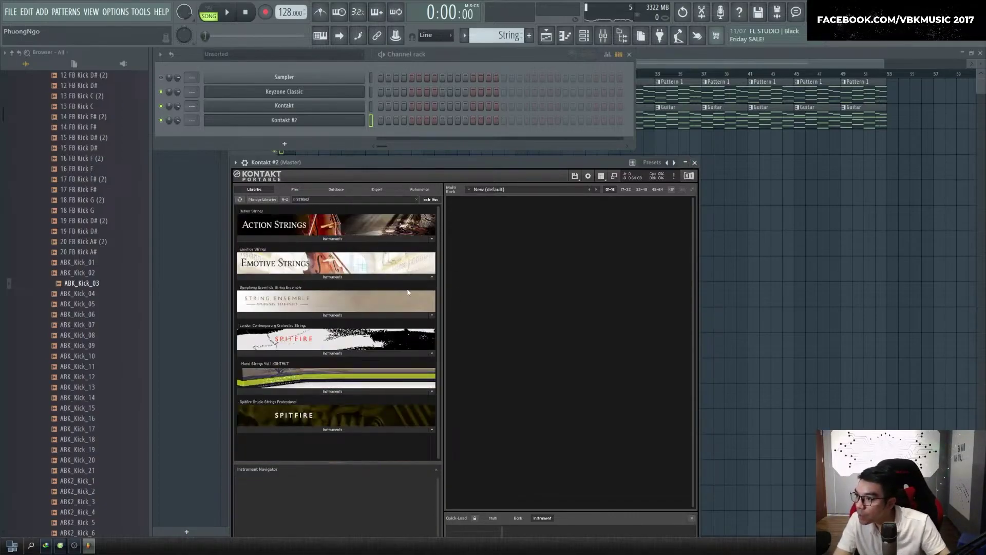
Load Celli, Violas and Violins from London Contemporary Orchestra Strings into Kontakt #2
left_click(323, 353)
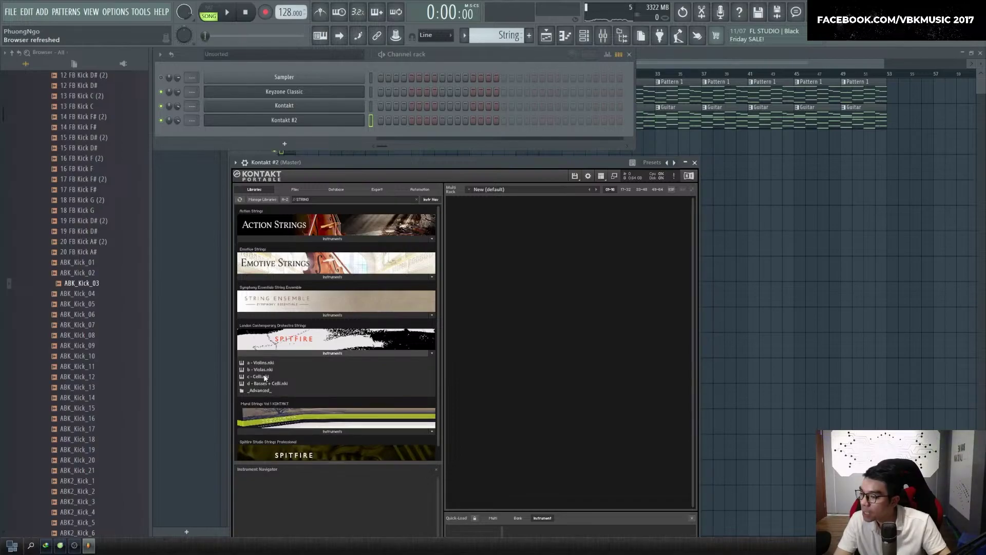
double_click(263, 377)
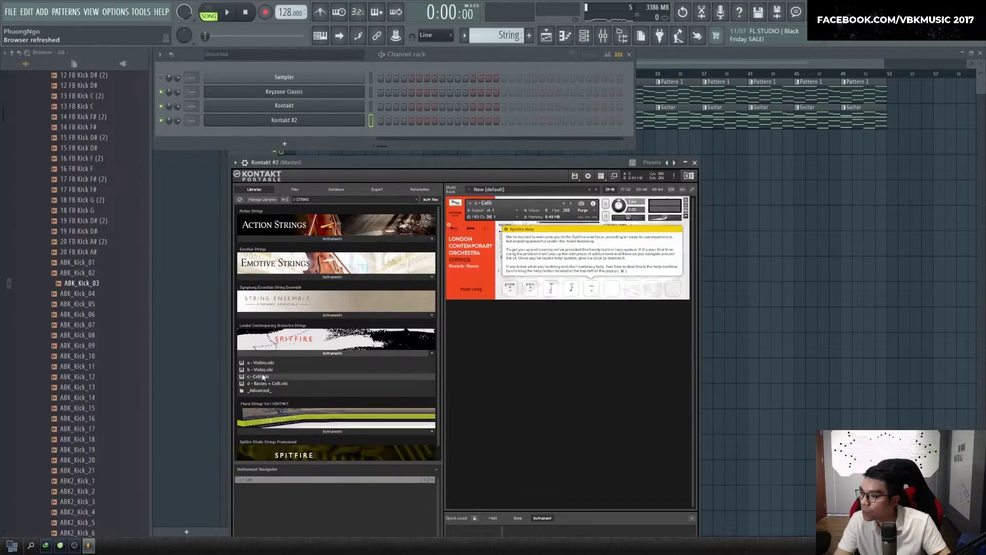
double_click(262, 369)
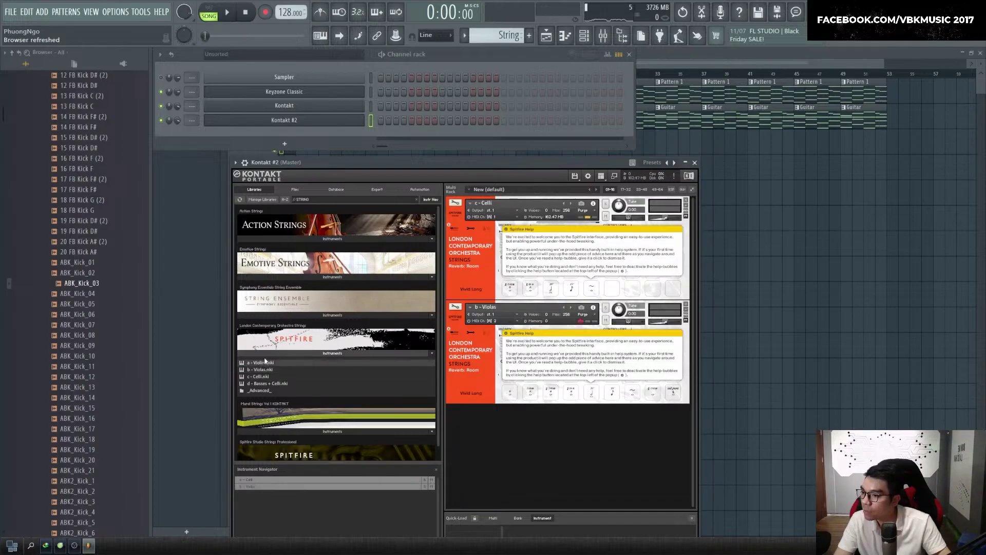
left_click(685, 162)
Open the Kontakt #2 piano roll, audition a one-bar test note in bar 1 at several pitches and delete it
right_click(361, 119)
left_click(380, 122)
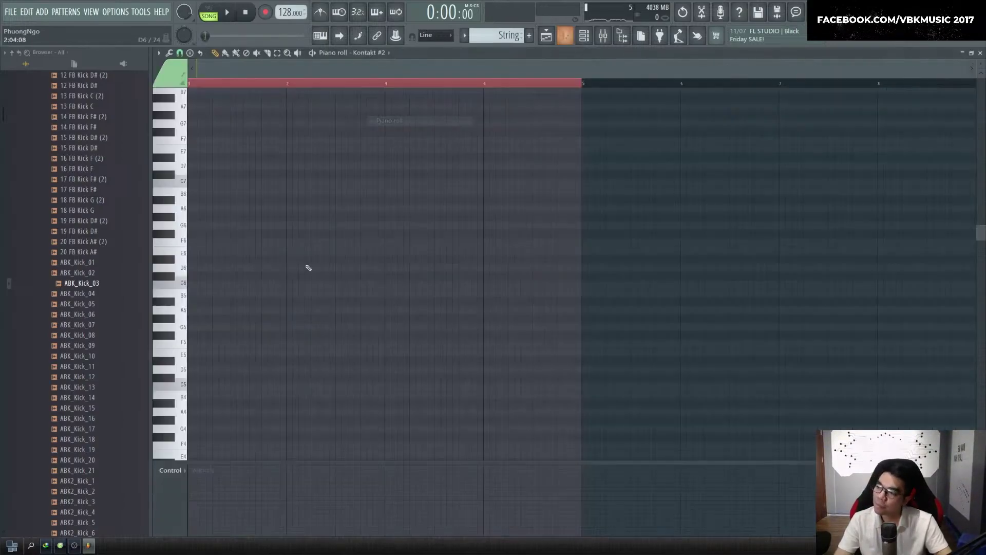
left_click(222, 285)
left_click(173, 80)
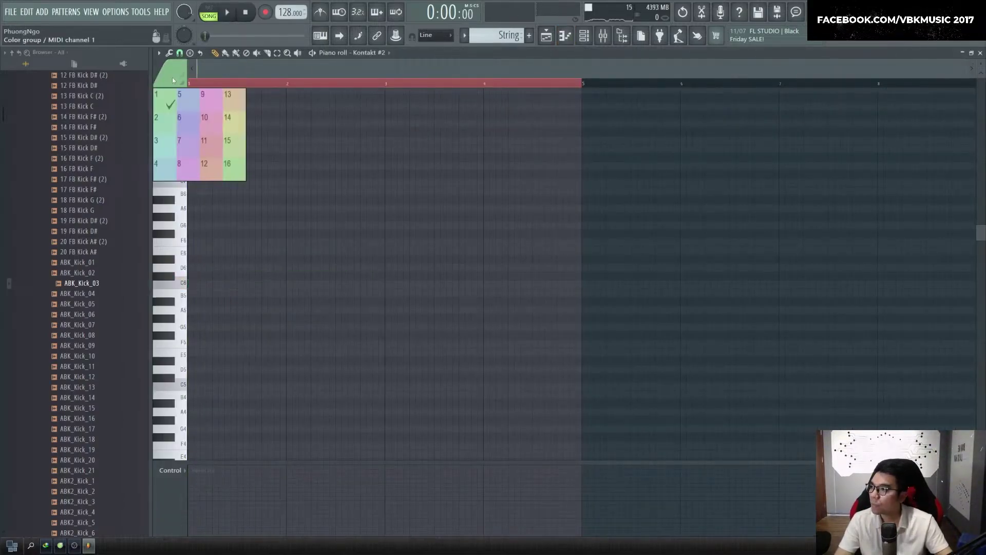
left_click(171, 107)
left_click_drag(314, 261, 115, 269)
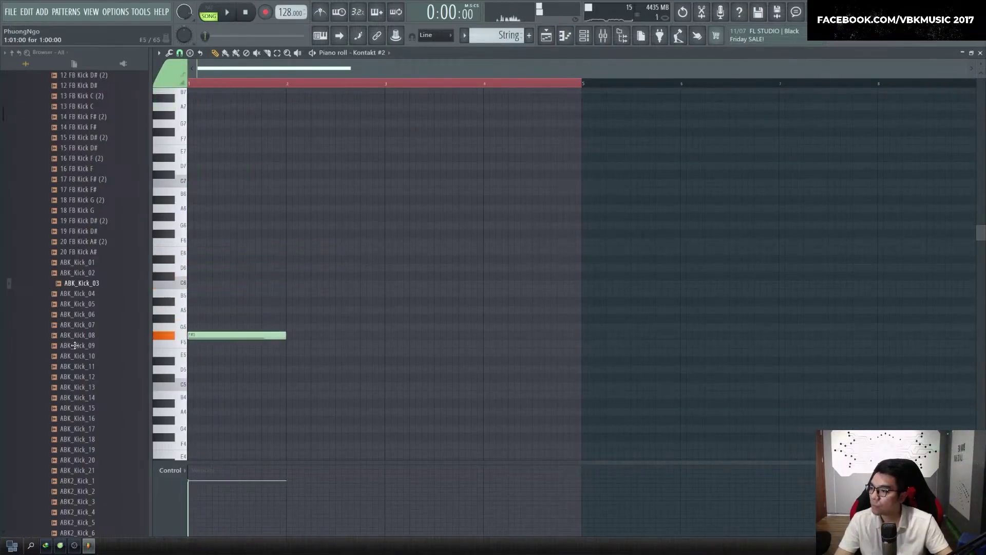
left_click_drag(75, 345, 78, 353)
scroll(233, 317, "down", 3)
right_click(262, 242)
Check the string instruments loaded in Kontakt #2 and draw a one-bar C#5 note in bar 1 to audition them
key("F6")
left_click(333, 123)
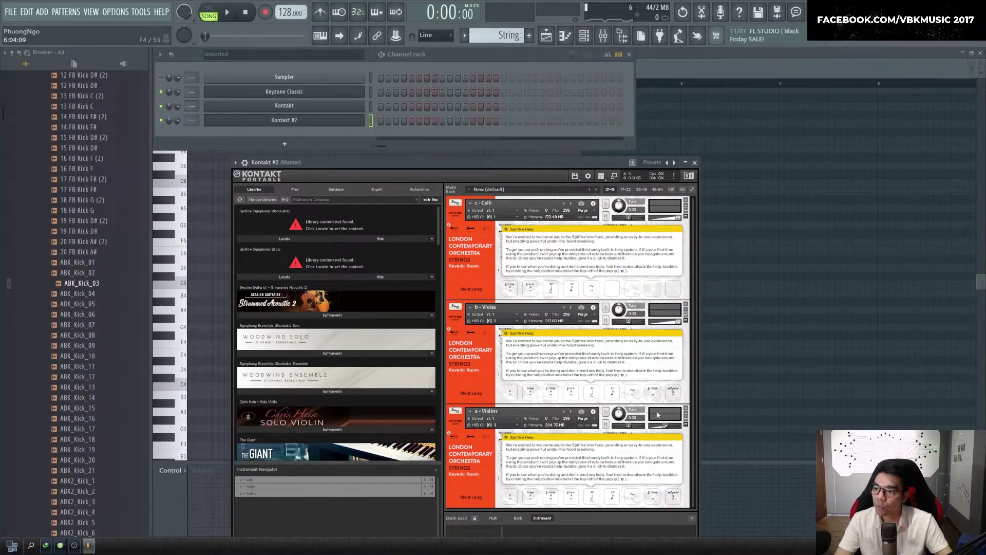
left_click(695, 162)
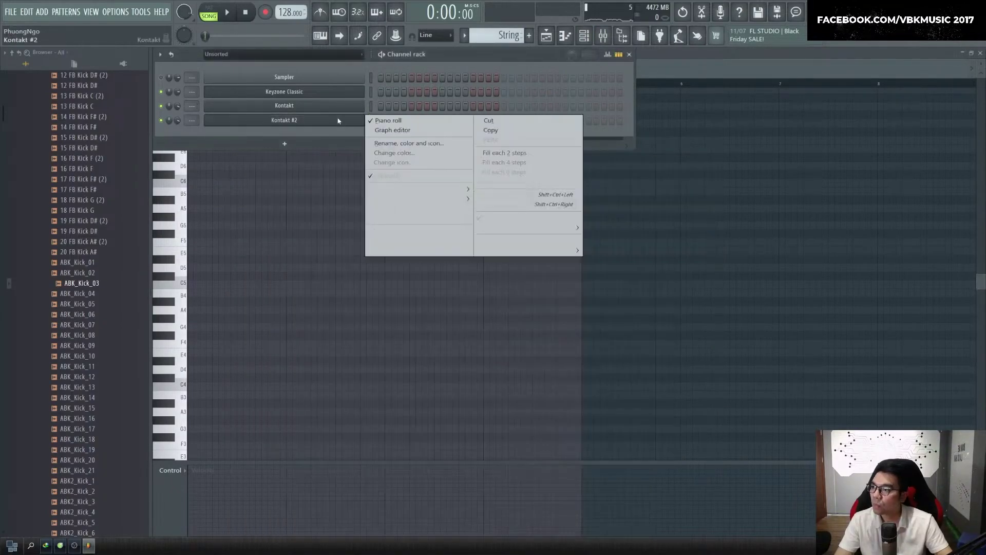
left_click(374, 181)
right_click(362, 118)
left_click(386, 120)
left_click_drag(220, 261, 190, 269)
left_click(221, 278)
Remove the London Contemporary Orchestra Celli, Violas and Violins from Kontakt #2
key("F6")
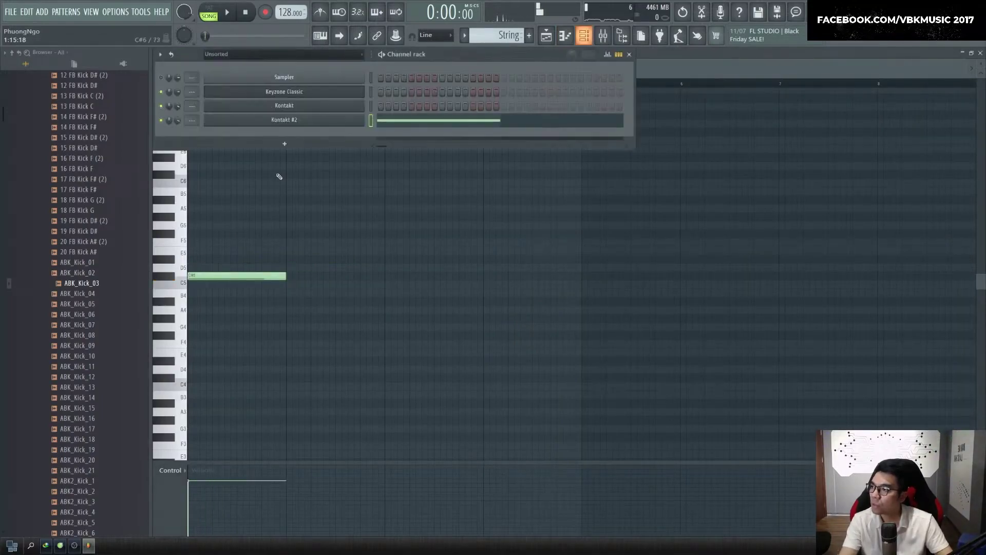
left_click(295, 123)
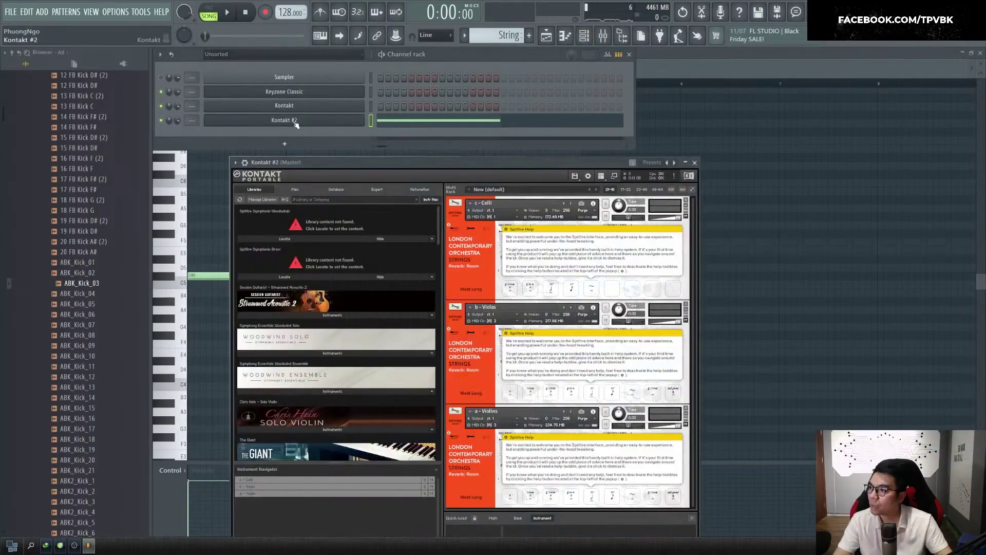
left_click(689, 202)
key("Return")
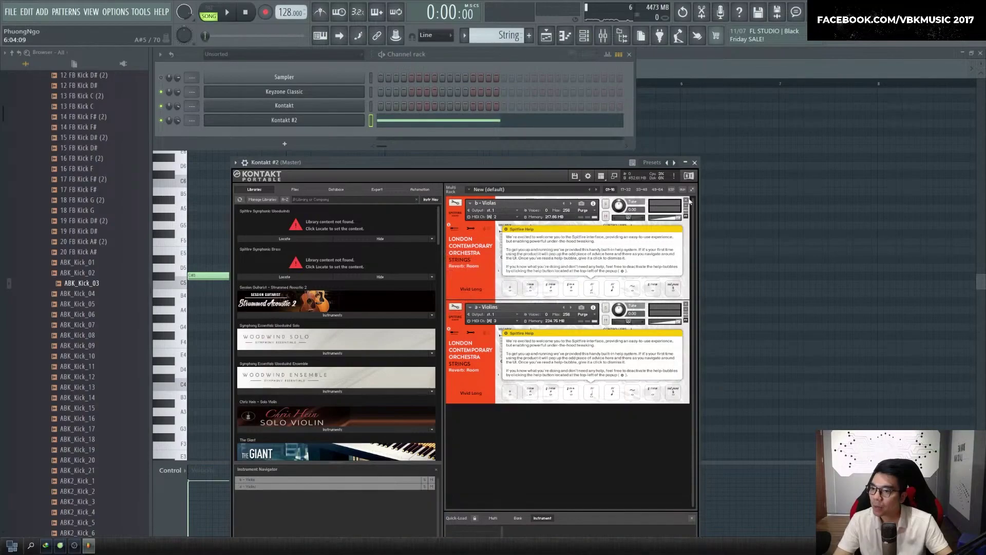
left_click(687, 200)
key("Return")
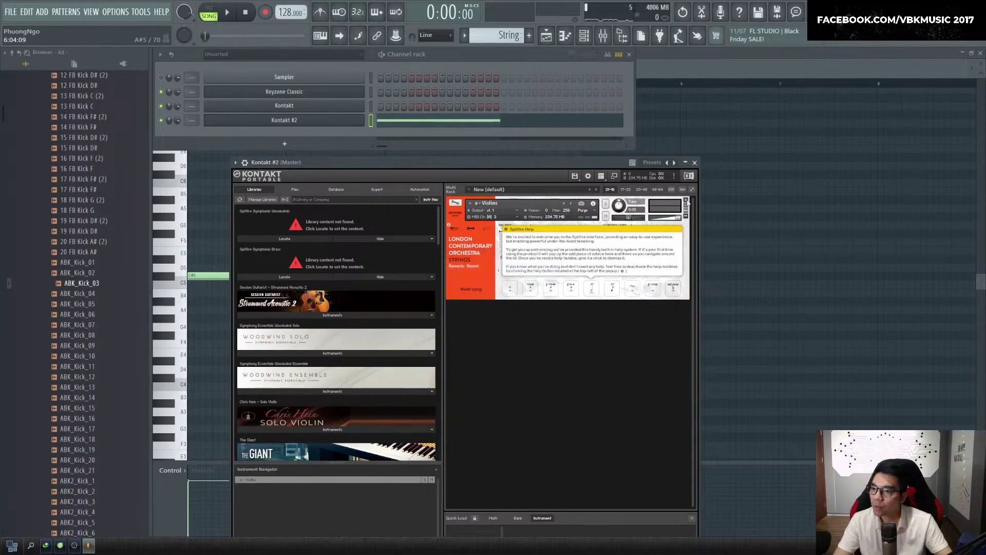
left_click(688, 202)
key("Return")
Filter the Kontakt #2 libraries by STRING and load Celli (6), Violas (6) and Violins 2 (6) from Spitfire Studio Strings Professional
left_click(327, 202)
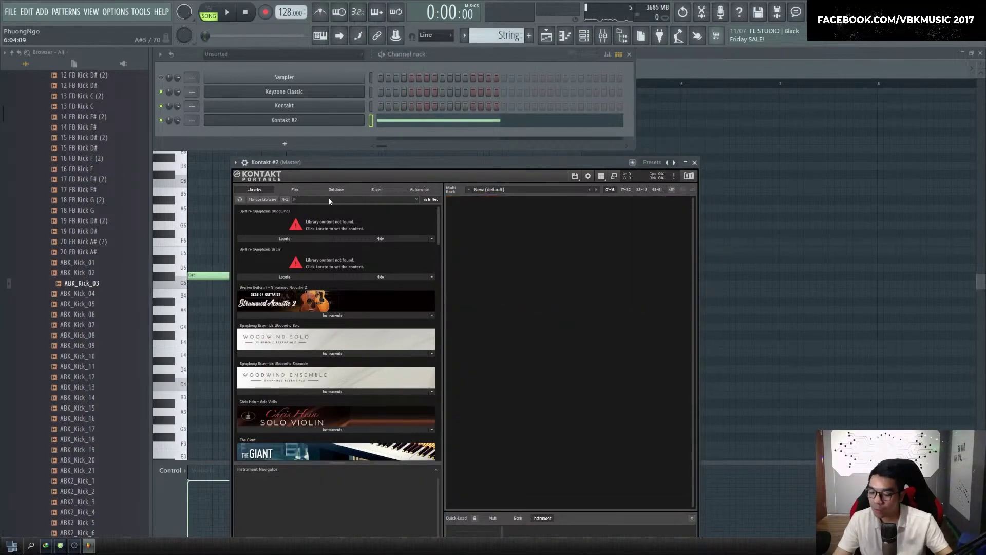
type("STRING")
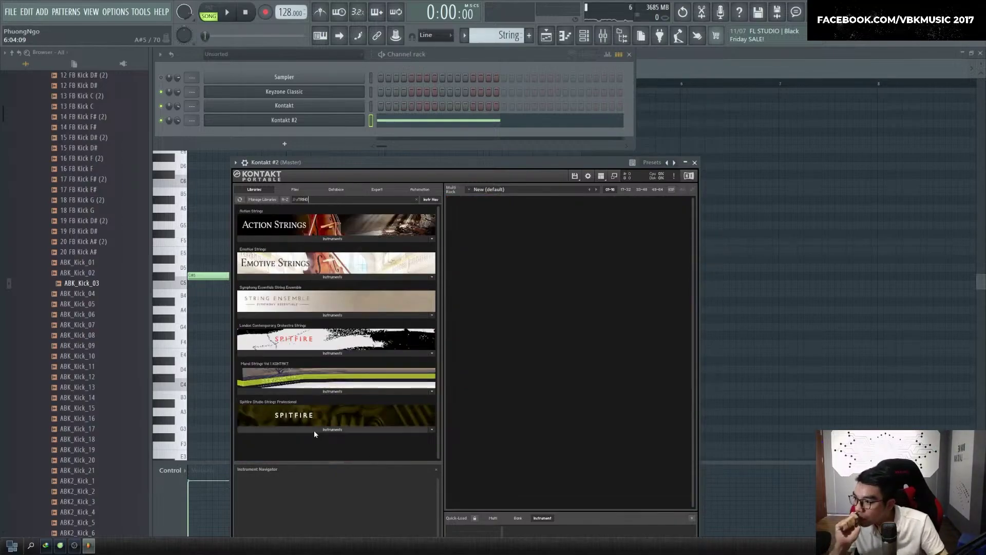
left_click(314, 430)
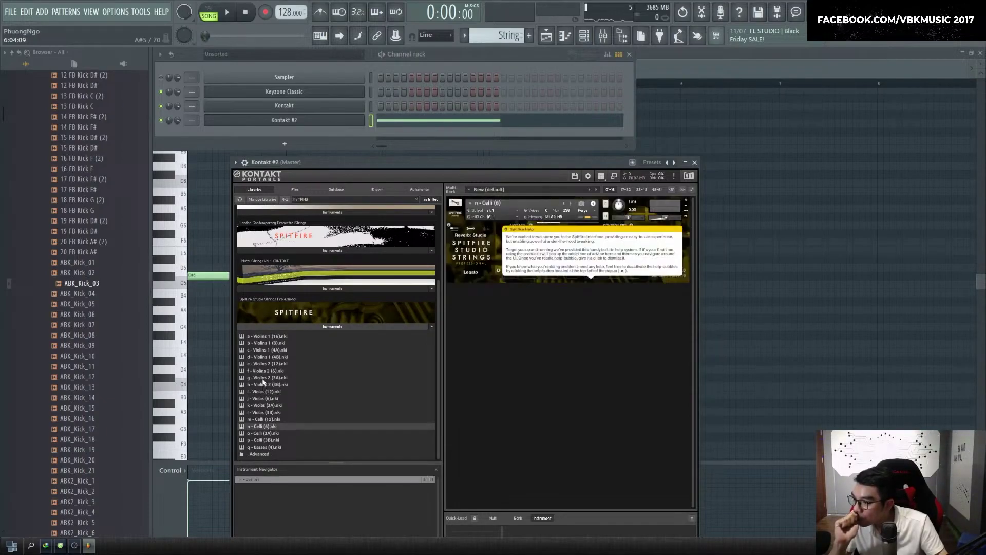
left_click(268, 399)
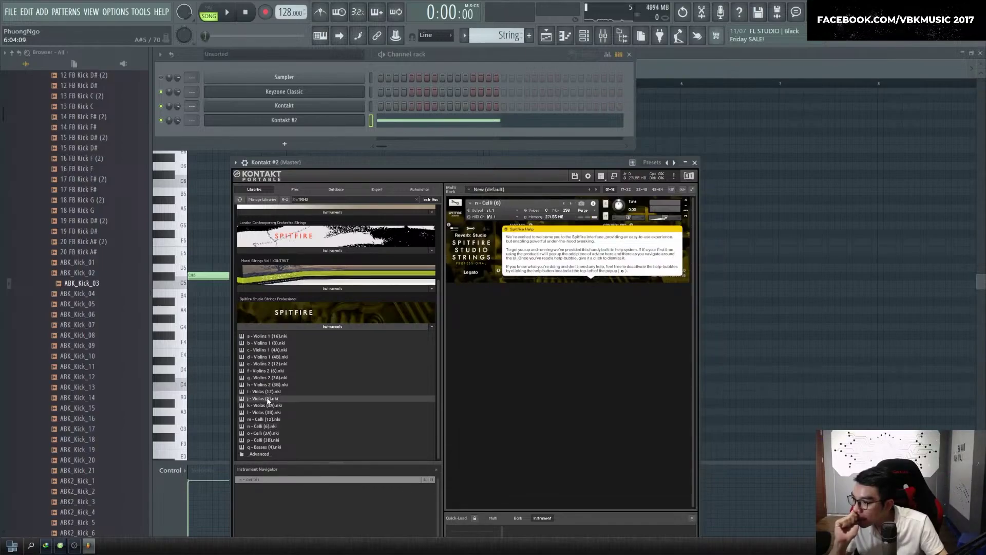
left_click(270, 371)
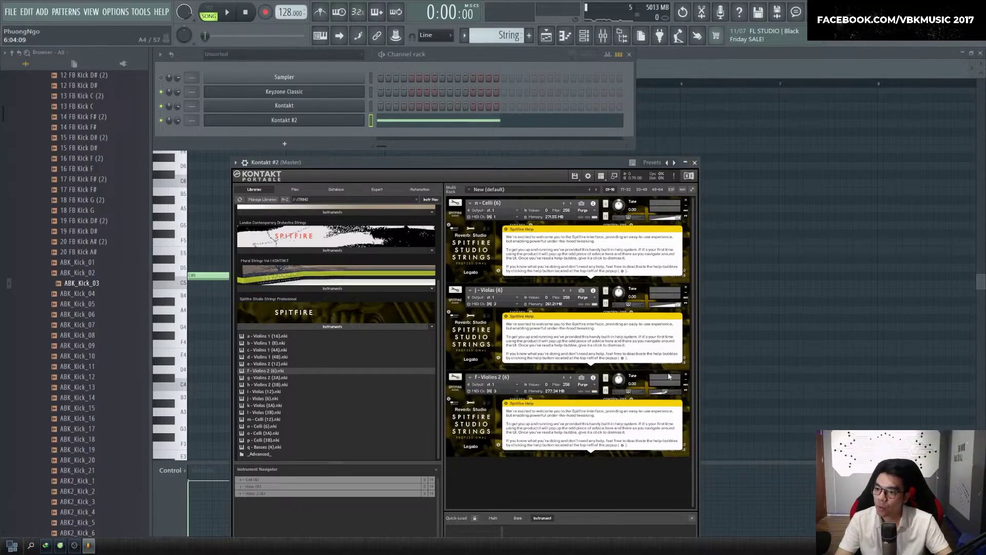
left_click(696, 164)
Replace the C#5 note in the Kontakt #2 piano roll with a one-bar G4 note and play it with the arrangement
left_click(396, 122)
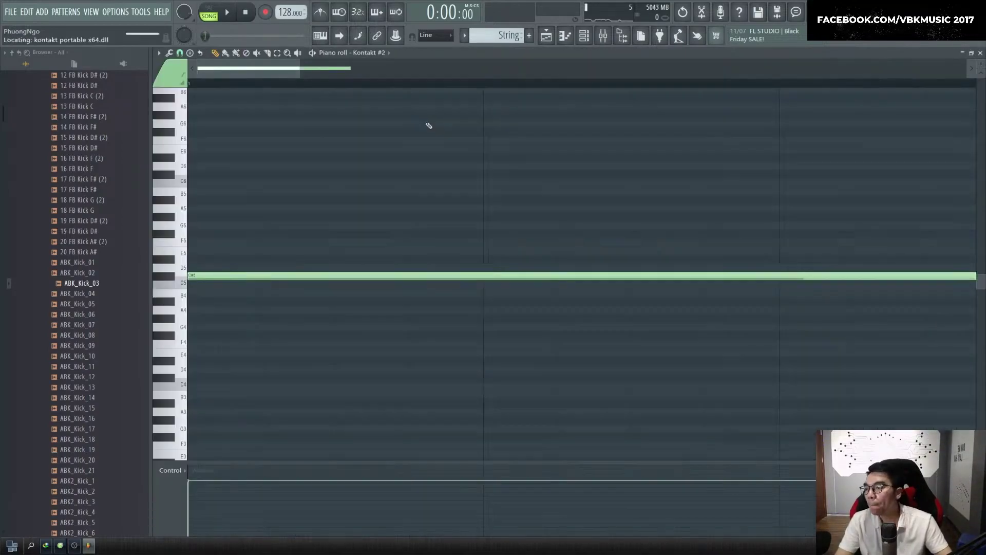
right_click(225, 274)
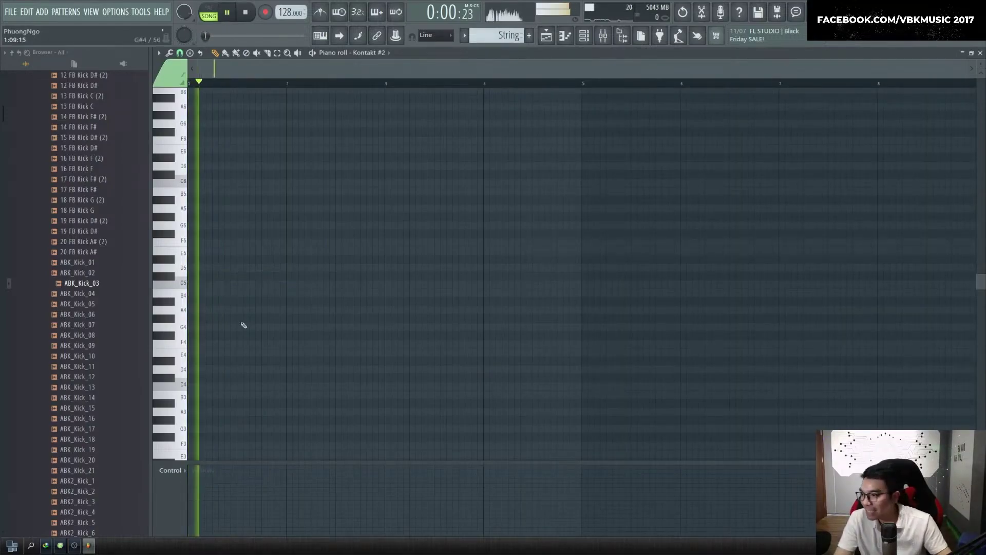
left_click_drag(219, 327, 219, 336)
key("space")
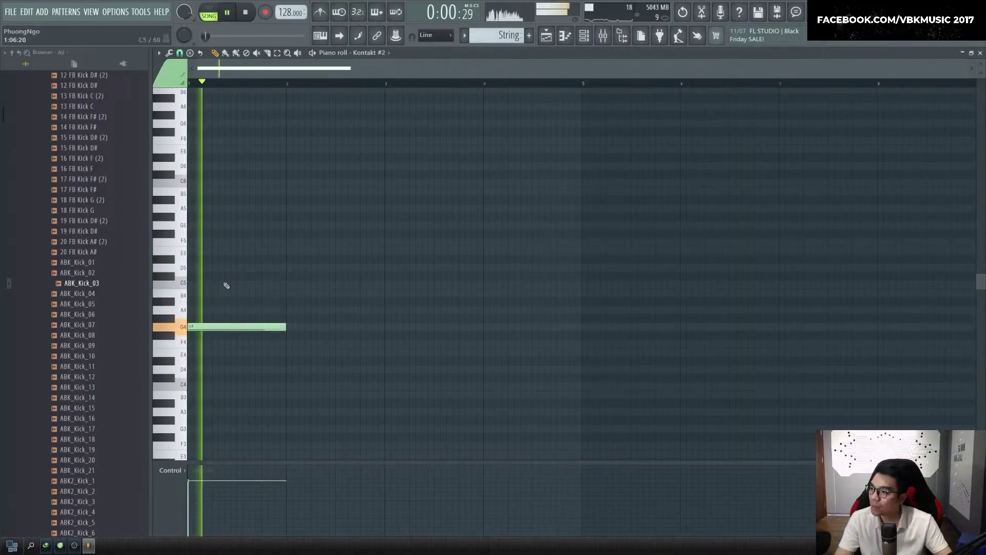
key("space")
key("space")
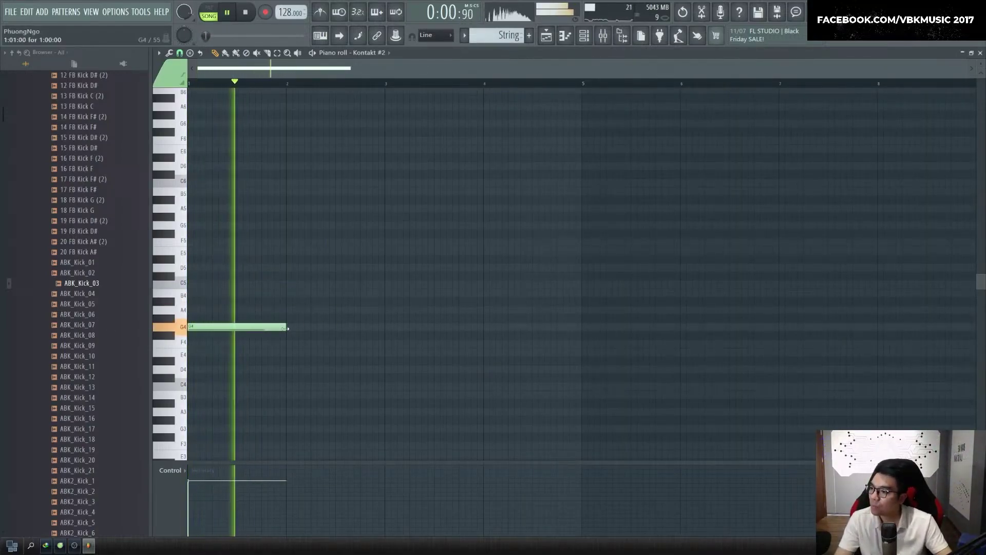
key("space")
Raise the opening strings note to A4 and shorten it, add a short B4 ending bar 1, and hold C5 through bar 2
key("F6")
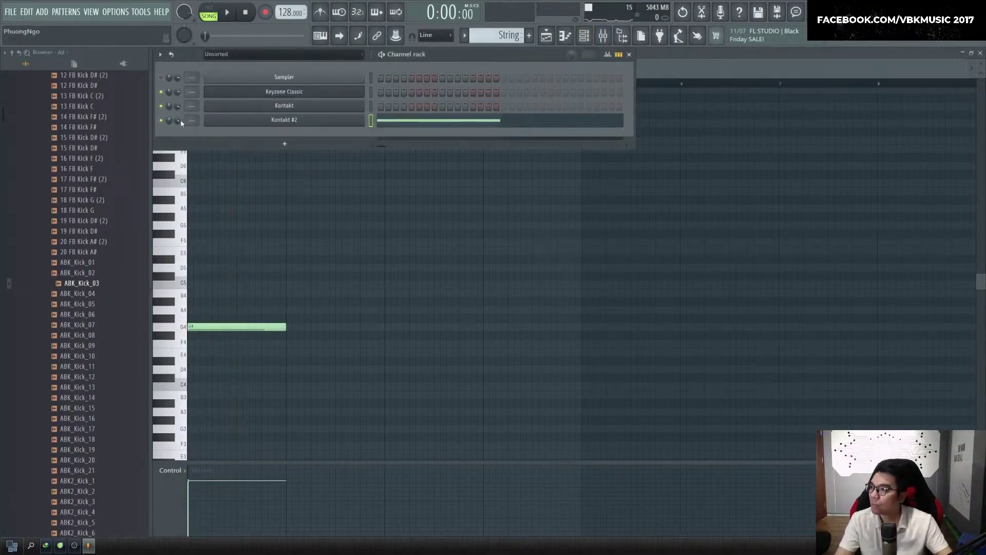
key("F6")
key("space")
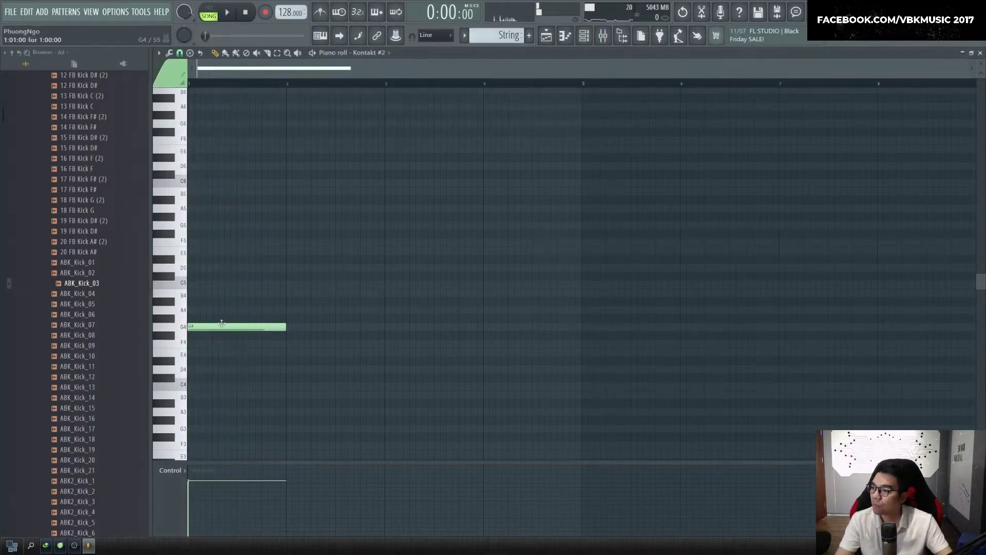
key("space")
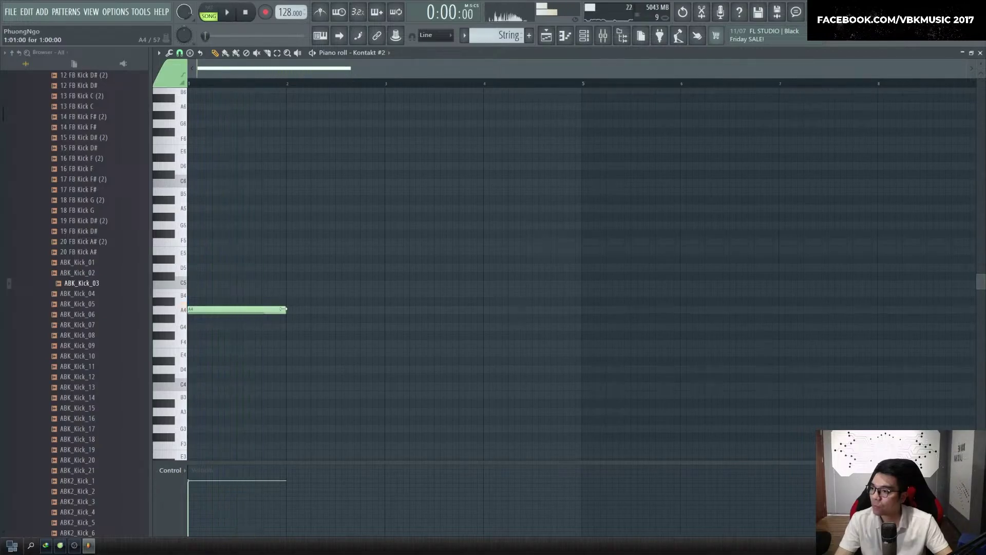
left_click(265, 293)
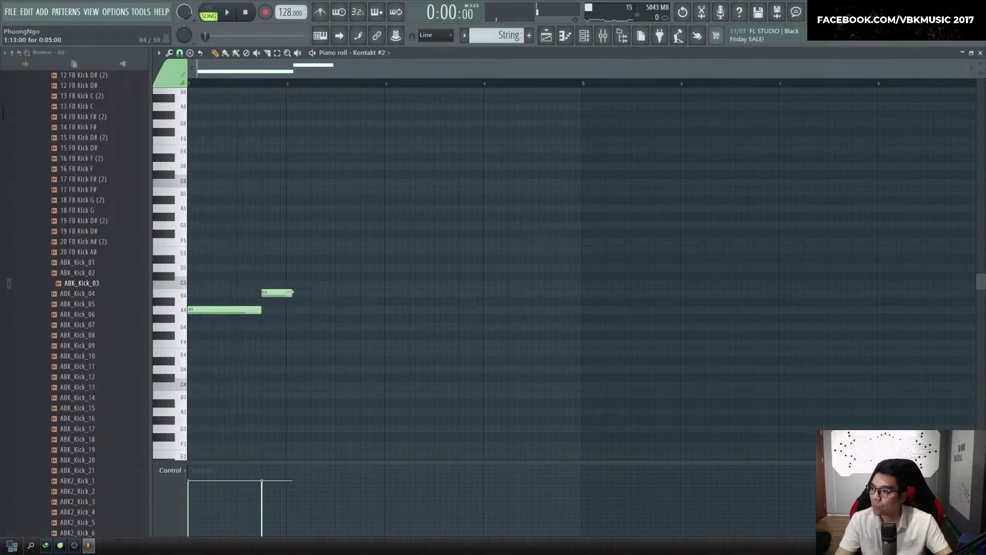
left_click_drag(310, 284, 384, 284)
key("space")
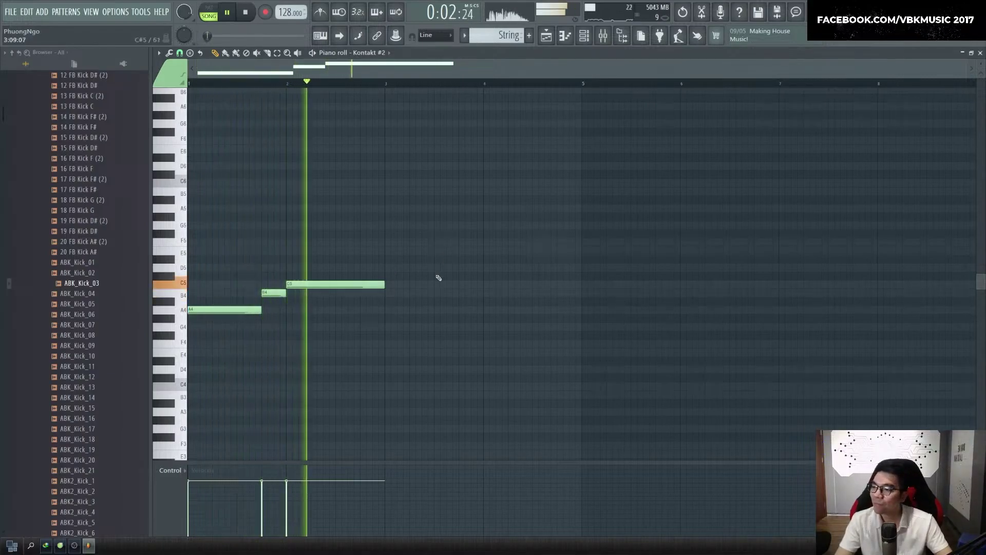
Shorten the bar 2 C5 note and continue the melody with D5, E5, D5 and C5 up to the end of bar 3
key("space")
left_click(375, 268)
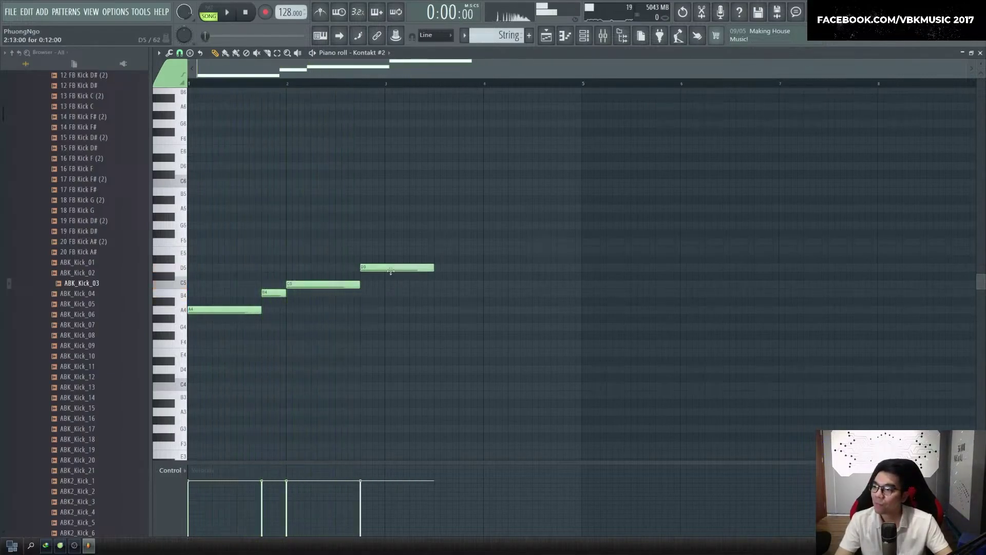
left_click(391, 241)
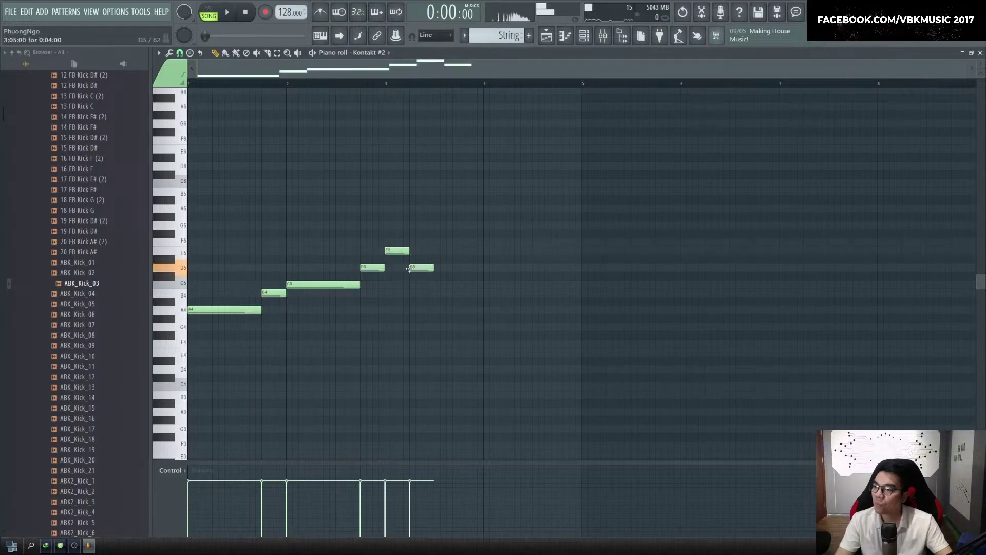
key("space")
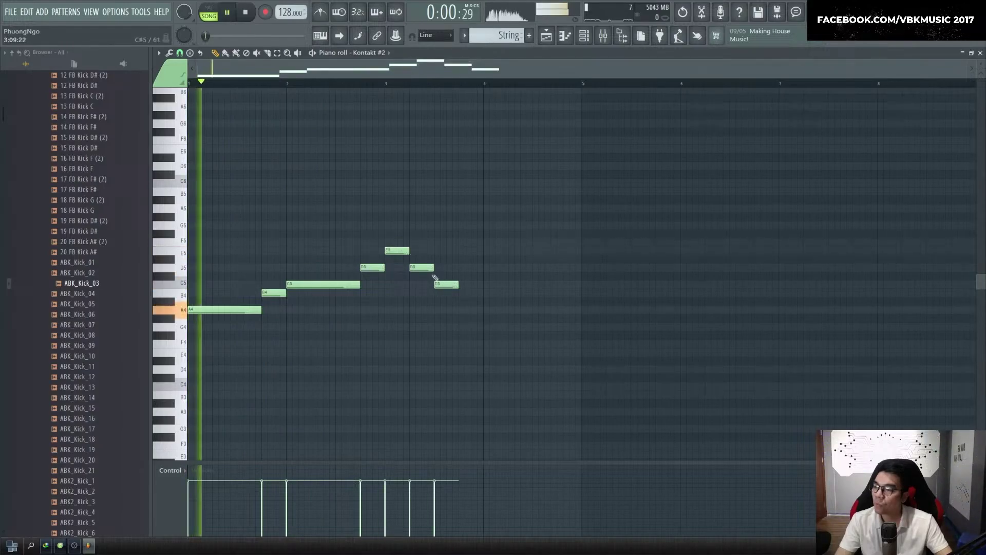
left_click_drag(422, 271, 469, 288)
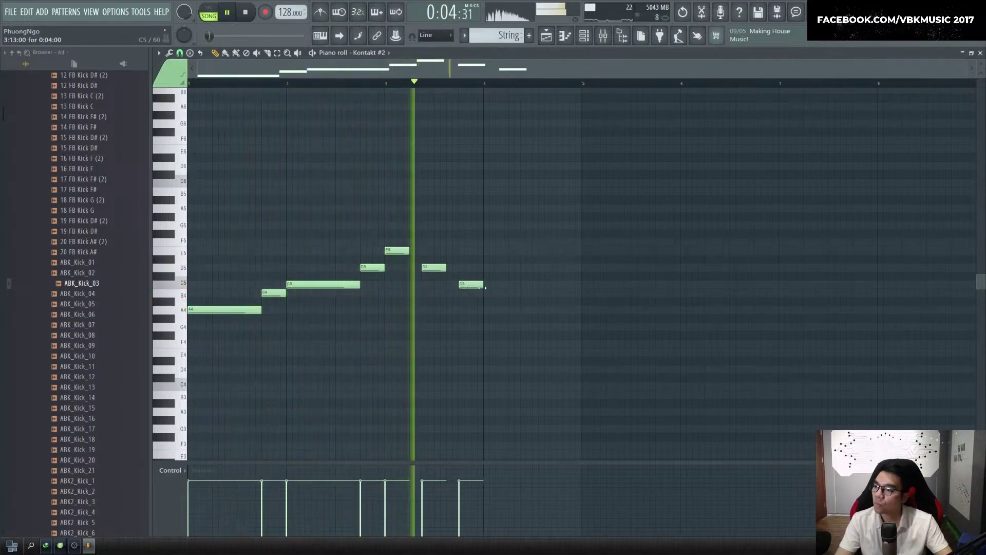
key("space")
Lengthen the E5 and D5 notes in bar 3 and finish the phrase with B4, C5 and a B4 held to the end of bar 4
left_click(489, 293)
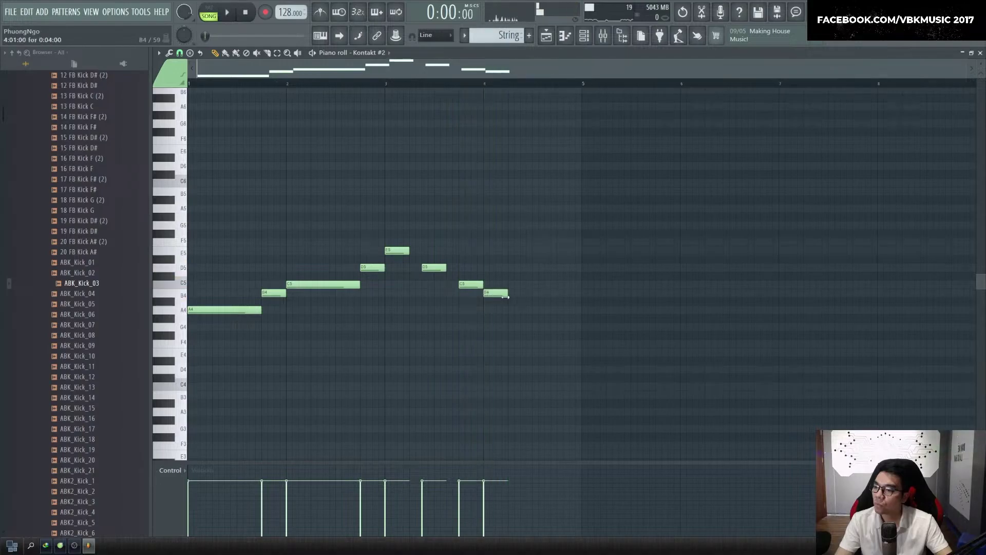
left_click_drag(516, 296, 581, 294)
key("space")
left_click(525, 293)
left_click_drag(409, 251, 458, 268)
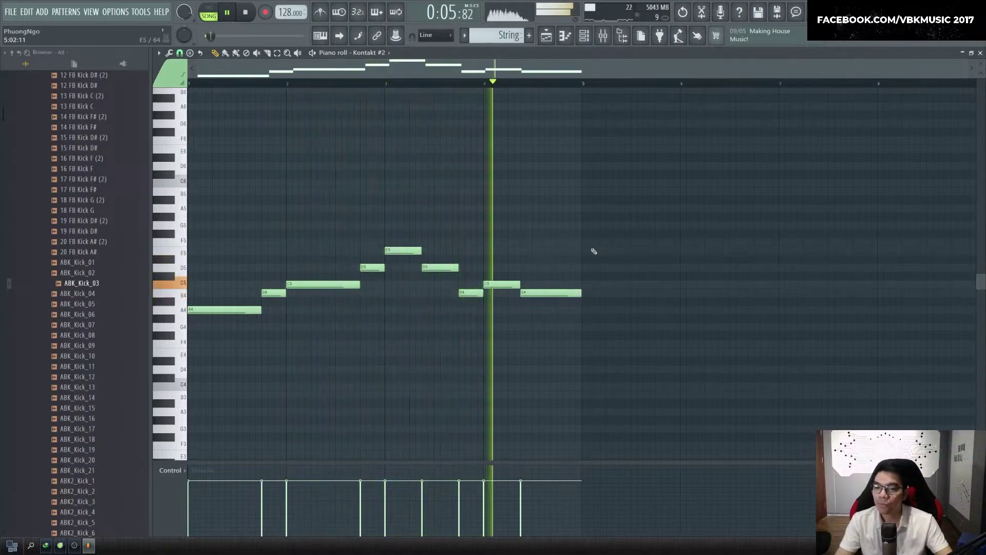
key("F6")
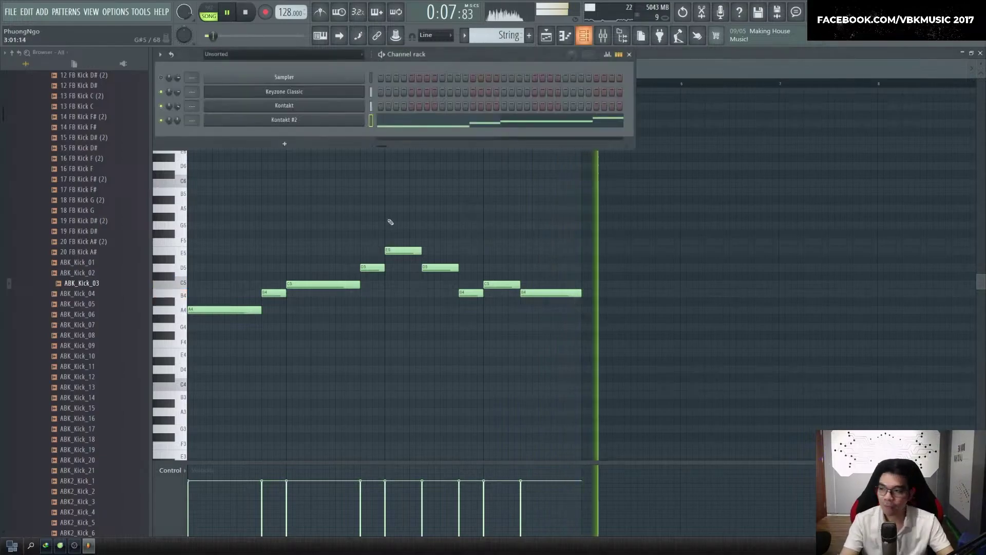
key("F6")
key("F5")
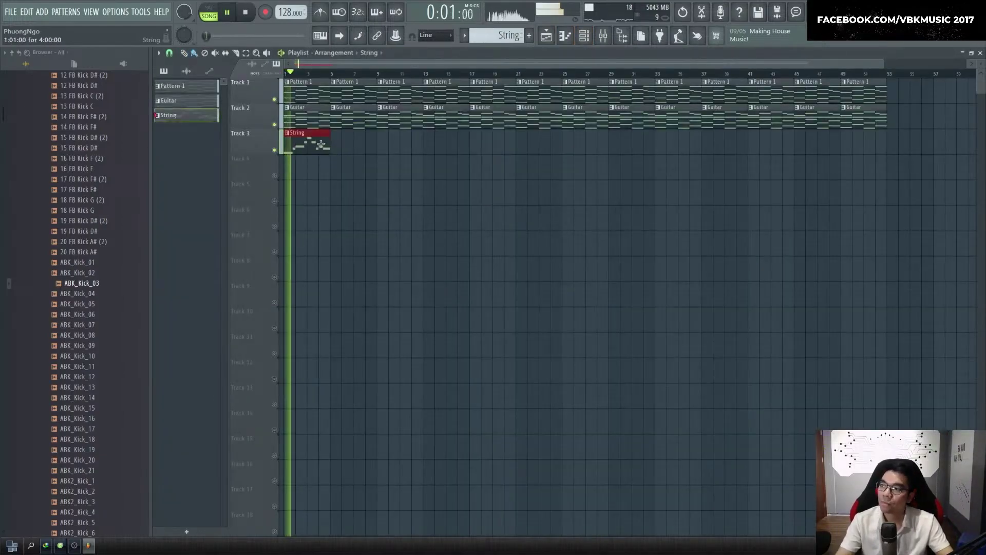
left_click_drag(861, 141, 362, 146)
key("ctrl+z")
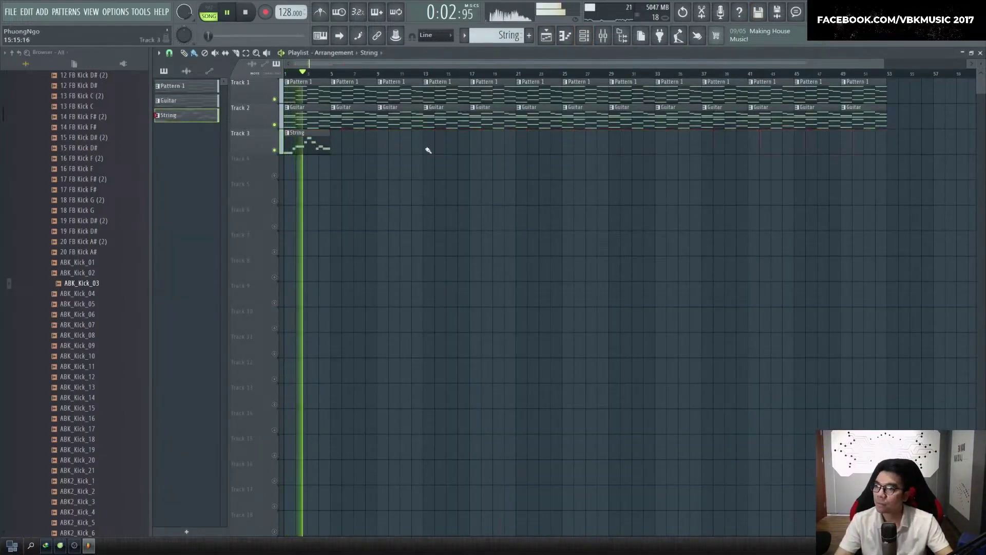
Open the String pattern's notes and duplicate the four-bar melody into bars 5 to 8
double_click(312, 139)
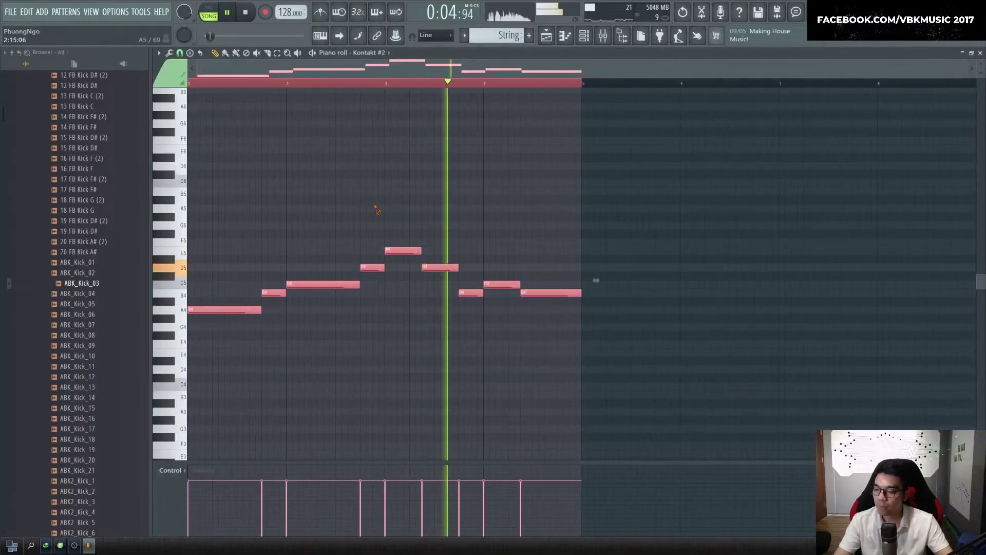
key("ctrl+b")
key("ctrl+d")
scroll(524, 182, "down", 1)
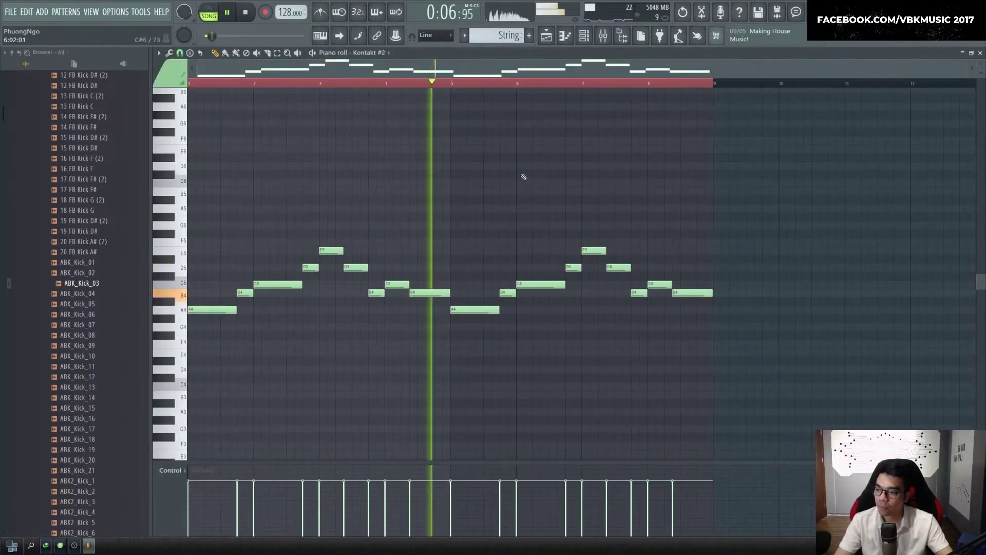
Raise the first three notes of the copied phrase to C5, D5 and E5, and play it from bar 5
scroll(508, 191, "up", 1)
scroll(508, 191, "up", 1)
key("space")
left_click_drag(457, 310, 457, 286)
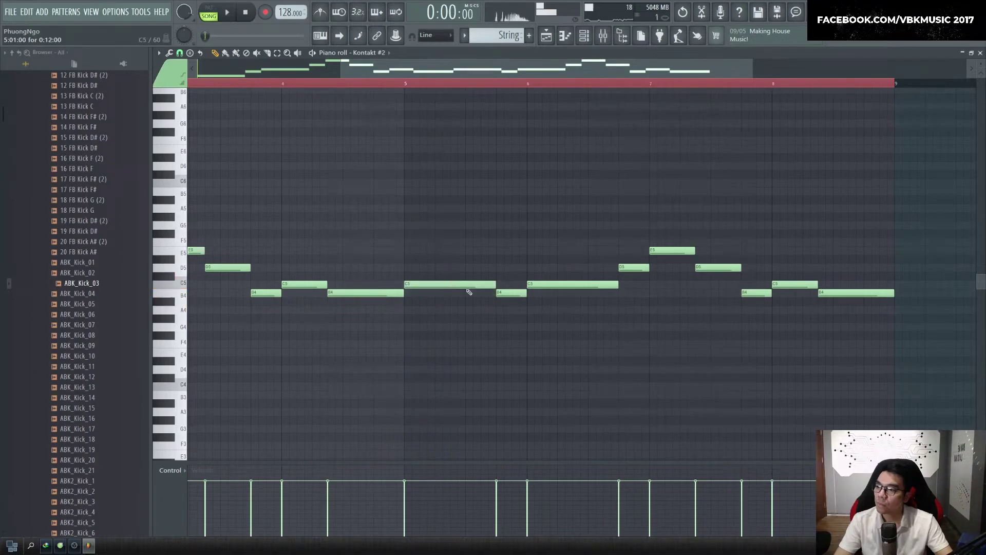
left_click_drag(548, 286, 549, 251)
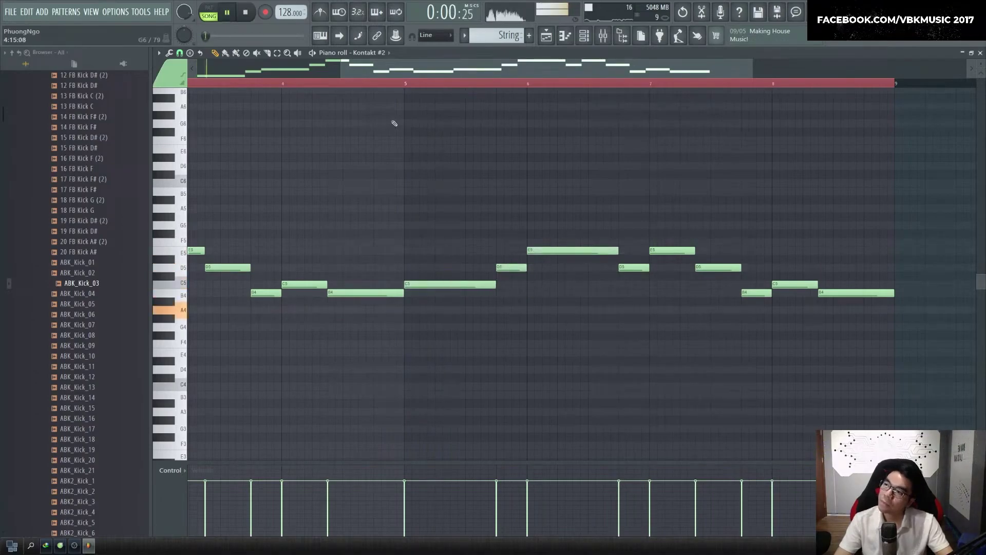
left_click(404, 84)
scroll(407, 182, "down", 1)
scroll(506, 198, "up", 1)
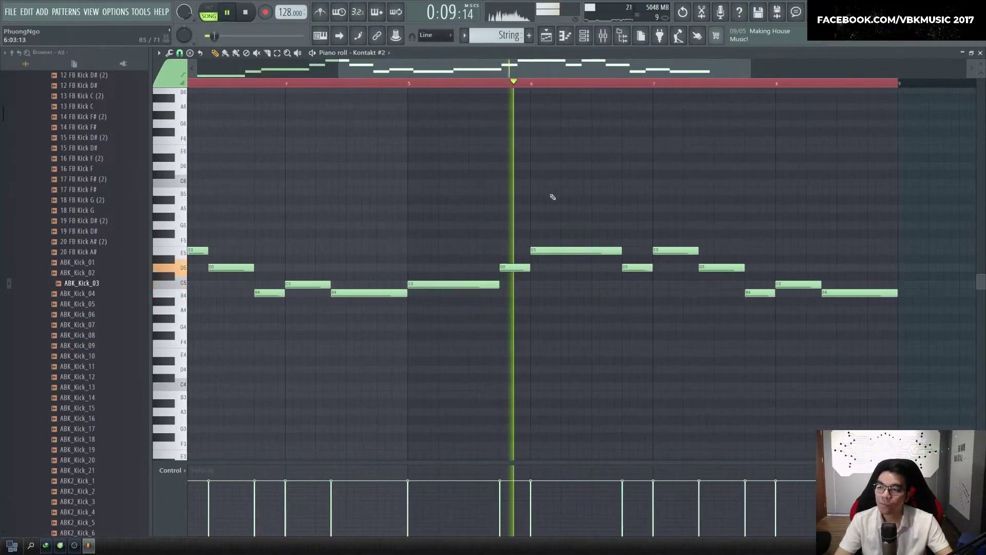
scroll(611, 257, "up", 1)
Remove the D5 ending bar 6, extend E5 across that bar, and rework bars 7 and 8 as G5, E5, D5, C5 and B4
key("space")
left_click_drag(660, 266, 691, 232)
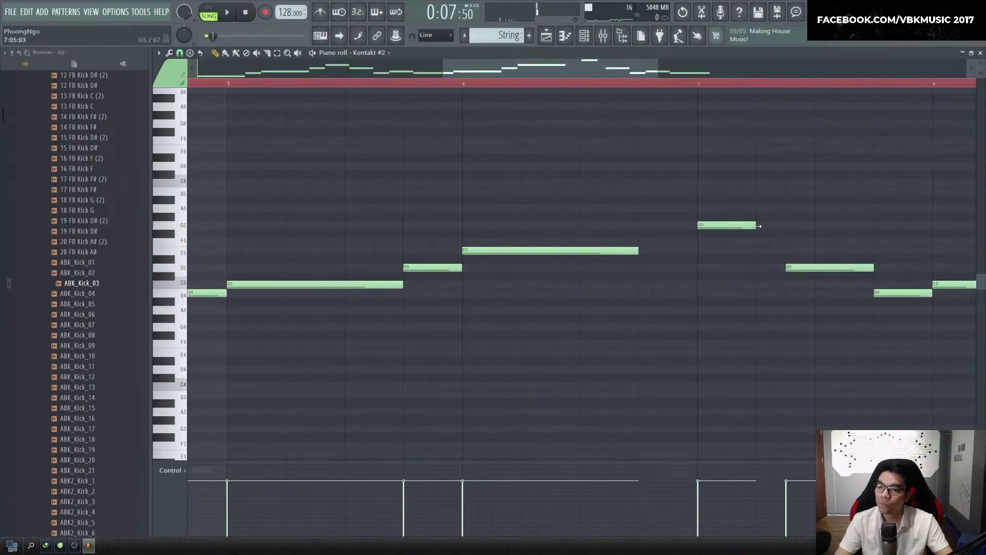
left_click_drag(790, 241, 790, 251)
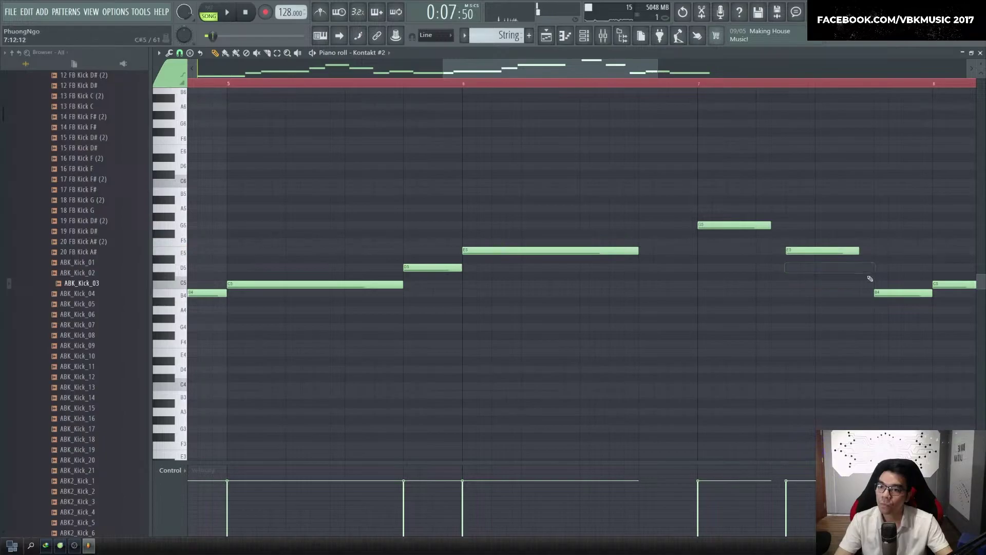
scroll(876, 277, "down", 2)
key("space")
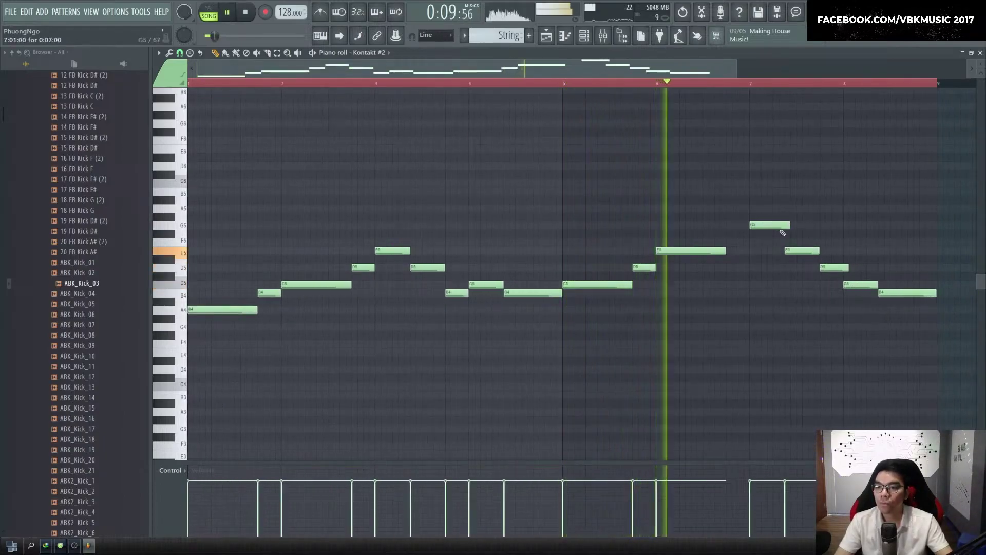
left_click_drag(719, 253, 748, 251)
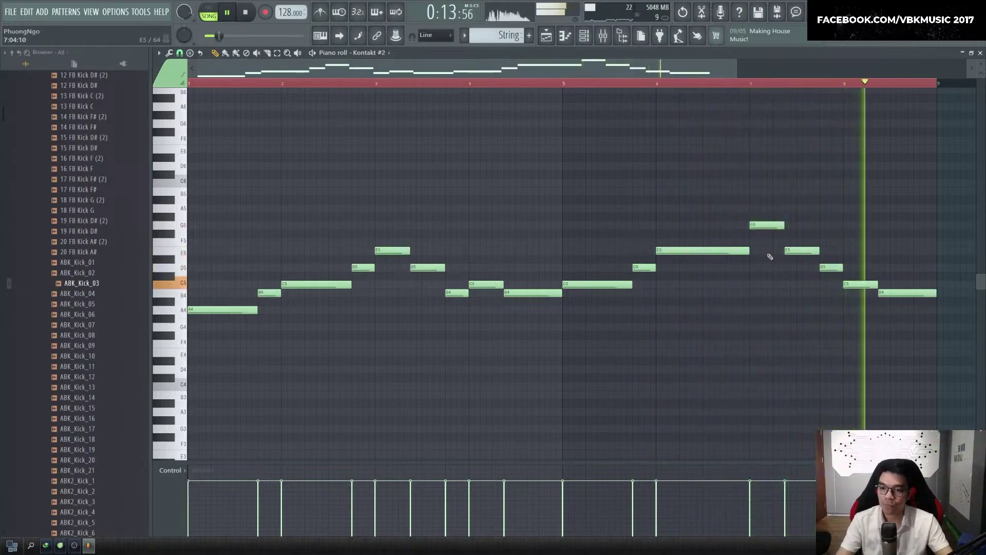
Switch to note color group 2 and draw a harmony E5 above the opening A4, matching its length
scroll(760, 252, "down", 1)
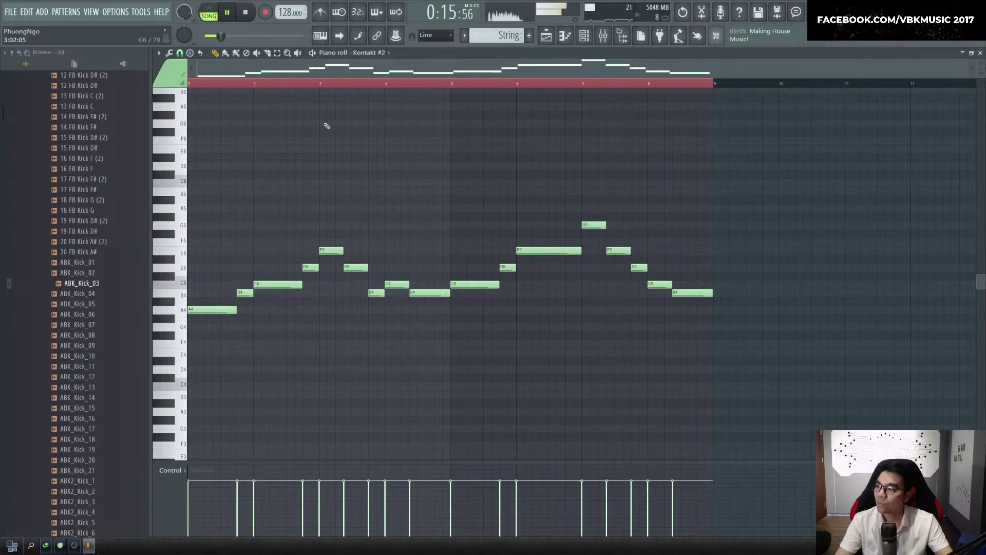
left_click(169, 75)
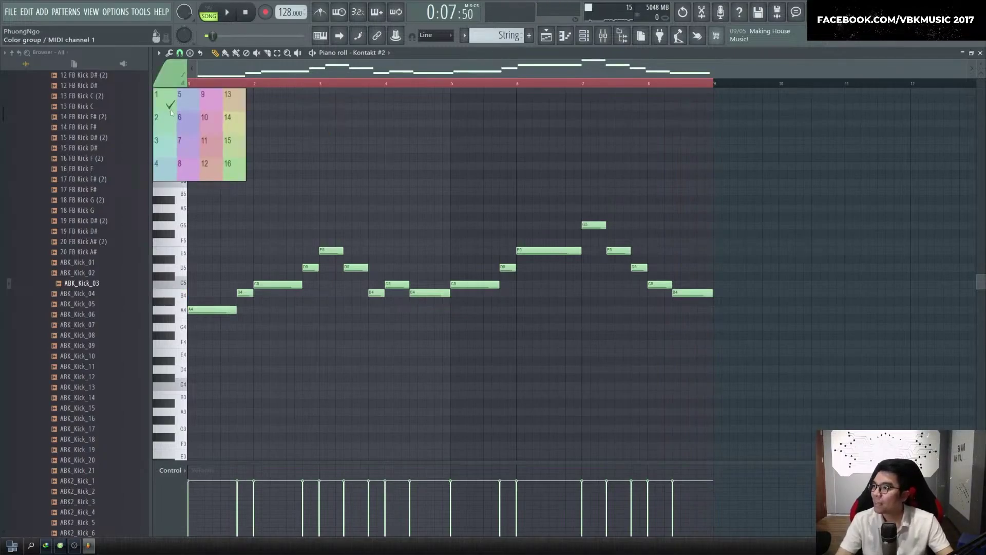
left_click(171, 125)
scroll(129, 276, "up", 10)
key("space")
key("space")
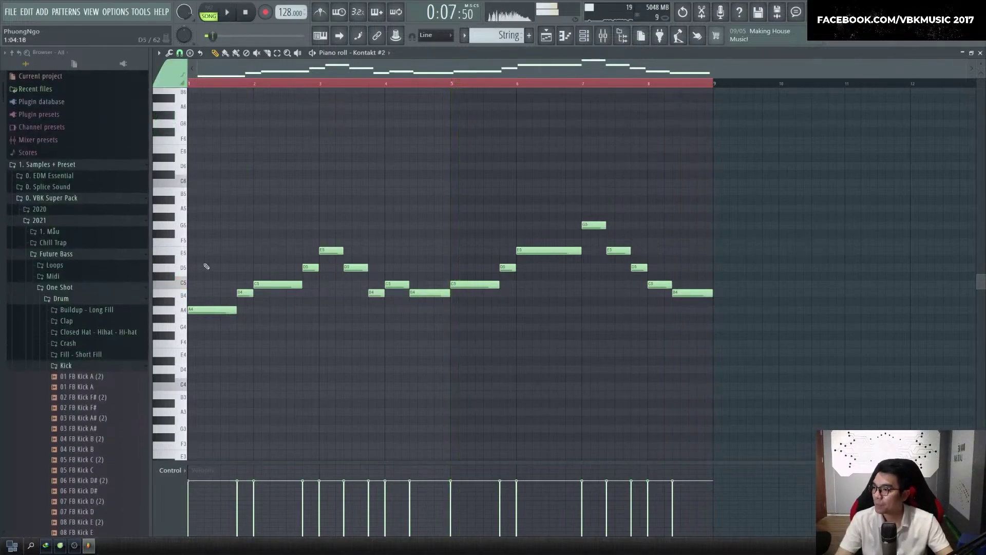
scroll(189, 171, "up", 5)
left_click_drag(200, 266, 144, 263)
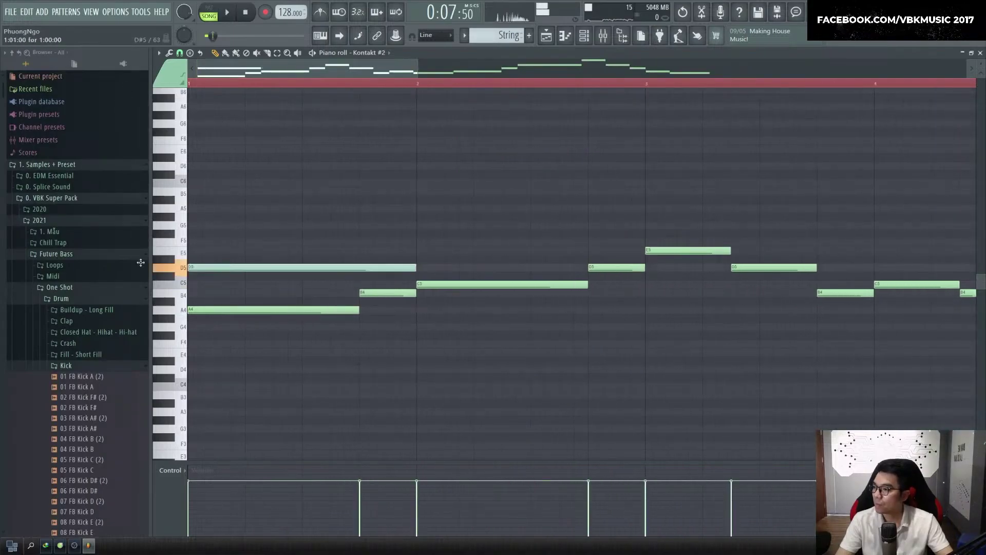
left_click_drag(231, 270, 232, 248)
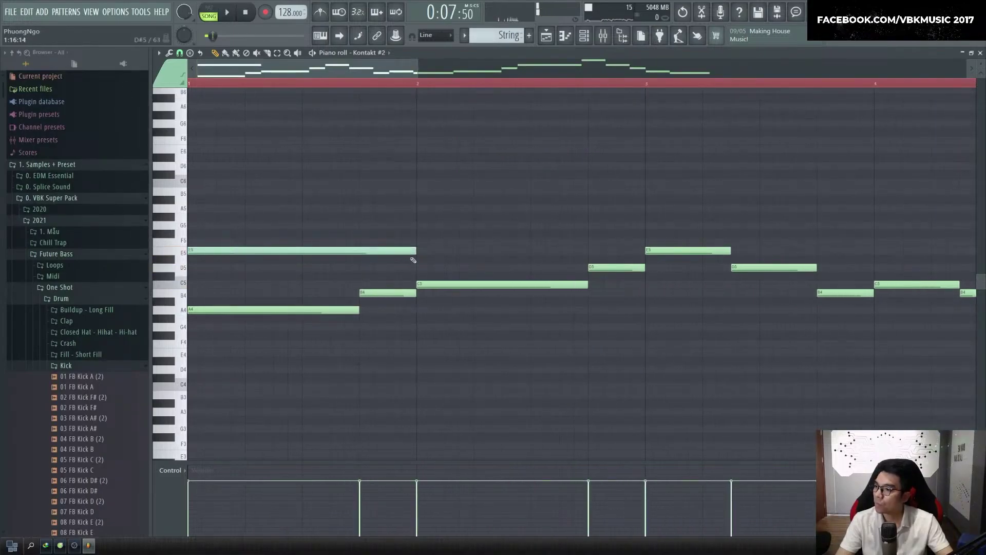
key("space")
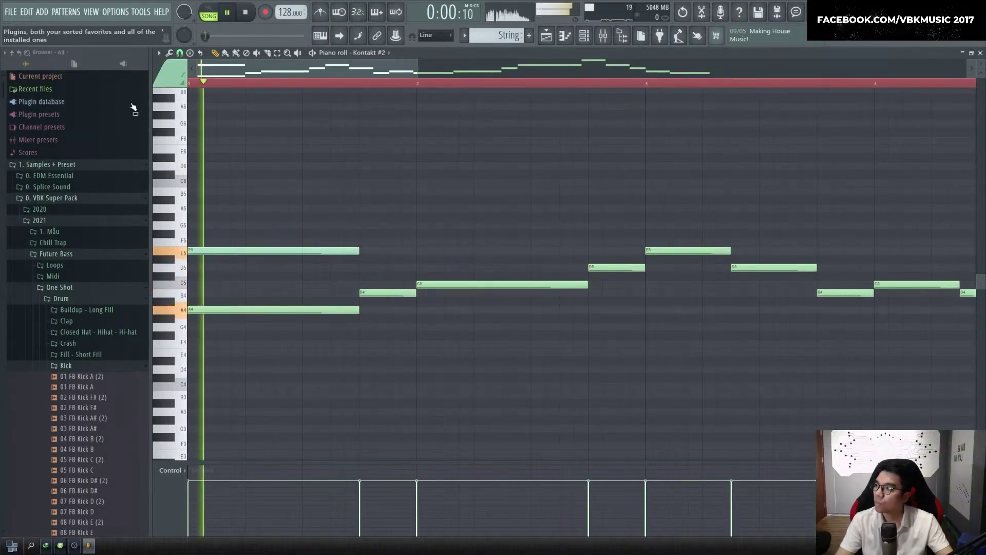
key("space")
key("space")
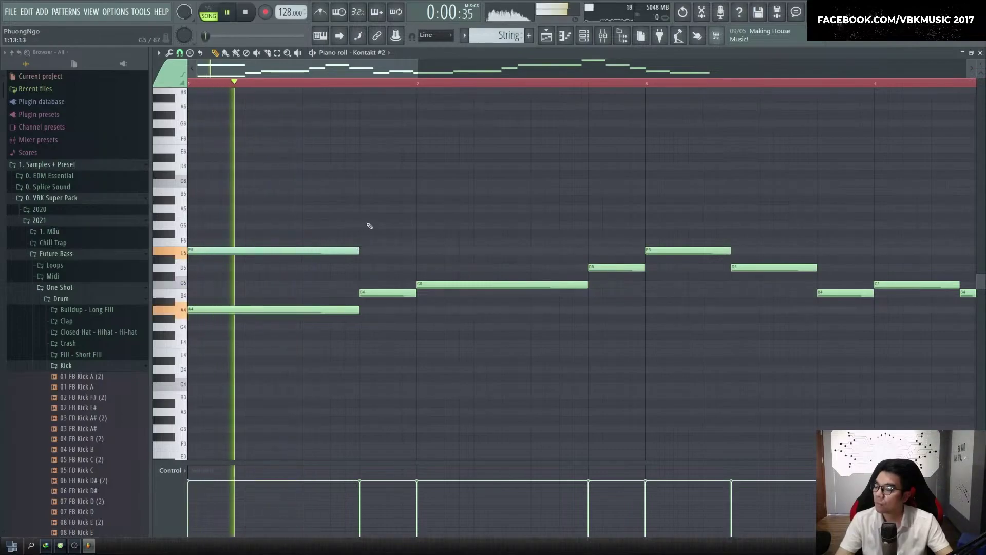
Add harmony notes G5 above the B4 ending bar 1 and A5 above the C5 in bar 2
key("space")
left_click_drag(388, 231, 387, 222)
key("space")
left_click_drag(529, 225, 417, 225)
key("space")
left_click(426, 209)
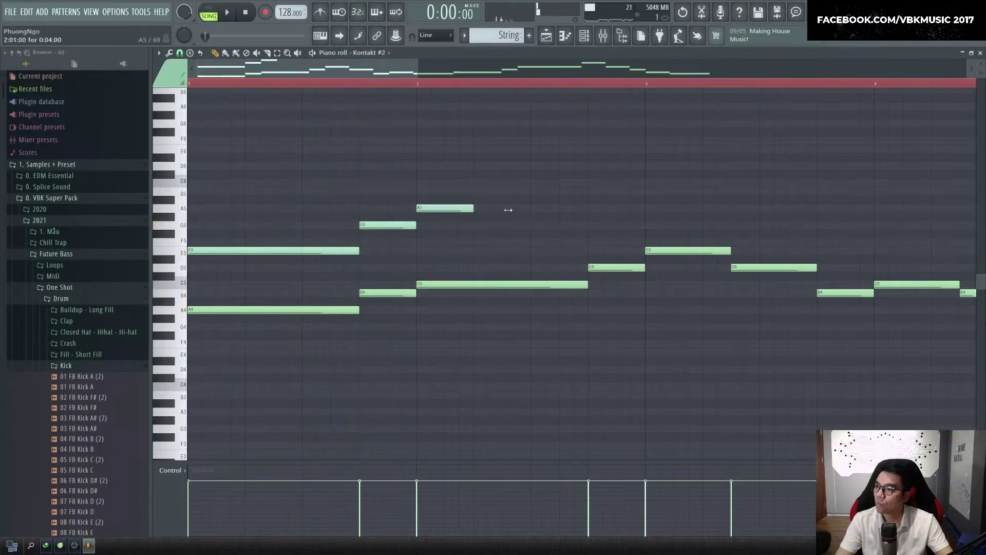
left_click_drag(494, 209, 603, 210)
key("space")
scroll(408, 185, "down", 2)
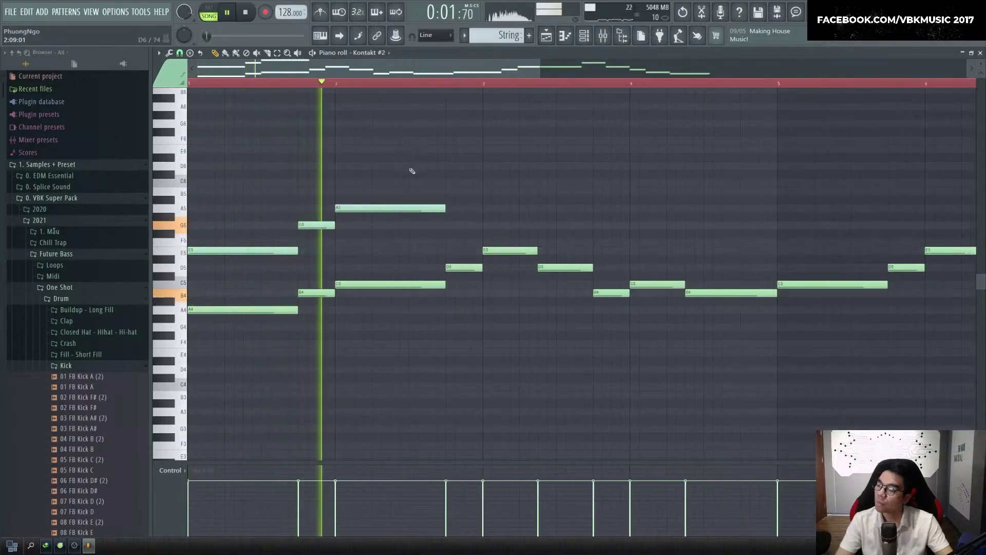
Shorten the harmony A5 in bar 2 and fill the second half of its span with a C6 note
key("space")
left_click(390, 183)
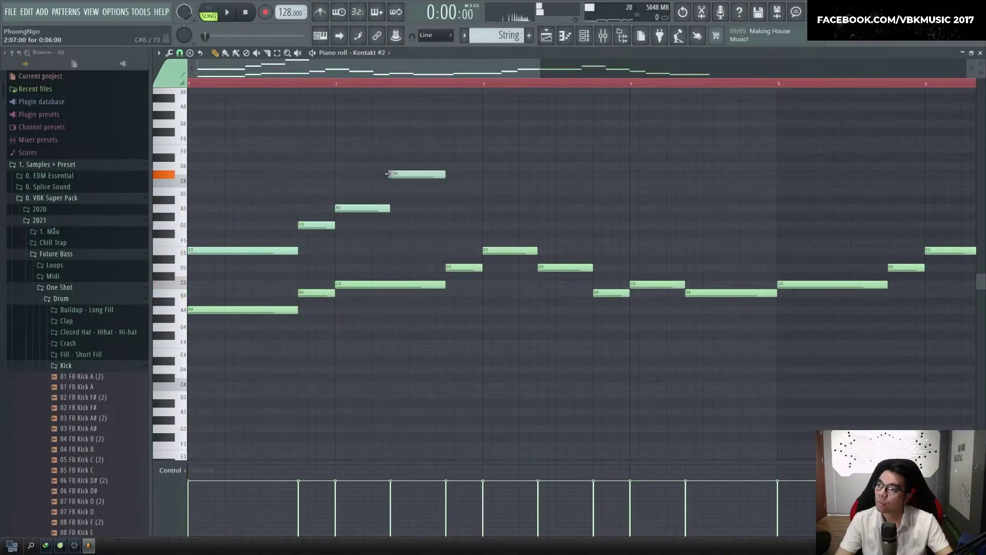
key("space")
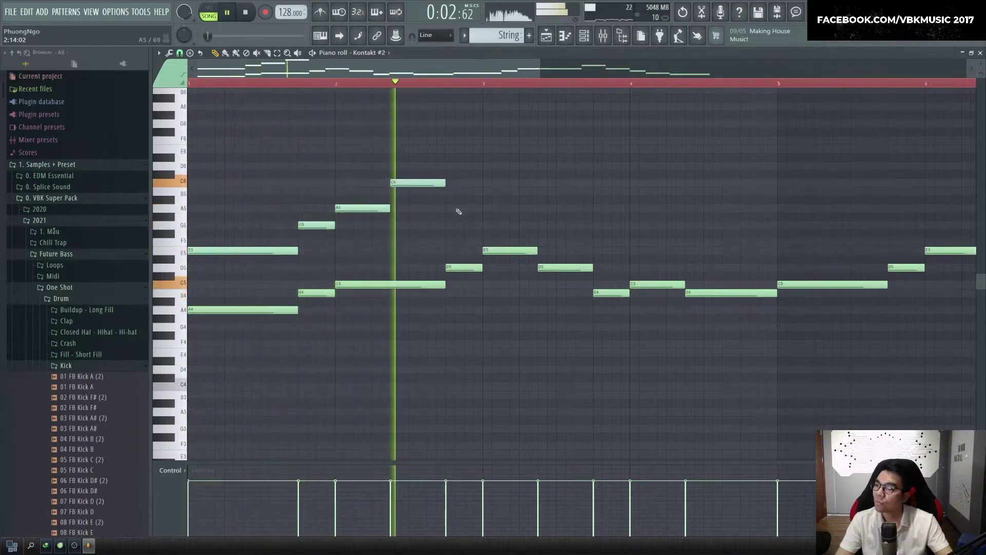
Continue the harmony with A5 at the end of bar 2 and B5 at the start of bar 3, and play it back
key("space")
left_click(448, 200)
key("space")
left_click_drag(475, 200, 482, 208)
key("space")
left_click(484, 190)
key("space")
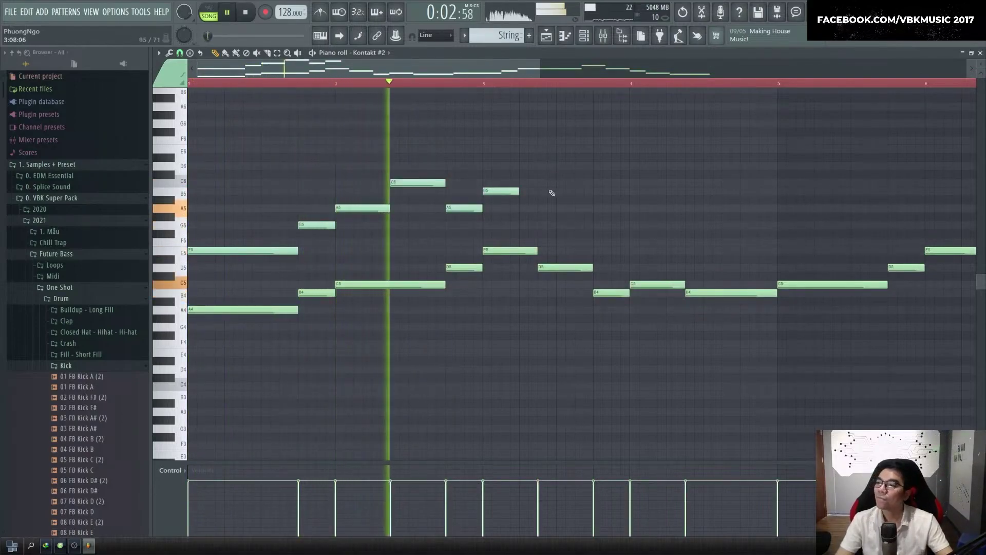
Extend the harmony B5 across all of bar 3, draw a G5 across bar 4, and play it back
scroll(461, 206, "down", 2)
key("space")
left_click_drag(411, 191, 493, 216)
key("space")
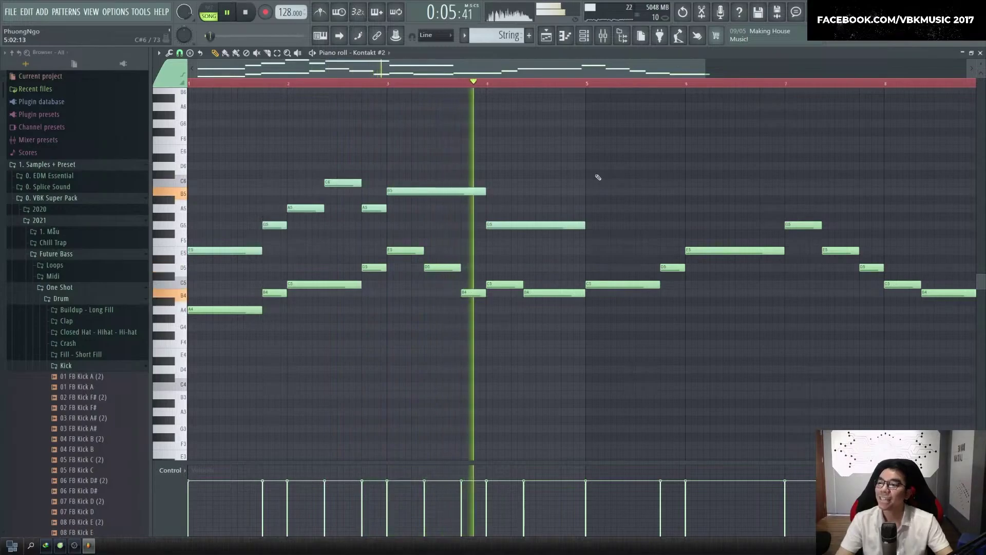
Duplicate the second-voice harmony notes from bars 1–4 into bars 5–8 and play the repeated section back
left_click_drag(594, 244, 204, 141)
left_click(224, 249, "ctrl+shift")
left_click_drag(225, 249, 616, 245)
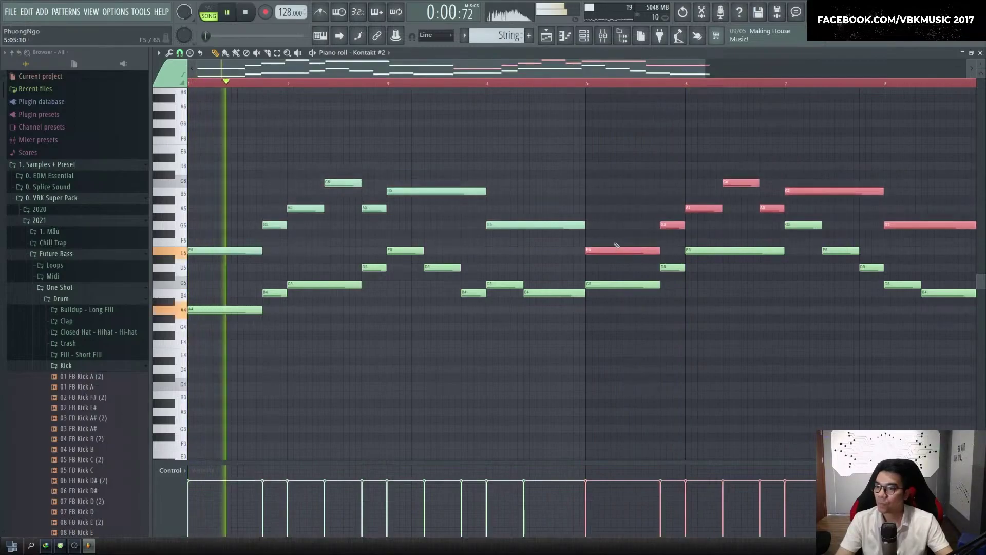
double_click(586, 84)
left_click(553, 128, "ctrl")
scroll(551, 131, "down", 3)
scroll(626, 134, "up", 4)
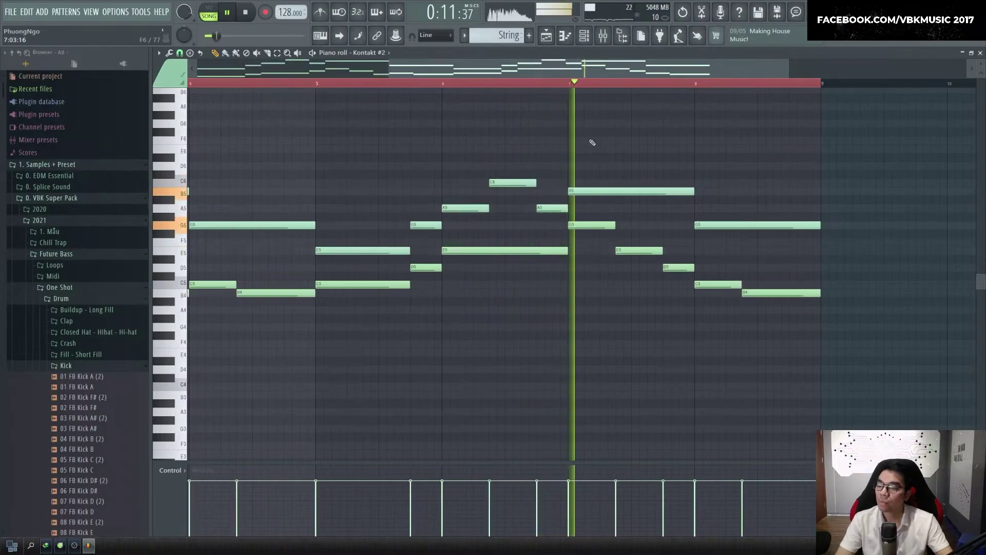
scroll(710, 163, "down", 3)
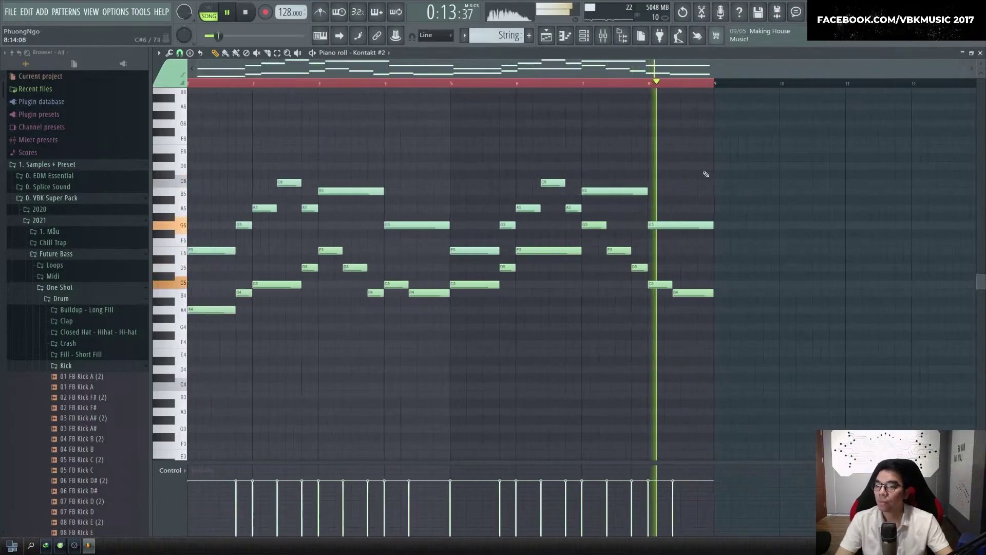
Set the piano roll snap to Step and switch to the next note color group for a third voice
key("space")
left_click(179, 53)
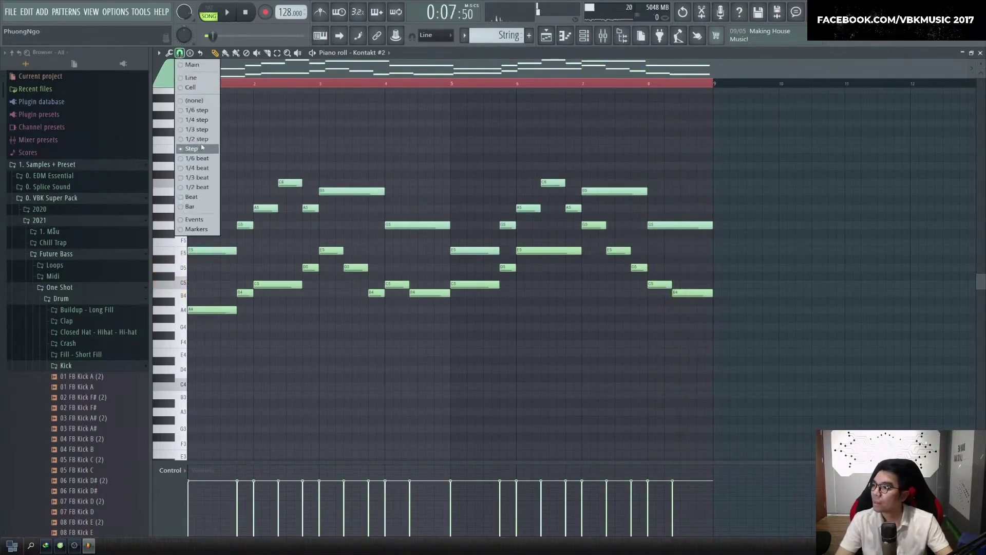
left_click(196, 148)
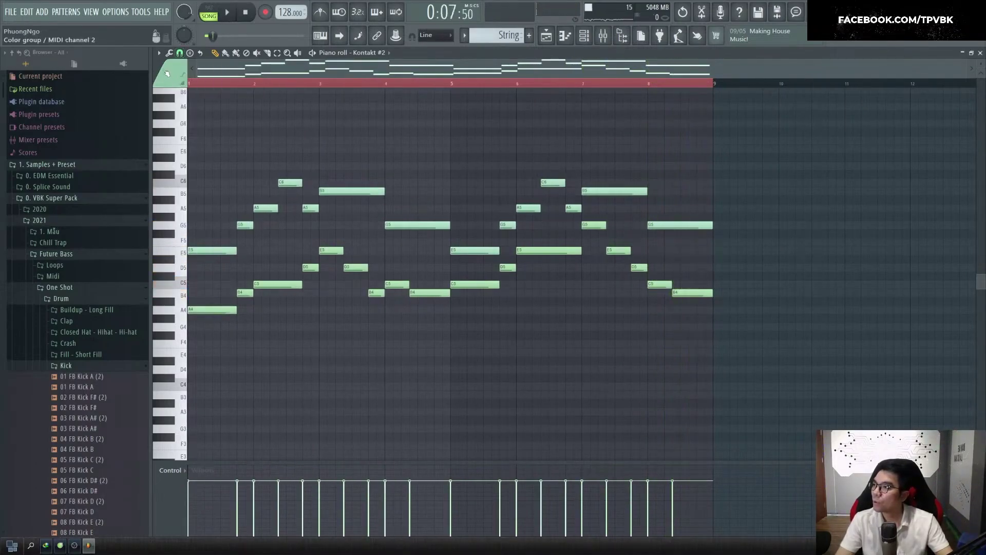
Try a third-voice A5 above the opening E5, match its length, audition it, and remove it
left_click(210, 196)
scroll(209, 196, "up", 3)
left_click_drag(209, 194, 211, 209)
key("space")
key("space")
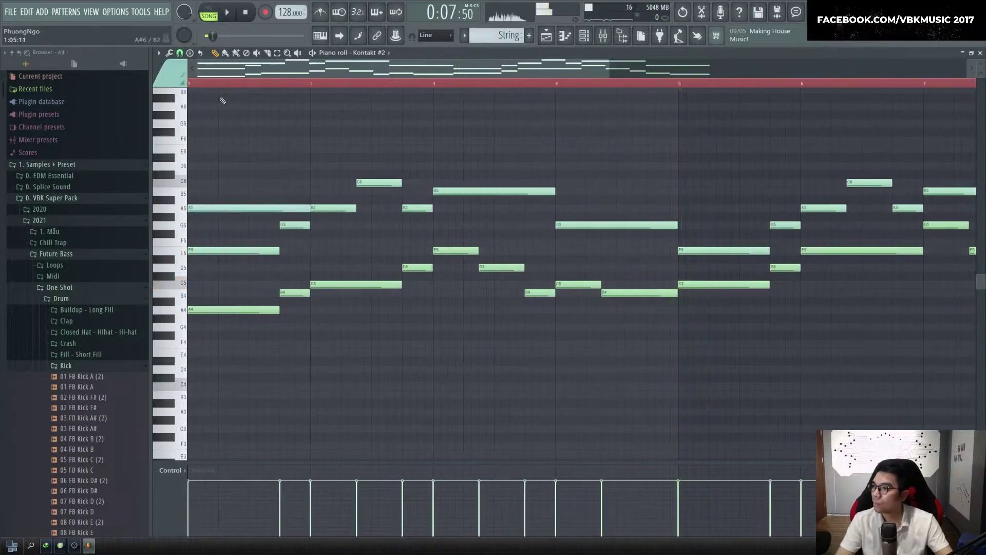
key("space")
key("space")
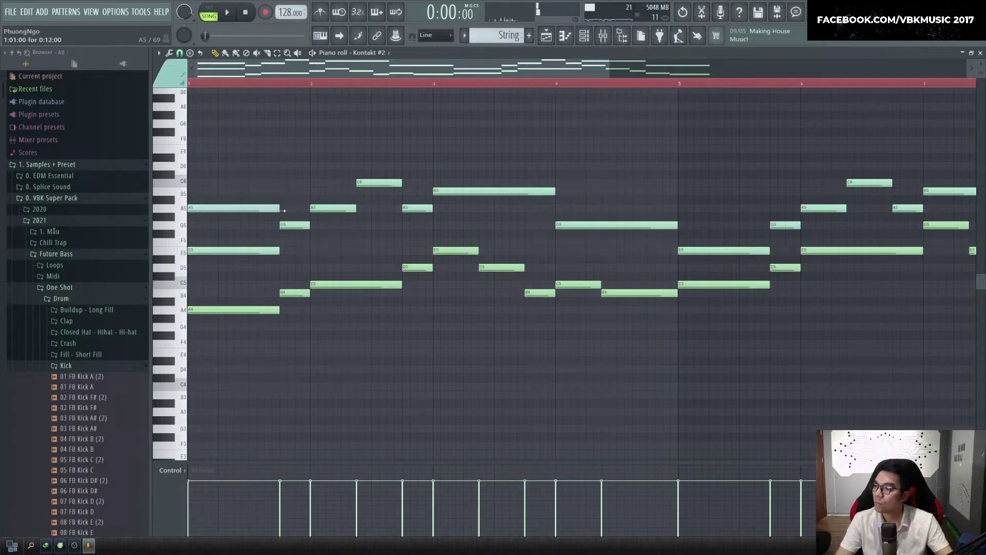
key("space")
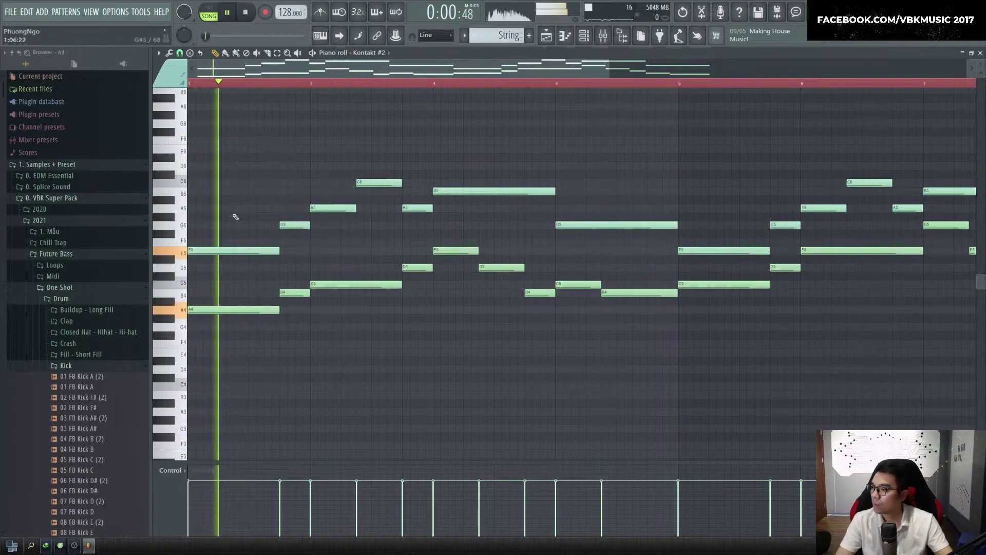
key("space")
Draw a third-voice C6 over the opening E5 and a D6 over the G5 ending bar 1
mouse_move(219, 174)
left_mouse_down()
mouse_move(217, 160)
mouse_move(231, 186)
left_mouse_up()
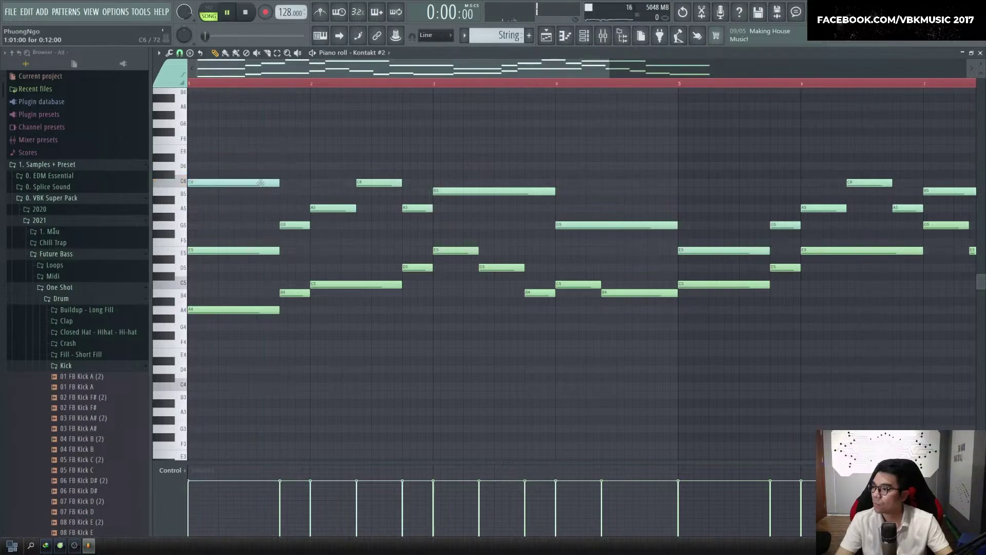
key("space")
key("space")
left_click(301, 170)
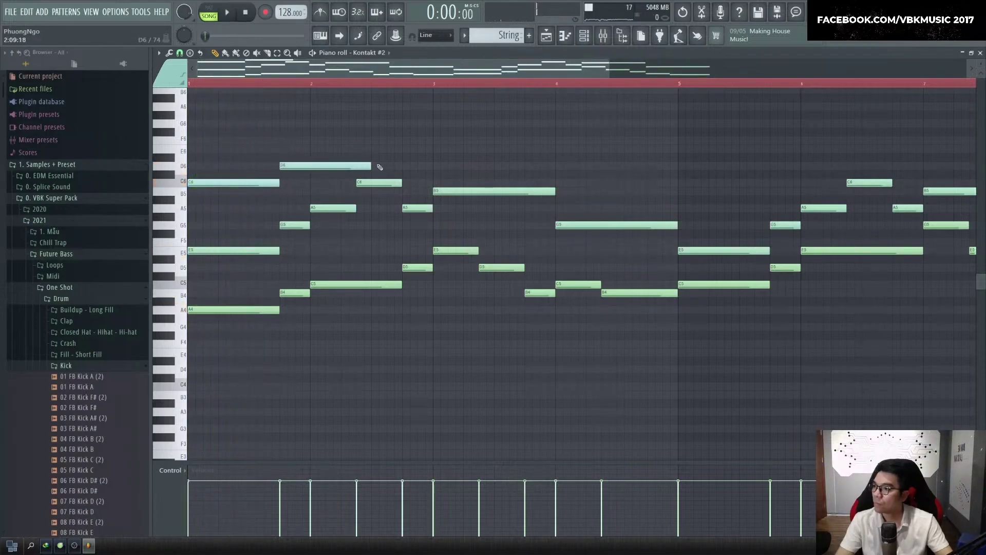
Draw a third-voice E6 at the start of bar 2, extend it across the bar, and play it back
left_click(324, 150)
key("space")
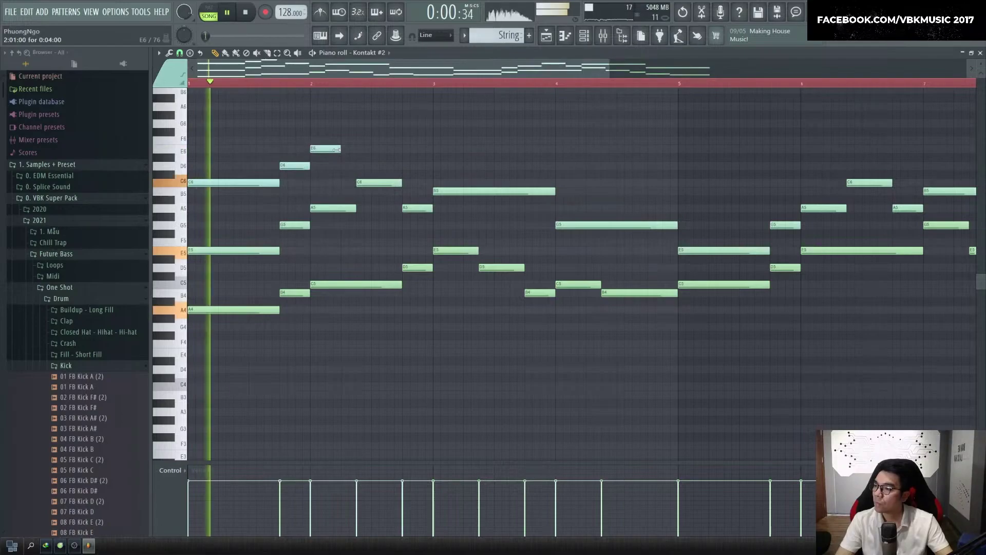
left_click_drag(386, 151, 436, 154)
key("ctrl+a")
key("ctrl+a")
key("ctrl+d")
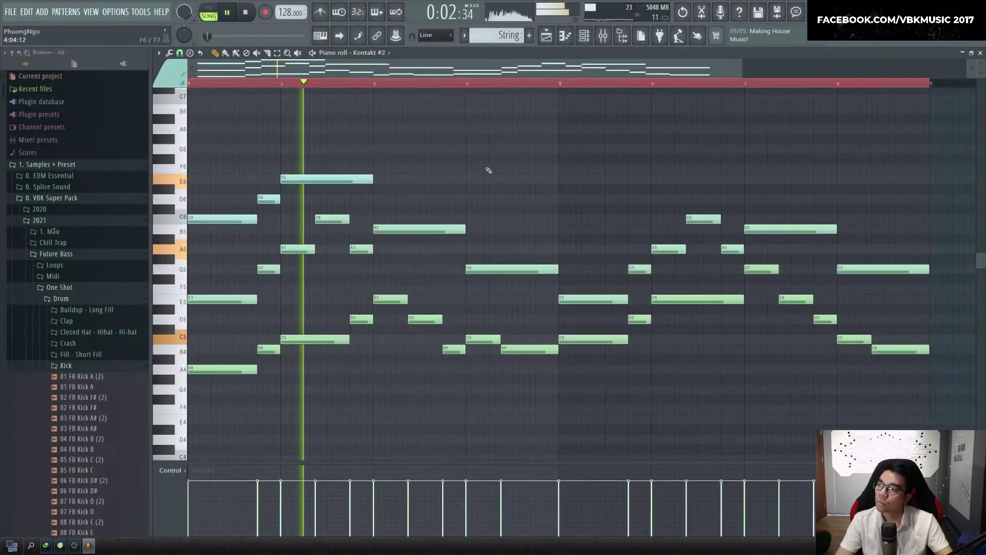
key("space")
Fill bar 3 of the third voice with a 12-step G6 and a 4-step D6, and play it back
left_click(380, 199)
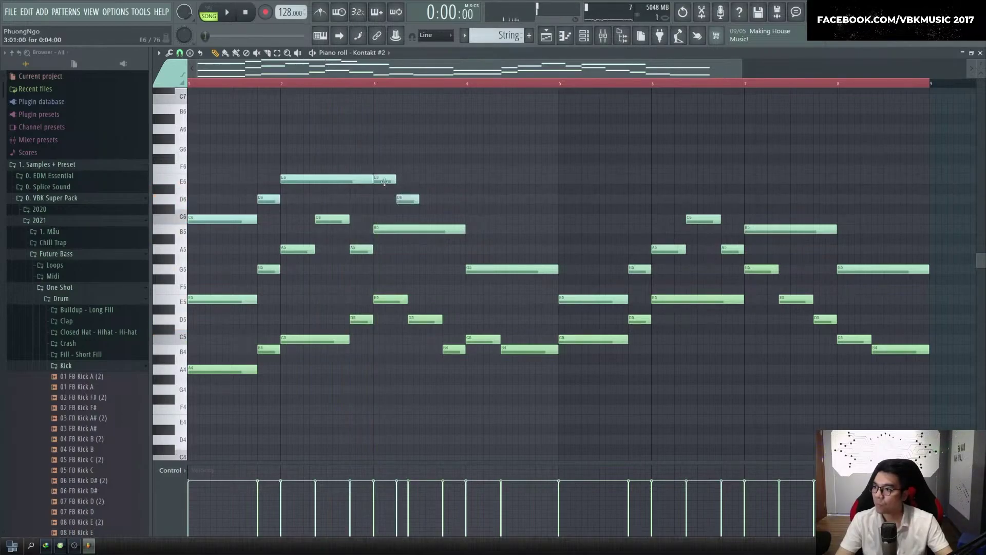
left_click_drag(385, 180, 384, 153)
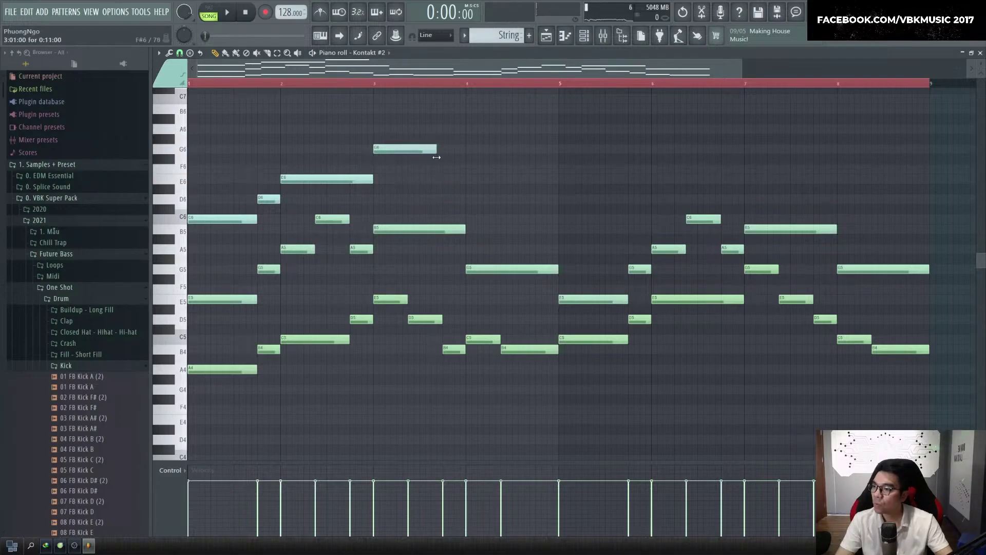
left_click_drag(473, 170, 464, 202)
key("space")
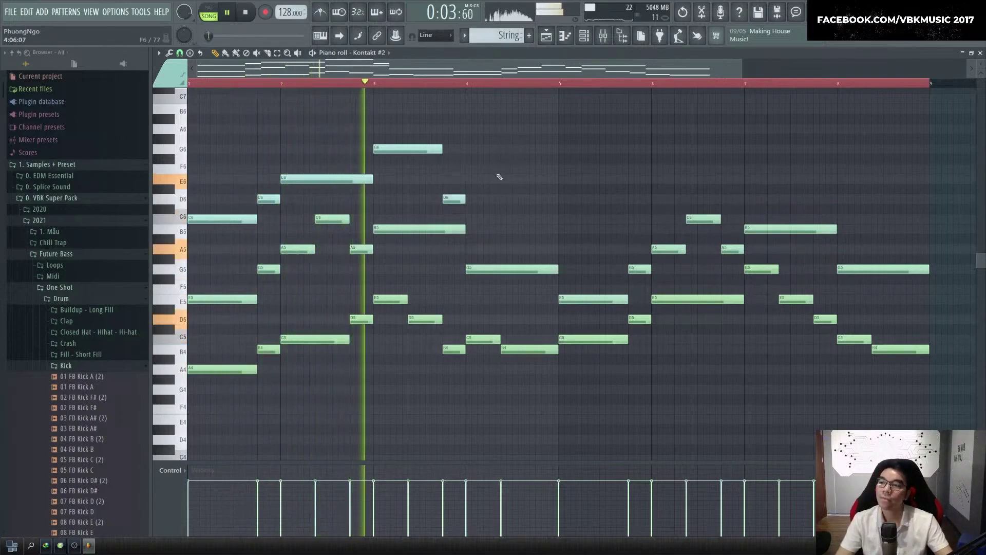
Duplicate the third-voice notes from bars 1–3 into bars 5–7 and move the playback position to just before bar 4
left_click_drag(491, 214, 268, 143)
left_click_drag(236, 240, 585, 214)
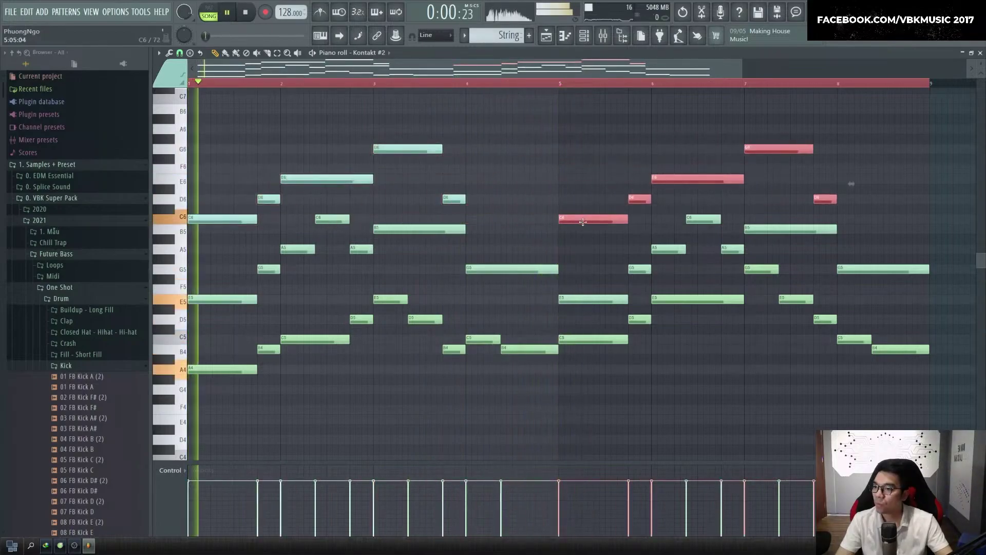
left_click(535, 158, "ctrl")
left_click(464, 84)
scroll(484, 161, "up", 4)
scroll(464, 184, "down", 4)
Draw a third-voice D6 across bar 4 and play the melody on from there
key("space")
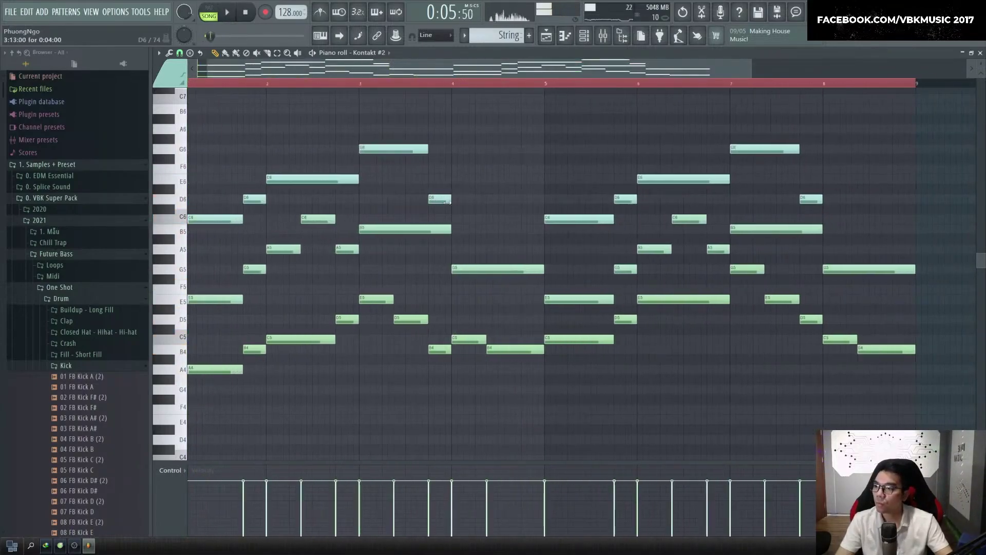
key("space")
left_click_drag(465, 199, 543, 200)
left_click(438, 83)
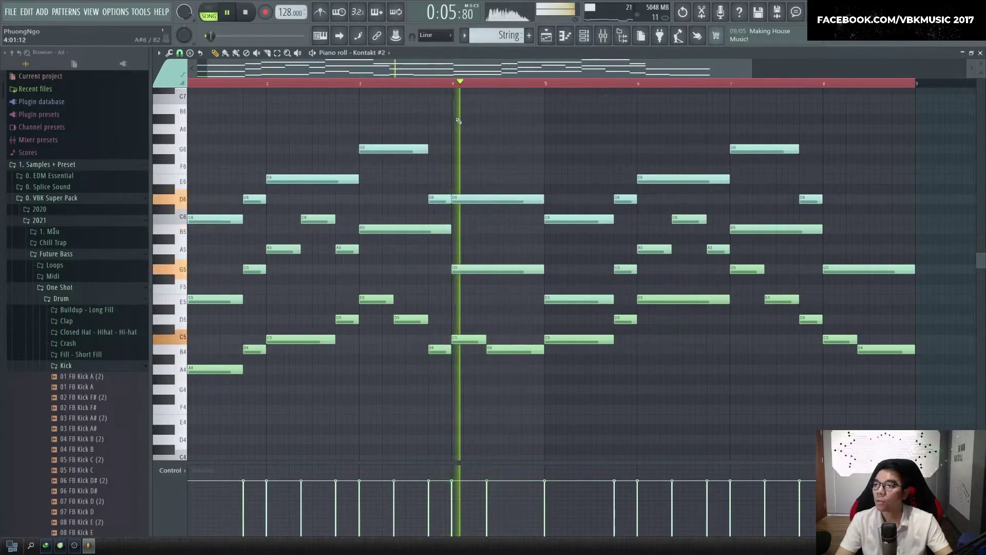
scroll(450, 141, "down", 2)
scroll(458, 141, "up", 3)
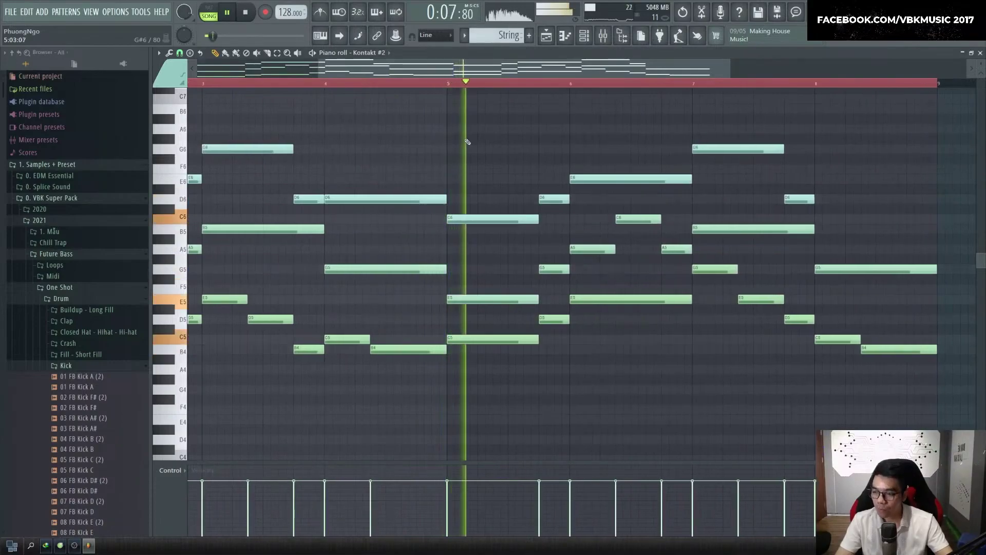
scroll(464, 143, "down", 2)
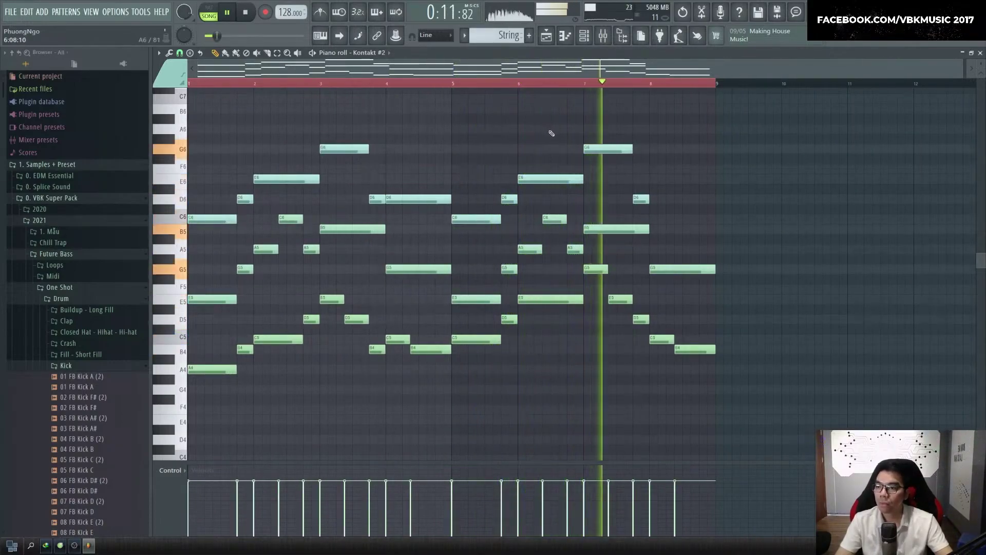
Add a third-voice note across bar 8, set it to G6, and play it back from about bar 7
key("space")
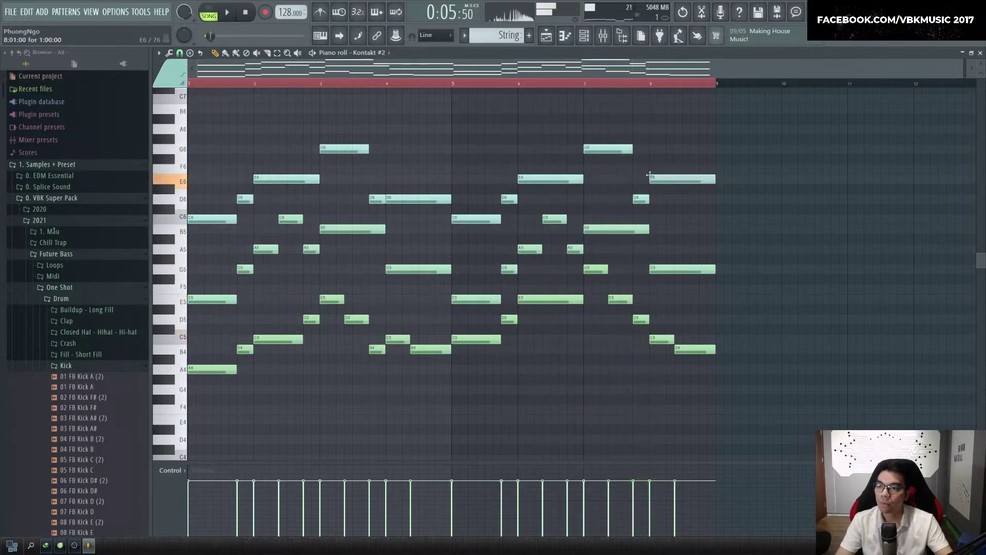
key("space")
left_click(577, 82)
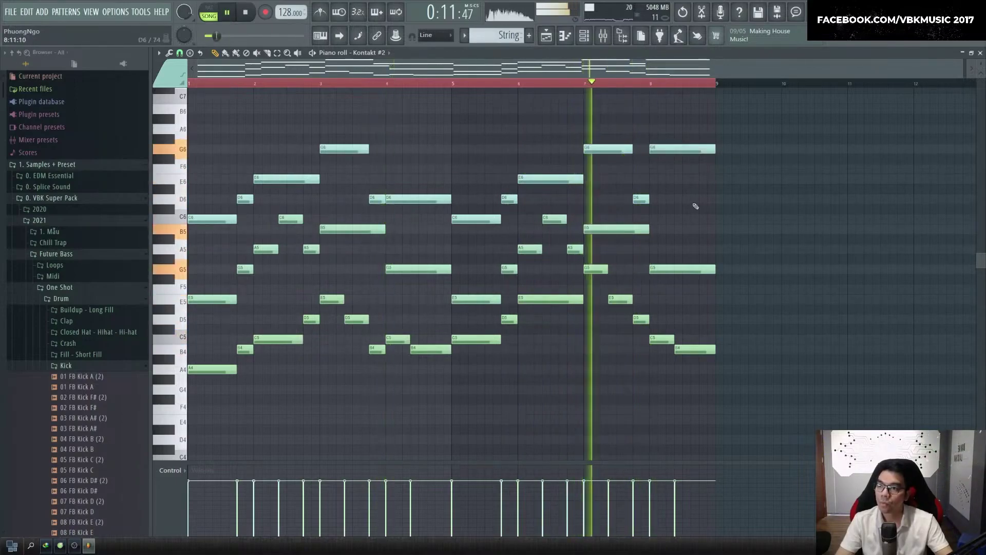
scroll(690, 203, "up", 3)
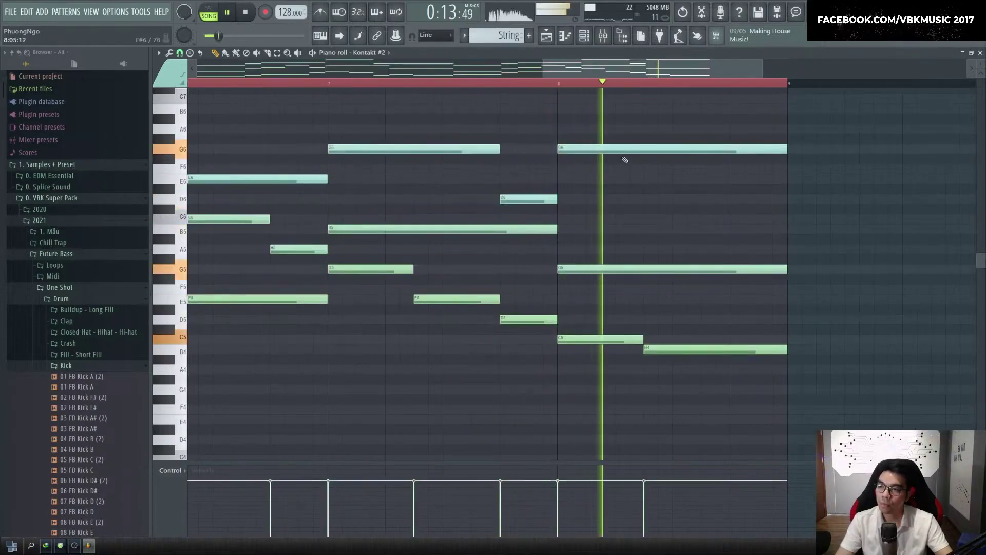
Lower the third-voice note in bar 8 to D6, raise the note ending bar 7 to E6, and play back
key("space")
left_click_drag(623, 150, 624, 202)
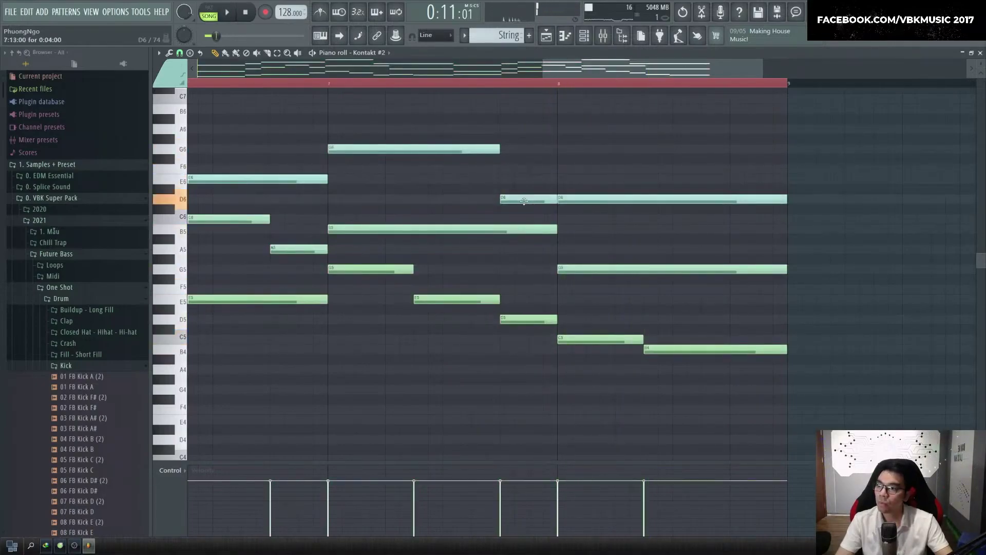
key("space")
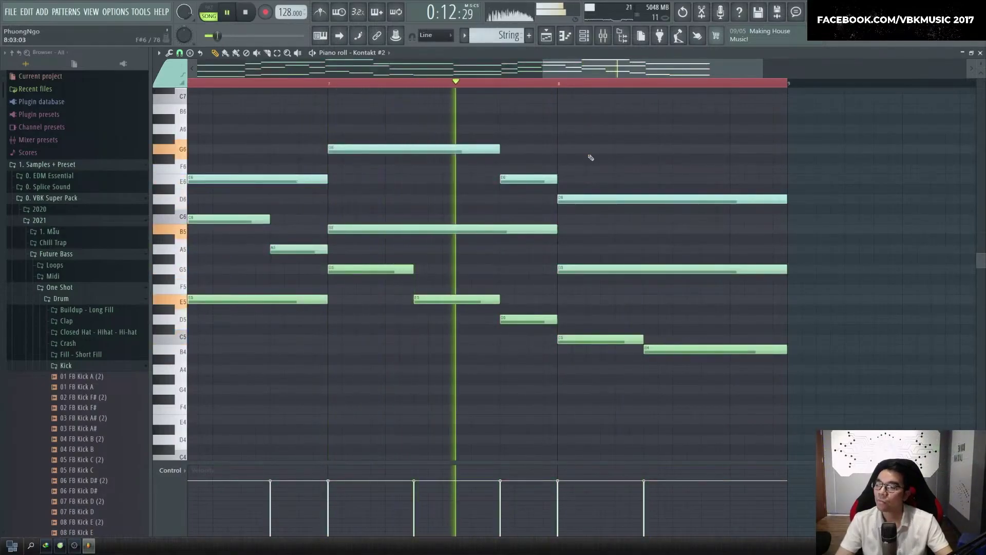
scroll(590, 157, "down", 3)
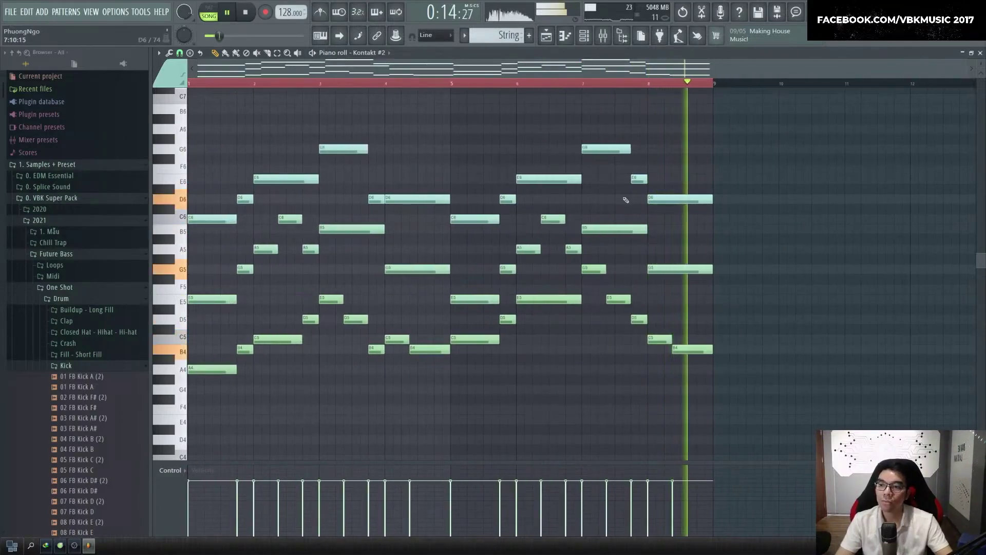
Try F#6 and F6 for the third-voice note ending bar 7, and audition the result
key("space")
left_click(638, 168)
scroll(637, 160, "up", 3)
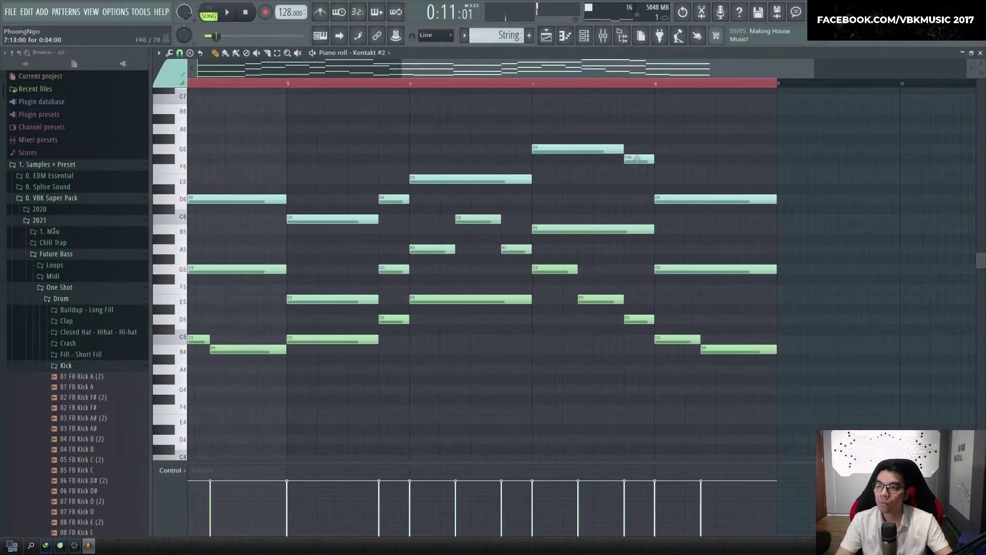
left_click_drag(638, 160, 637, 170)
key("space")
key("ctrl+a")
key("ctrl+d")
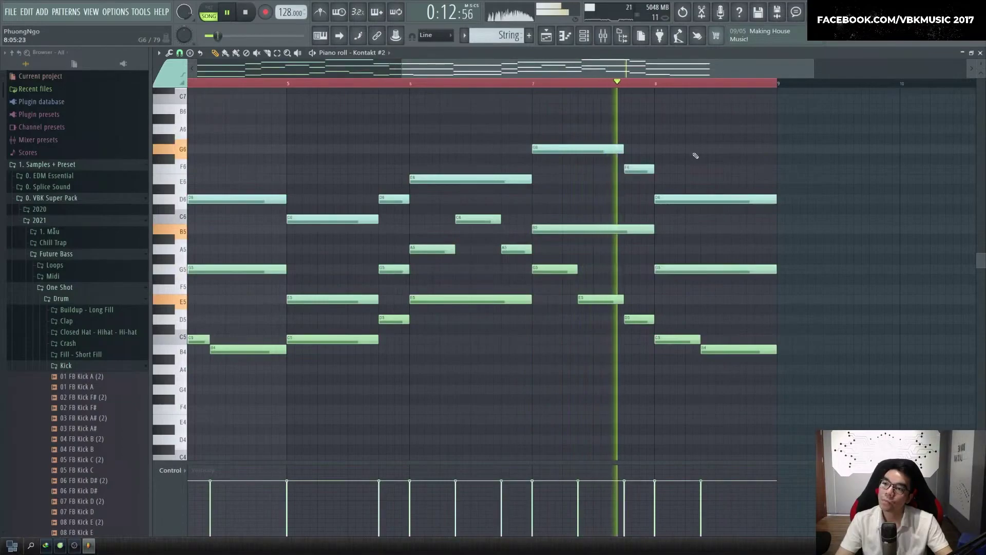
Set the third-voice note ending bar 7 to G6 and play it back
key("space")
key("space")
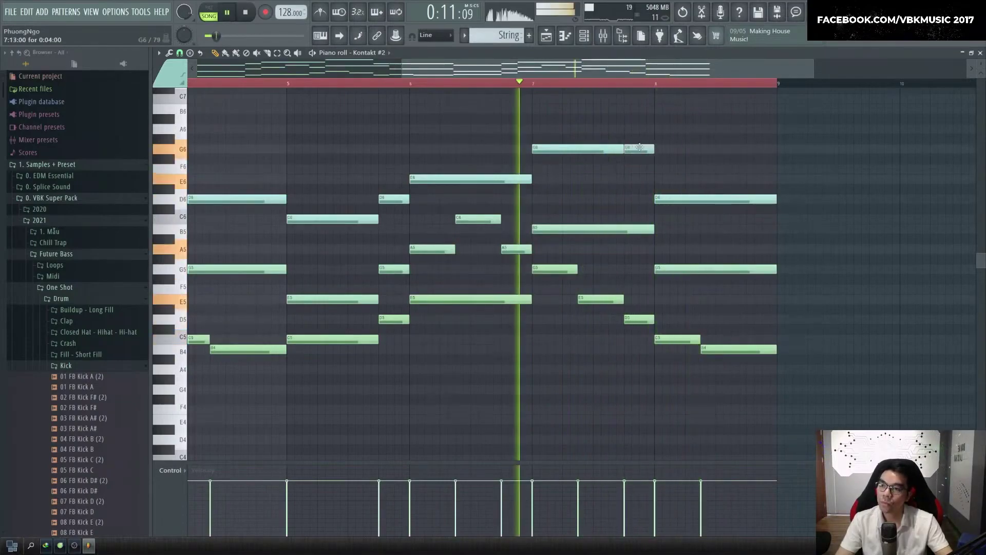
scroll(709, 165, "down", 3)
key("ctrl+a")
In the playlist, add six more String clips on Track 3 and align them to start at bar 9
key("F5")
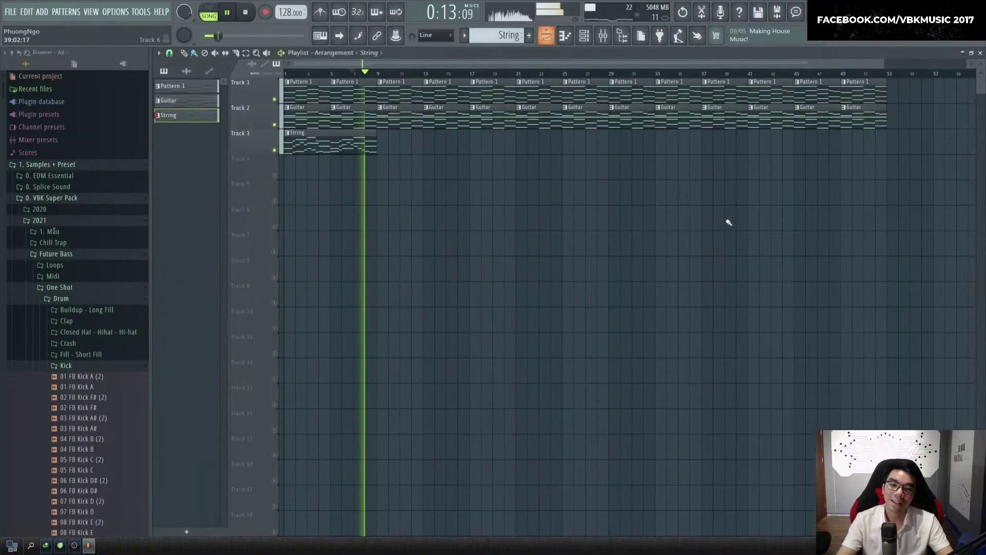
key("space")
left_click_drag(788, 147, 307, 149)
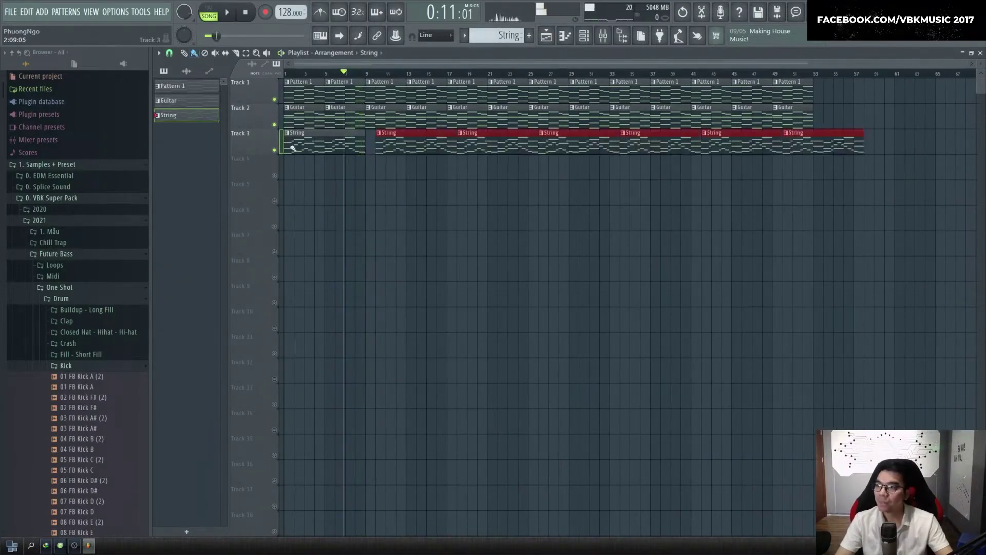
left_click_drag(416, 147, 391, 153)
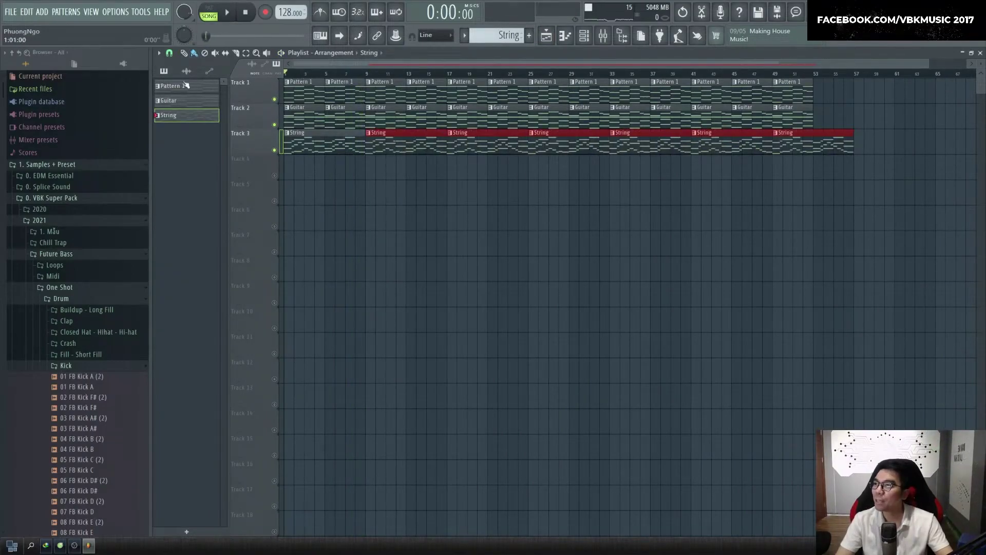
Open the first String clip's notes and select every third-voice note across the eight bars
scroll(308, 138, "up", 4)
double_click(347, 152)
scroll(366, 217, "left", 2)
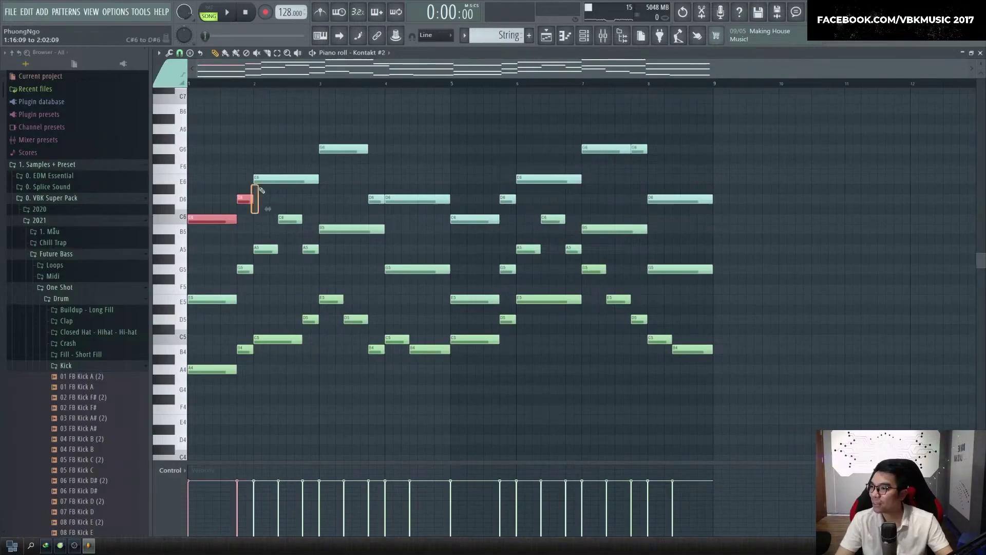
left_click_drag(341, 187, 357, 150)
left_click_drag(385, 209, 421, 186)
left_click_drag(502, 206, 542, 177)
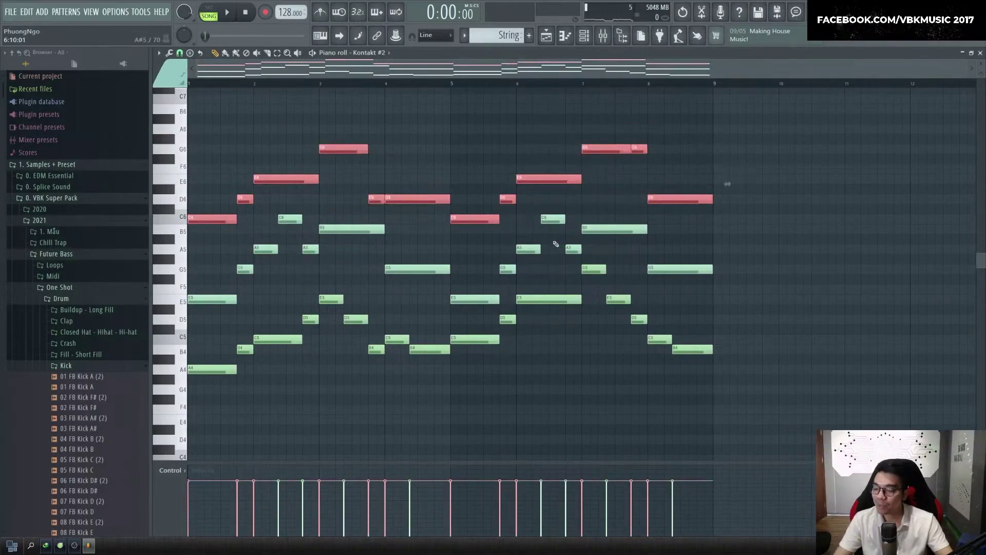
Create a new pattern, Pattern 4, and place the selected third-voice notes in its Kontakt #2 piano roll
key("F4")
key("Return")
key("F5")
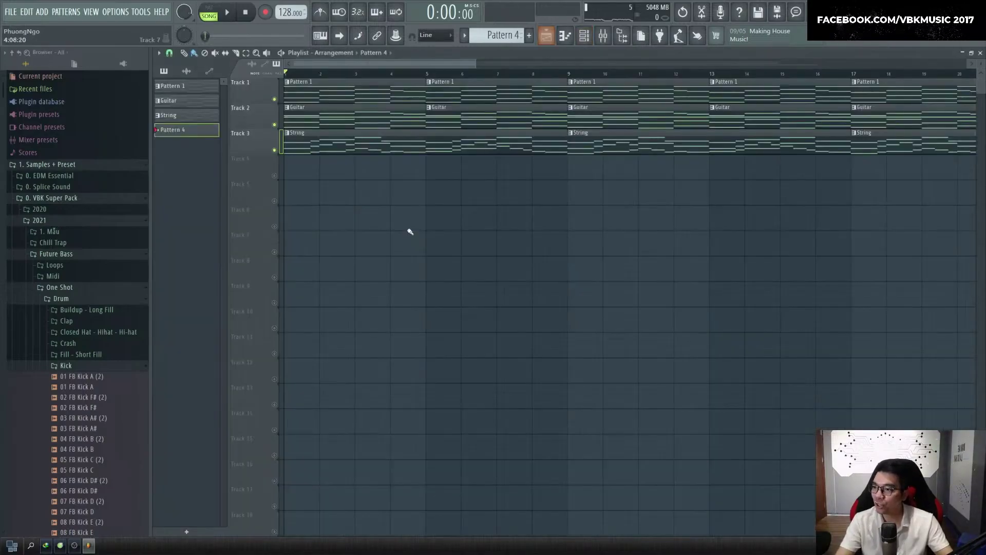
key("F5")
left_click(296, 124)
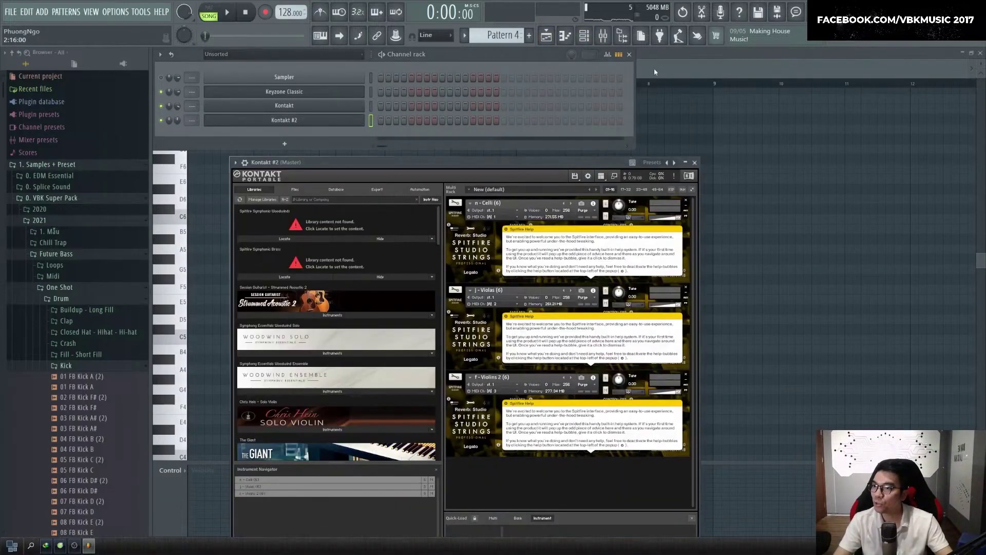
left_click(662, 73)
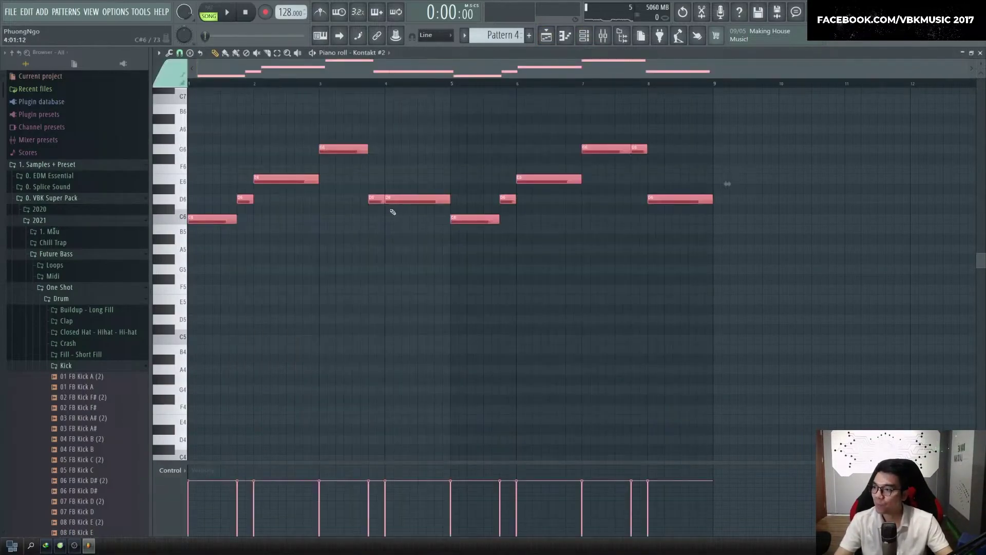
Delete the topmost melody voice from the String pattern in the piano roll
key("F6")
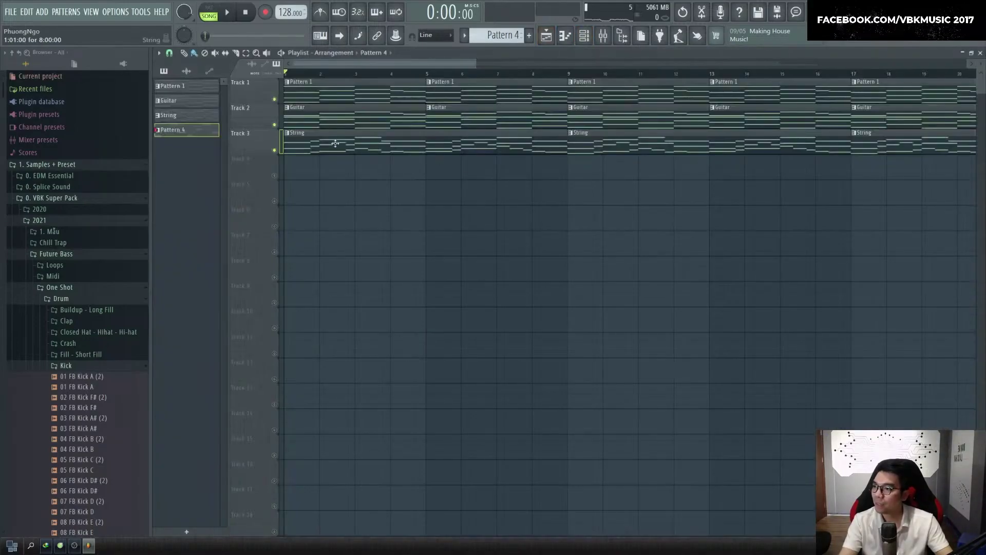
double_click(342, 147)
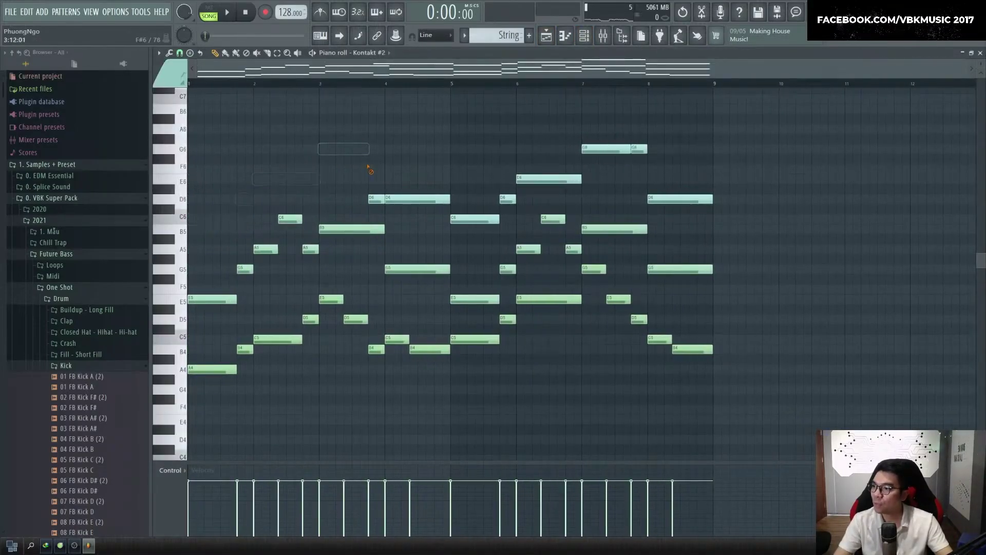
right_click(658, 199)
right_click(640, 150)
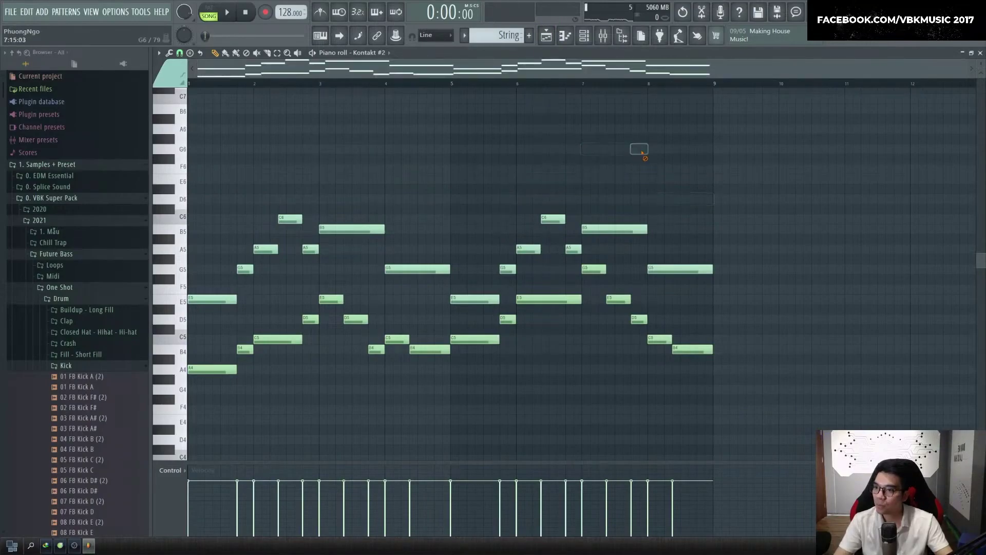
Cut the String pattern's higher remaining voice into a new pattern, and place Patterns 4 and 5 at the start of tracks 4 and 5
left_click_drag(569, 268, 468, 184)
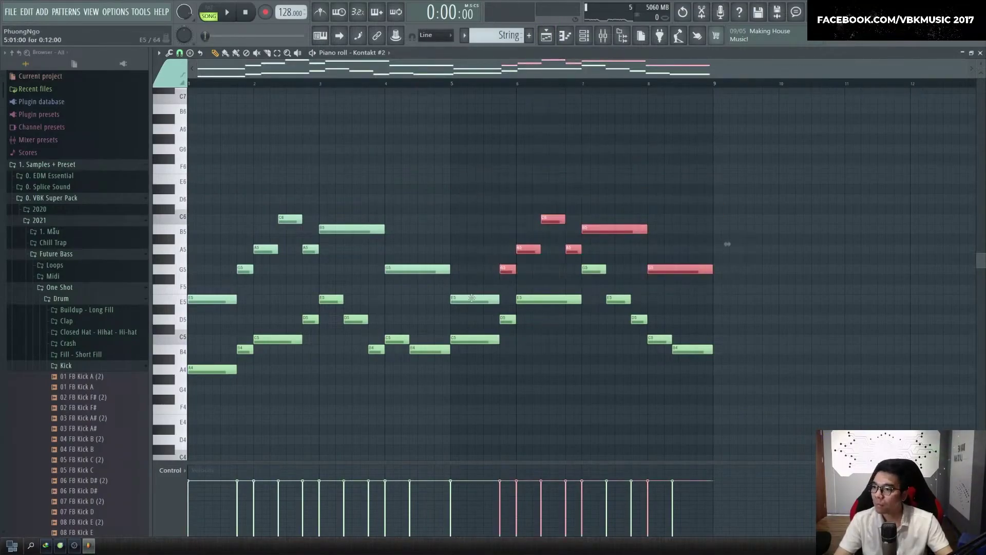
left_click_drag(304, 252, 270, 216)
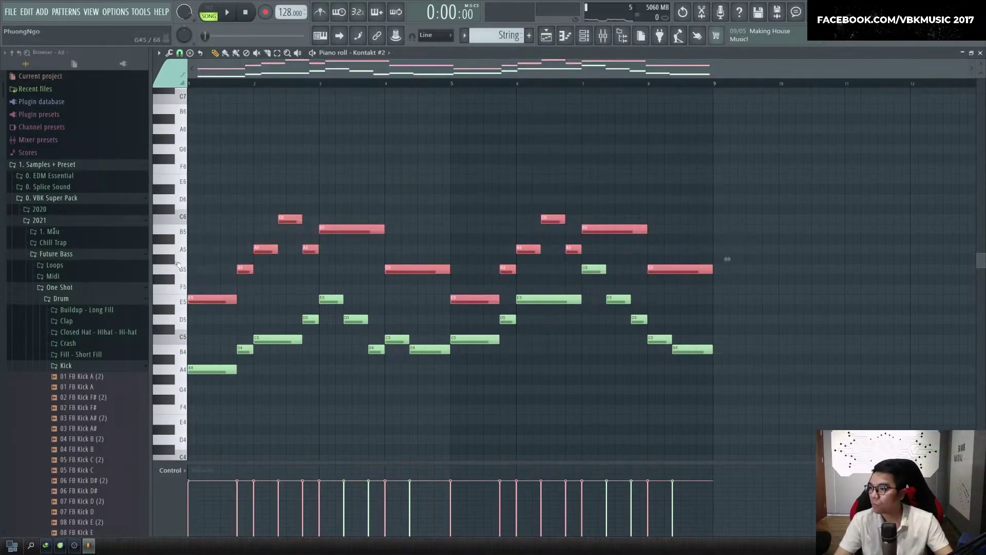
key("ctrl+x")
key("F4")
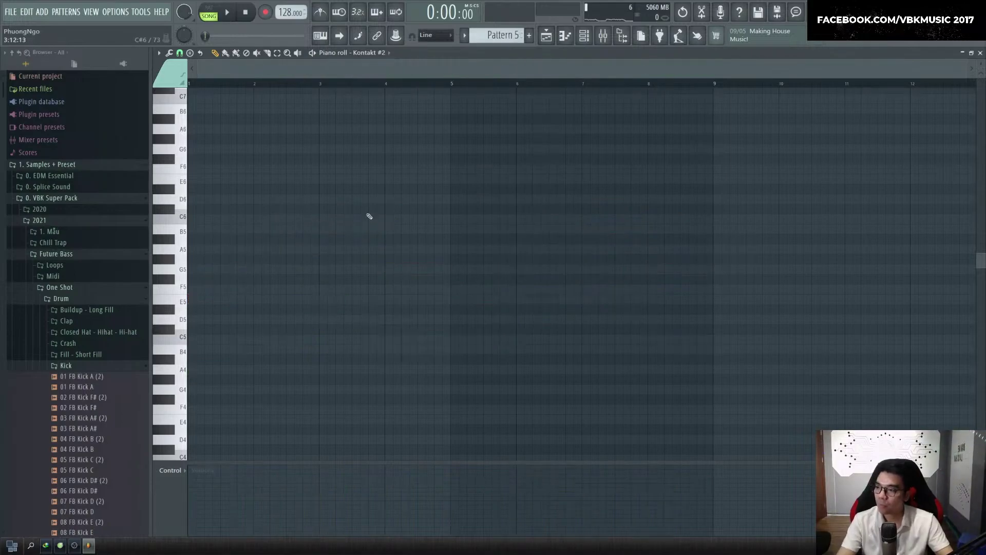
key("ctrl+v")
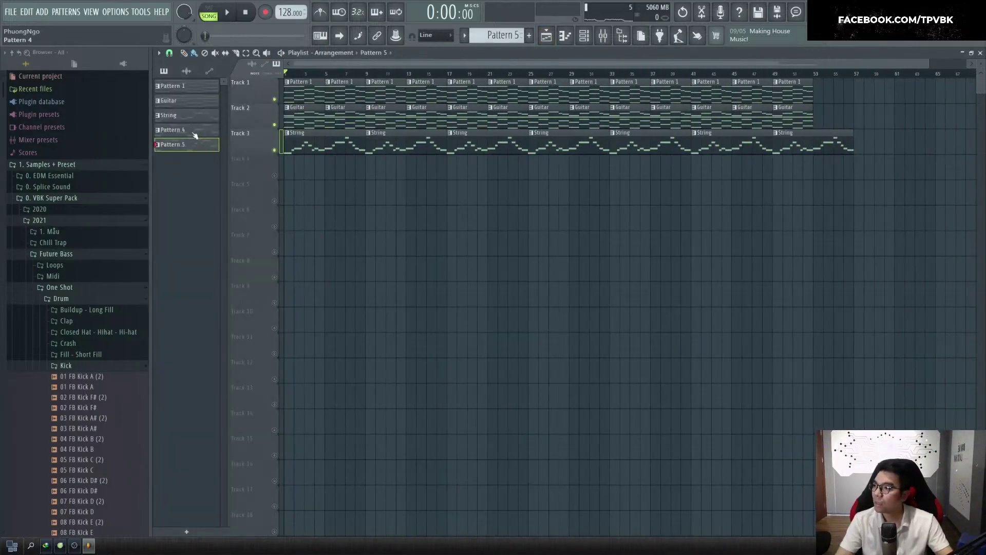
left_click(289, 171)
left_click_drag(206, 146, 290, 200)
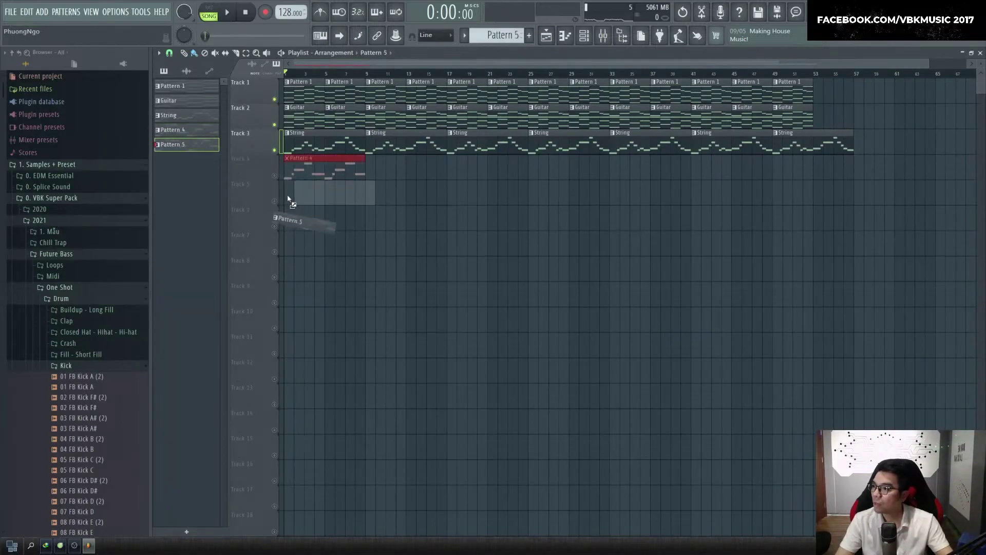
Rename the String pattern on the third track as Cello
left_click(321, 139)
key("F2")
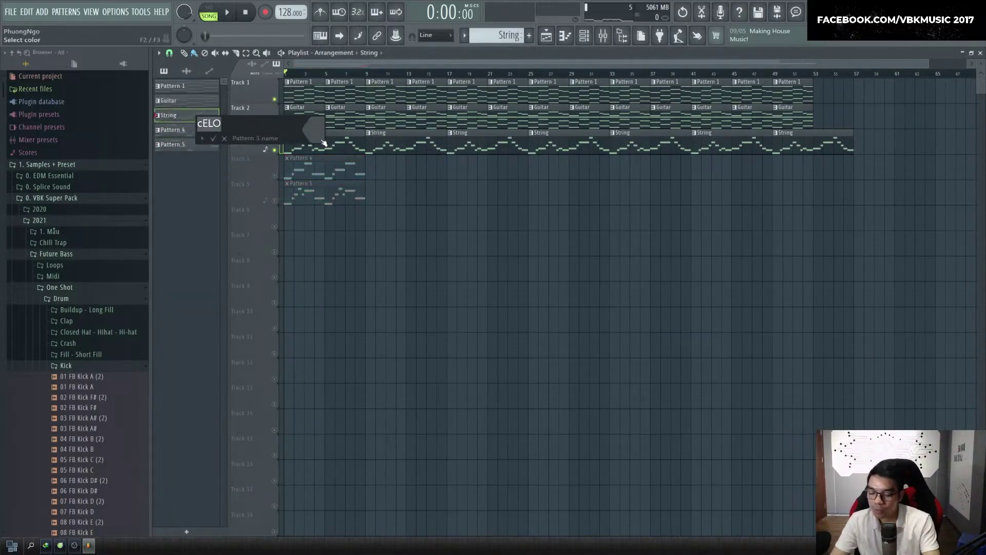
type("Cell")
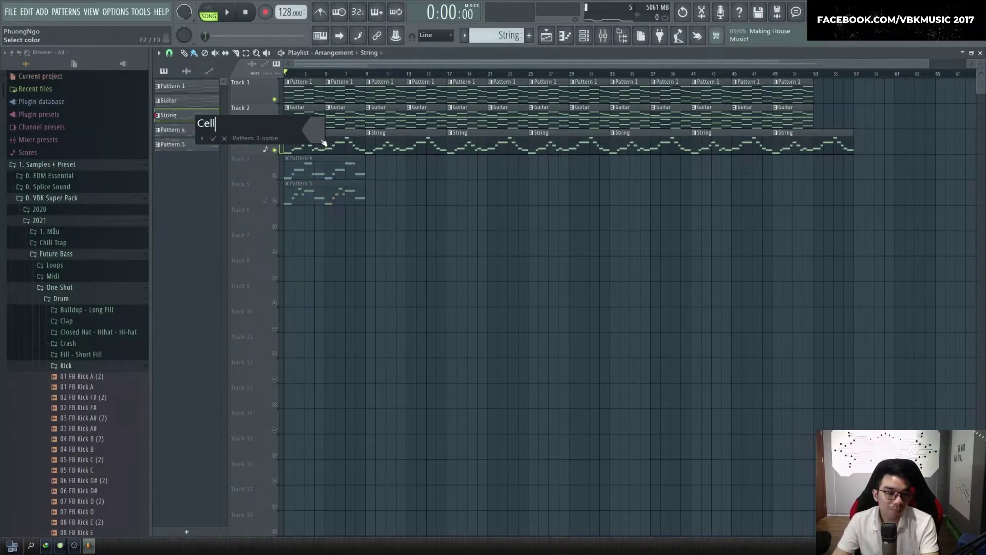
type("o")
key("Return")
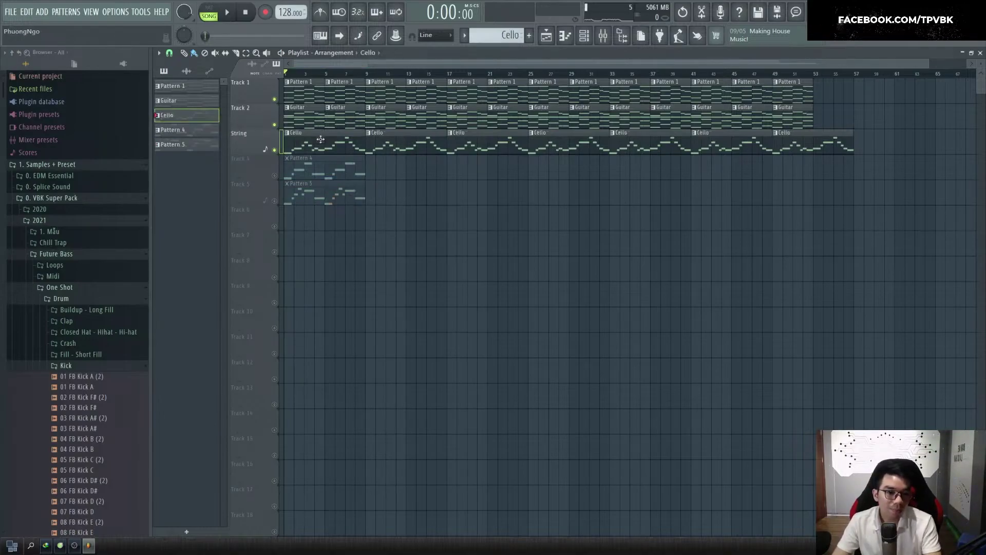
Solo track 4 and play it back to hear the Pattern 4 part on its own
right_click(275, 177)
scroll(278, 179, "up", 1)
key("space")
scroll(288, 149, "up", 2)
key("space")
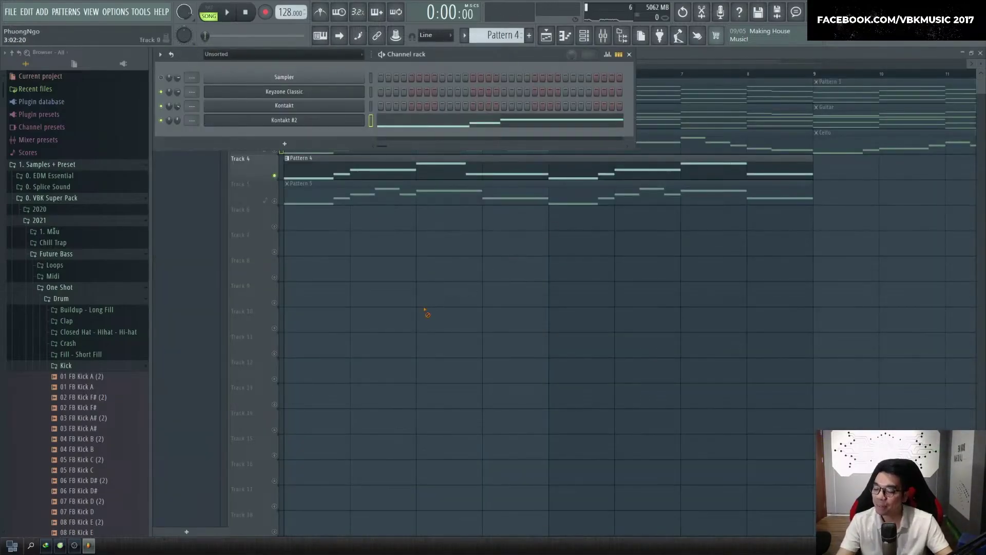
right_click(425, 309)
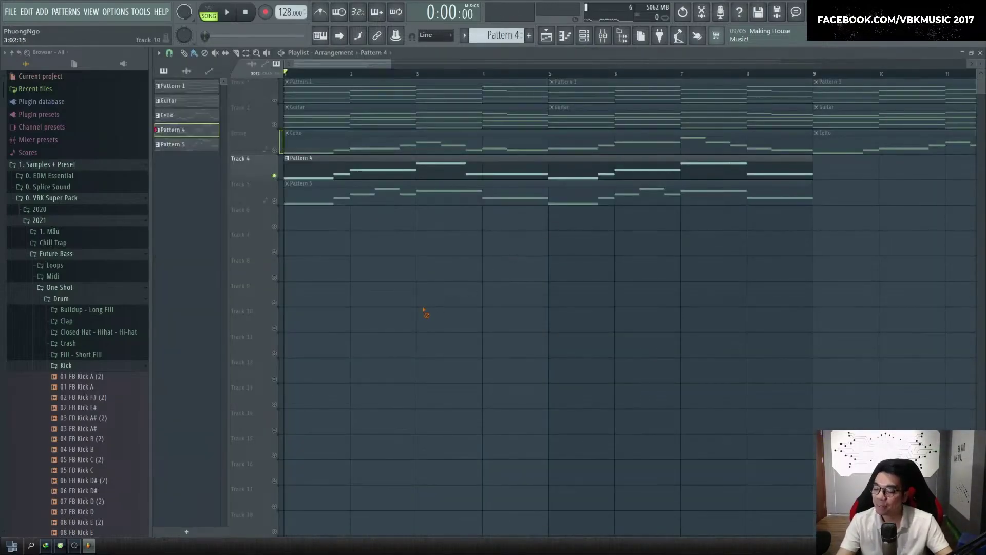
Rename Pattern 4 as Viola and Pattern 5 as Violin
key("F2")
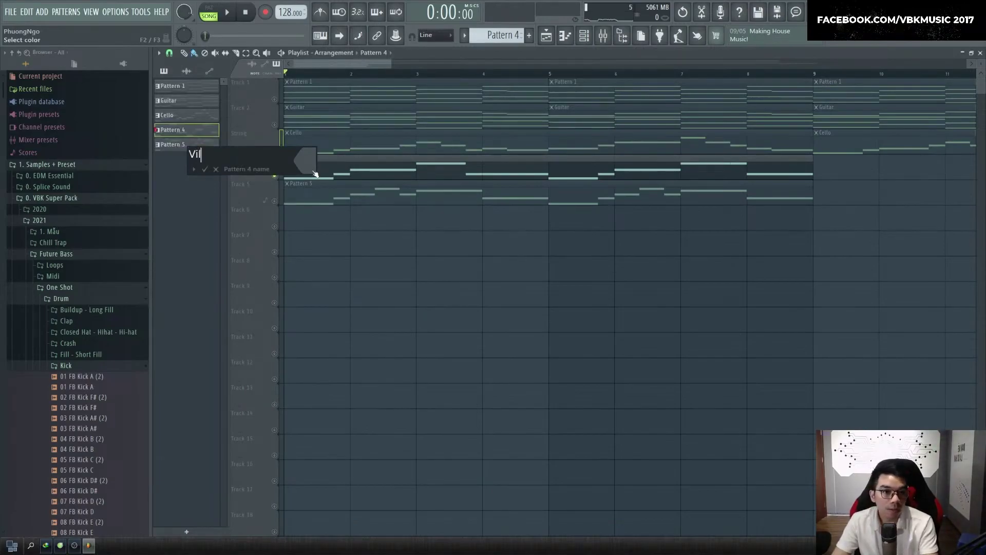
type("Viola")
key("Return")
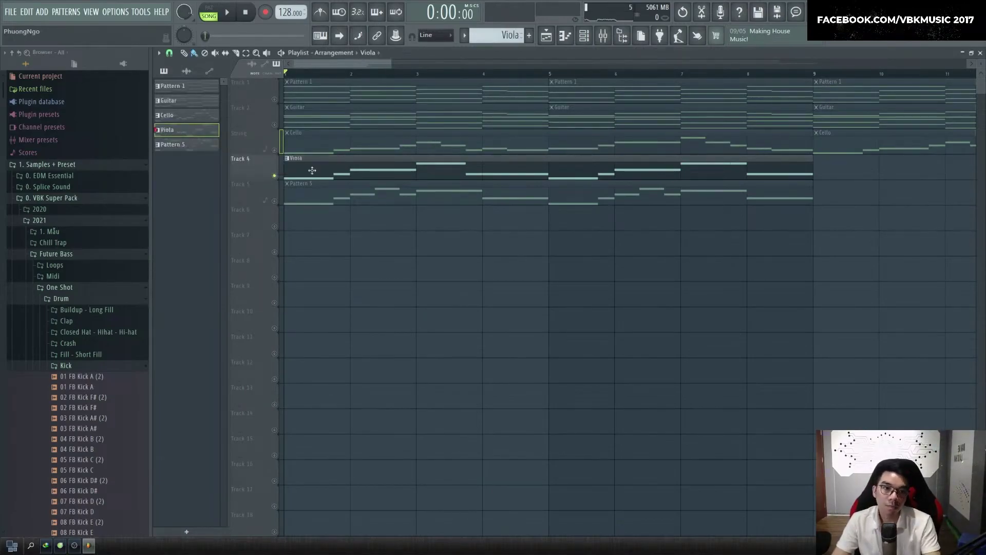
double_click(283, 199)
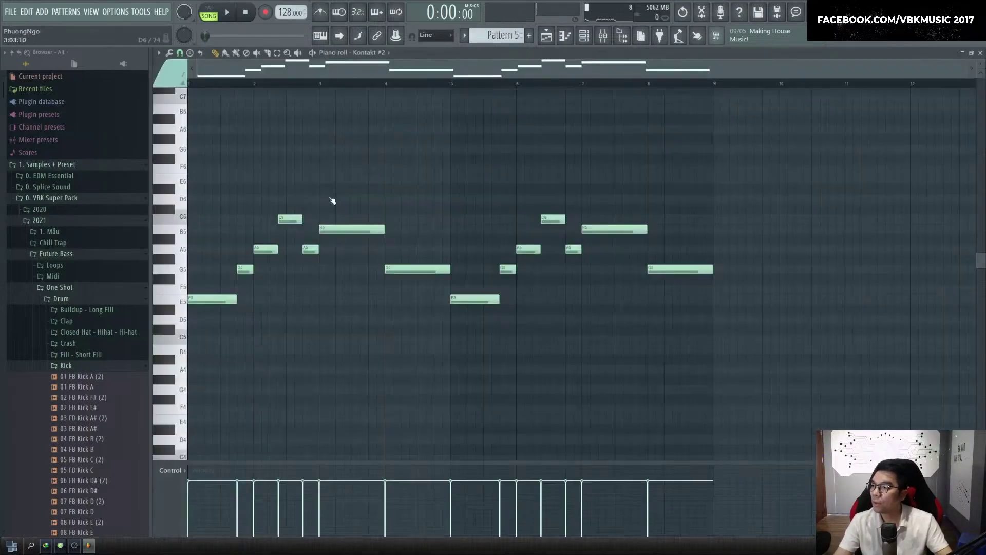
key("F2")
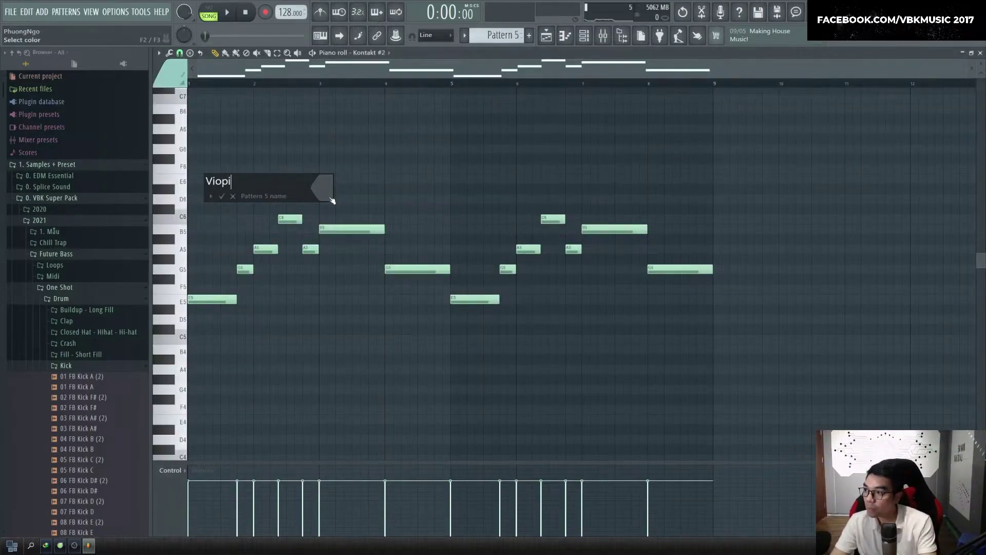
type("Violin")
key("Return")
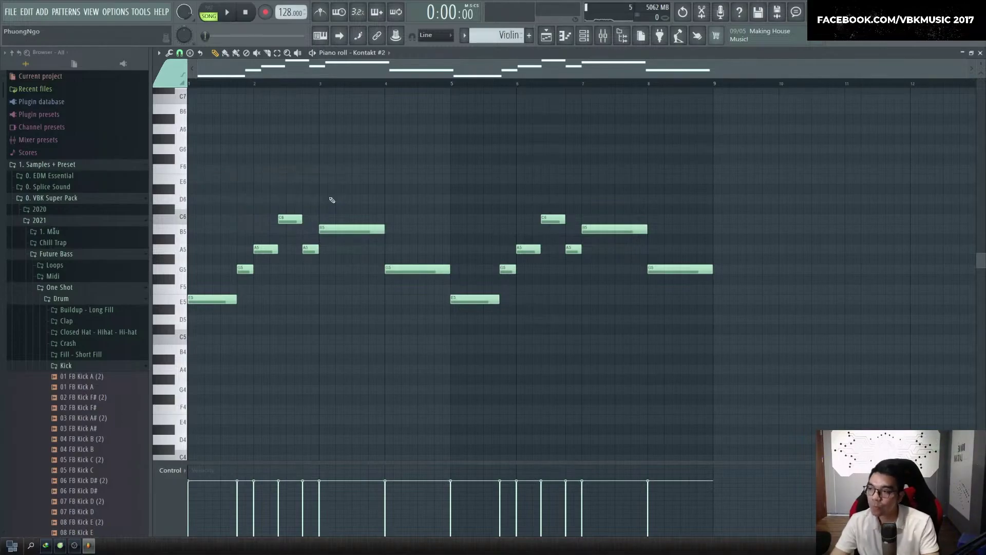
Solo tracks 5 and 4 in turn and play them back to compare the two string parts
key("space")
key("F5")
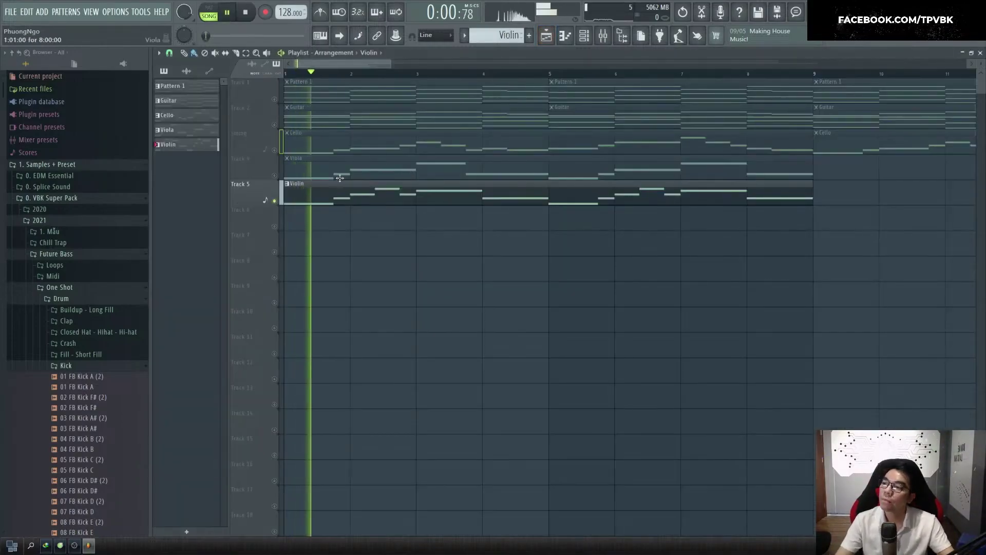
left_click(275, 175, "ctrl")
left_click(274, 200, "ctrl")
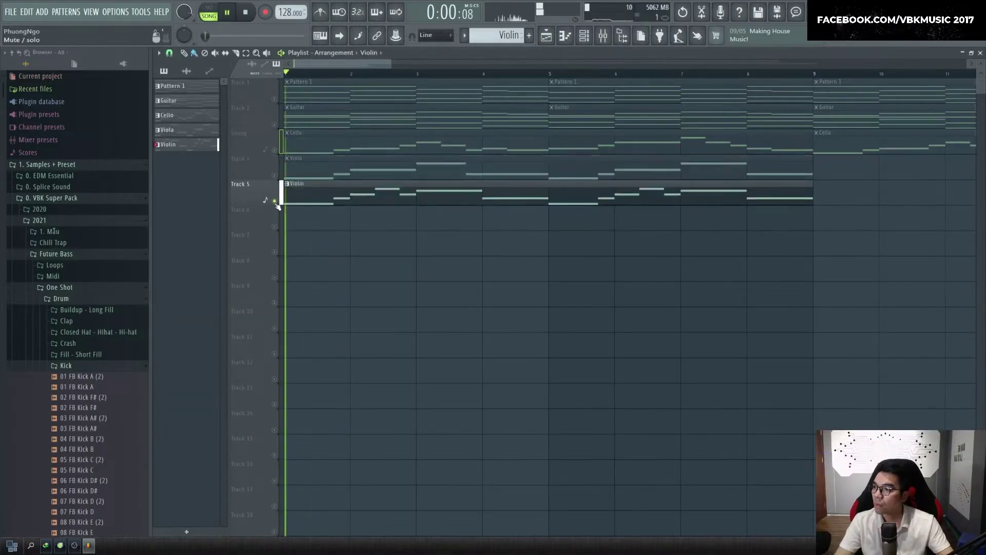
key("space")
double_click(319, 197)
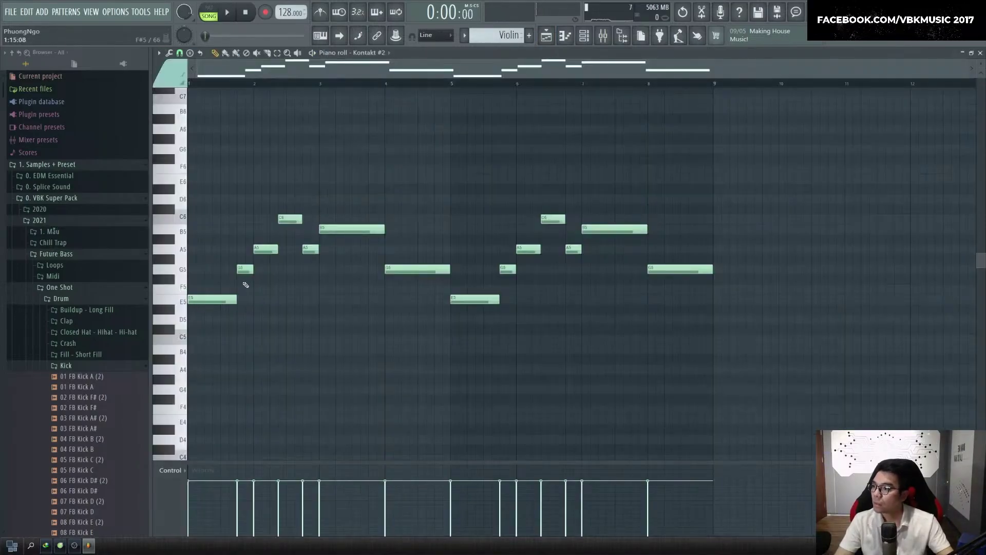
key("F5")
left_click(275, 176, "ctrl")
key("space")
double_click(315, 169)
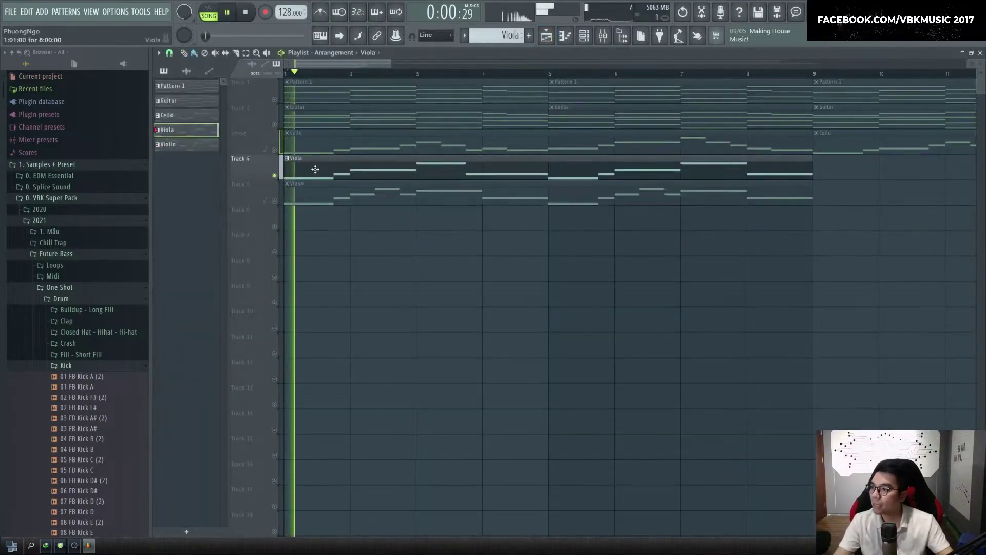
key("space")
key("F5")
Swap the two string names, renaming the track 4 pattern as Violin and the track 5 pattern as Viola
key("F2")
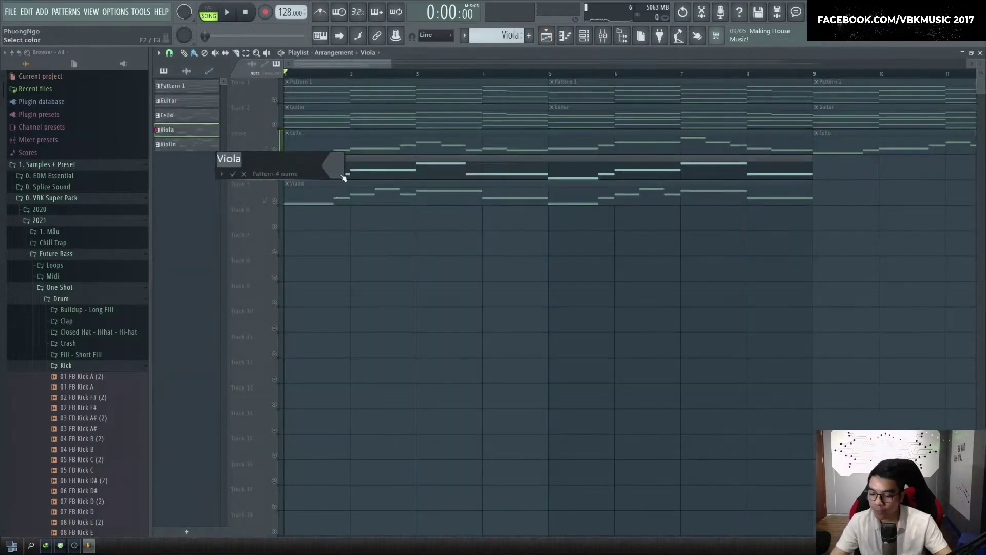
key("Return")
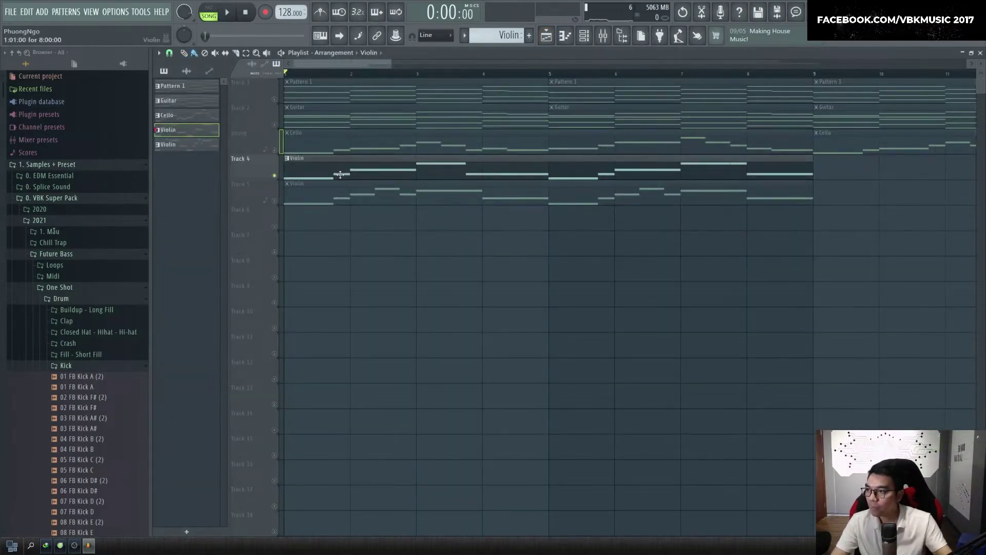
left_click(358, 193)
key("F2")
type("Viol")
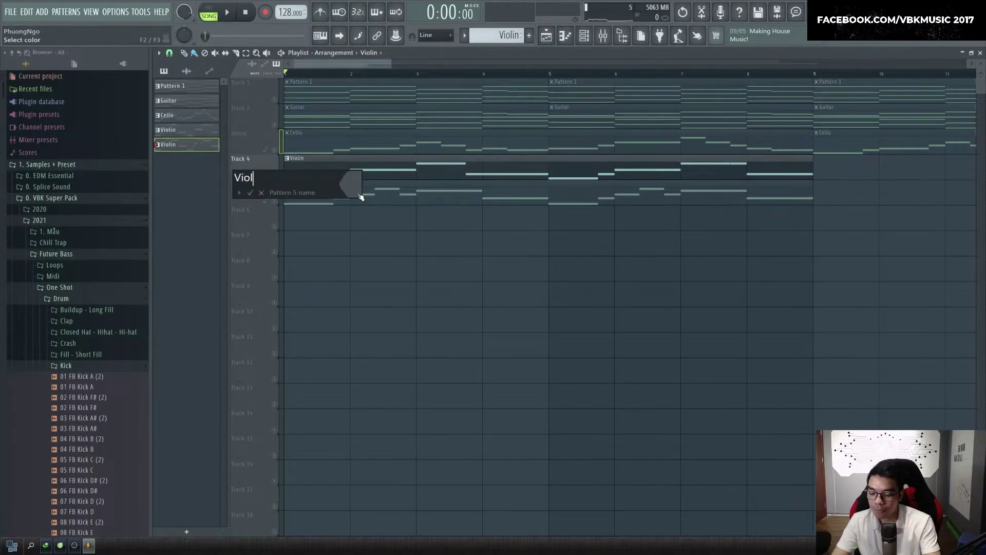
type("a")
key("Return")
Unsolo the tracks and duplicate the Violin and Viola clips along tracks 4 and 5 to fill 48 bars
key("space")
scroll(305, 177, "down", 2)
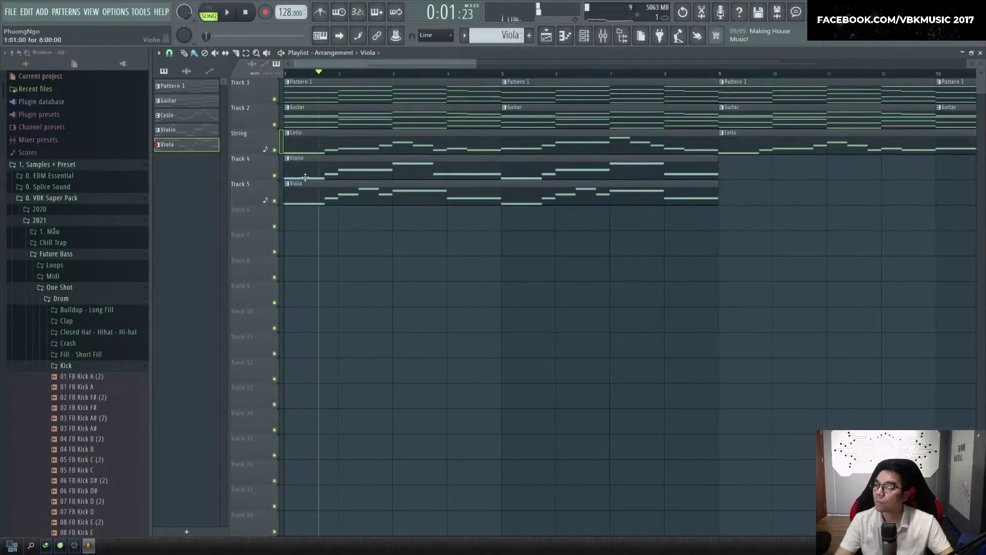
scroll(295, 196, "down", 3)
left_click_drag(358, 214, 380, 175)
left_click_drag(433, 242, 311, 175)
left_click_drag(302, 180, 608, 180)
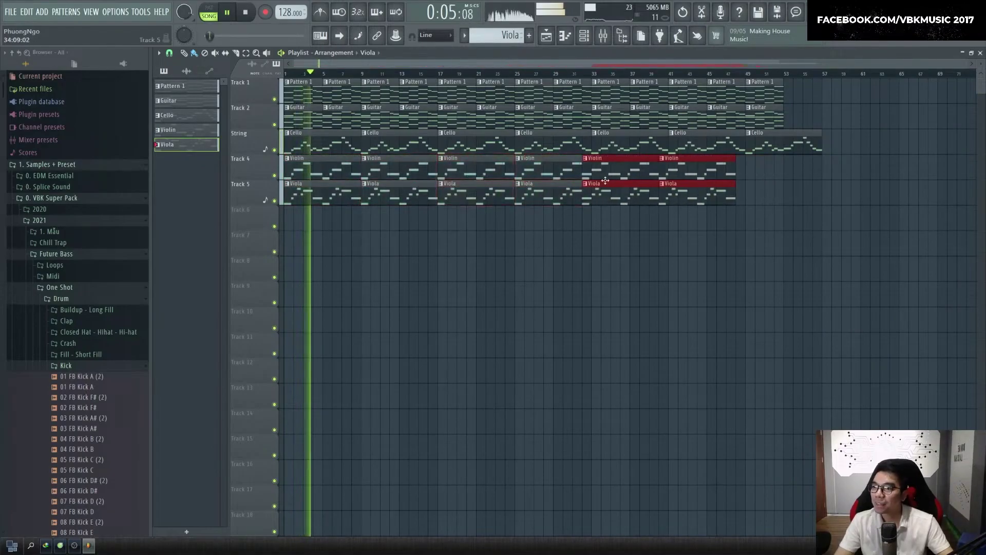
Delete the Cello, Guitar and Pattern 1 clips that start at bar 49, and select the remaining 48 bars as the playback range
right_click(771, 143)
right_click(771, 121)
right_click(766, 92)
key("ctrl+a")
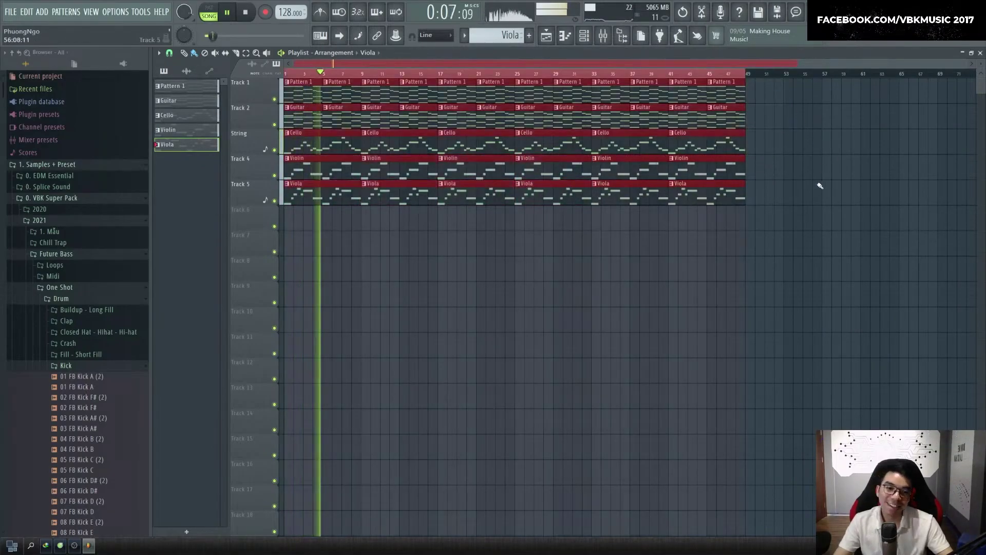
left_click(774, 222, "ctrl")
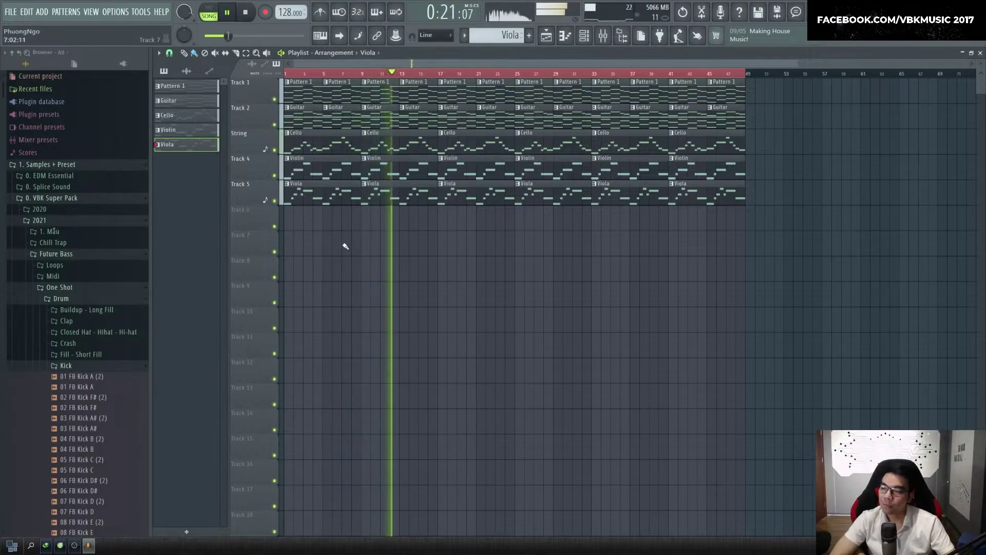
Stop playback and open the ARP Loop sample folder in 0. VBK Super Pack, 2021, Progressive House, Loop, Instrument Loop
left_click(84, 298)
key("space")
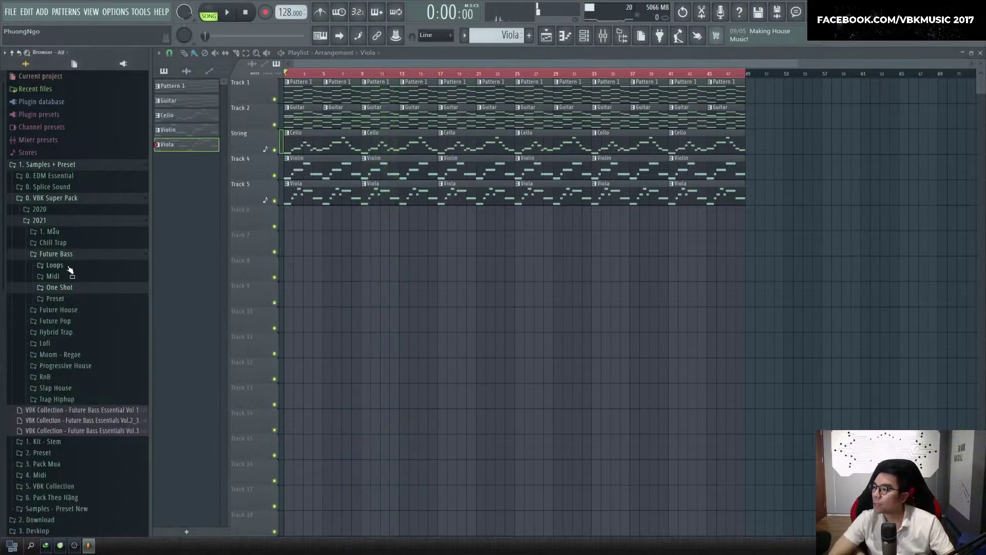
left_click(81, 258)
left_click(55, 198)
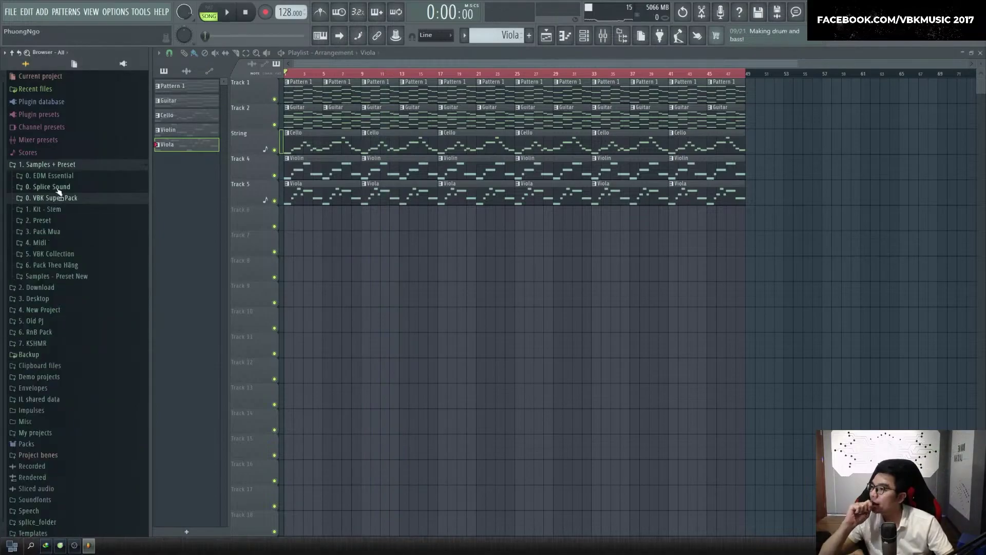
left_click(62, 200)
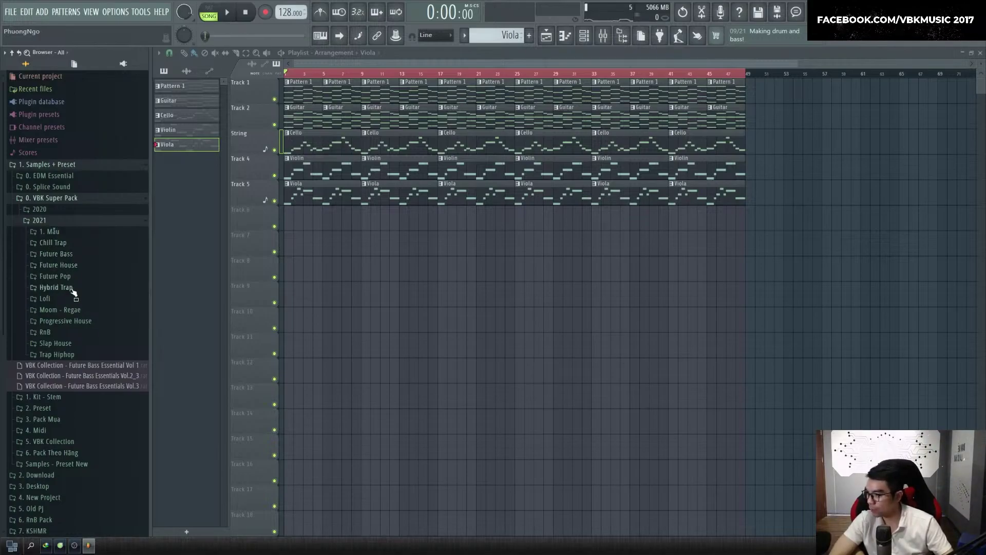
left_click(72, 322)
left_click(78, 333)
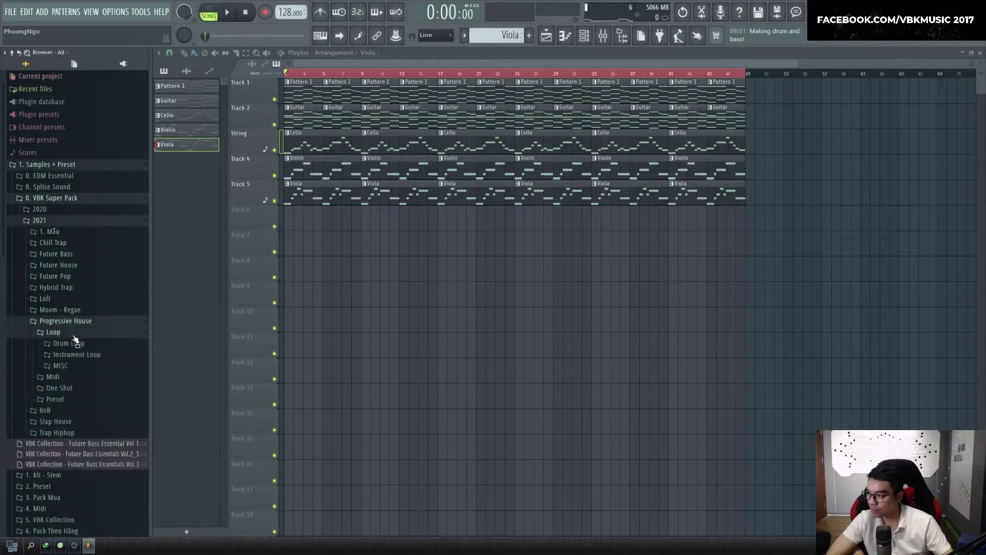
left_click(85, 355)
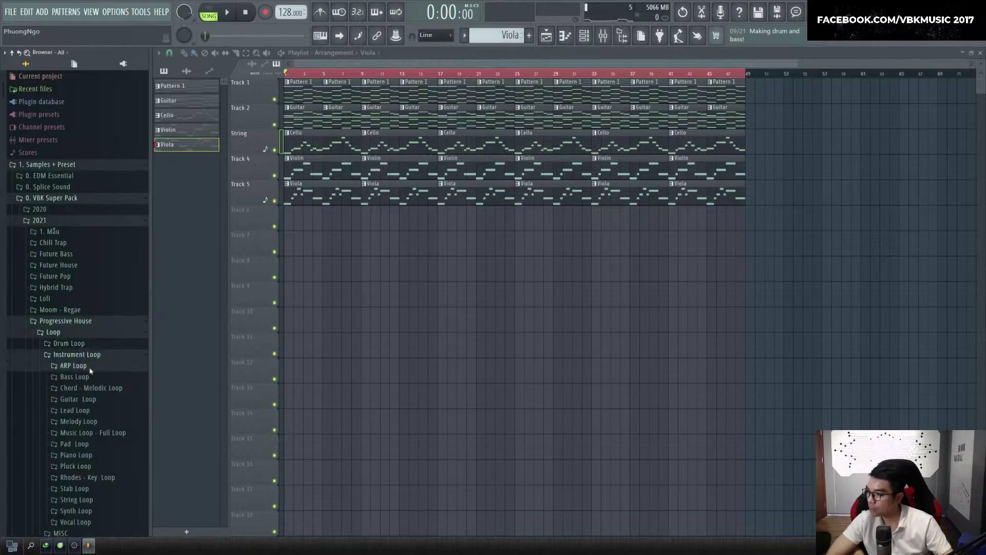
left_click(88, 366)
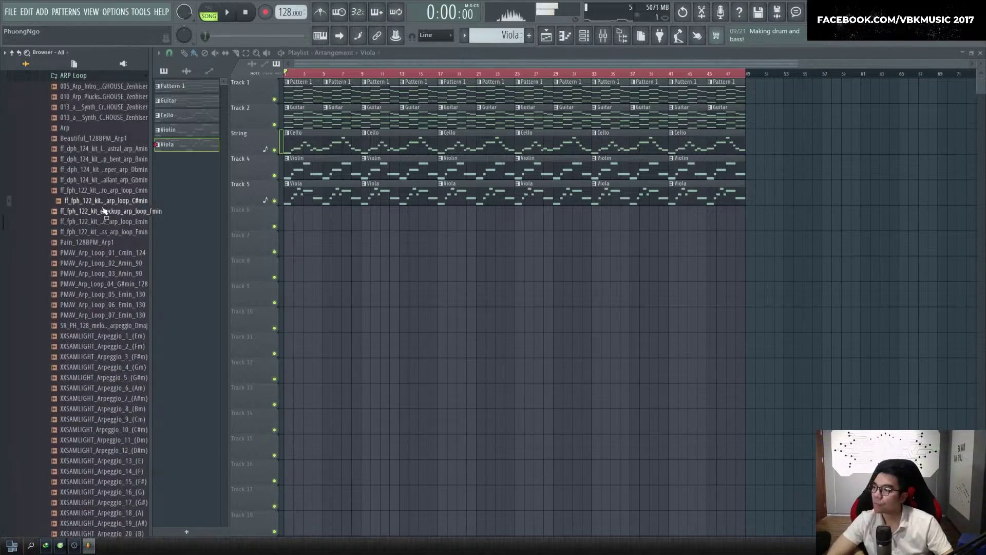
Save the project and place the XXSAMLIGHT_Arpeggio_4_(Gm) loop from the ARP Loop folder on track 6
scroll(105, 231, "up", 8)
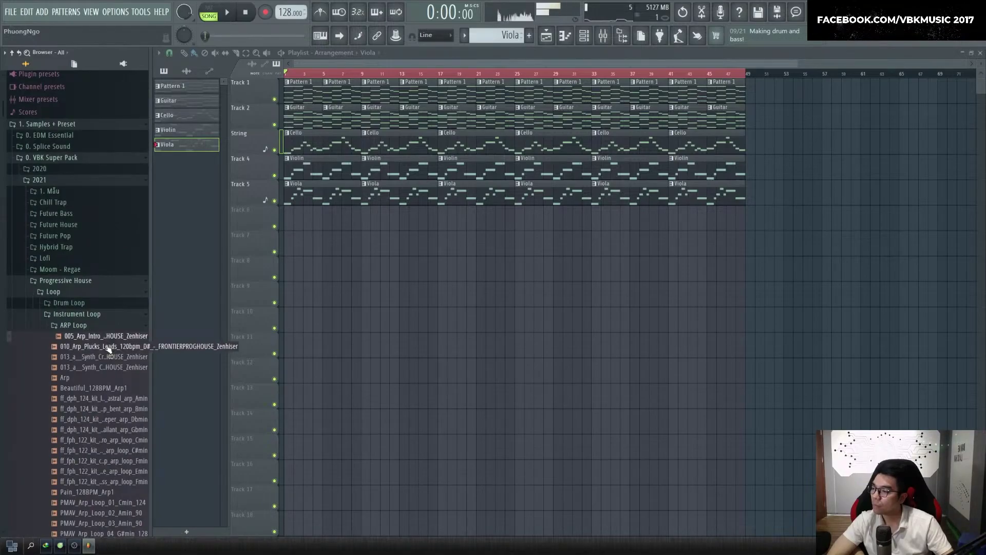
scroll(109, 350, "down", 8)
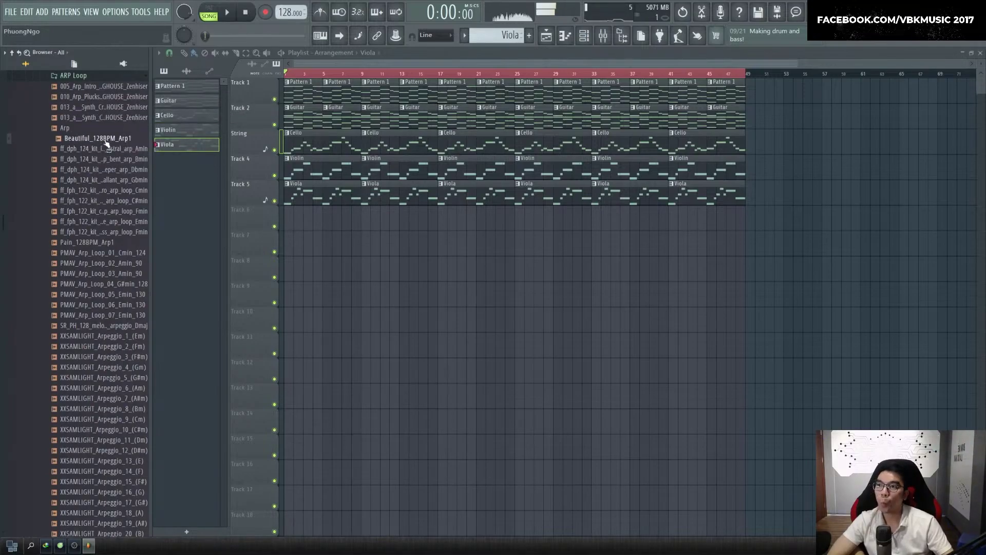
key("ctrl+s")
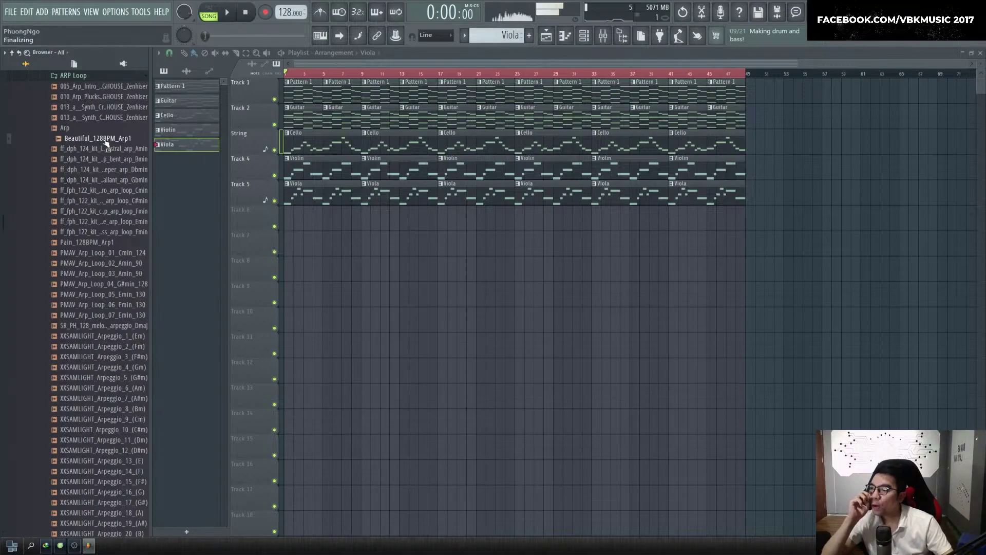
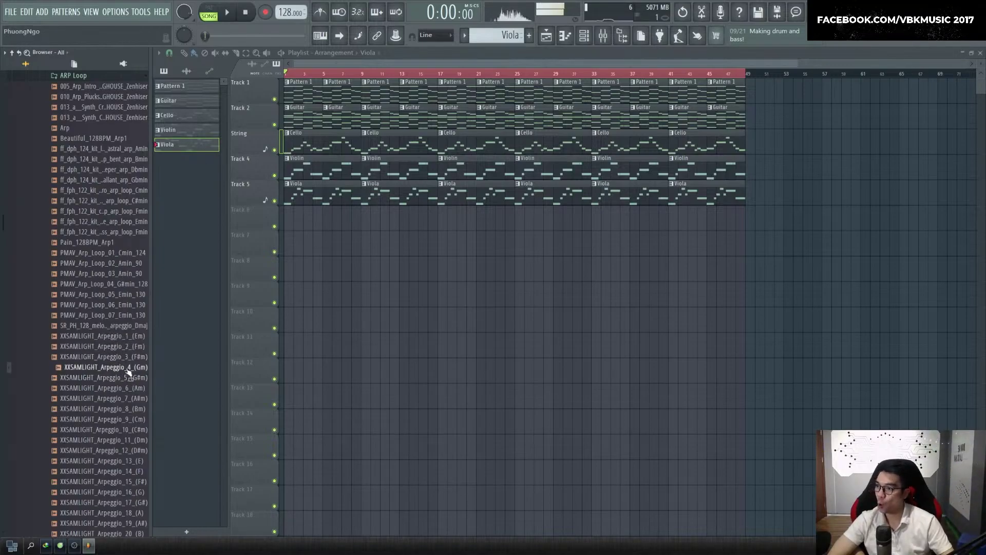
left_click_drag(310, 316, 306, 222)
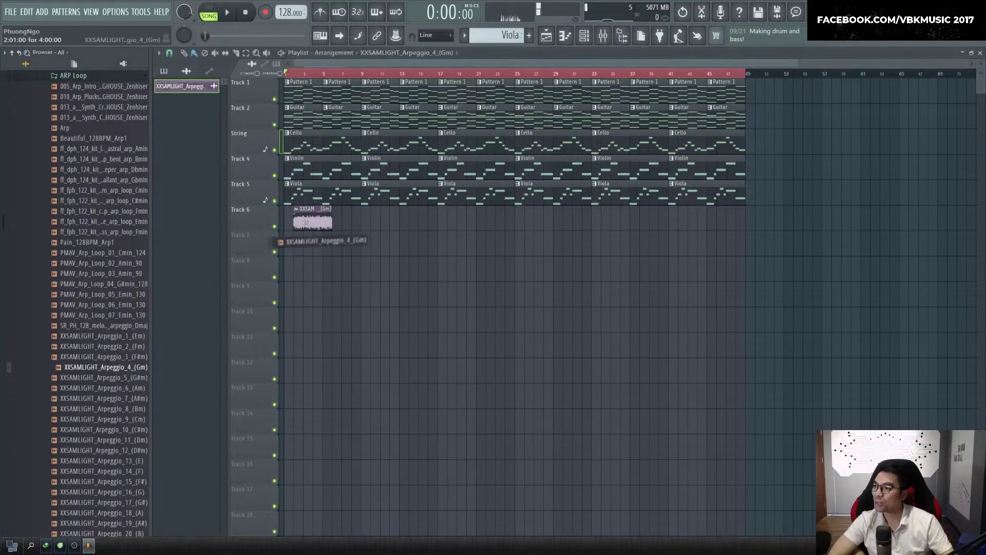
Shift the arpeggio loop's pitch by +200 cents with the Auto stretch mode, and start its clip at bar 1
double_click(303, 222)
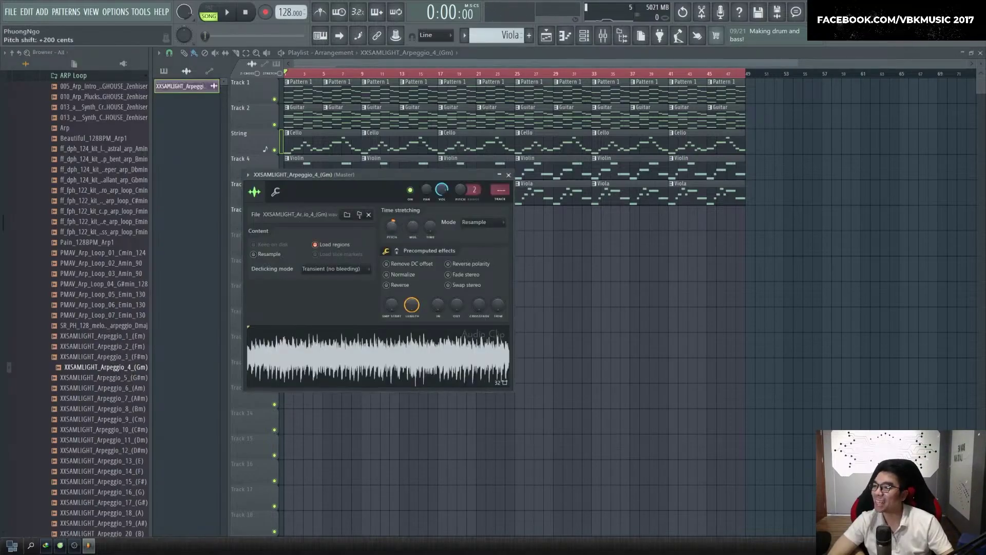
left_click(508, 175)
key("space")
double_click(306, 220)
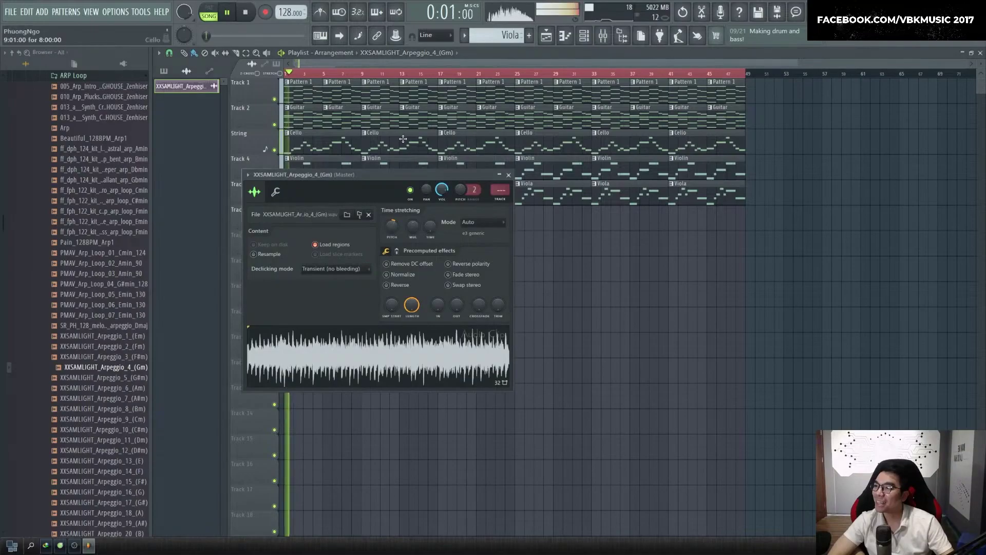
left_click(509, 175)
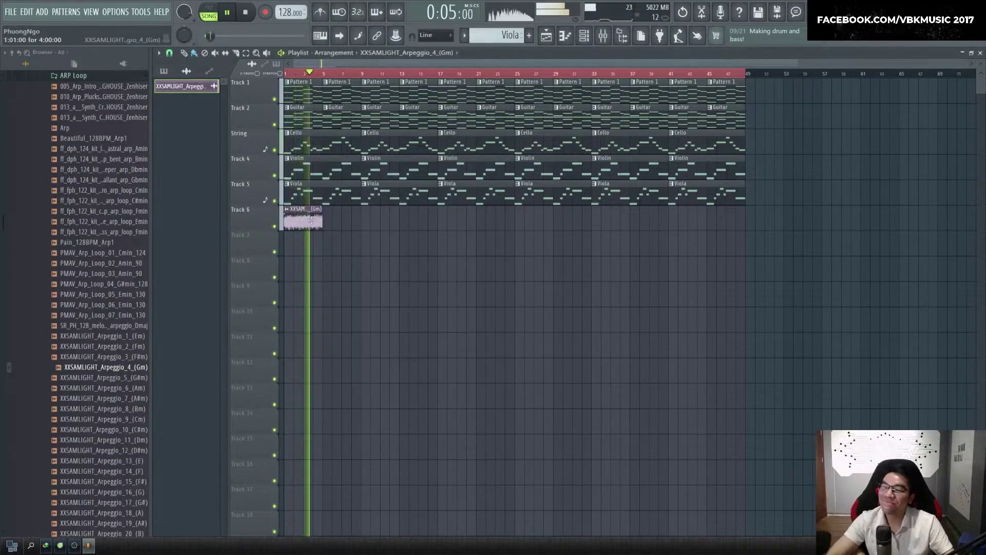
Duplicate the arpeggio clip along track 6 to fill all 48 bars
scroll(327, 236, "up", 4)
scroll(353, 232, "down", 4)
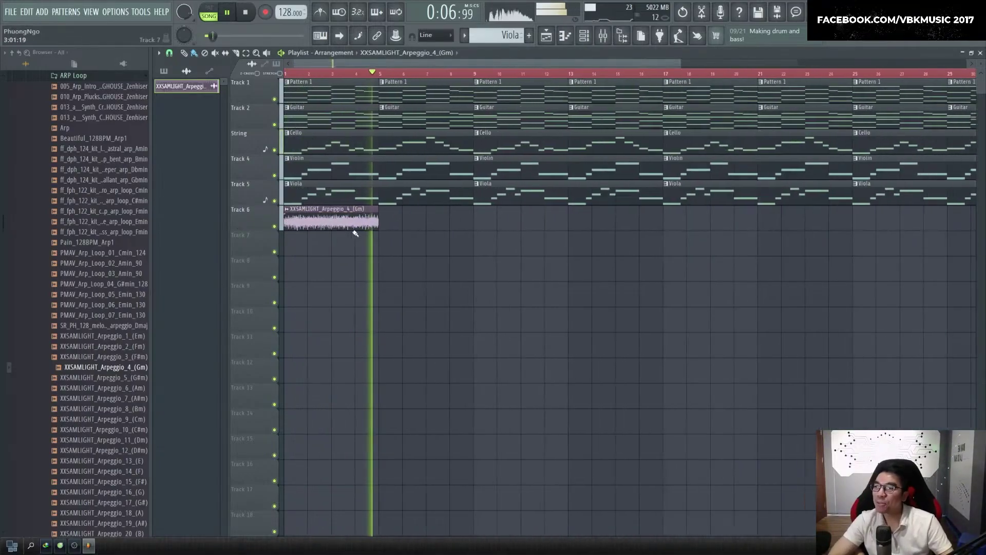
left_click_drag(363, 225, 807, 220)
left_click_drag(842, 221, 340, 225, "ctrl")
Restart playback from the beginning and lower the arpeggio loop's channel volume to about 44%
key("space")
key("space")
double_click(340, 225)
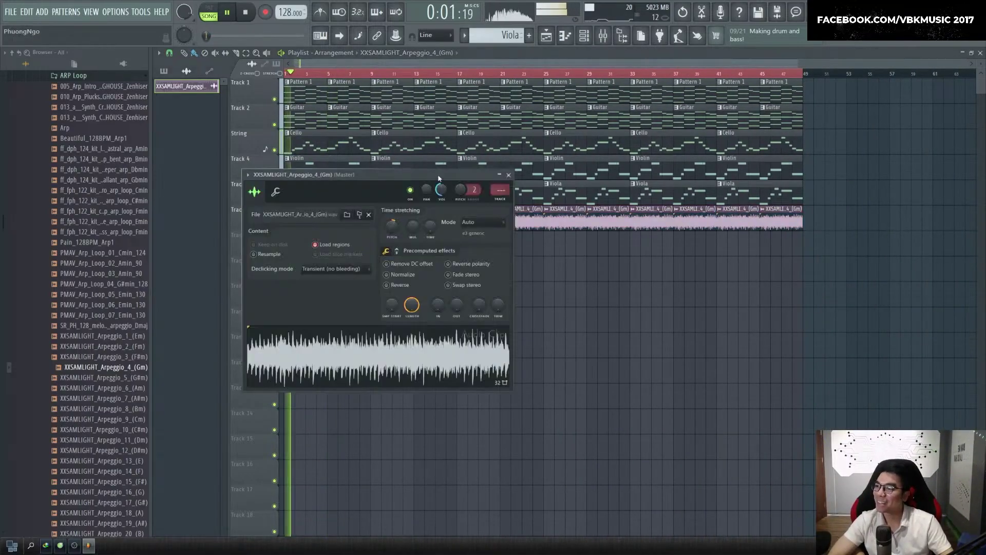
left_click(508, 176)
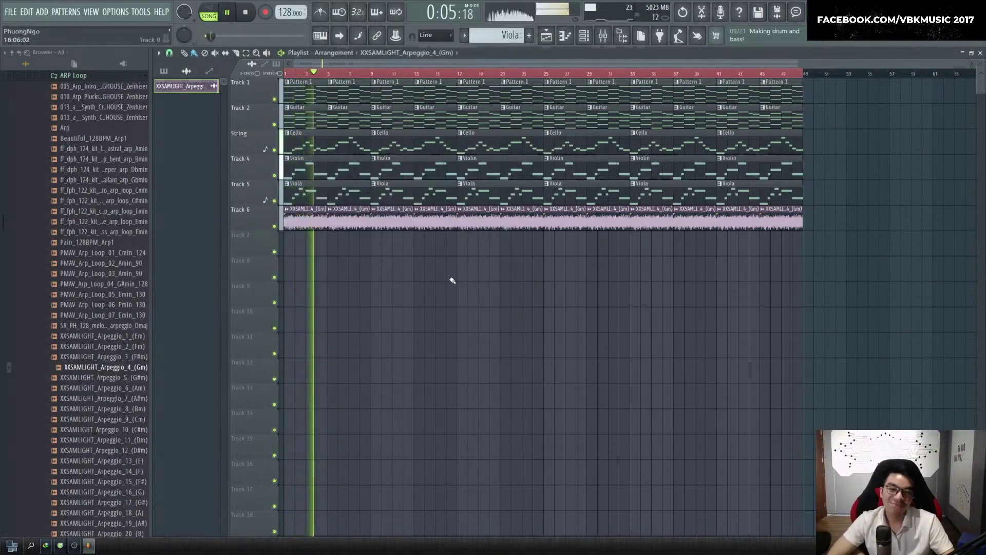
scroll(246, 260, "up", 3)
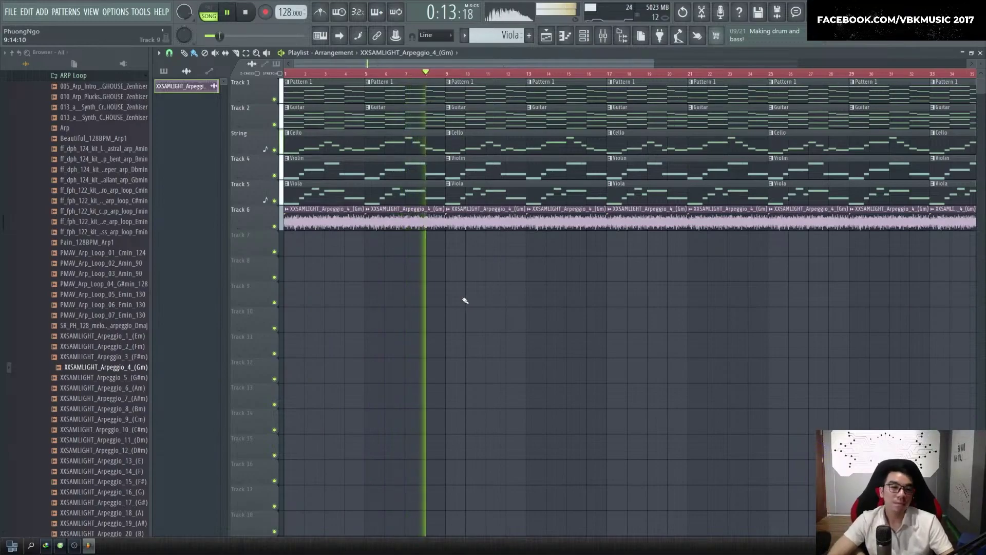
double_click(349, 218)
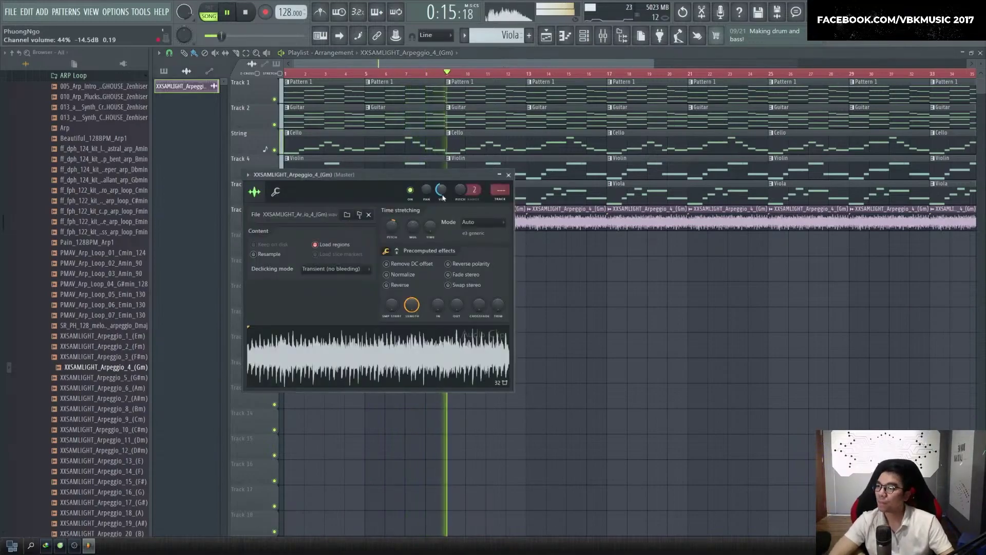
left_click(509, 175)
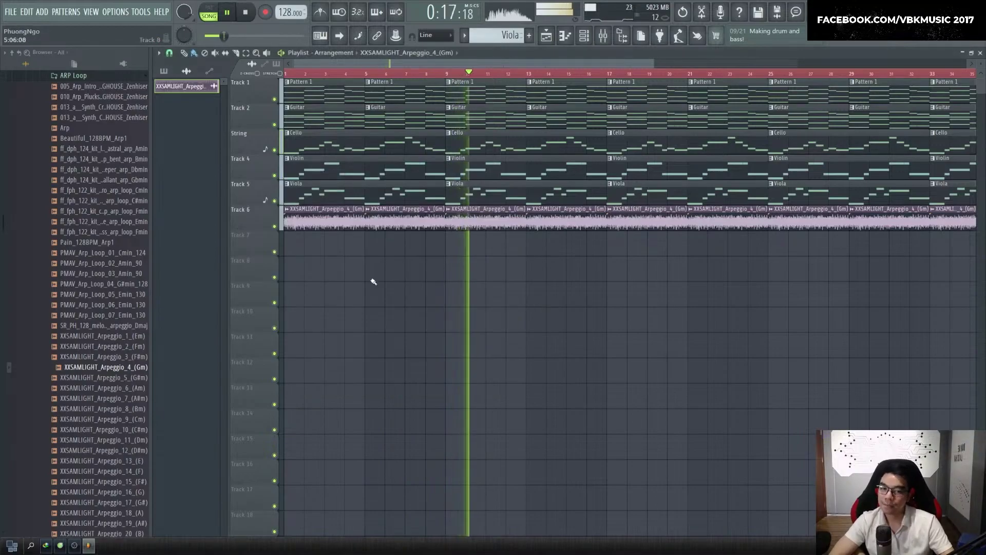
scroll(423, 264, "down", 2)
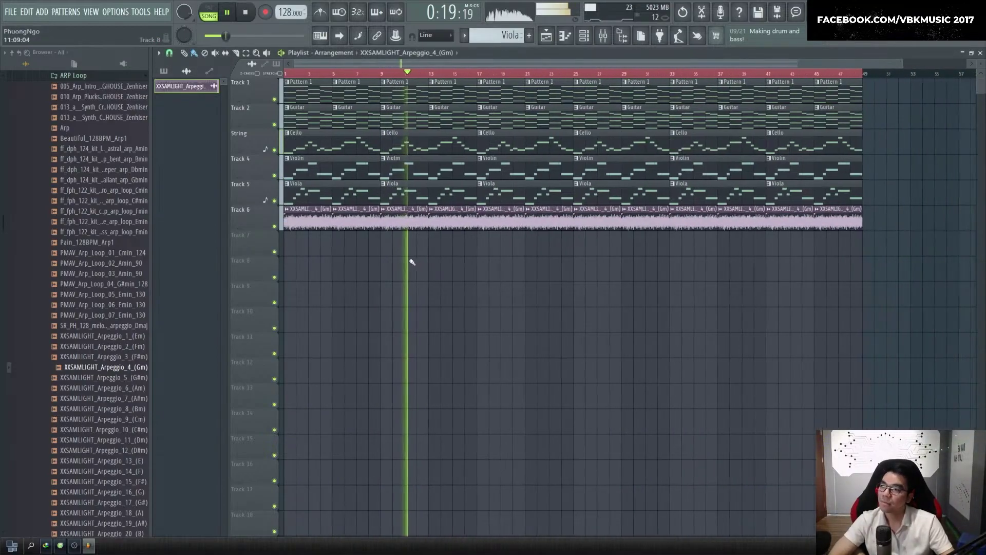
Stop playback and collapse the ARP Loop, Instrument Loop, Loop and Progressive House sample folders
key("space")
scroll(62, 342, "up", 10)
left_click(75, 364)
left_click(68, 353)
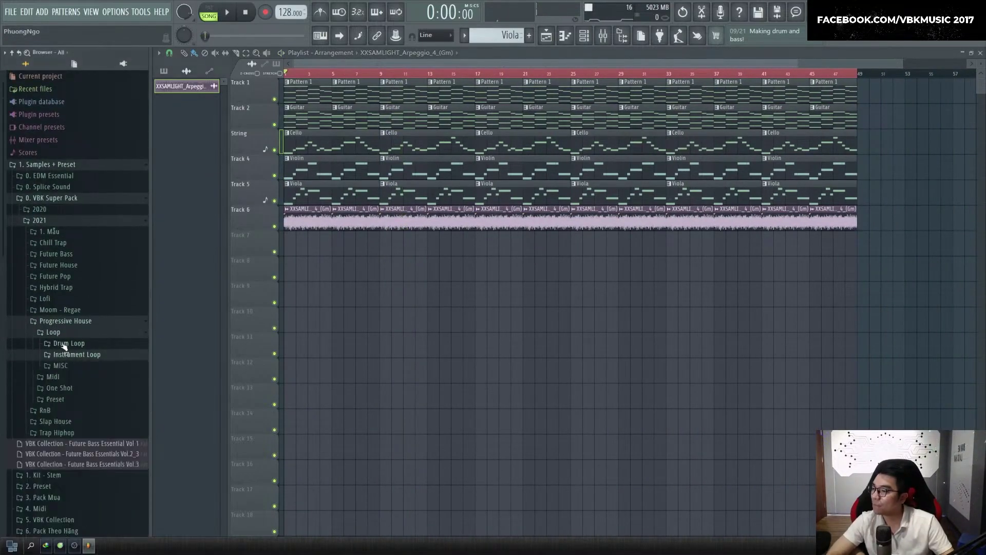
left_click(61, 332)
left_click(68, 322)
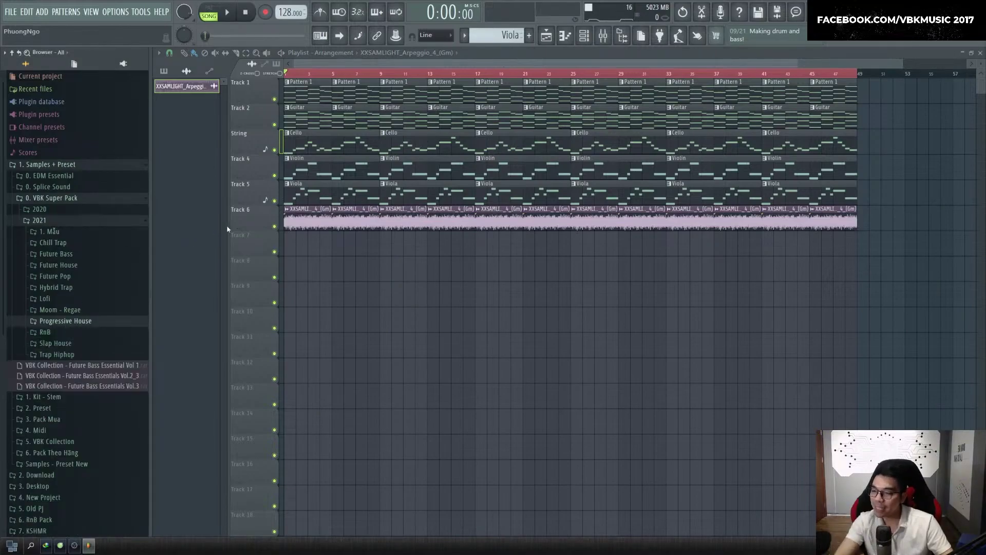
Add a Serum instrument as a new channel in the channel rack
key("F6")
left_click(285, 101)
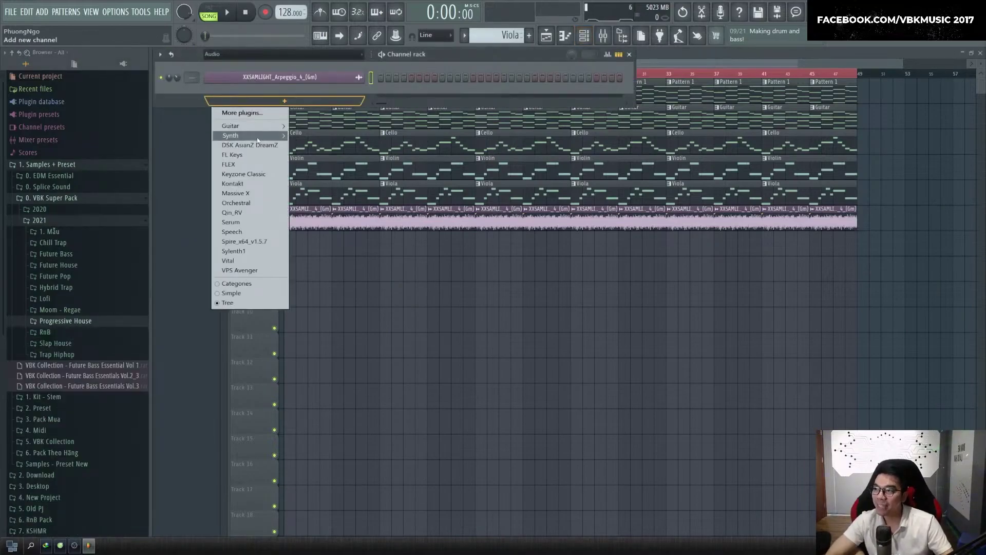
mouse_move(258, 138)
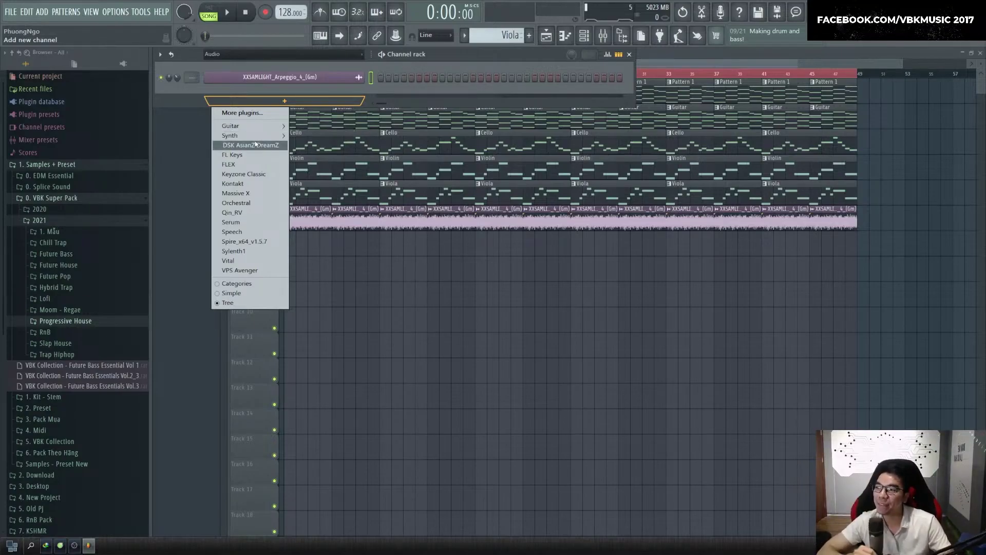
left_click(256, 221)
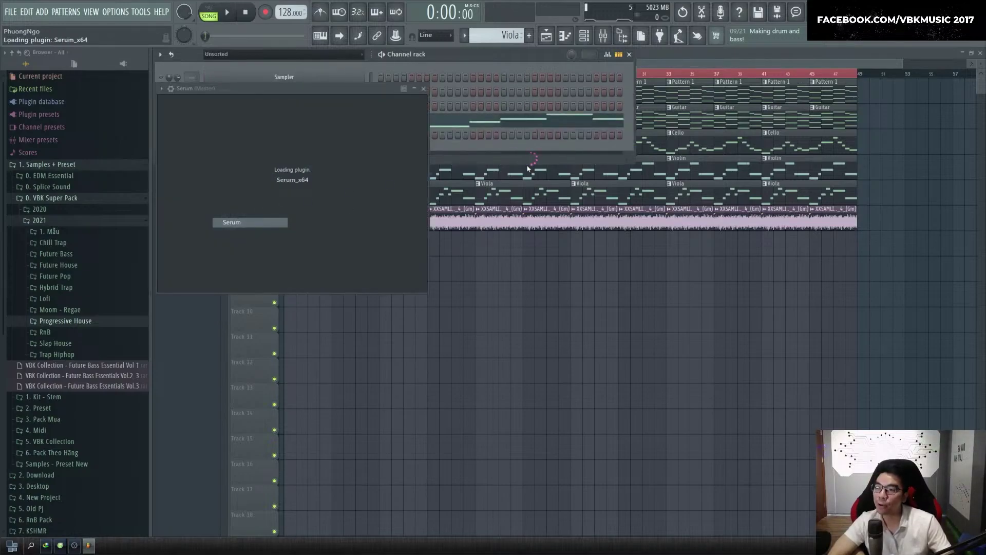
Load the VBK Collection Reese Bass (12) preset in Serum from 2020, 1. Basic EDM, 7. Reese Bass, and close the plugin
left_click(360, 101)
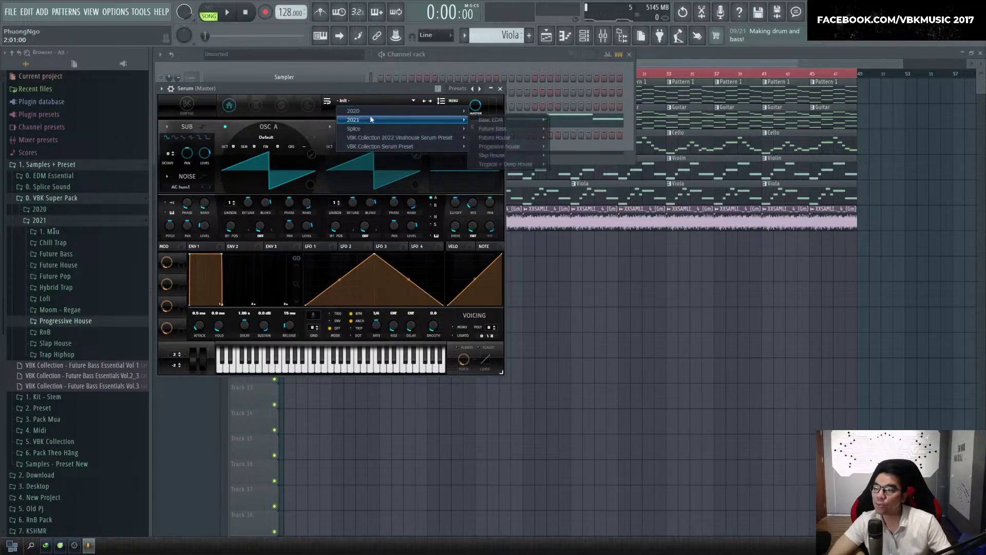
mouse_move(434, 112)
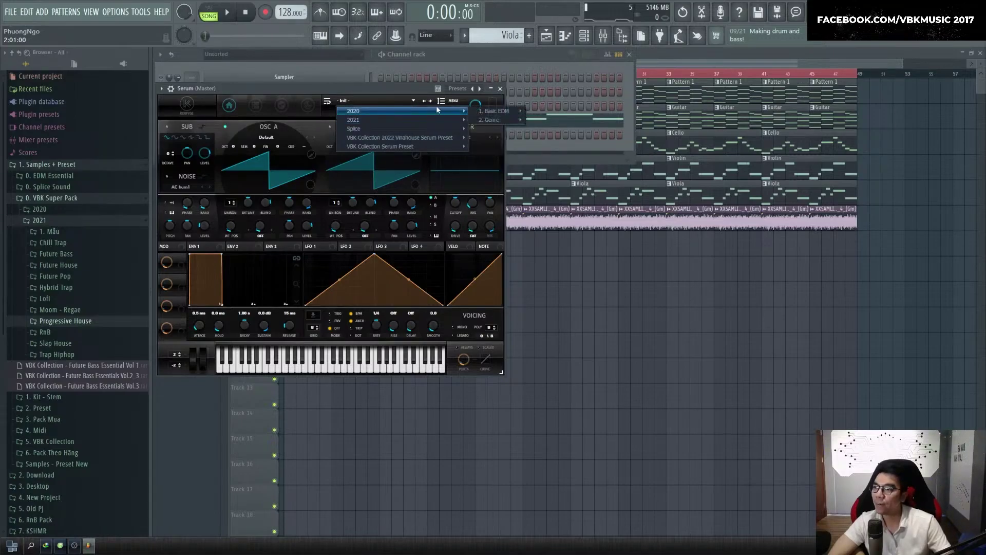
mouse_move(513, 119)
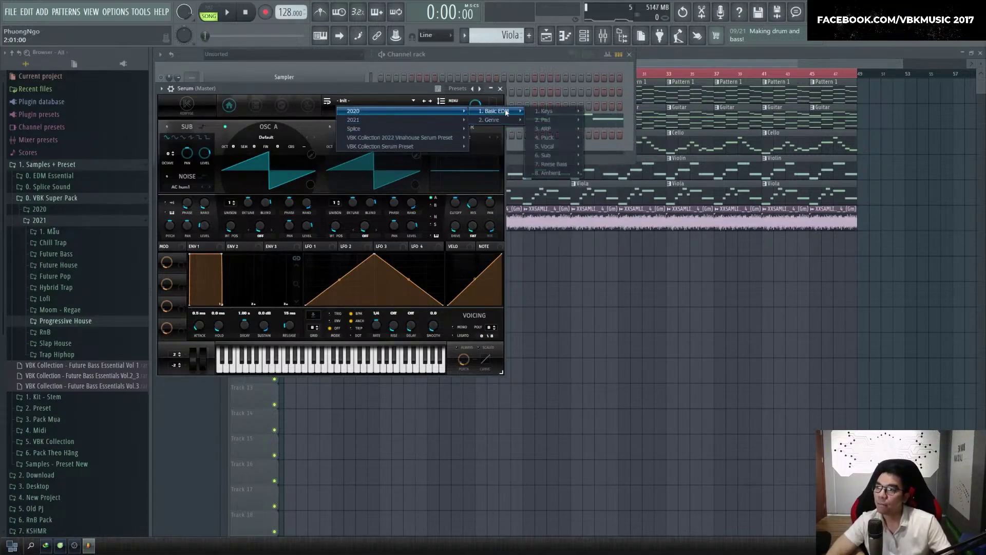
mouse_move(558, 164)
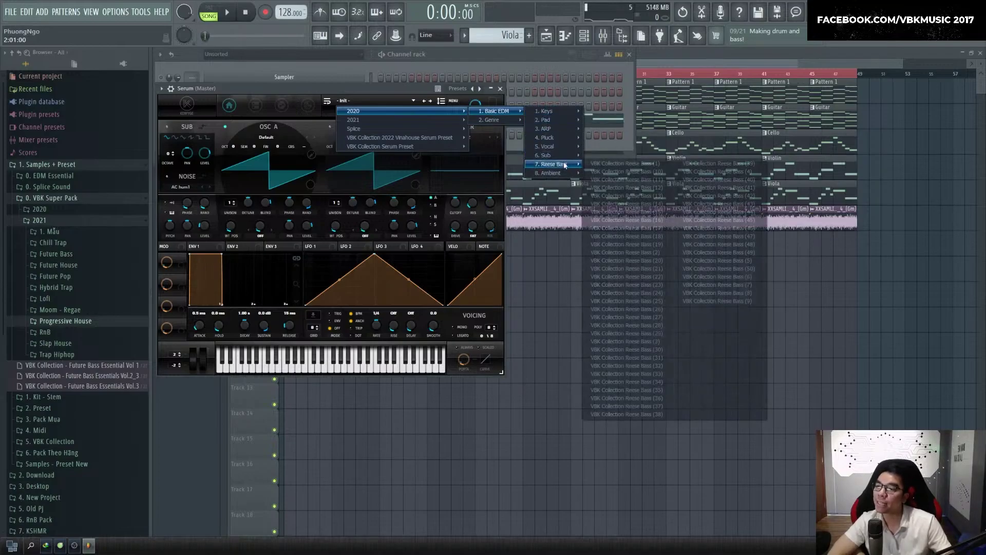
left_click(616, 164)
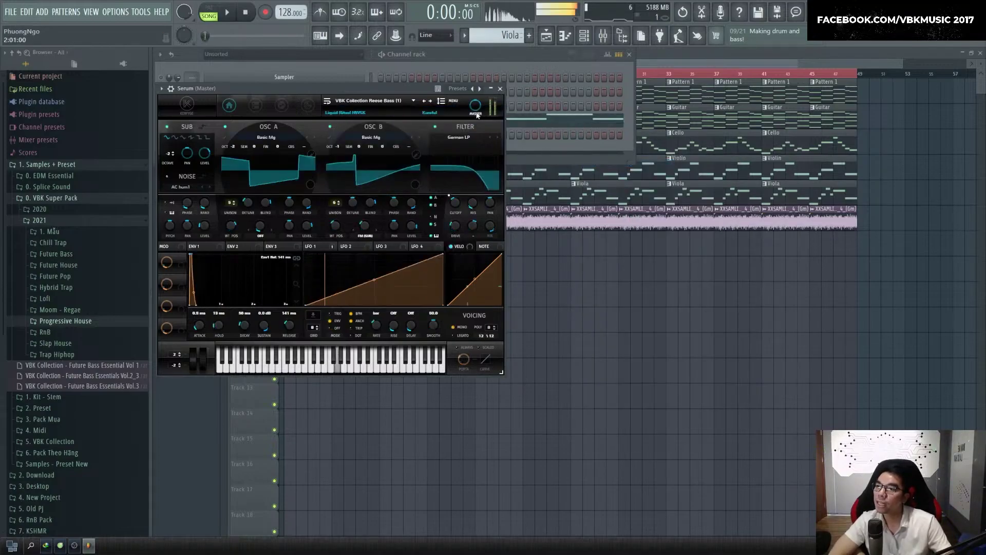
left_click(431, 101)
left_click(431, 102)
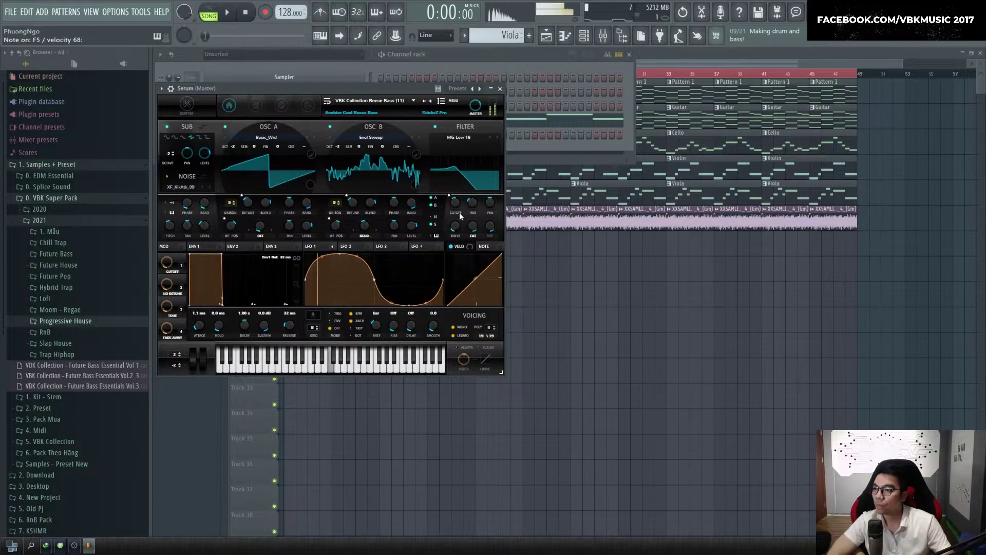
left_click(431, 103)
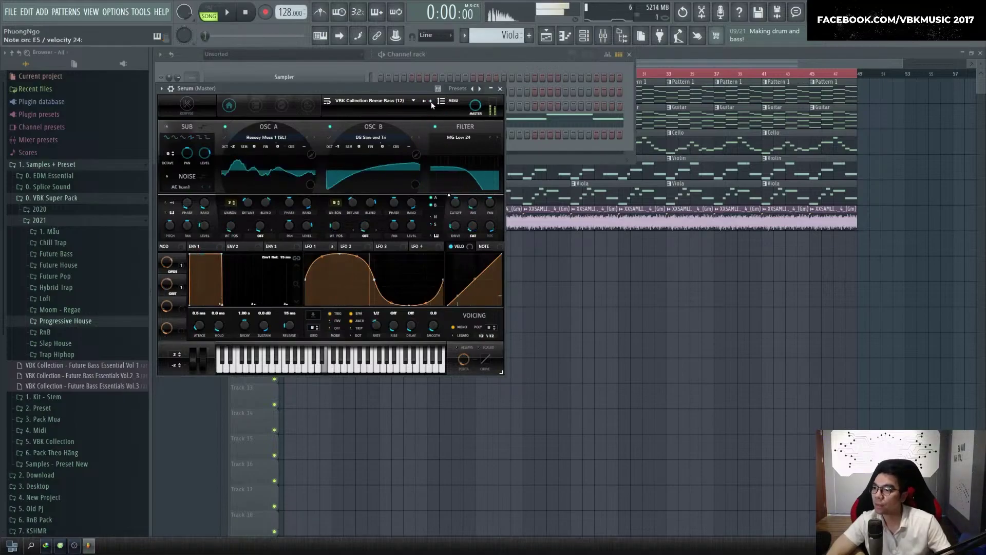
mouse_move(454, 208)
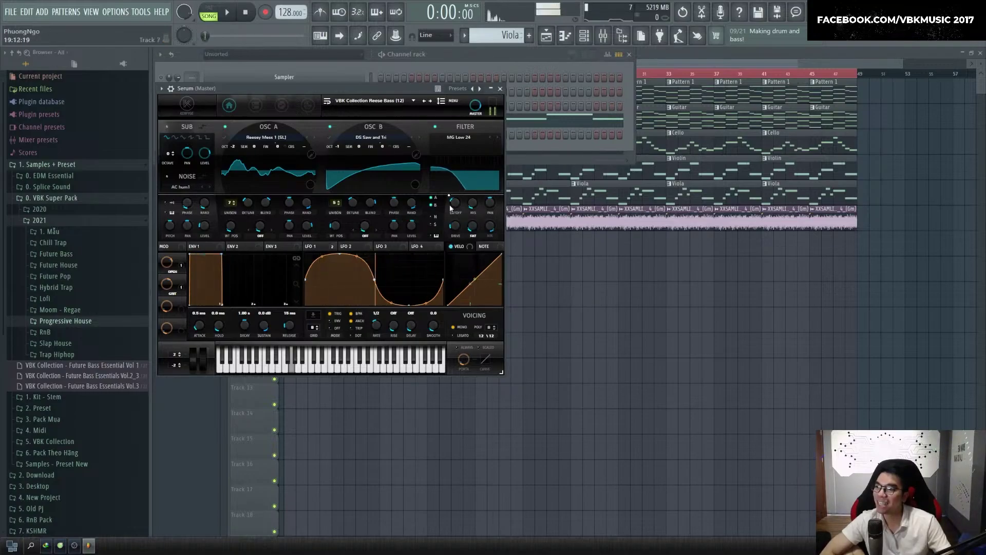
left_click(499, 89)
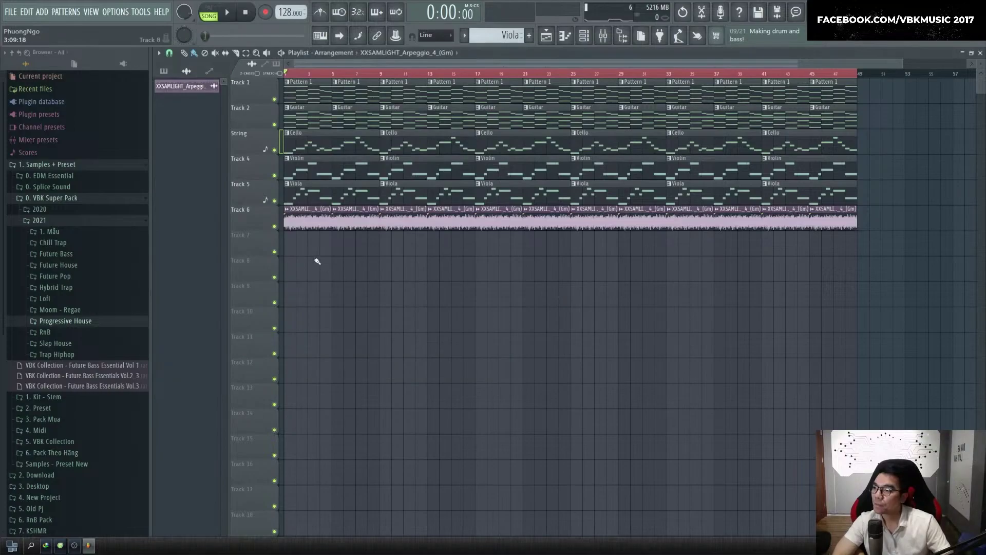
Create a new pattern, place it at the start of track 7 and start playback
key("F4")
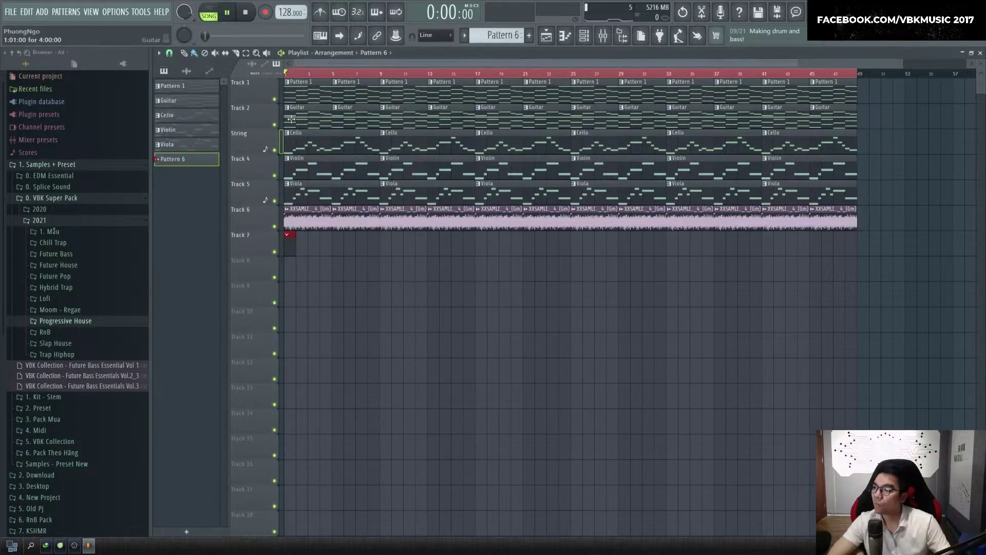
key("space")
Open Pattern 1 in the piano roll and select its lowest notes: F3, A3, E3 and both G3 notes
double_click(296, 93)
scroll(311, 383, "down", 7)
left_click(257, 349, "ctrl+shift")
left_click(359, 308, "ctrl+shift")
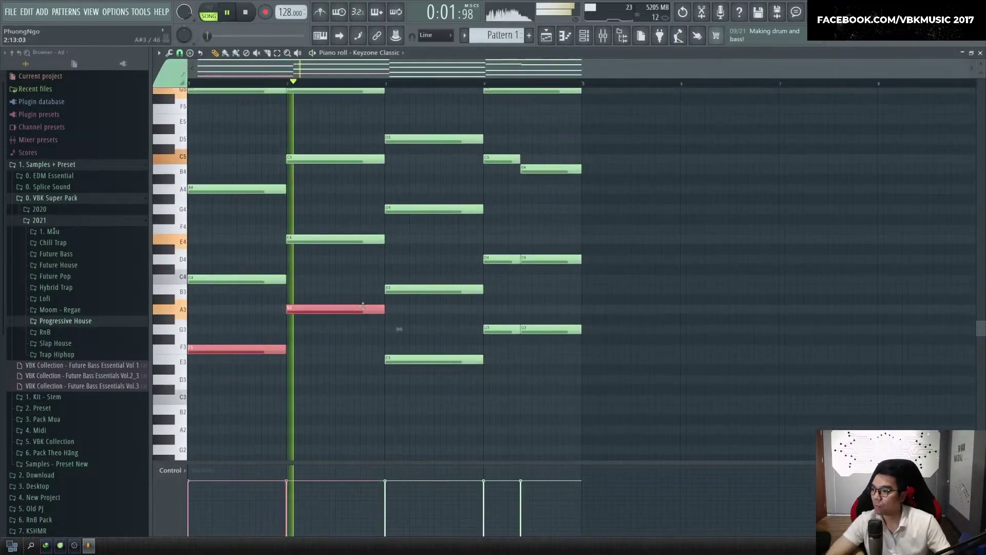
left_click(436, 359, "ctrl+shift")
left_click(502, 329, "ctrl+shift")
left_click(549, 330, "ctrl+shift")
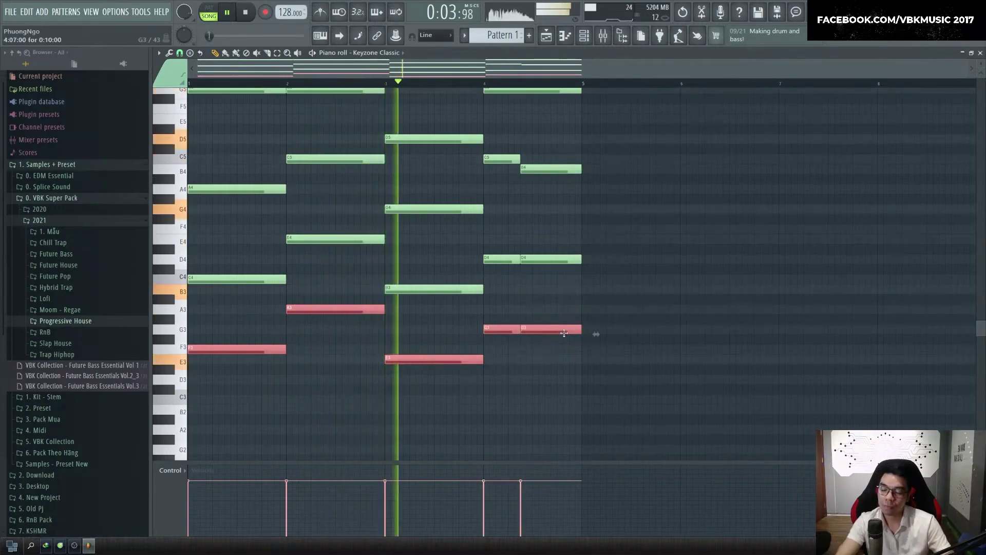
Undo the accidental changes to the bass notes, restore the last G3 note and reselect the lowest note of each chord
key("ctrl+z")
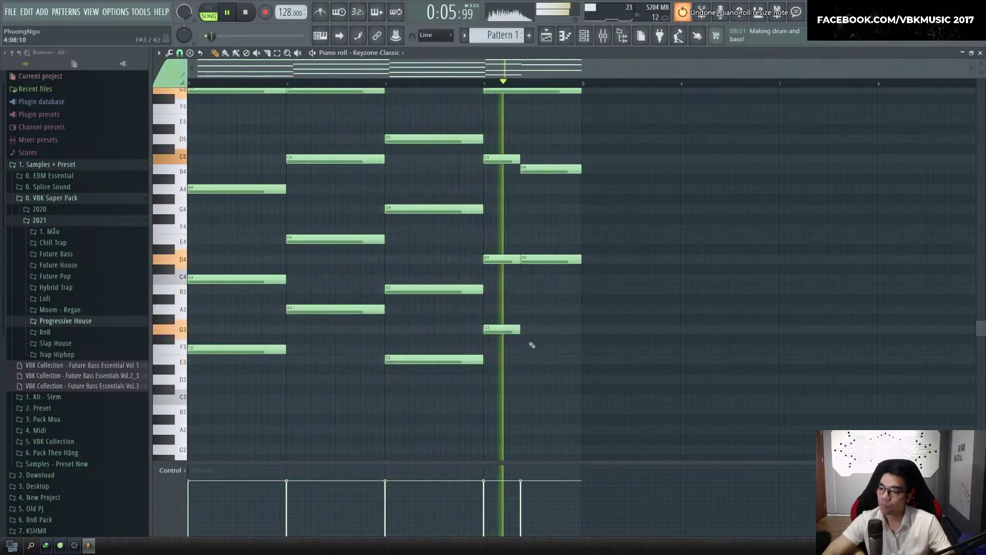
left_click(534, 339)
left_click_drag(535, 339, 582, 329)
mouse_move(604, 361)
left_mouse_down()
mouse_move(553, 339)
mouse_move(526, 365)
mouse_move(385, 363)
left_mouse_up()
key("ctrl+z")
left_click_drag(348, 334, 340, 307)
left_click_drag(259, 335, 254, 364)
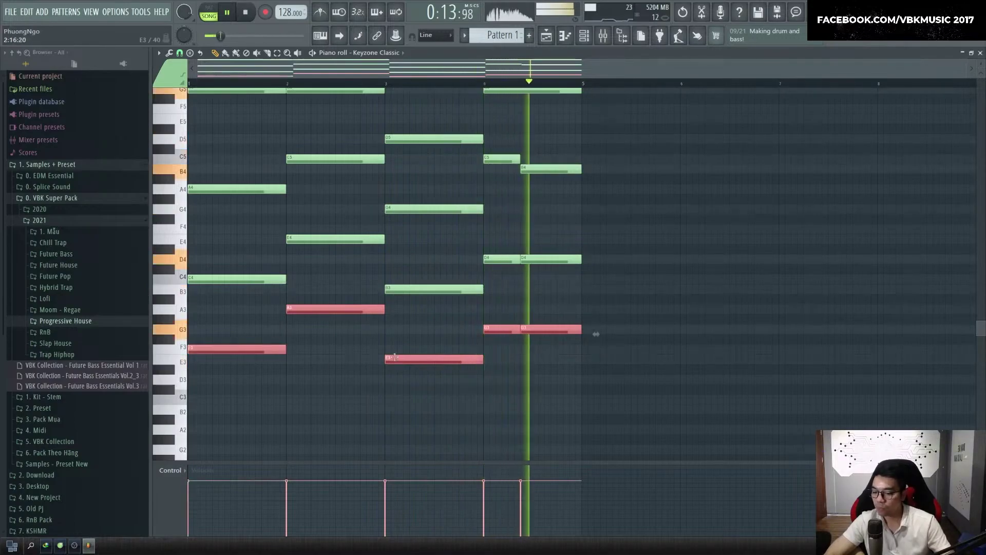
Paste the copied lowest chord notes into Serum's piano roll in Pattern 6, one octave higher, and play them unselected
key("F5")
key("space")
double_click(291, 251)
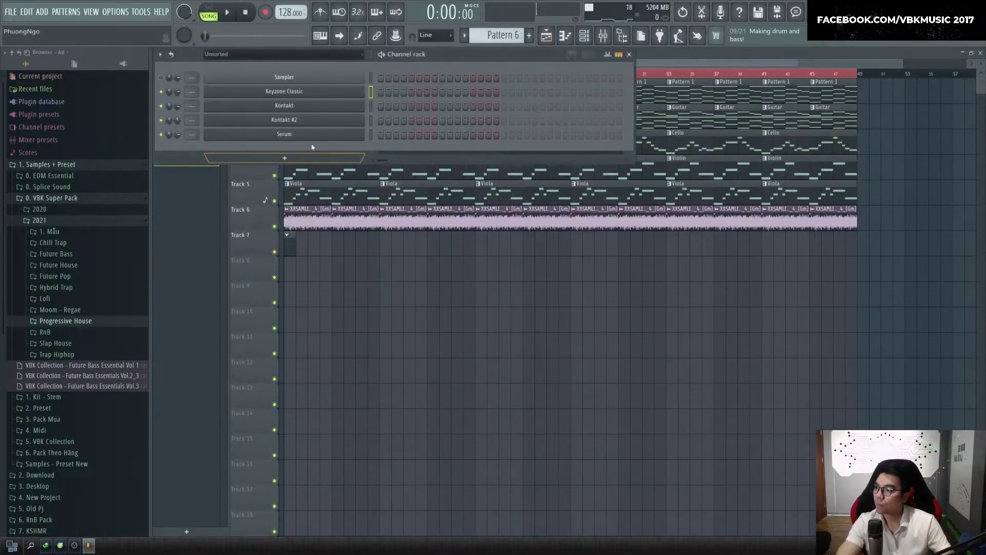
right_click(362, 133)
left_click(390, 135)
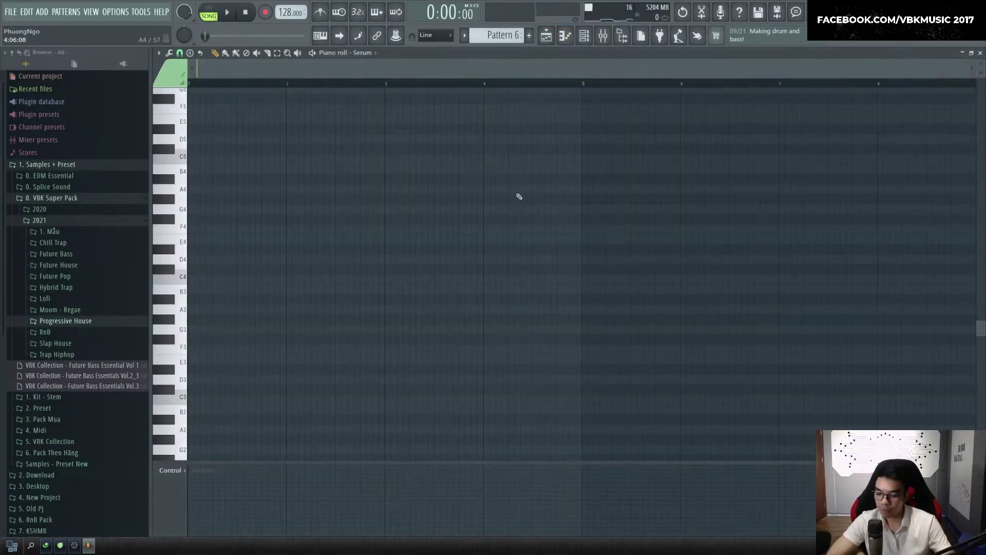
key("ctrl+v")
key("space")
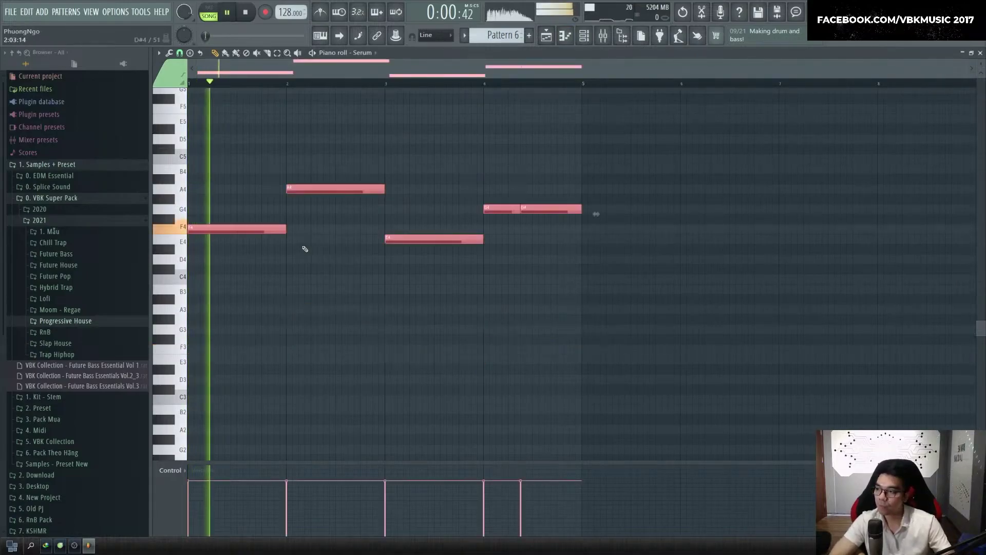
scroll(341, 288, "up", 2)
key("ctrl+d")
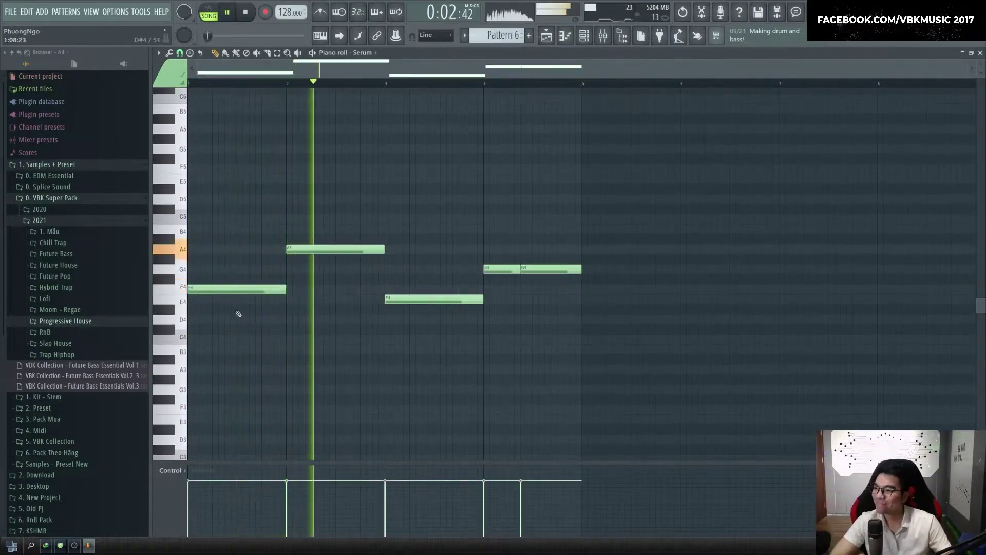
Shorten the first F4 bass note and add a short G4 note just before bar 2, checking the line in playback
key("space")
key("space")
scroll(211, 310, "up", 3)
left_click_drag(354, 289, 348, 270)
key("space")
left_click(345, 260)
key("space")
left_click_drag(491, 269, 354, 278)
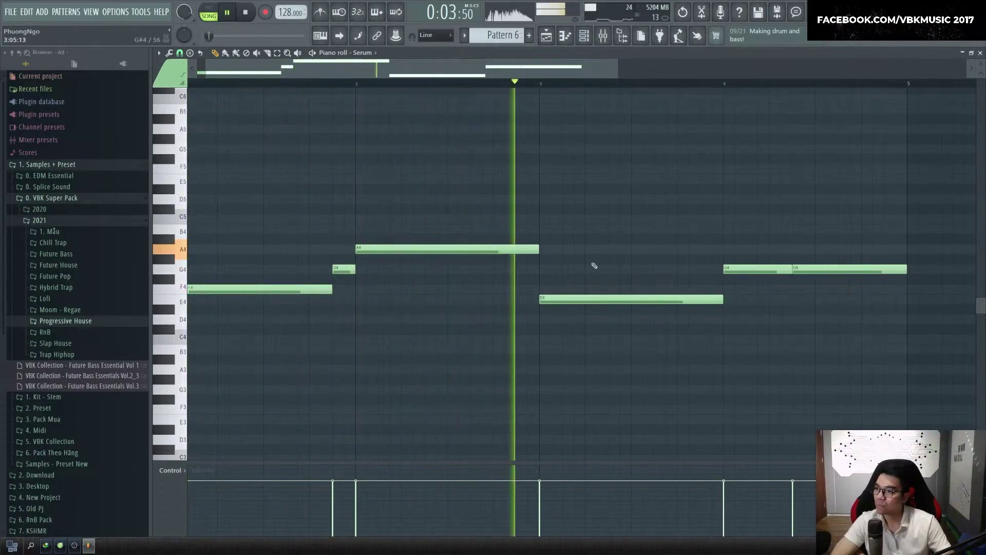
key("space")
key("space")
mouse_move(721, 300)
left_mouse_down()
mouse_move(633, 302)
mouse_move(724, 303)
left_mouse_up()
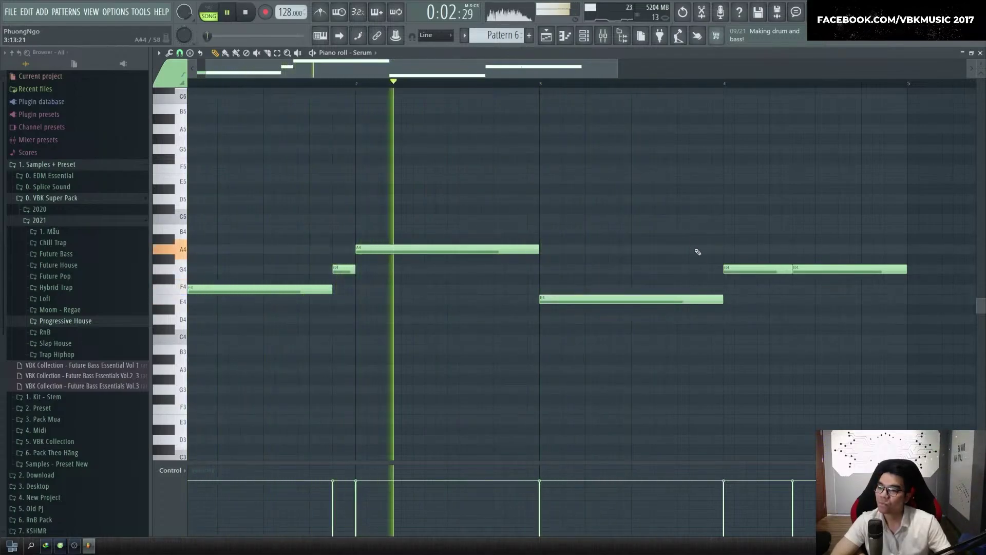
scroll(710, 306, "down", 2)
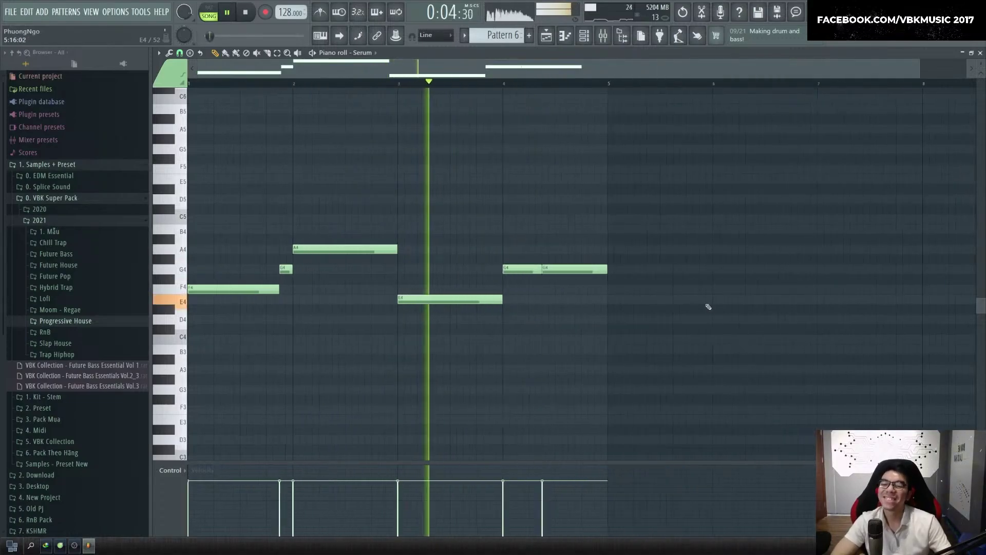
Repeat the Pattern 6 bass clip along track 7 through bar 48 in the playlist
key("F5")
key("space")
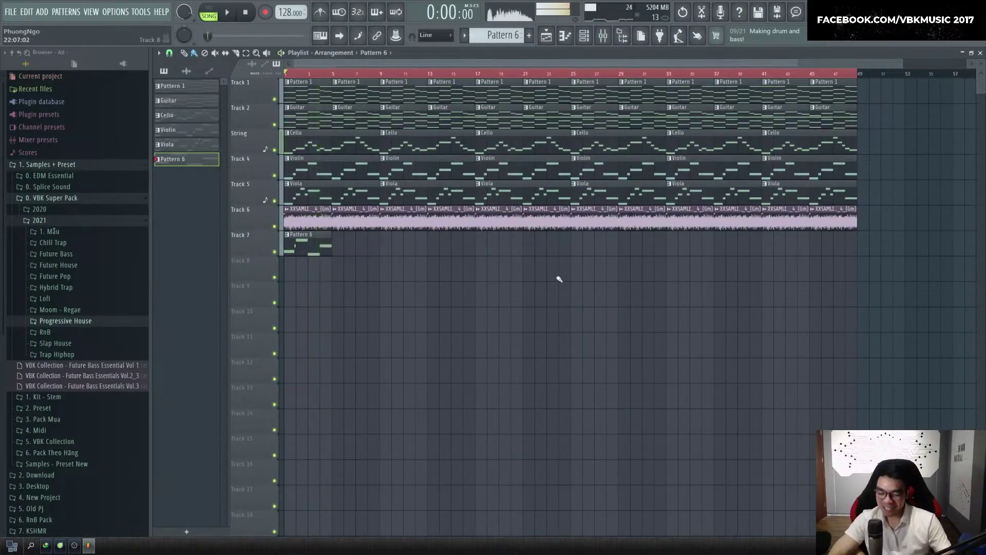
left_click_drag(851, 249, 315, 253)
left_click_drag(401, 251, 365, 250)
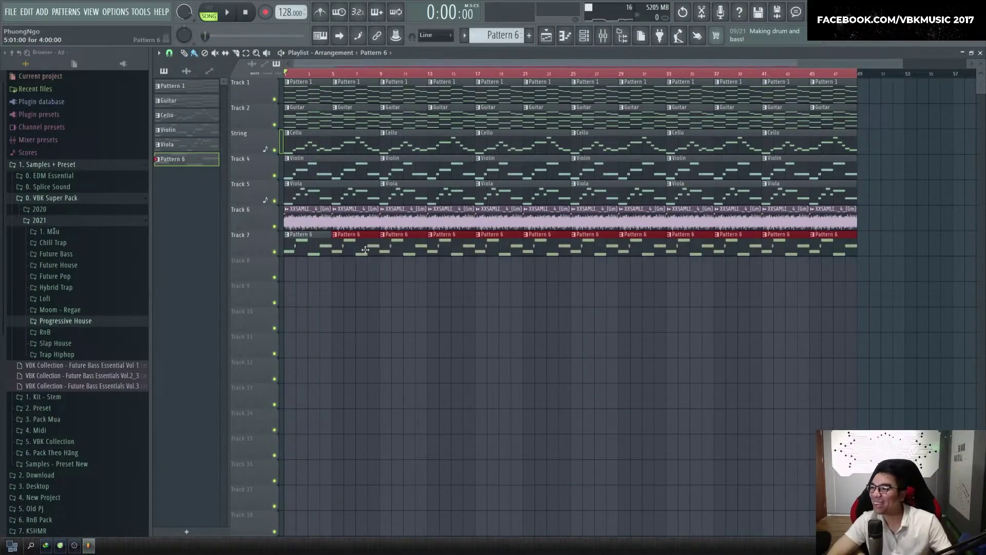
Play the arrangement and set the Serum channel volume to about 60%
key("space")
key("F6")
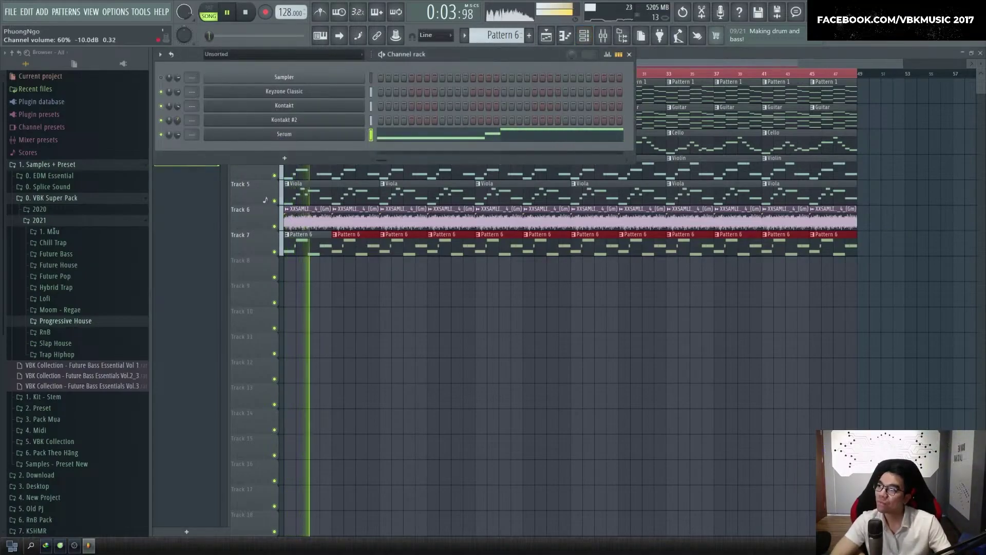
left_click(452, 326)
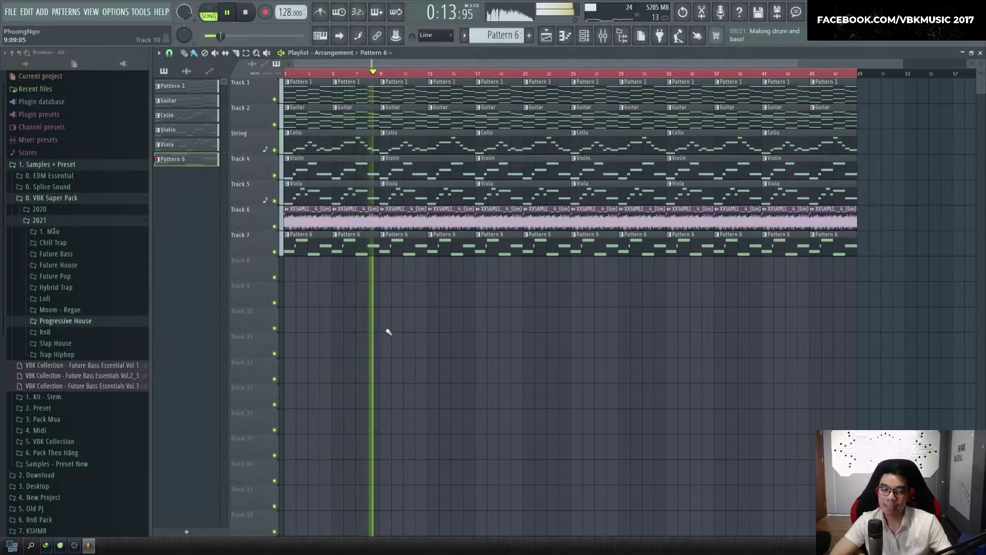
Listen to the Viola and Violin tracks soloed in turn, restore all tracks and stop playback
left_click(275, 201, "ctrl")
key("space")
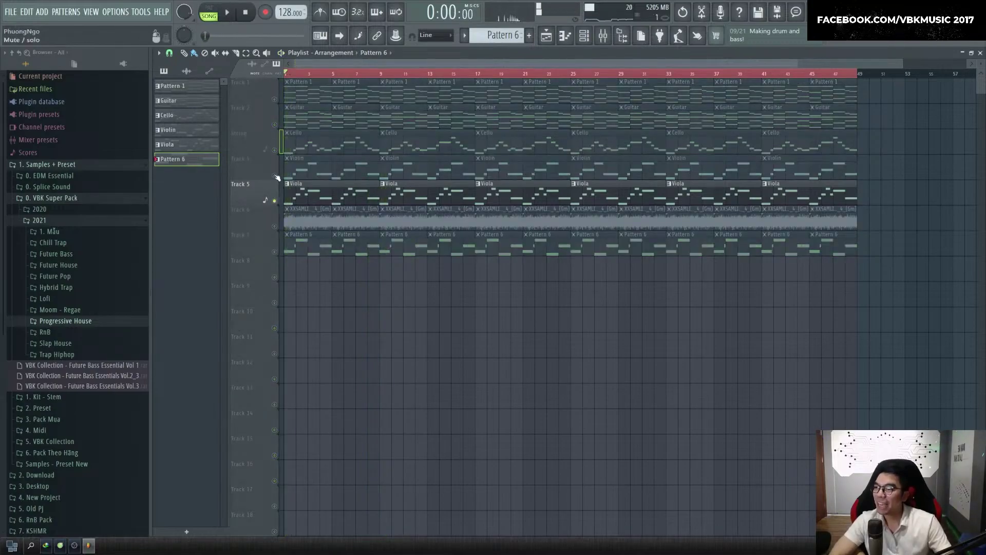
left_click(274, 176, "ctrl")
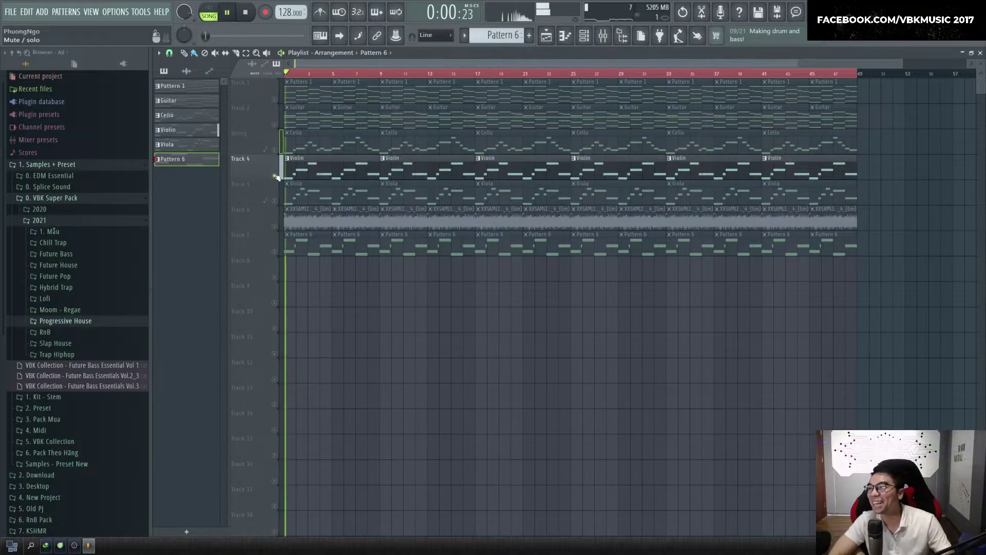
left_click(275, 176, "ctrl")
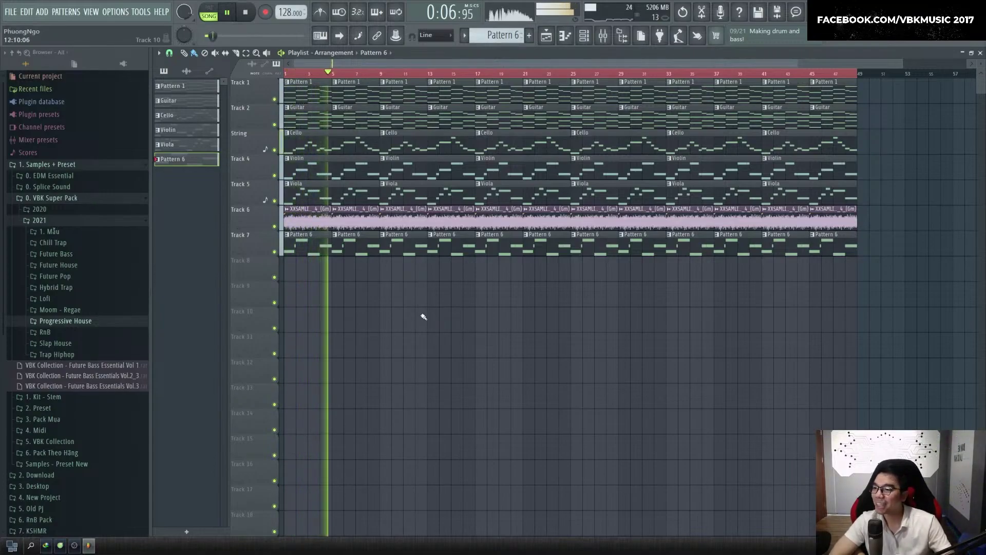
key("space")
Open the KSHMR_Shaker_Loops folder under 0. EDM Essential, 0. KSHMR, KSHMR_Drums_Loops, KSHMR_Drum_Loops_Solo in the sample browser
left_click(56, 197)
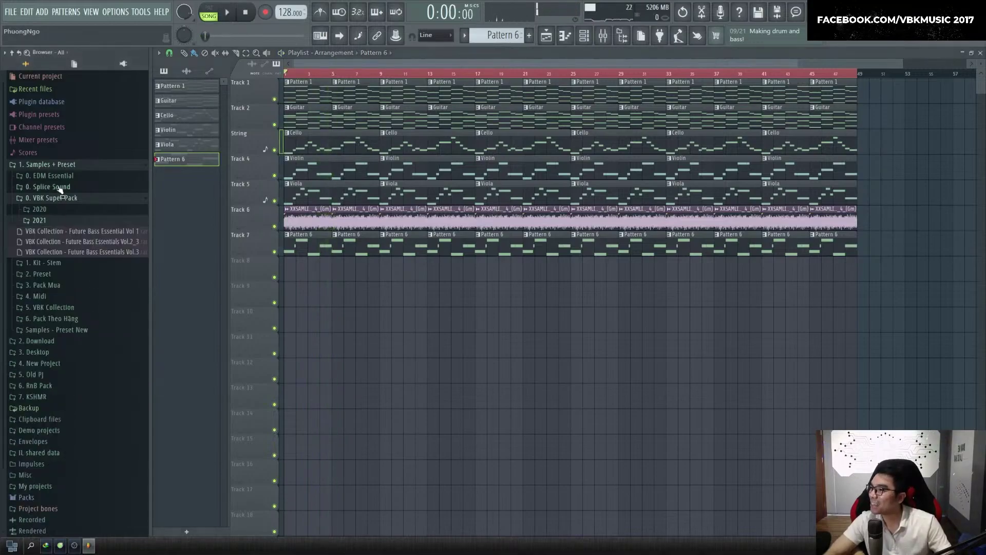
left_click(61, 176)
left_click(67, 188)
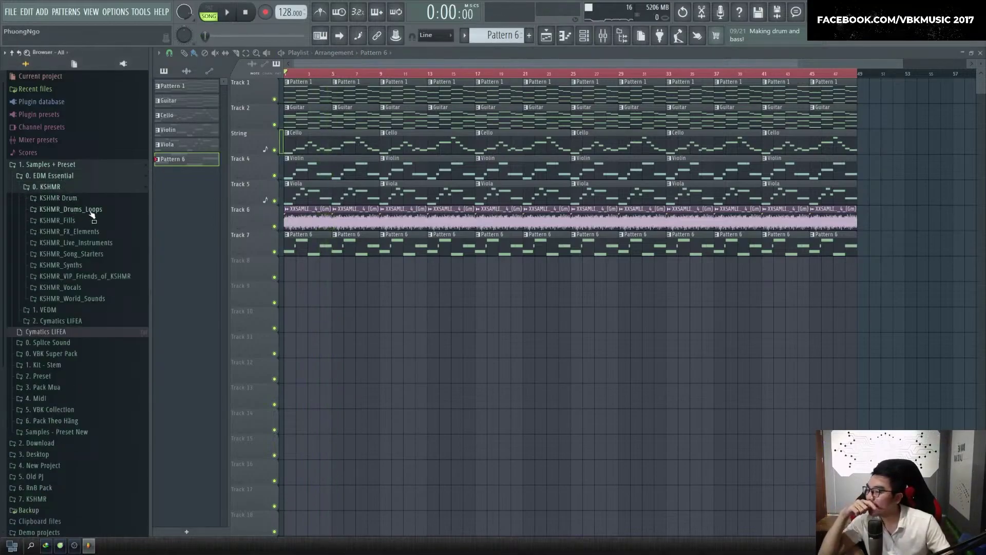
left_click(92, 211)
left_click(100, 232)
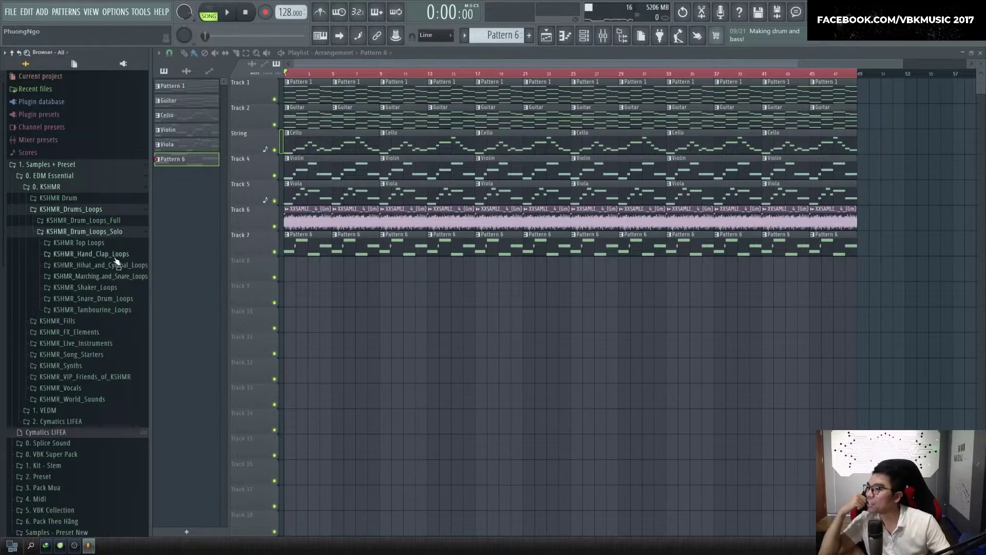
left_click(102, 288)
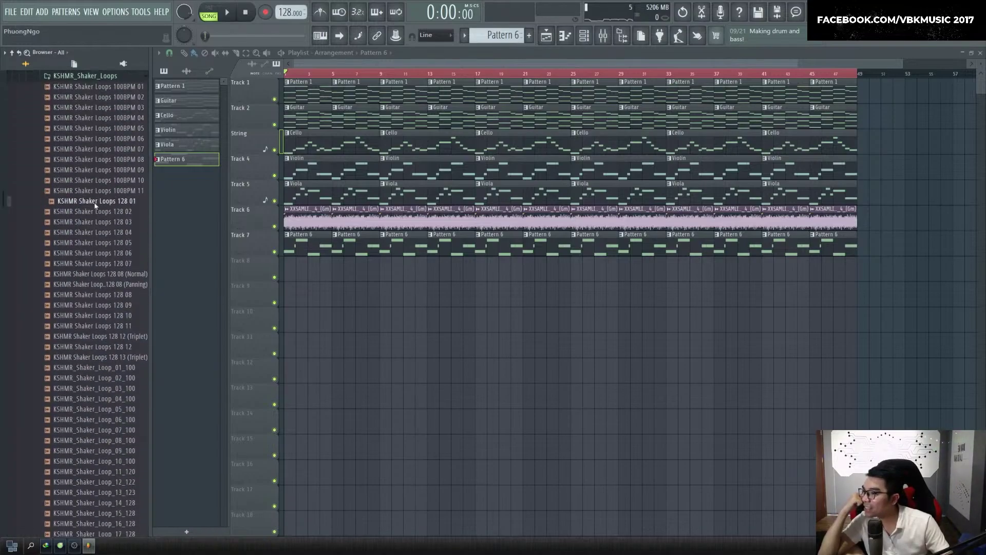
Place KSHMR Shaker Loops 128 01 on track 8, repeat it from bar 1 through bar 48, and check its channel volume during playback
left_click_drag(115, 211, 327, 272)
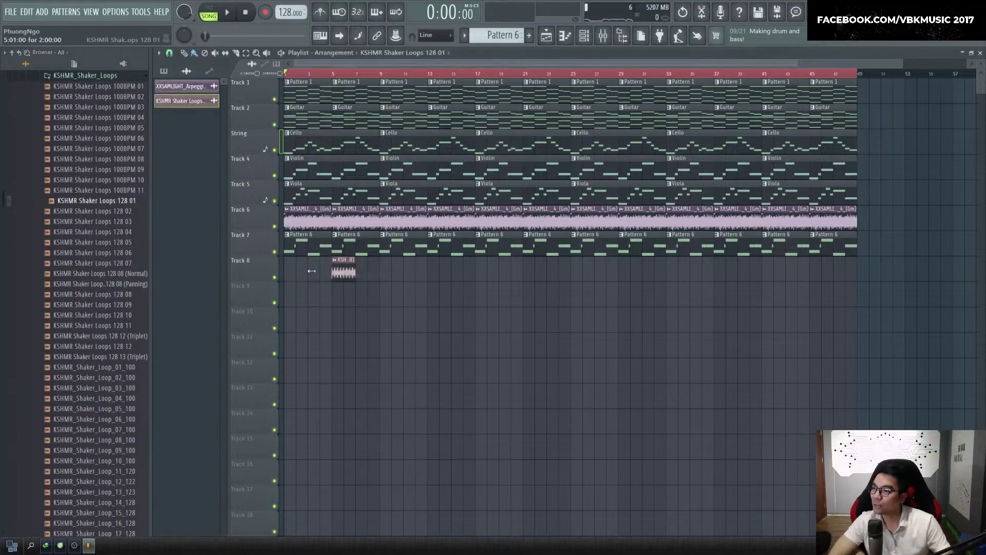
left_click_drag(852, 272, 228, 284)
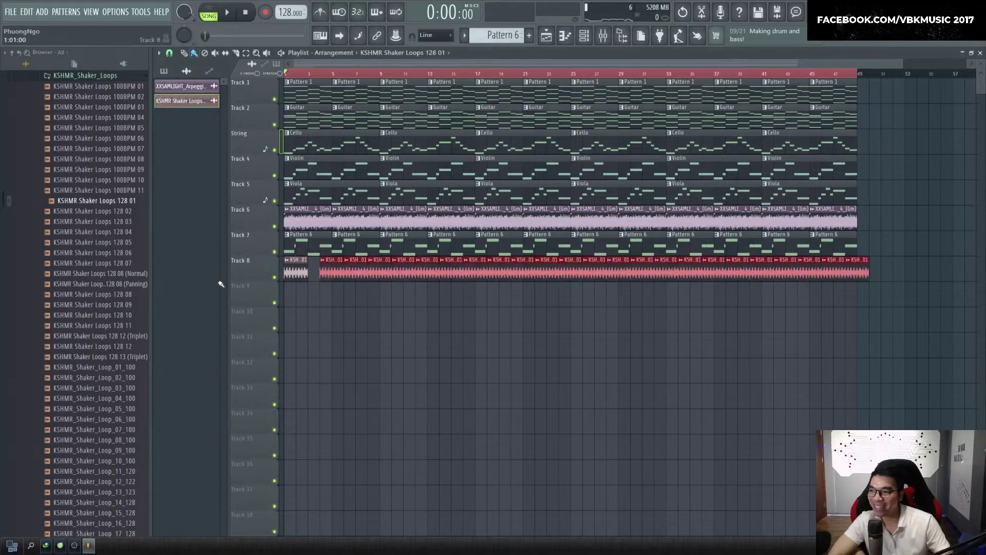
key("space")
double_click(331, 276)
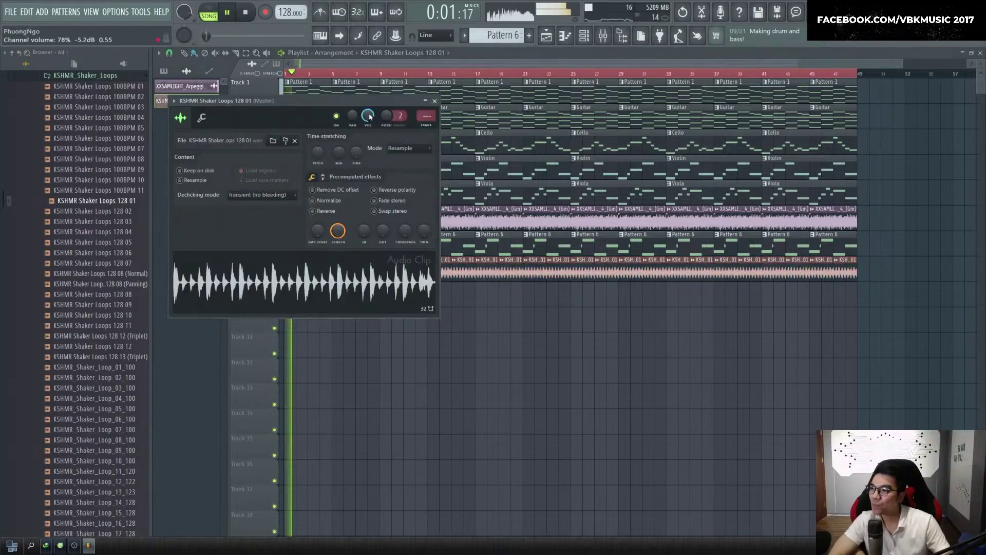
left_click(434, 101)
Collapse the shaker loops, stop playback and open the Real Hi Hat Loops 128BPM folder under KSHMR_Hihat_and_Cymbal_Loops
scroll(99, 248, "up", 10)
left_click(84, 288)
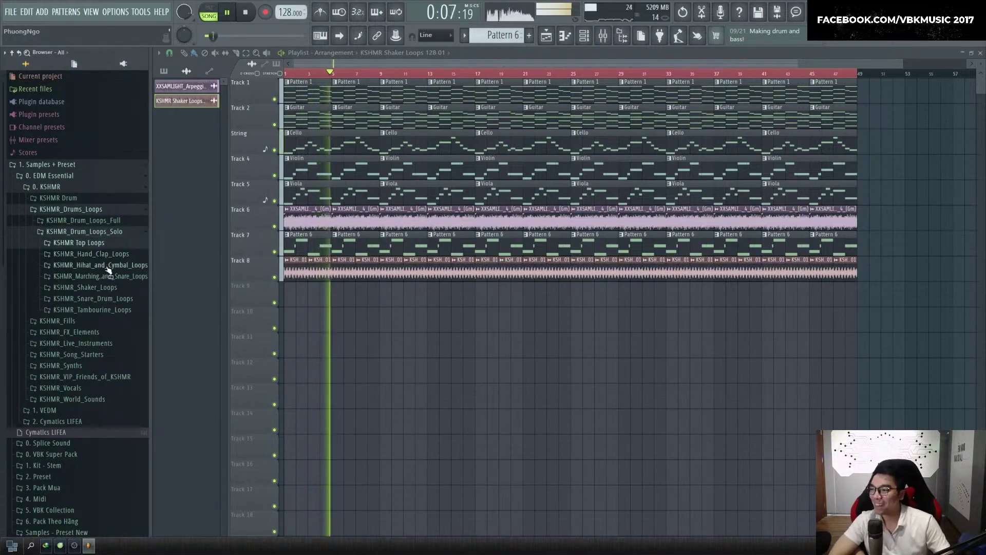
key("space")
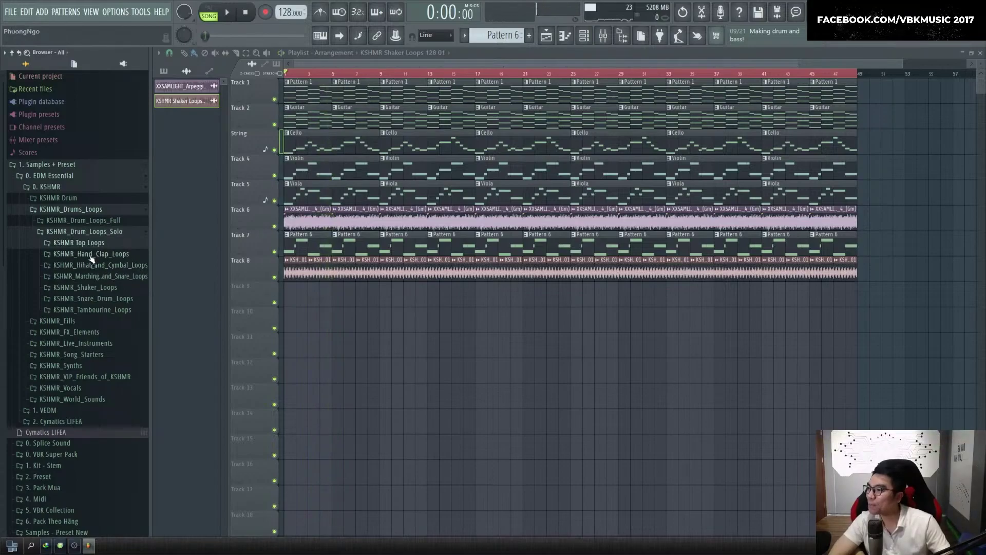
left_click(90, 256)
left_click(93, 251)
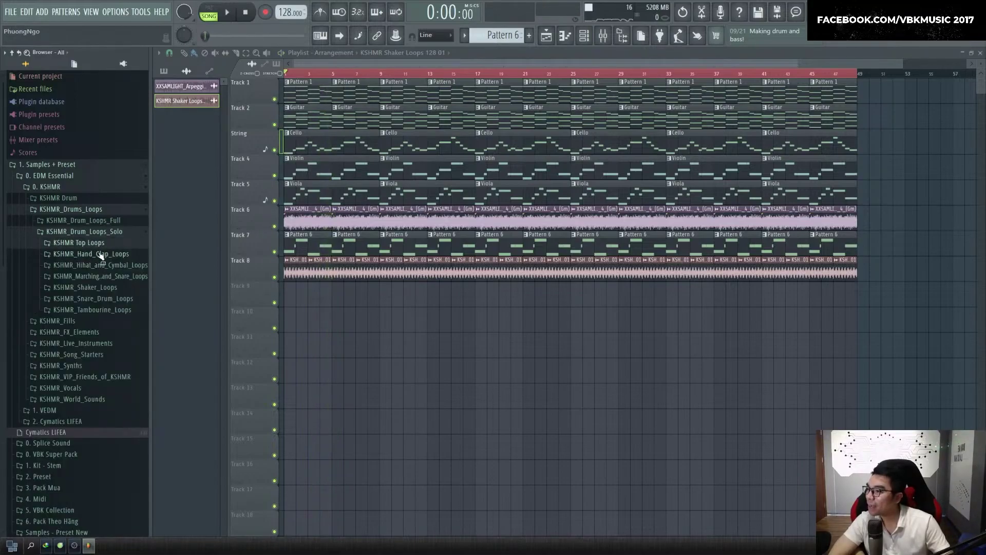
left_click(99, 265)
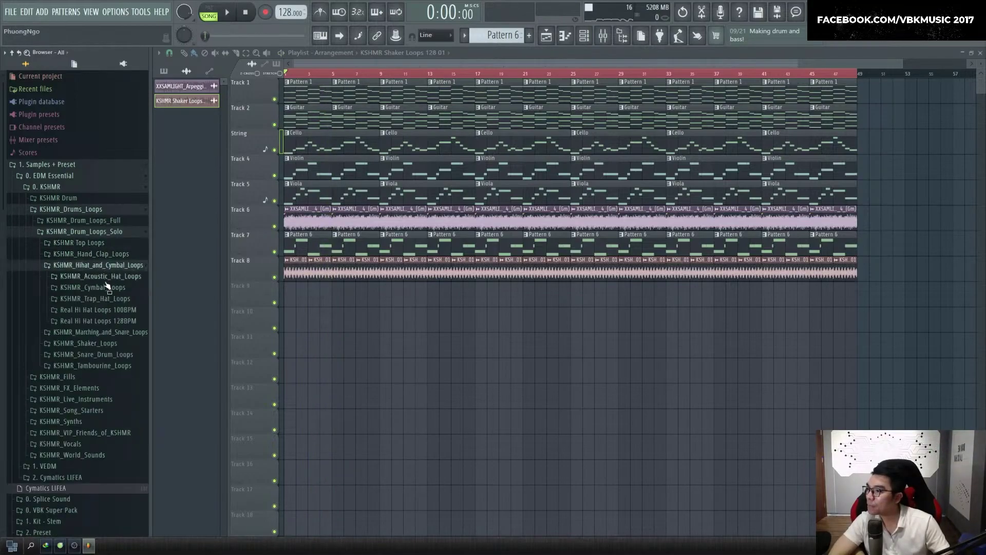
left_click(123, 322)
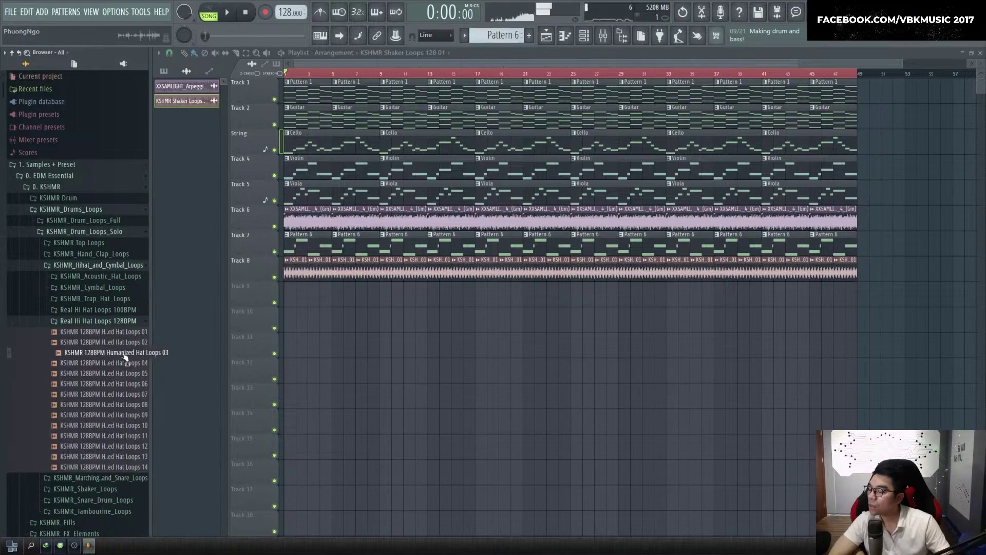
Place KSHMR 128BPM Humanized Hat Loops 02 on track 9, repeat it across the arrangement and set its volume to about 25%
left_click_drag(331, 333, 321, 296)
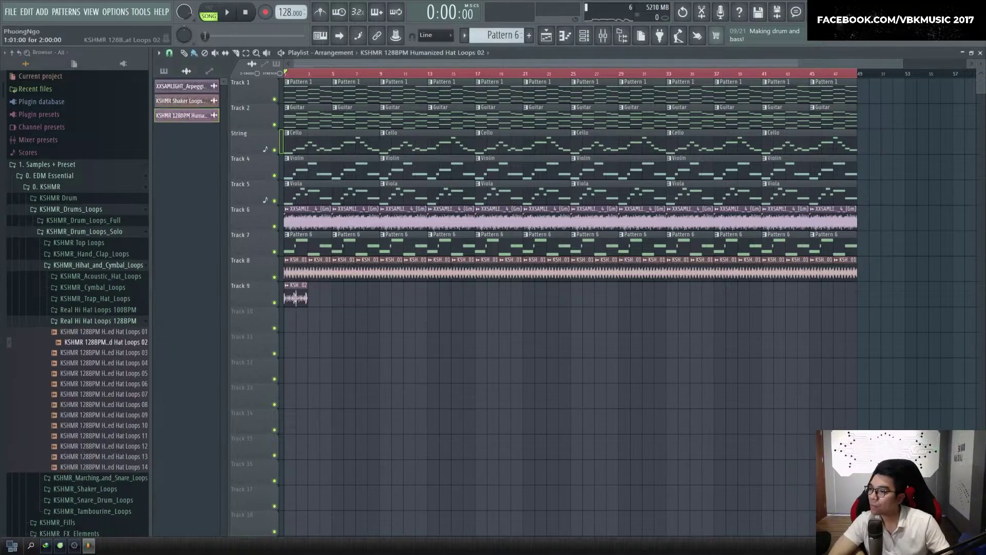
left_click_drag(867, 297, 314, 298)
key("space")
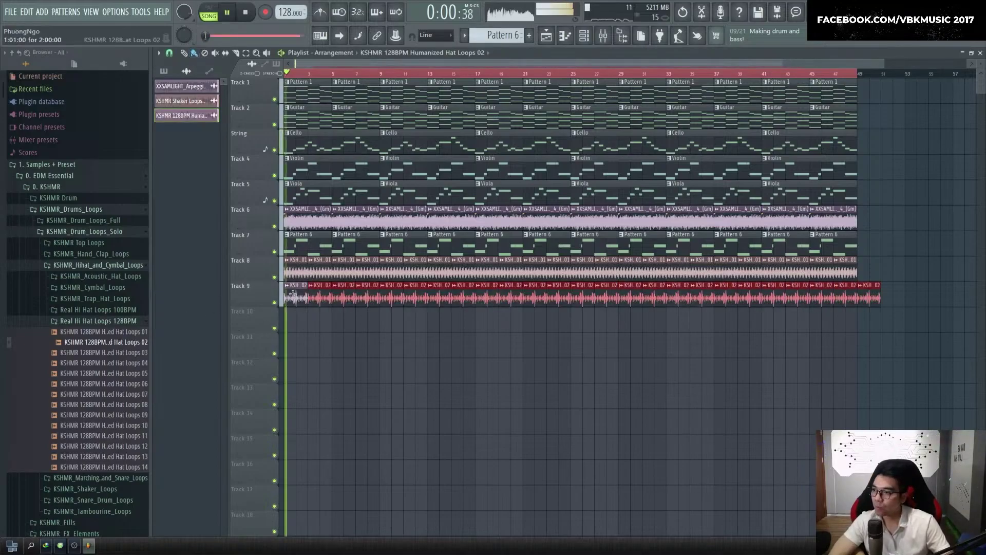
double_click(329, 297)
left_click_drag(379, 129, 379, 170)
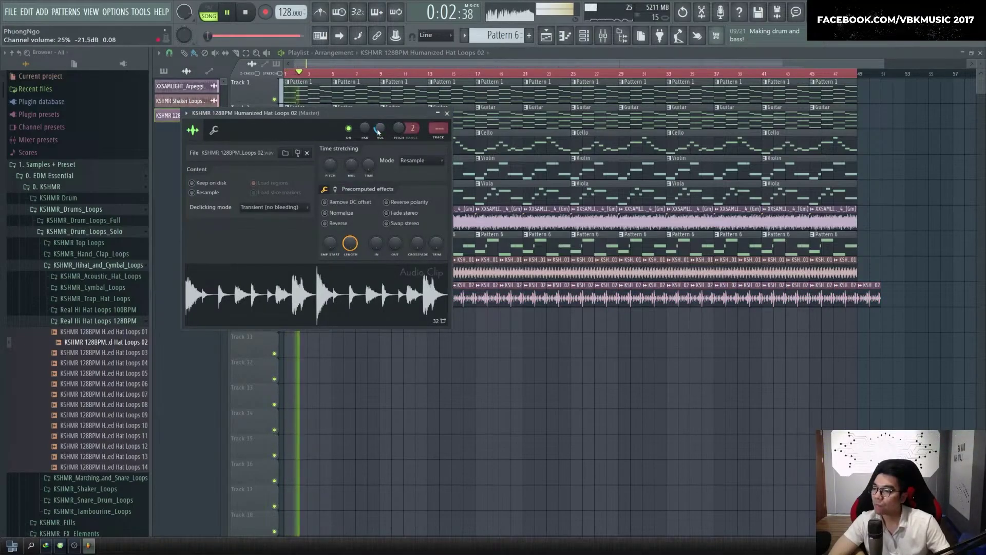
Delete all hat loop clips from track 9 and briefly play the arrangement without them
key("space")
left_click_drag(871, 298, 295, 300)
key("space")
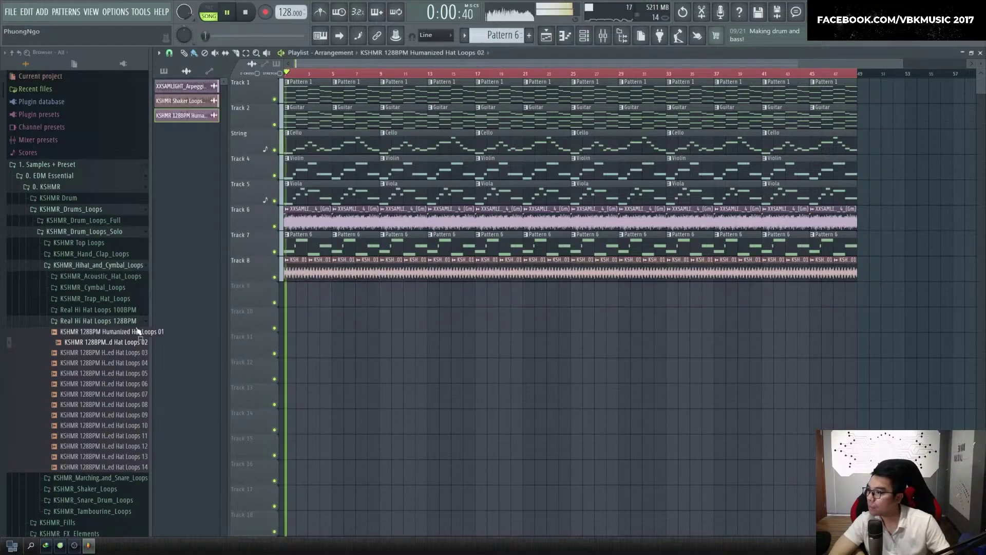
key("space")
Collapse the KSHMR sample folders and open 0. VBK Super Pack > 2021 > Future House > Loop > Drum Loop
left_click(108, 321)
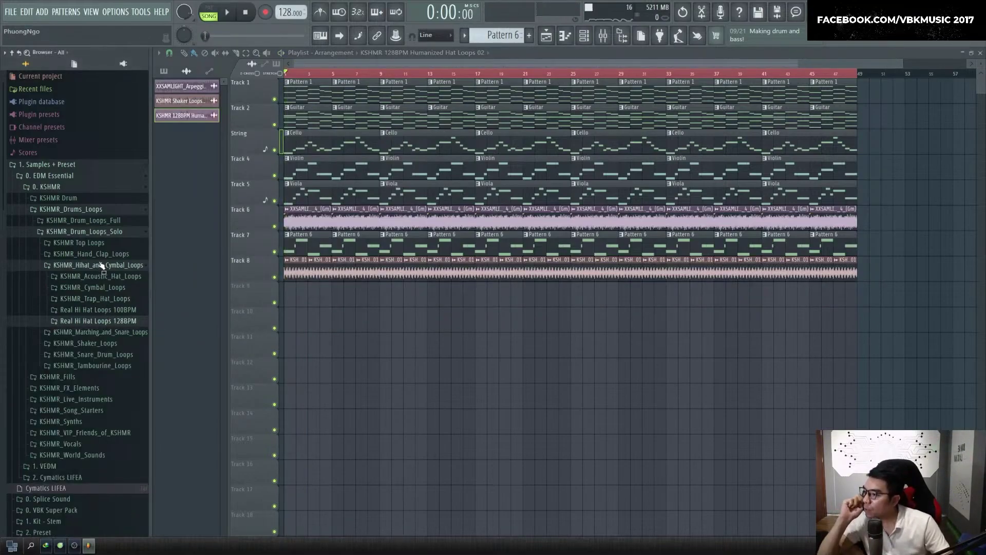
left_click(100, 265)
left_click(105, 232)
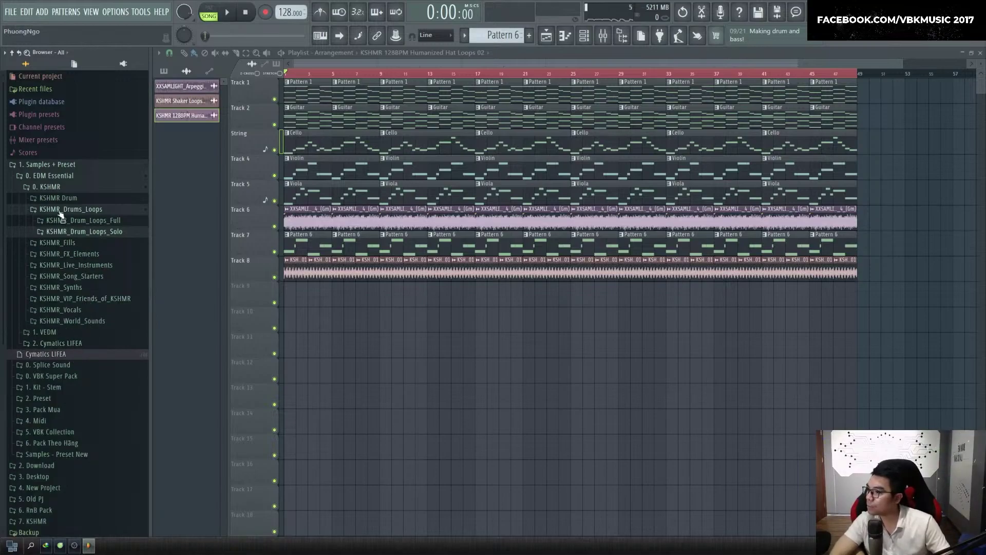
left_click(57, 188)
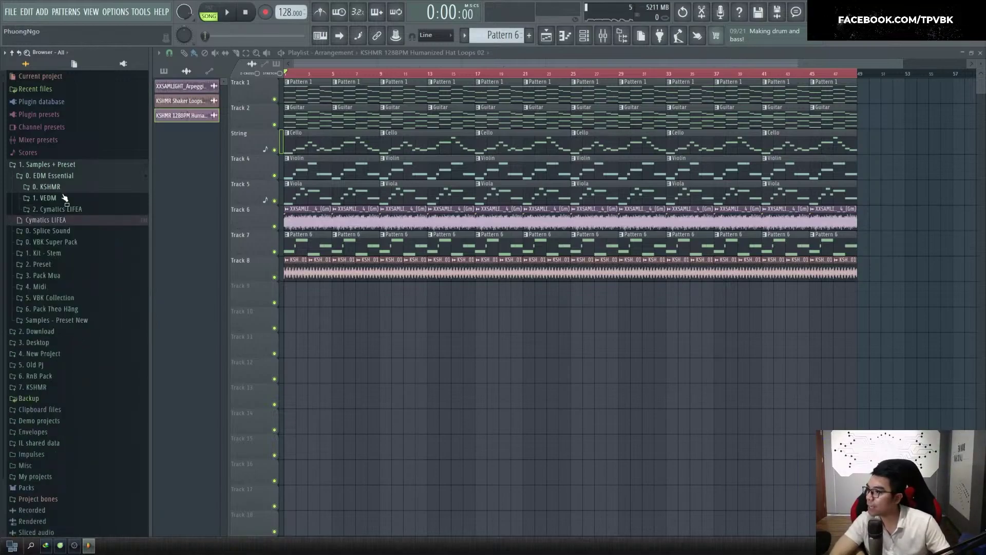
left_click(60, 242)
left_click(40, 220)
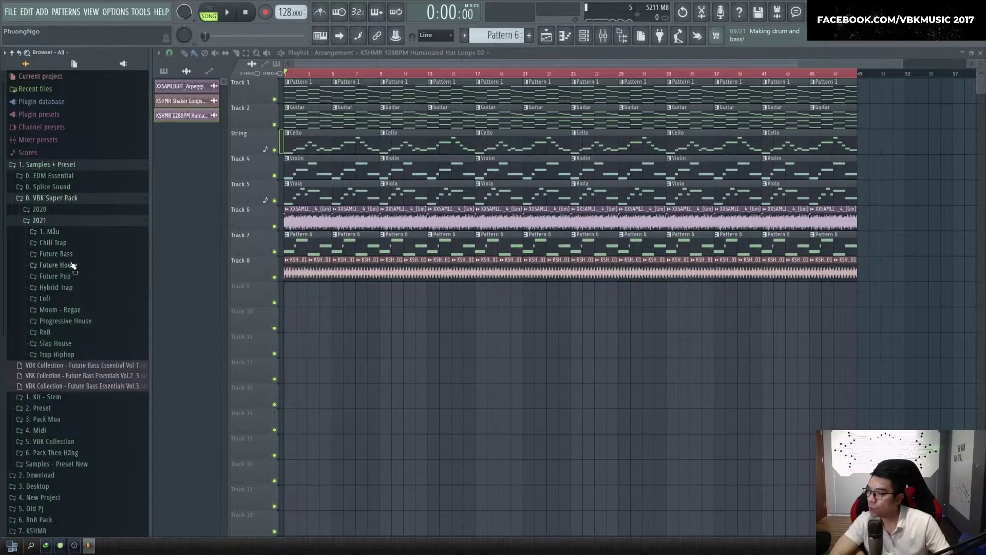
left_click(73, 265)
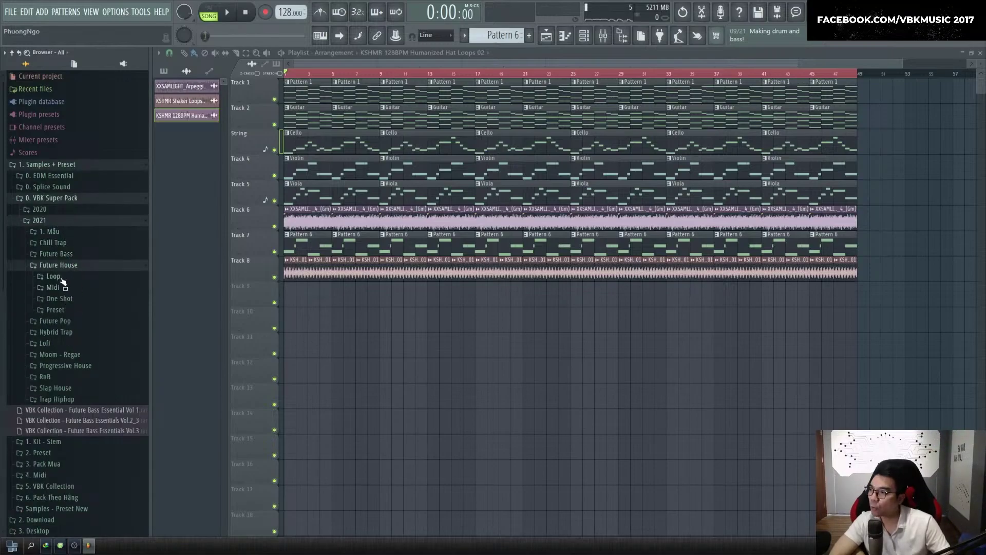
left_click(54, 276)
left_click(82, 291)
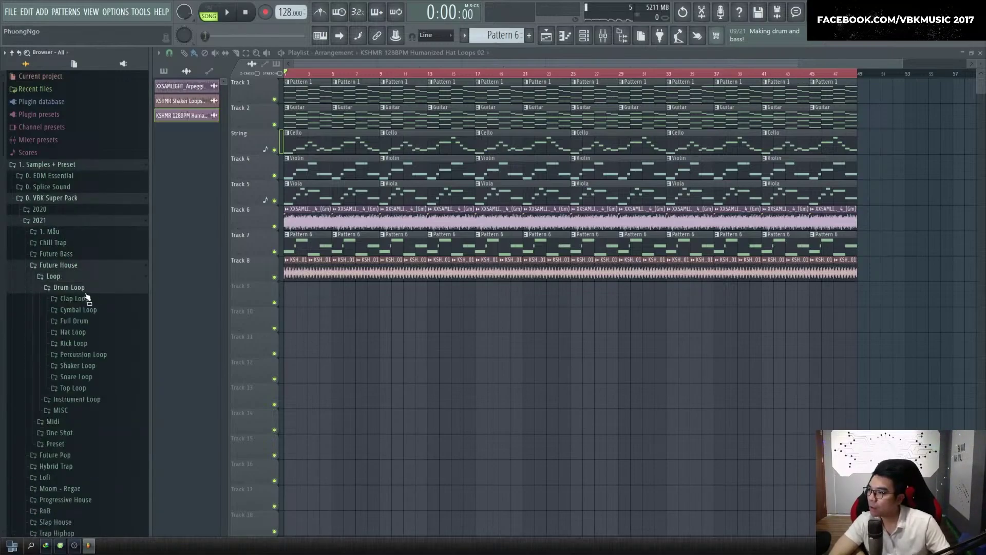
Check the Cymbal Loop folder, then open the Hat Loop folder and audition its FH Drum Loop Hats 124 samples
left_click(98, 312)
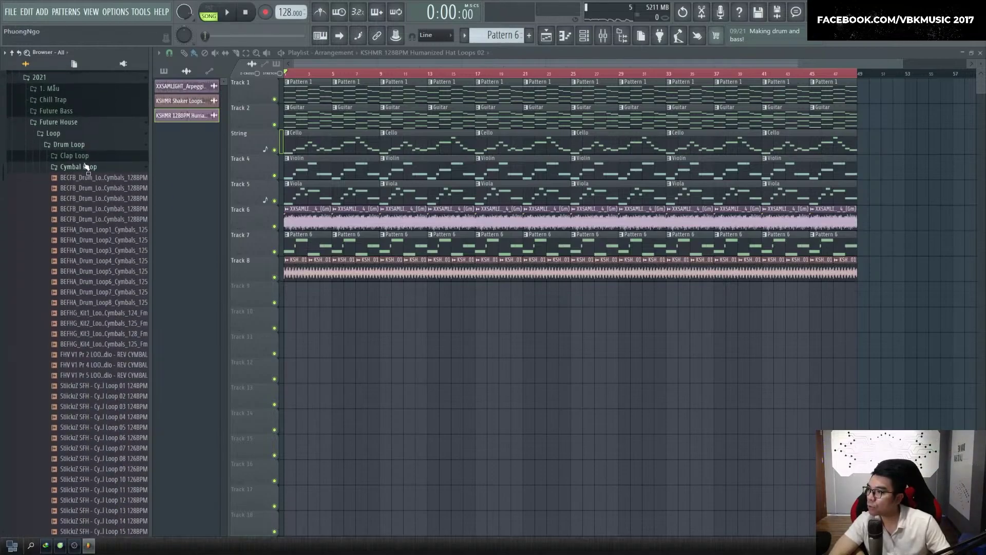
left_click(89, 170)
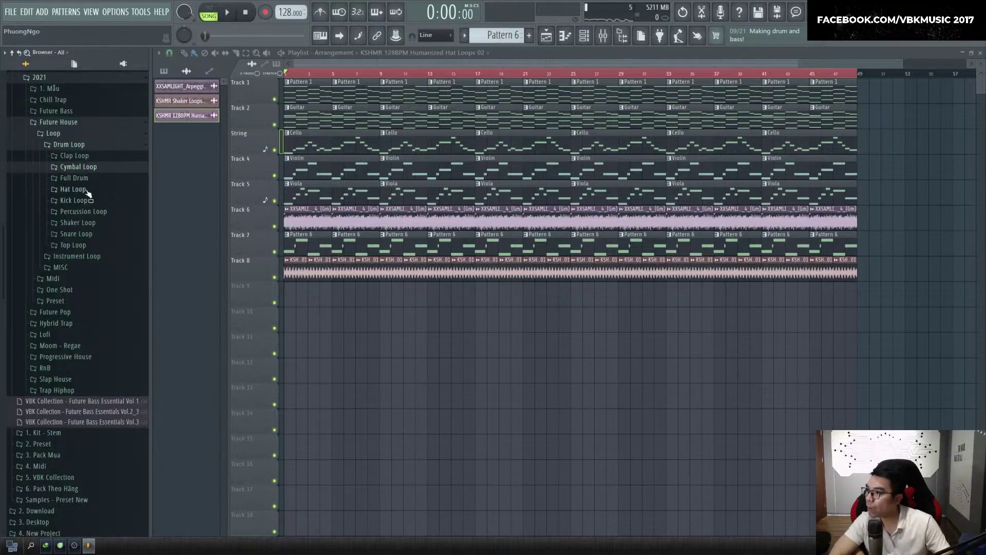
left_click(87, 192)
left_click(94, 204)
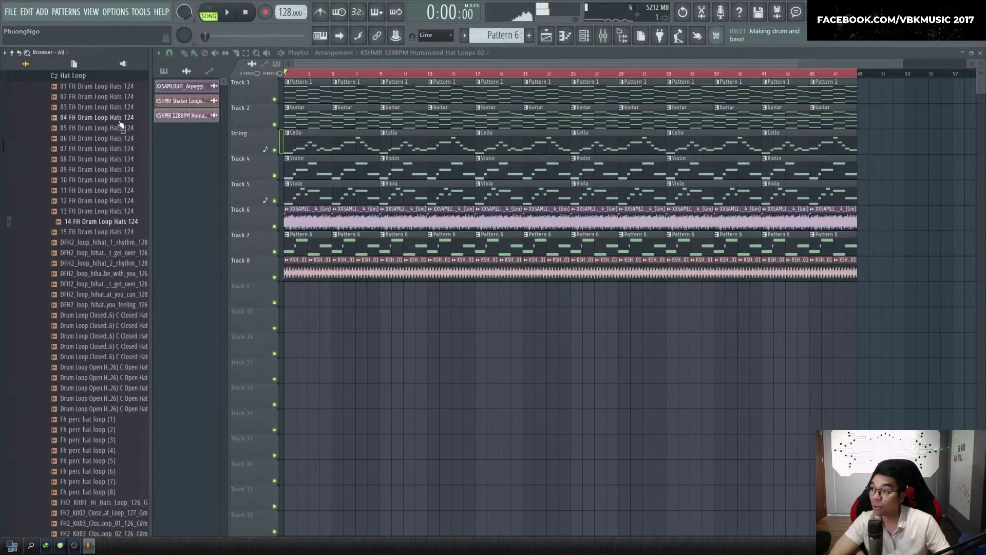
left_click(119, 99)
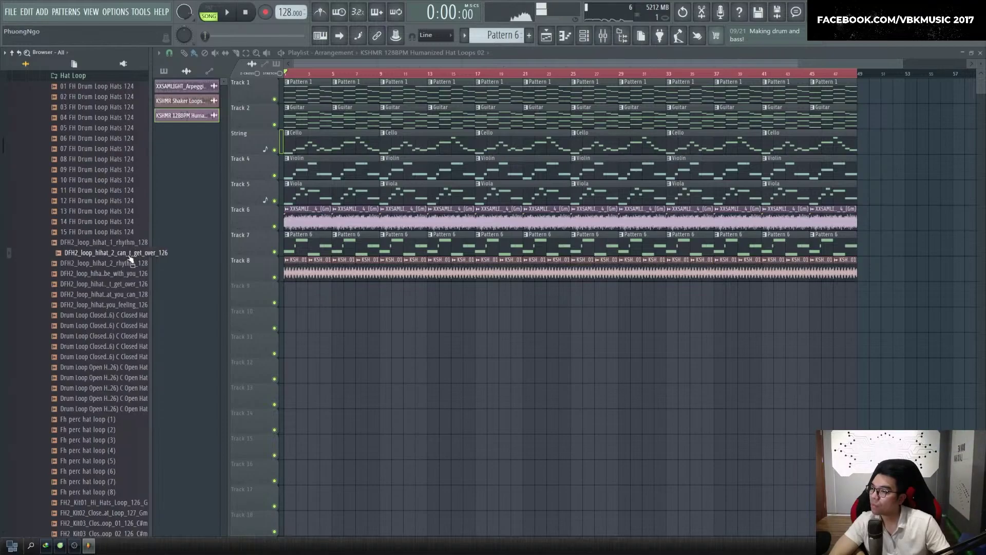
Try DFH2_loop_hihat_1_rhythm_128 at the start of track 9 and play it with the arrangement
left_click_drag(128, 250, 286, 297)
key("space")
scroll(296, 299, "up", 3)
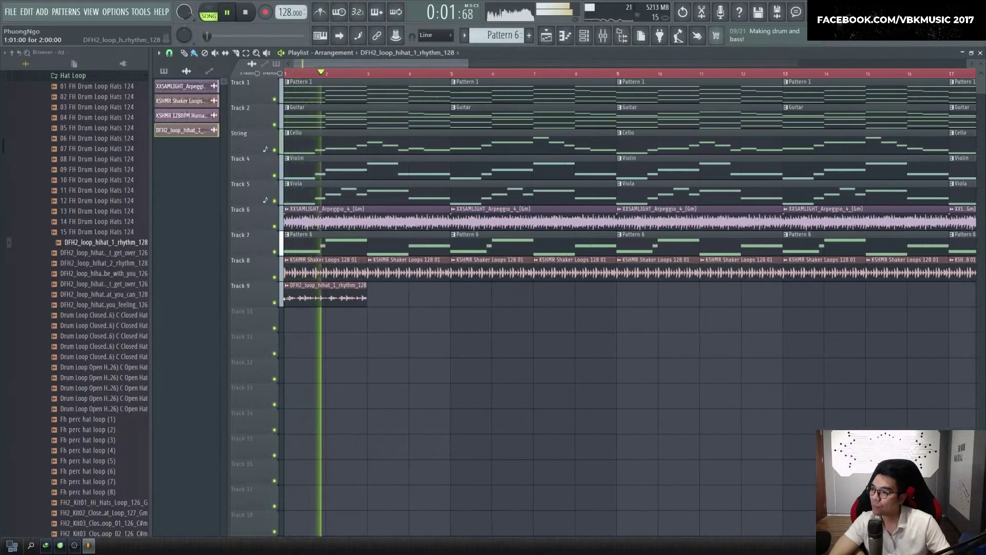
key("space")
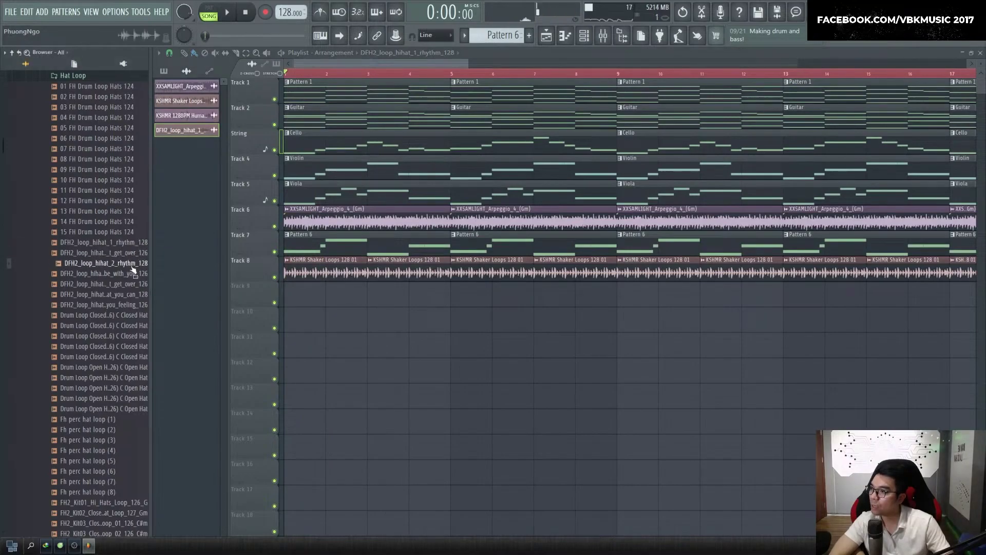
Place DFH2_loop_hihat_2_rhythm_128 at bar 1 of track 9 and set its channel volume to about 55% during playback
left_click_drag(128, 265, 333, 298)
left_click_drag(334, 298, 291, 299)
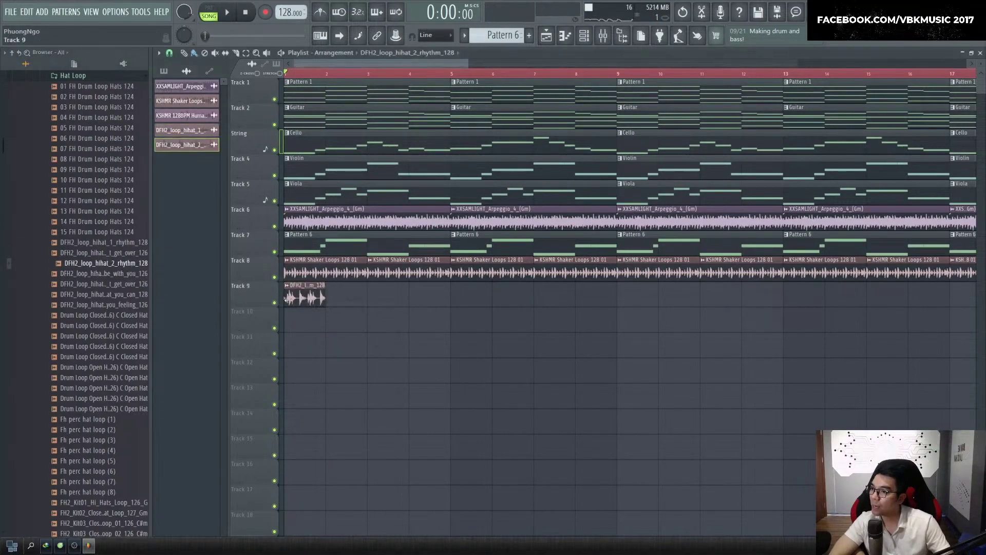
key("space")
double_click(293, 299)
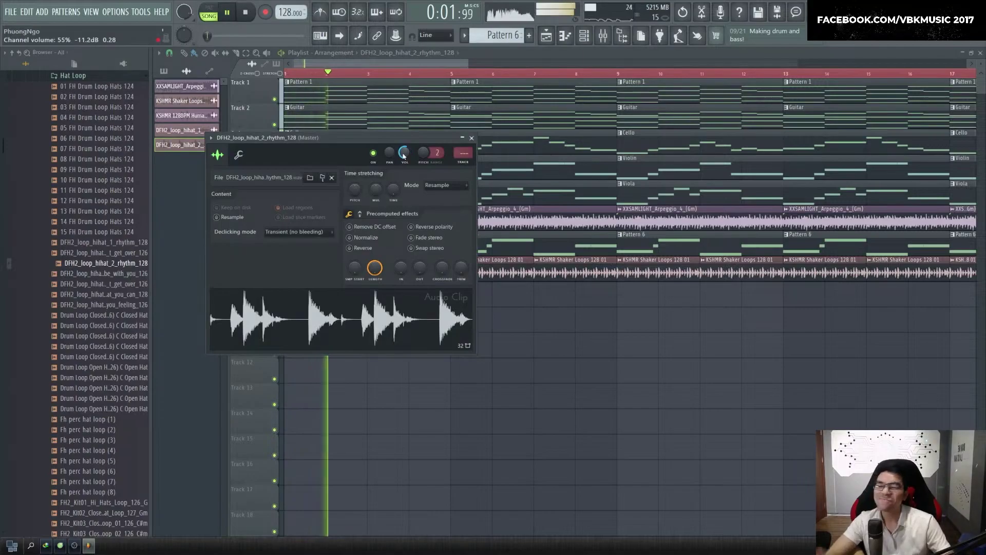
left_click(472, 138)
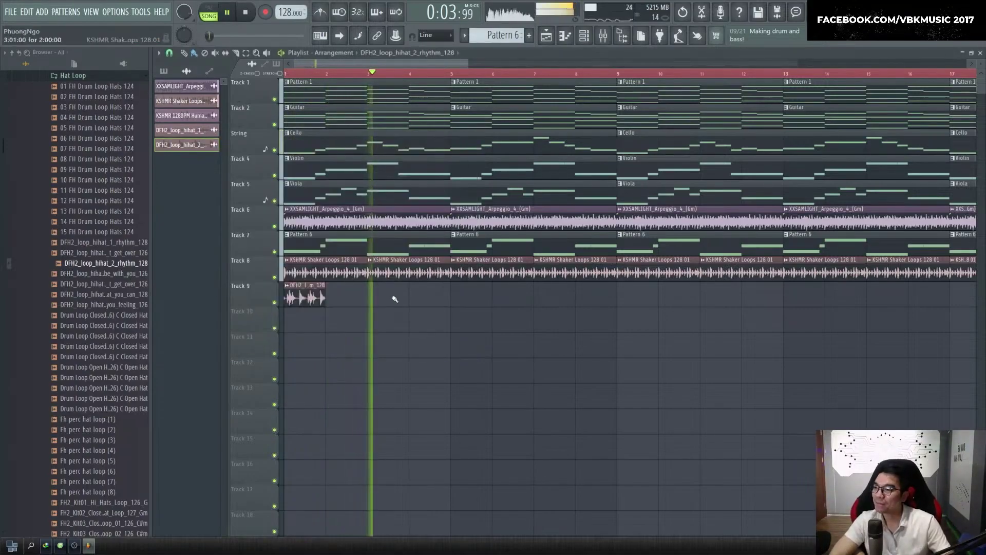
Repeat the hi-hat loop along track 9 across the whole arrangement and set its channel volume to about 58%
key("space")
scroll(537, 291, "down", 3)
left_click_drag(804, 289, 153, 294)
key("space")
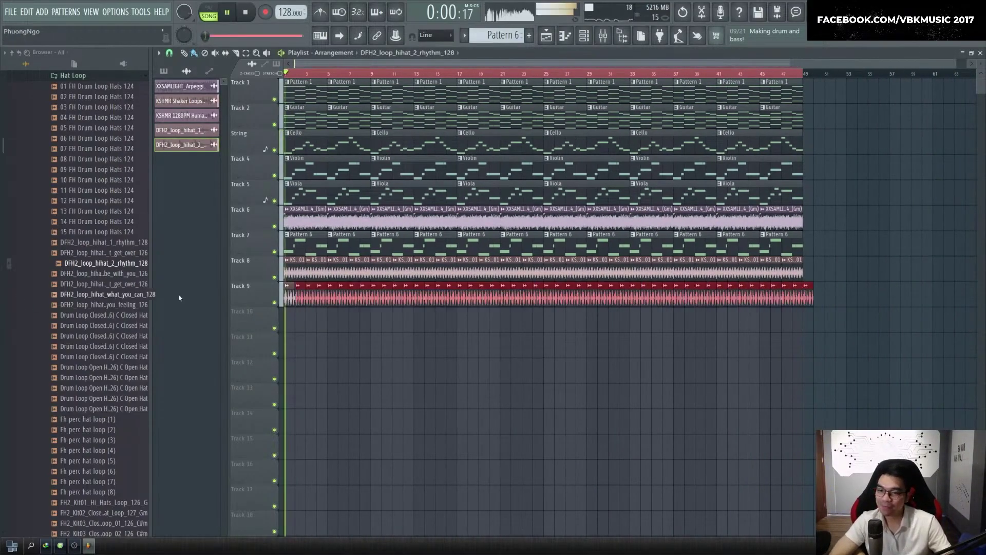
scroll(230, 308, "up", 4)
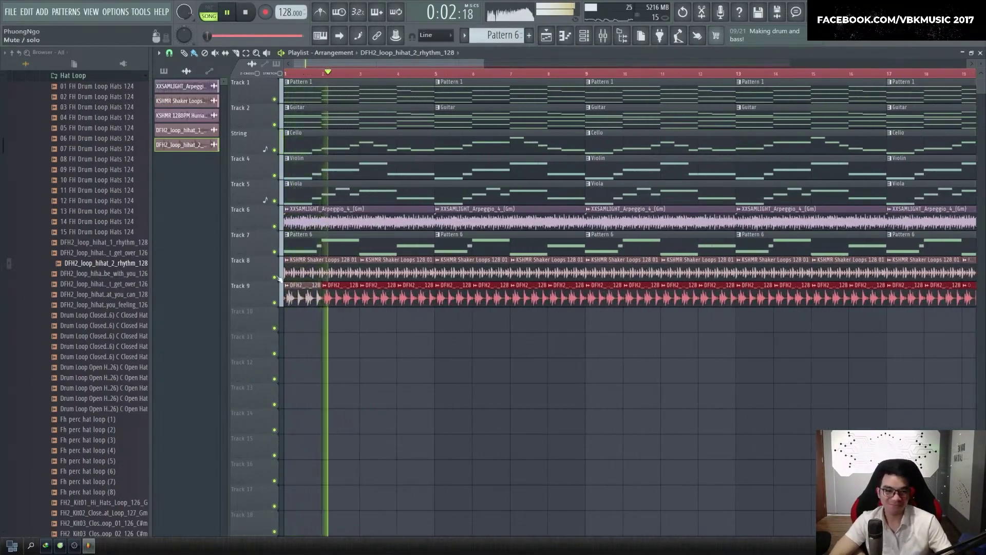
double_click(345, 298)
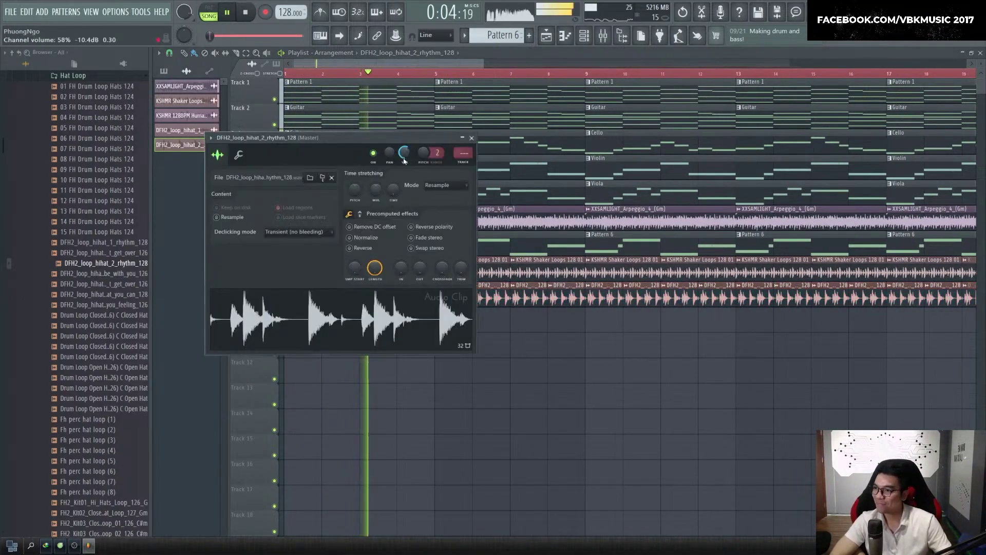
left_click(472, 138)
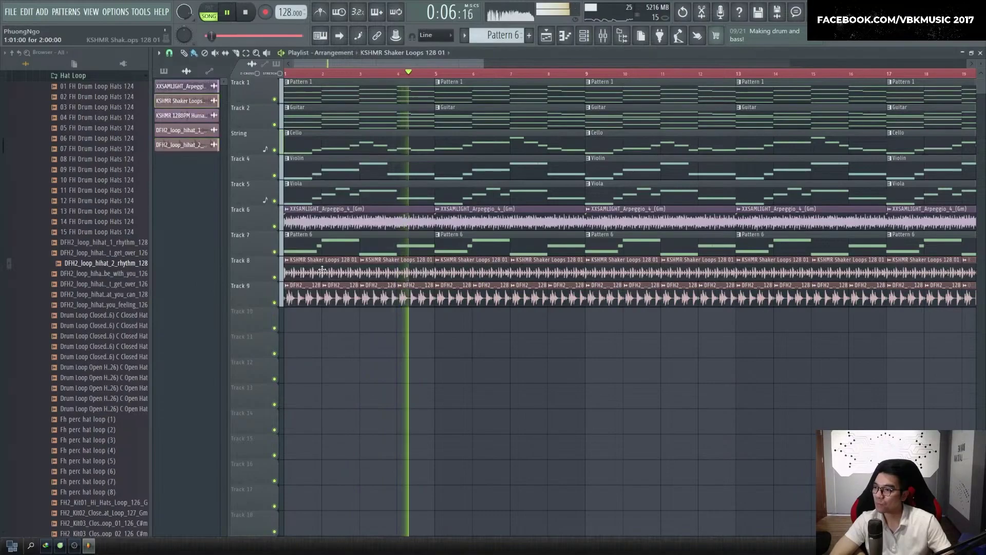
Lower the channel volume of KSHMR Shaker Loops 128 01 on track 8 during playback
double_click(320, 270)
left_click_drag(368, 116, 368, 149)
right_click(436, 350)
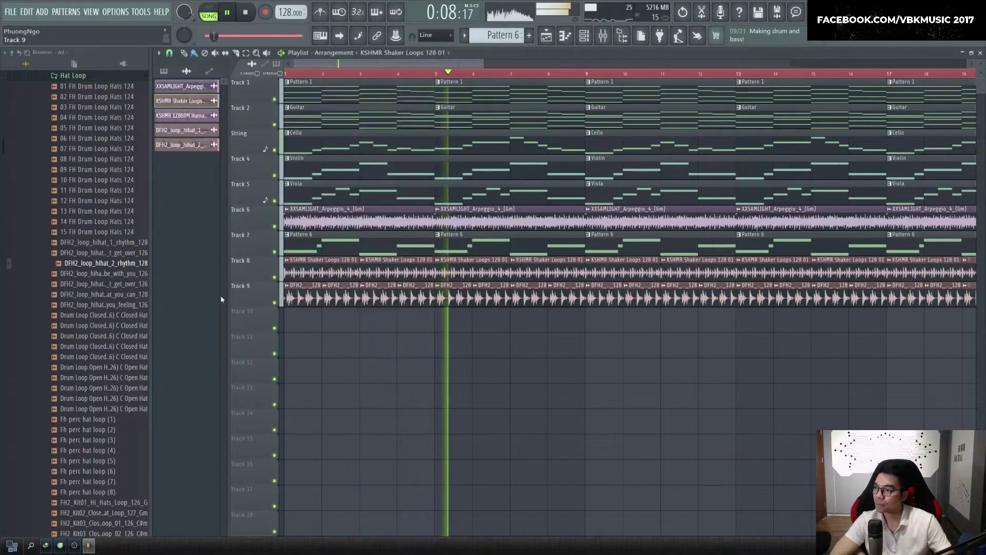
Stop playback and collapse the Future House Drum Loop folder in the sample browser
key("space")
scroll(92, 247, "up", 6)
left_click(73, 331)
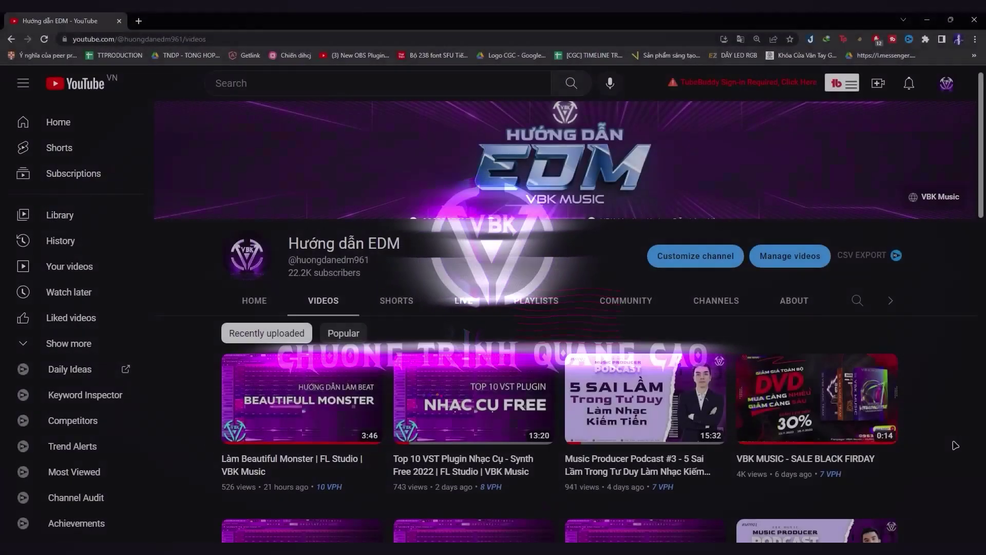
scroll(952, 446, "down", 5)
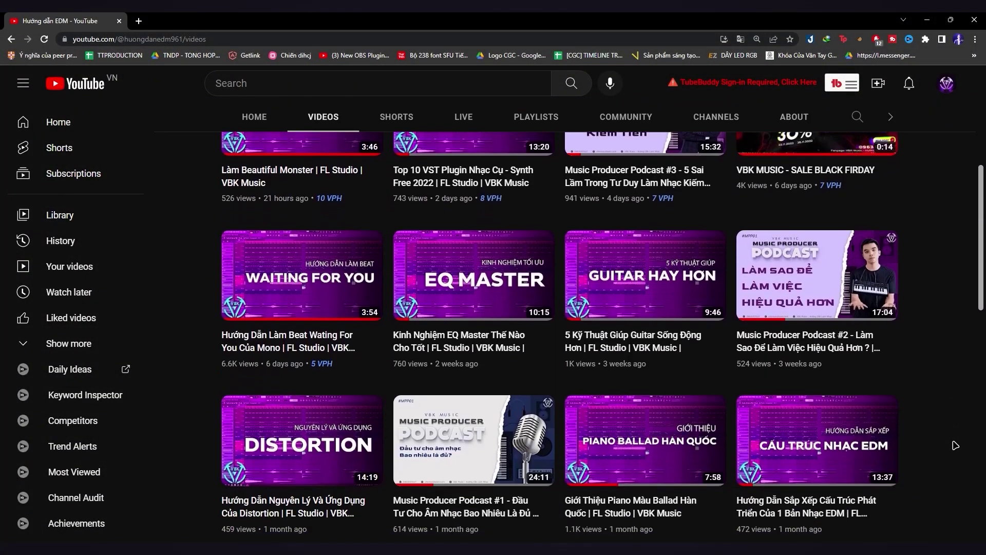
scroll(955, 445, "up", 2)
scroll(956, 446, "down", 12)
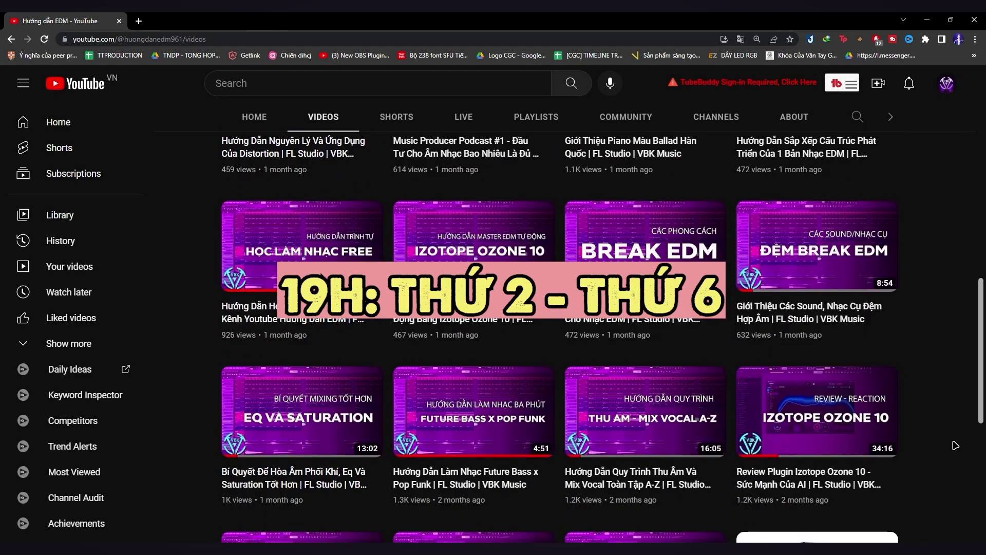
scroll(956, 446, "up", 15)
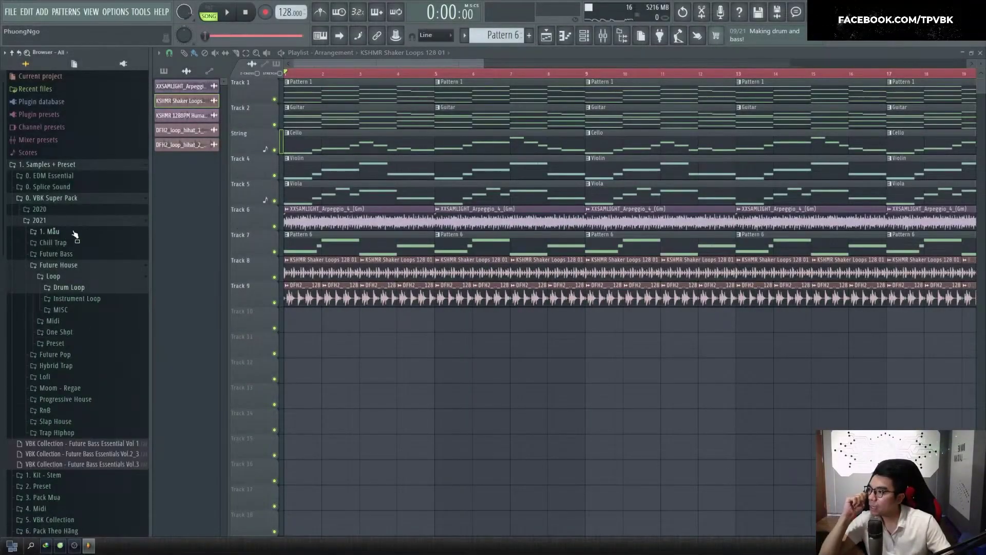
Open the KSHMR Kicks folder under 0. EDM Essential > 0. KSHMR > KSHMR Drum
left_click(76, 176)
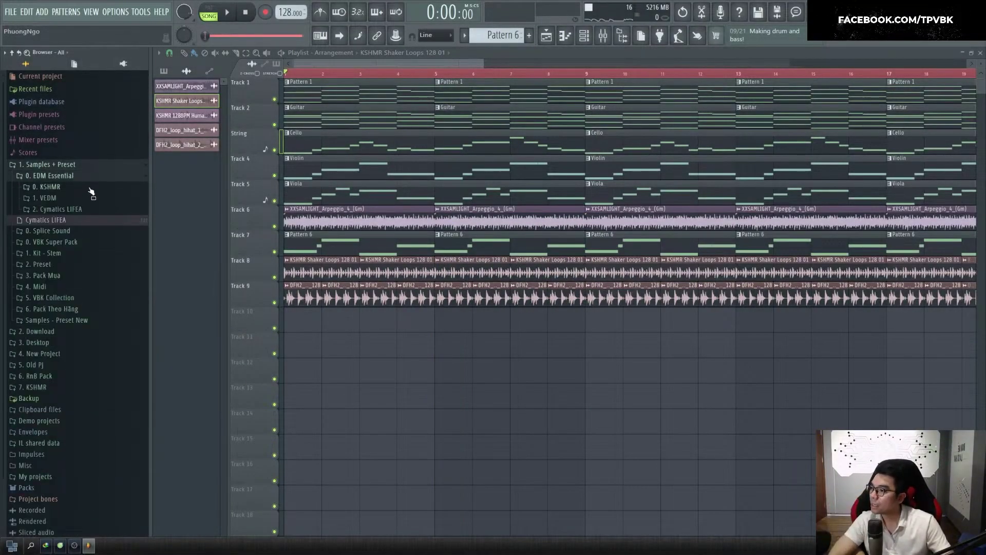
left_click(89, 188)
left_click(96, 210)
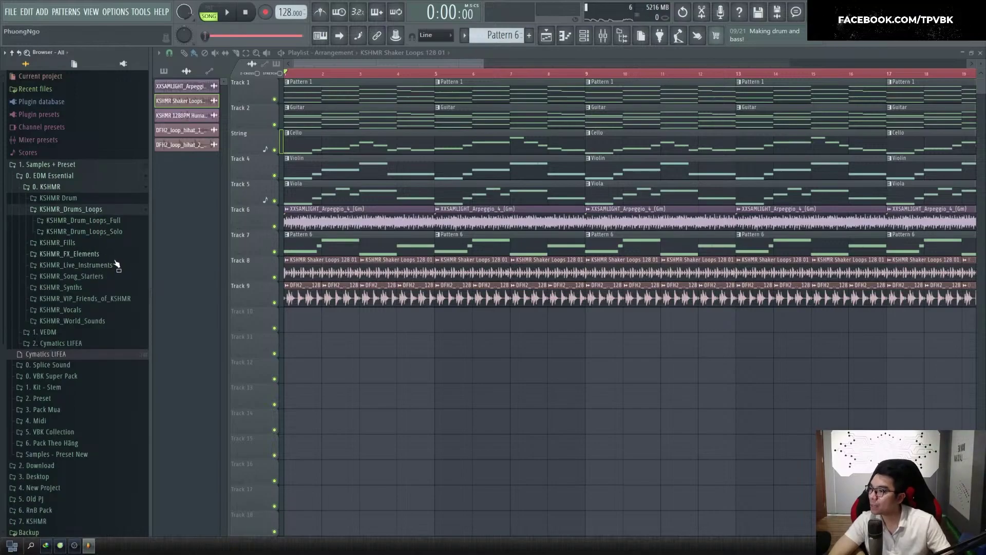
left_click(71, 199)
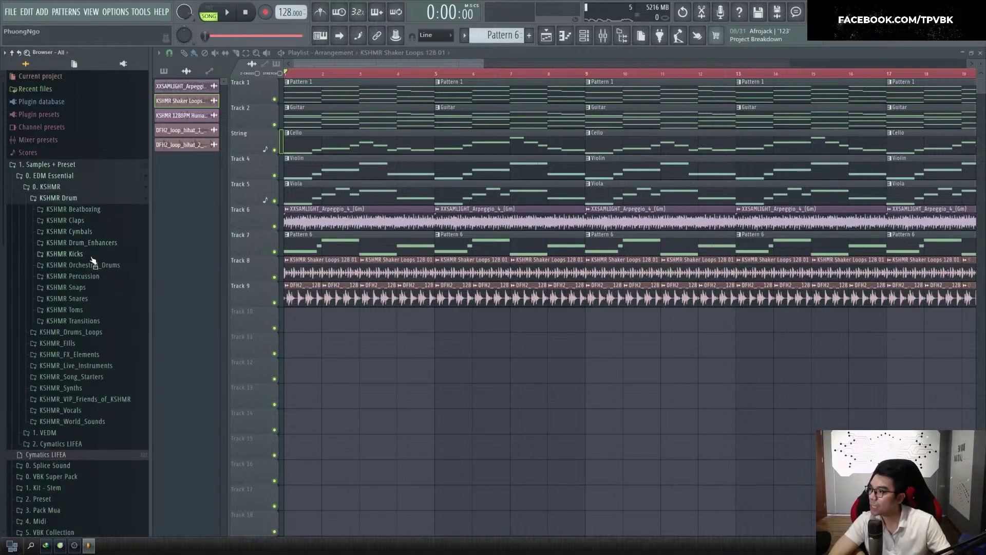
left_click(67, 254)
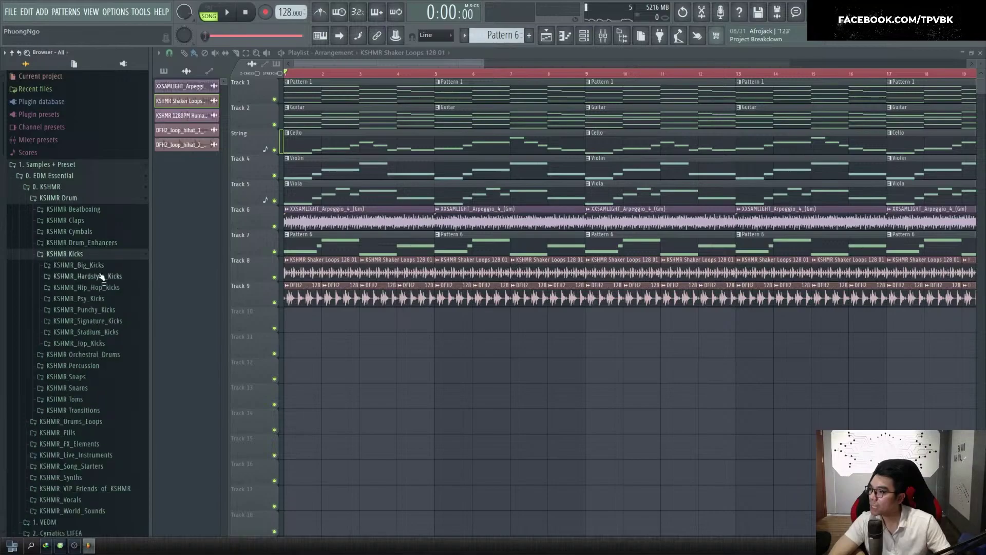
Open the KSHMR_Top_Kicks folder, audition several top kick samples and collapse the folder again
left_click(106, 344)
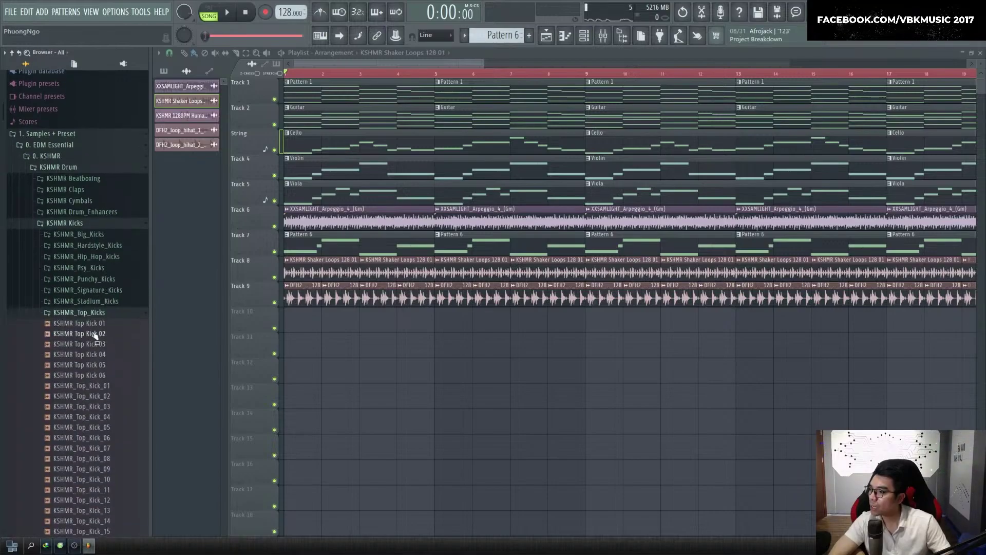
left_click(93, 389)
scroll(94, 390, "down", 8)
left_click(94, 244)
left_click(95, 263)
scroll(96, 265, "up", 9)
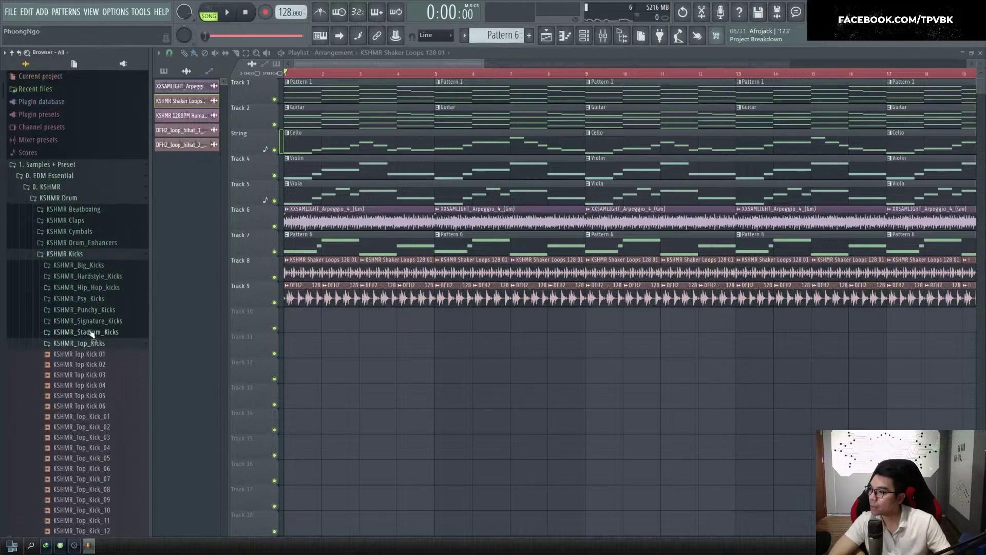
left_click(95, 343)
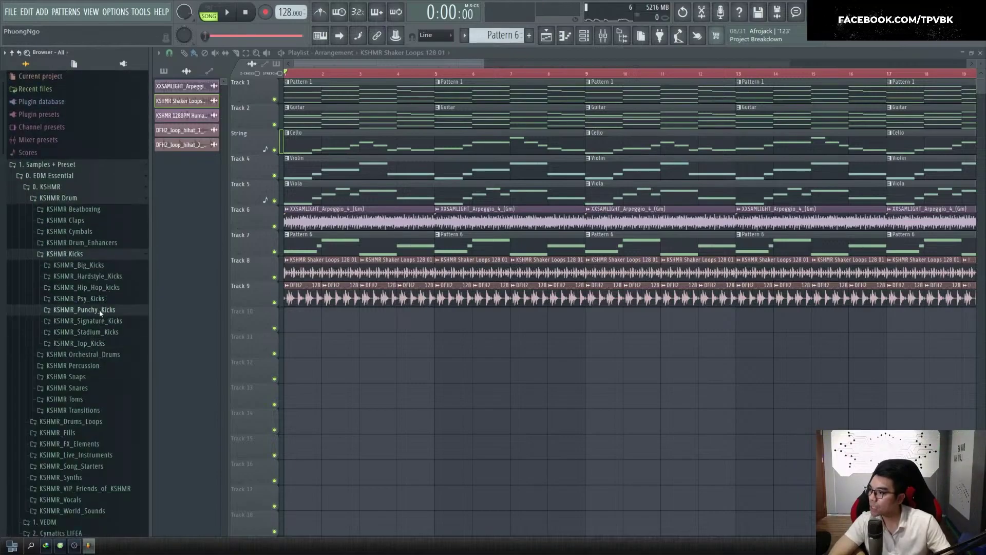
Open the KSHMR_Punchy_Kicks folder and audition KSHMR Punchy Kick 25 (G#) and KSHMR Punchy Kick 22 (F)
left_click(85, 309)
scroll(88, 378, "down", 6)
left_click(107, 304)
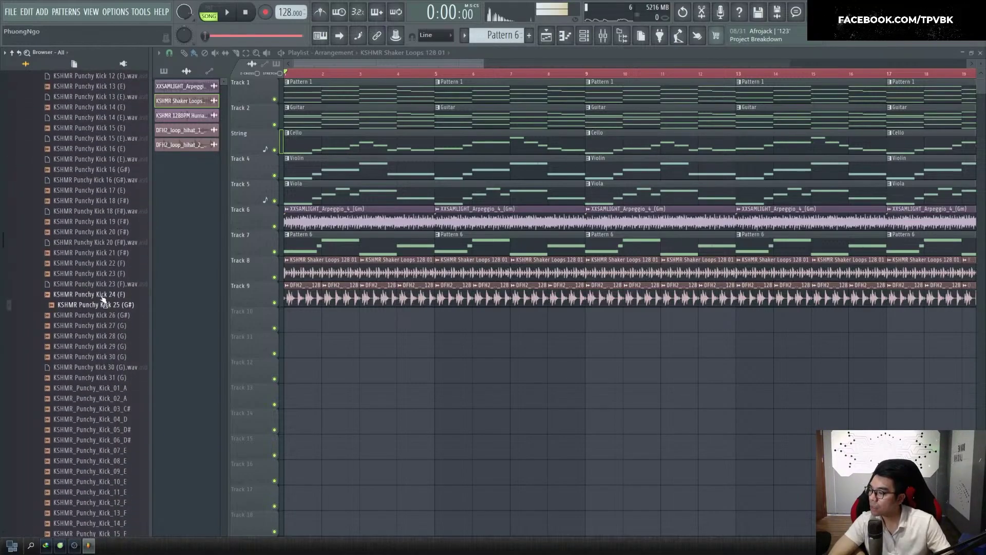
left_click(103, 264)
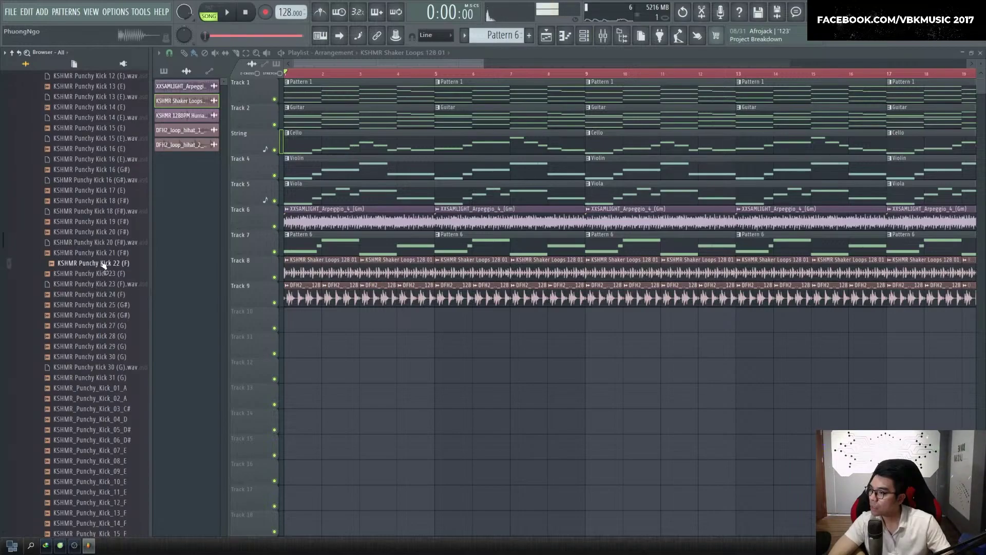
Load KSHMR Punchy Kick 20 (F#) into a new sampler channel and adjust its sample start
right_click(106, 234)
left_click(121, 241)
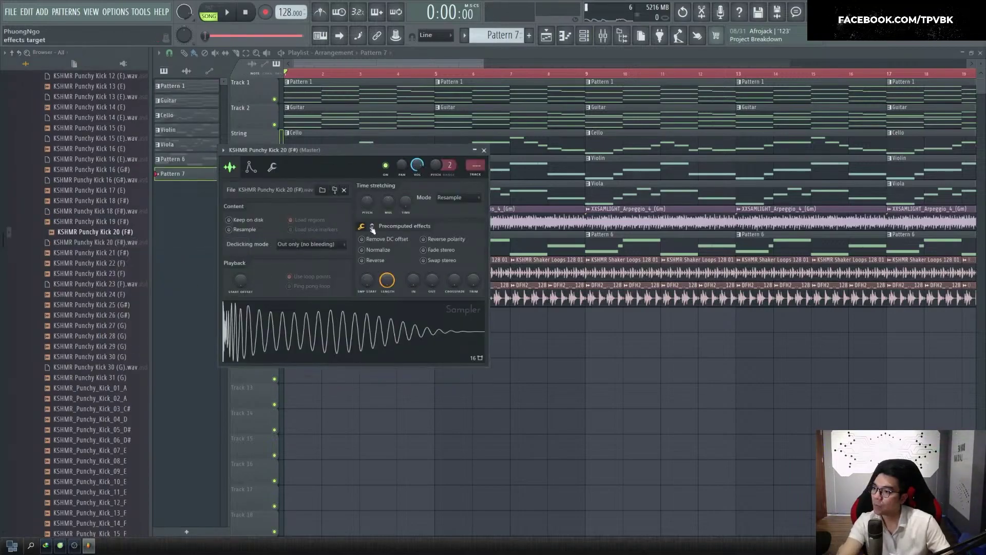
left_click_drag(367, 281, 366, 278)
key("Escape")
Fill the punchy kick channel's steps in Pattern 7, close the channel rack and play the arrangement
key("F6")
right_click(363, 146)
left_click(506, 190)
key("F6")
scroll(760, 324, "down", 5)
key("space")
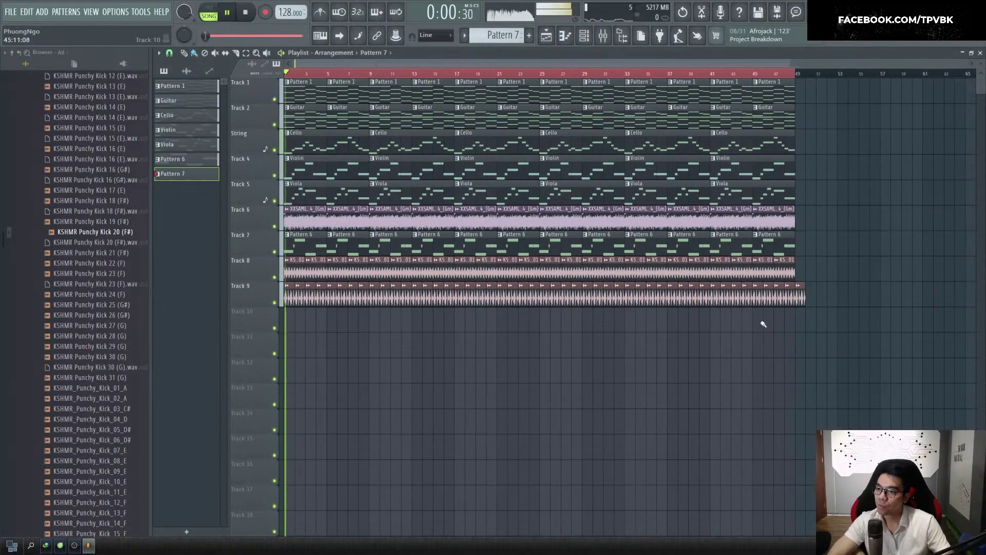
Fill Track 10 with Pattern 7 clips across the arrangement and raise the punchy kick channel's volume during playback
left_click_drag(760, 324, 25, 341)
scroll(288, 335, "up", 5)
key("F6")
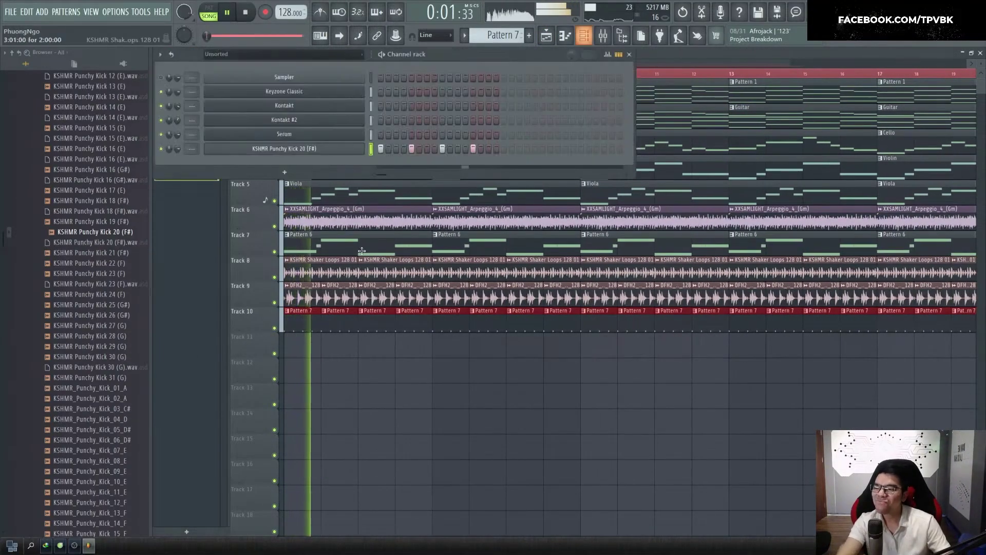
key("space")
key("space")
left_click_drag(178, 149, 178, 128)
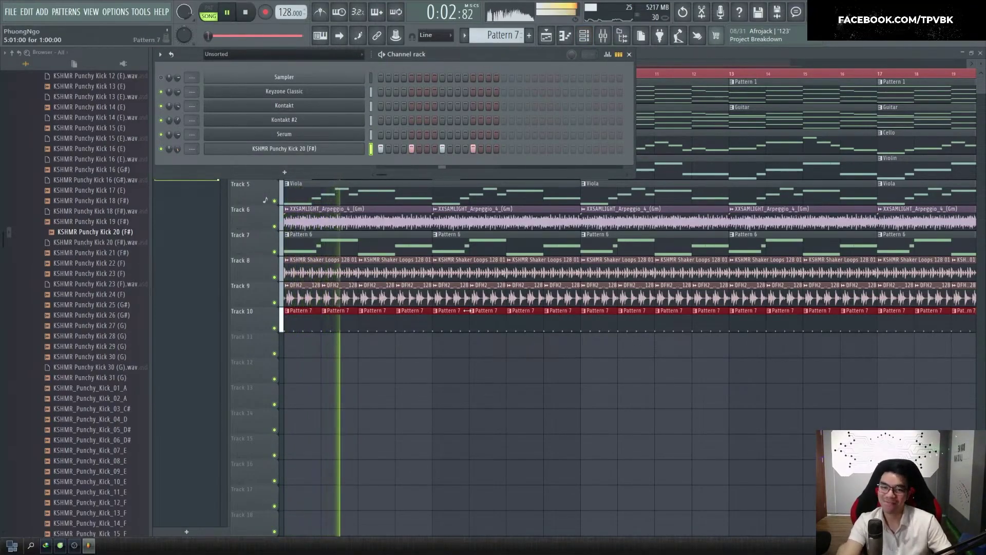
Load the limiter preset L onto the mixer's Master track and lower its gain to -2.6 dB
key("F9")
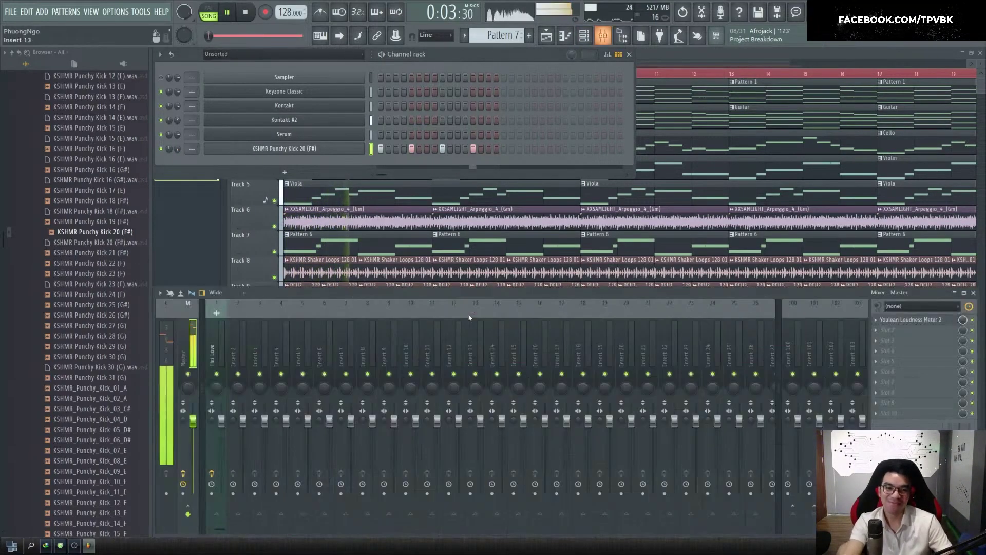
left_click(901, 319)
key("l")
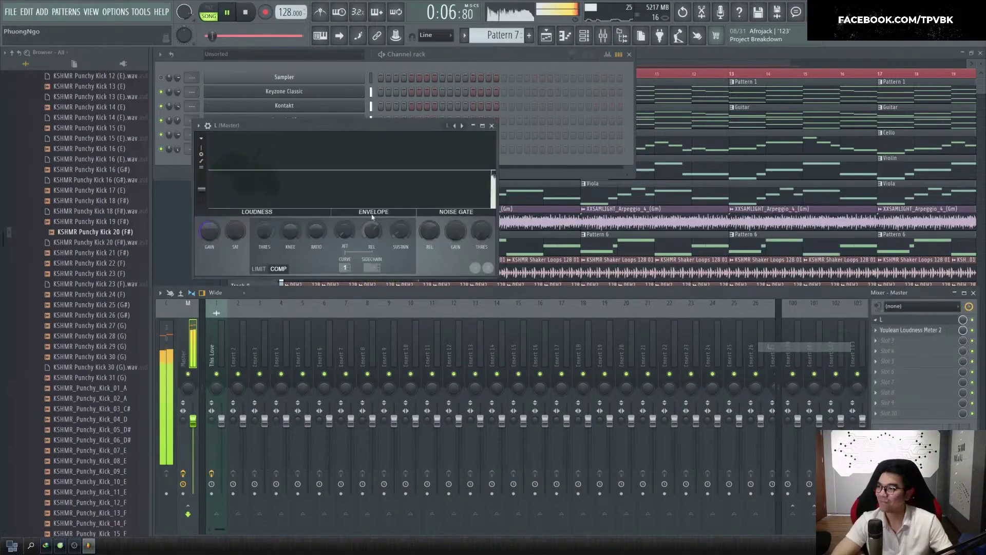
left_click_drag(210, 231, 209, 244)
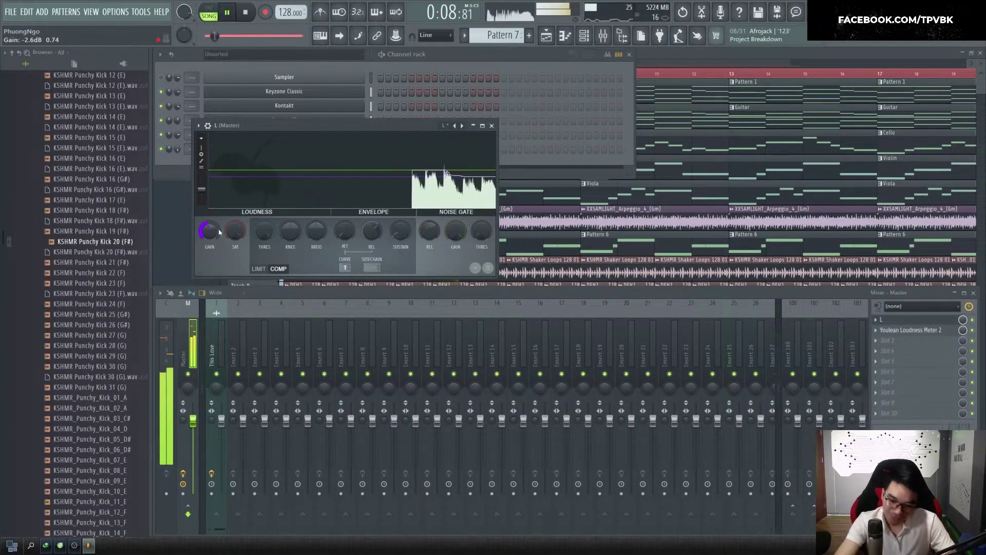
left_click(492, 125)
right_click(257, 242)
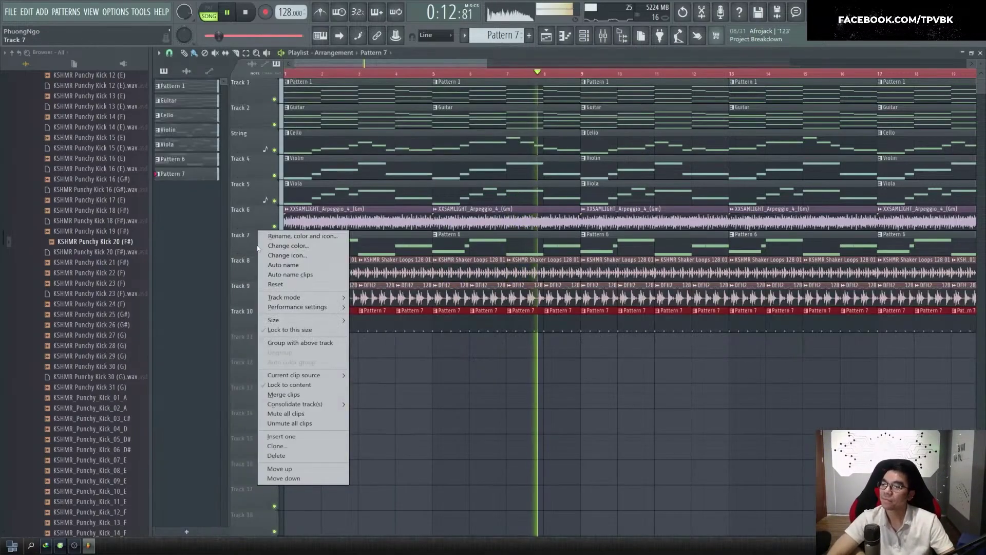
mouse_move(298, 307)
left_click(607, 359, "ctrl")
scroll(565, 347, "down", 4)
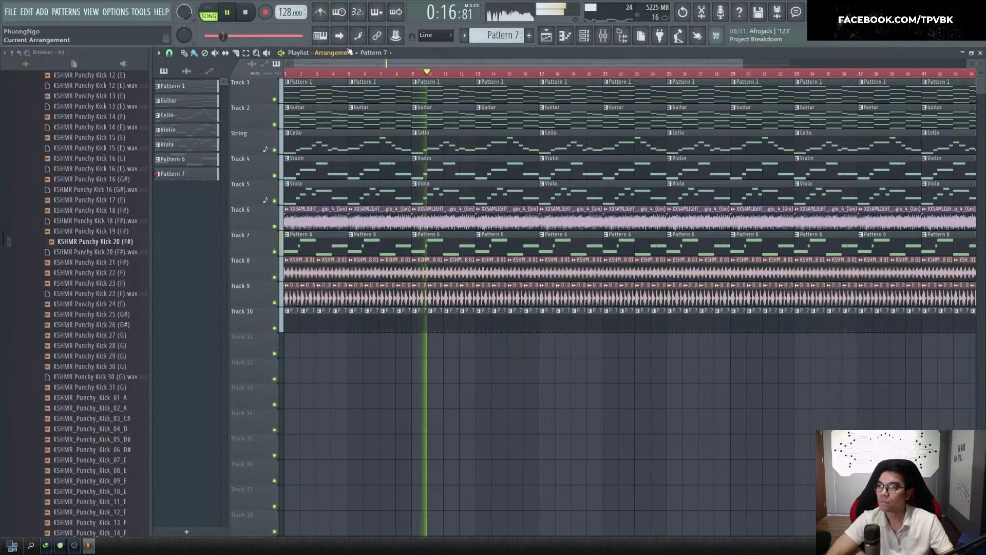
scroll(397, 62, "up", 4)
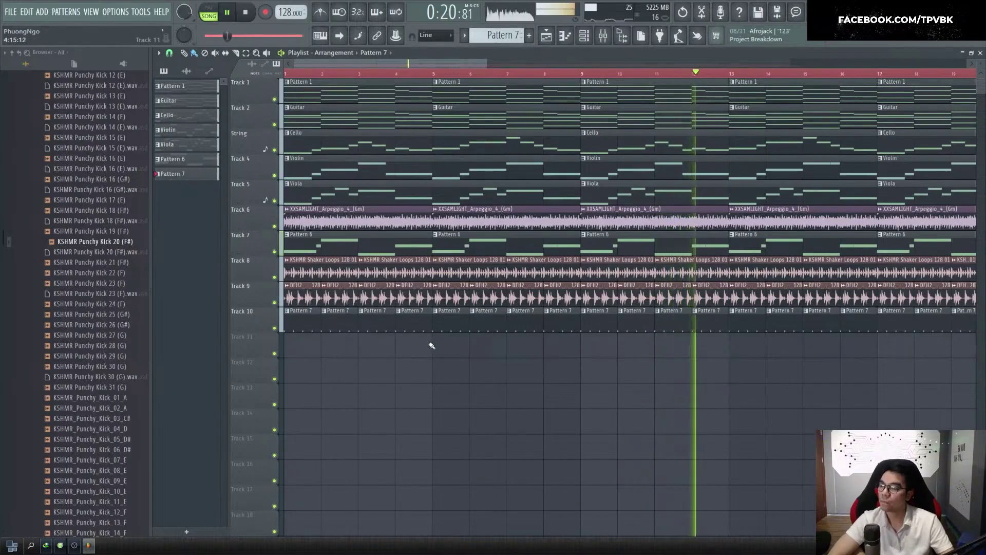
key("F9")
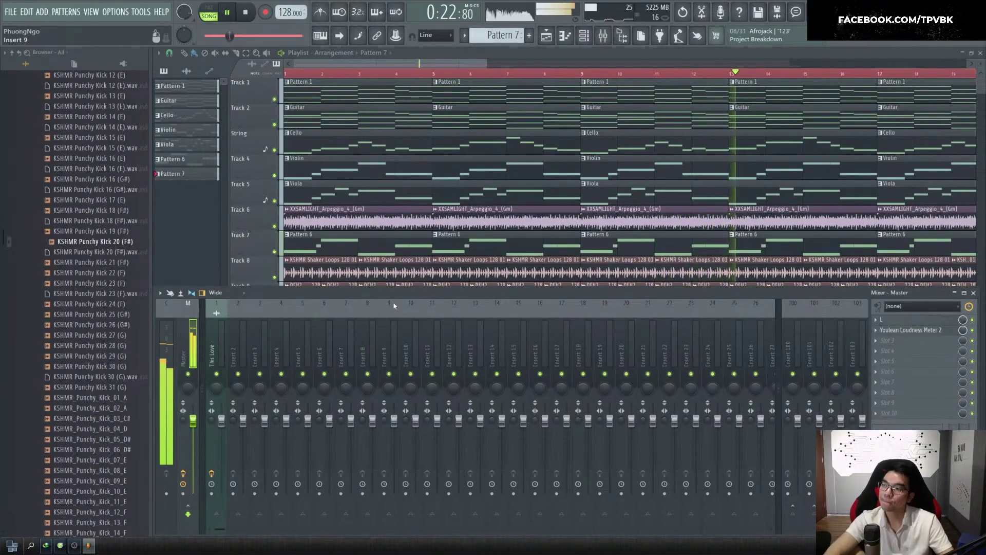
key("F9")
Stop playback and delete the first Cello, Violin and Viola clips from bars 1 to 8
key("space")
scroll(393, 302, "down", 3)
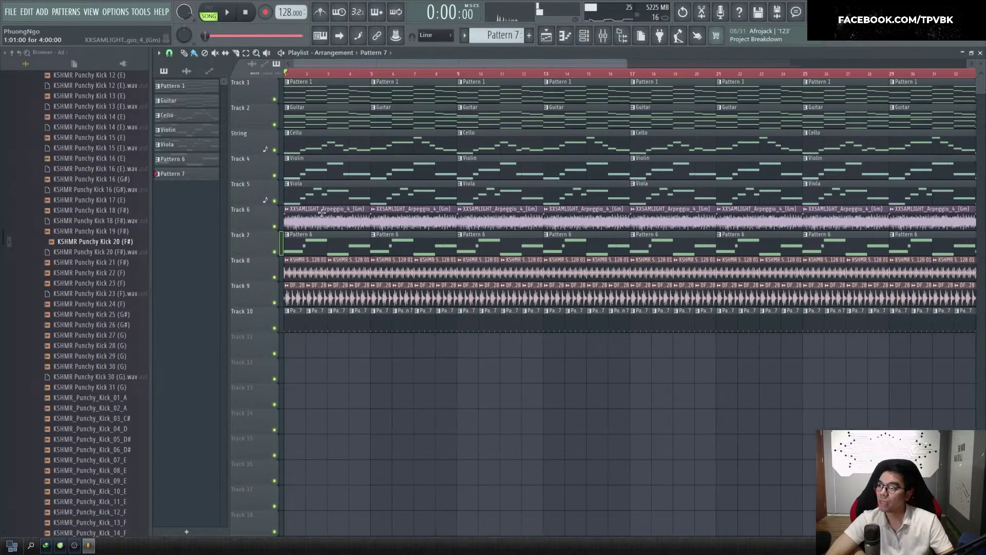
right_click(329, 144)
right_click(334, 169)
right_click(318, 194)
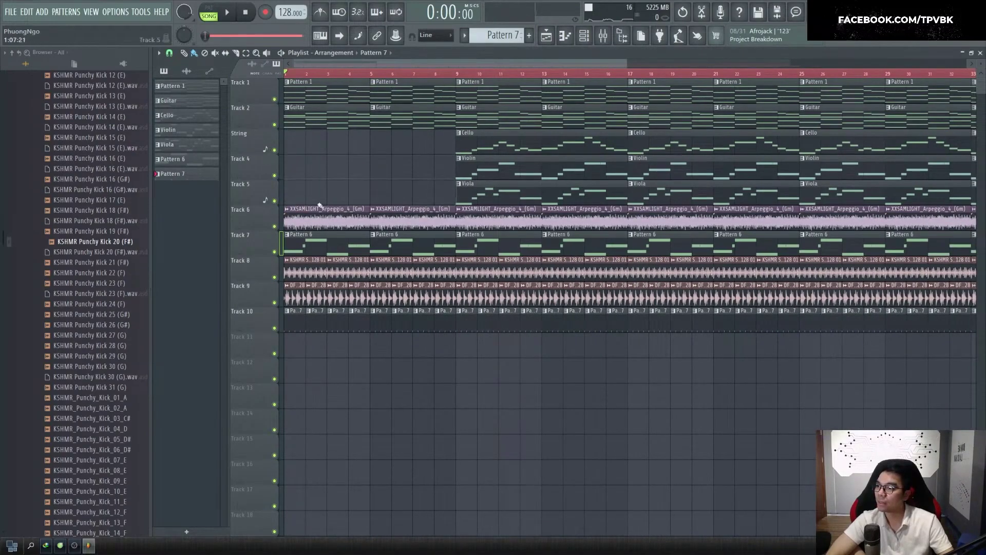
Remove the arpeggio, Pattern 6 bass and shaker loop clips from bars 1 to 8
right_click(288, 220)
right_click(411, 245)
right_click(319, 246)
right_click(305, 271)
Clear the Track 9 loops and Pattern 7 kick clips from bars 1 to 8 and restart playback
key("space")
right_click(295, 298)
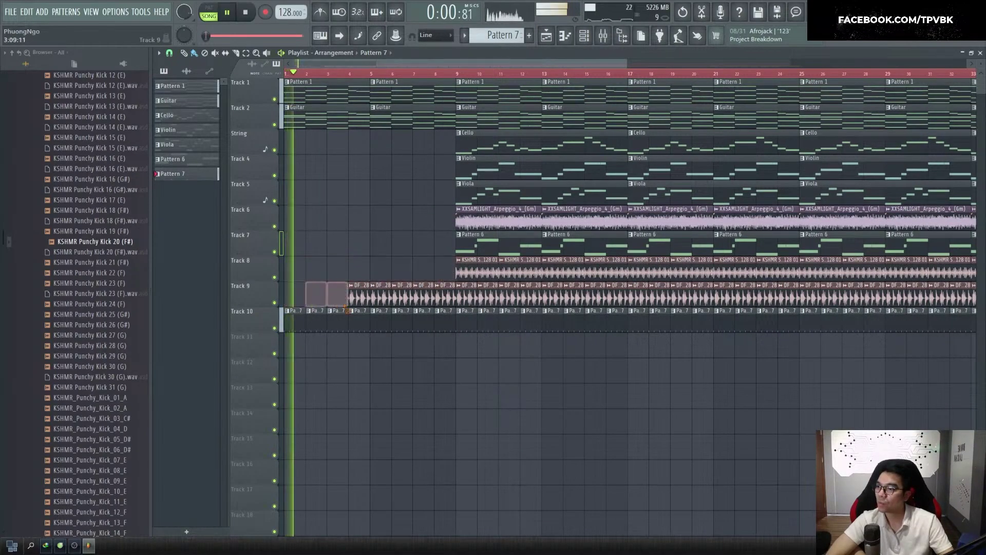
right_click(441, 304)
key("space")
key("space")
right_click(441, 319)
right_click(314, 322)
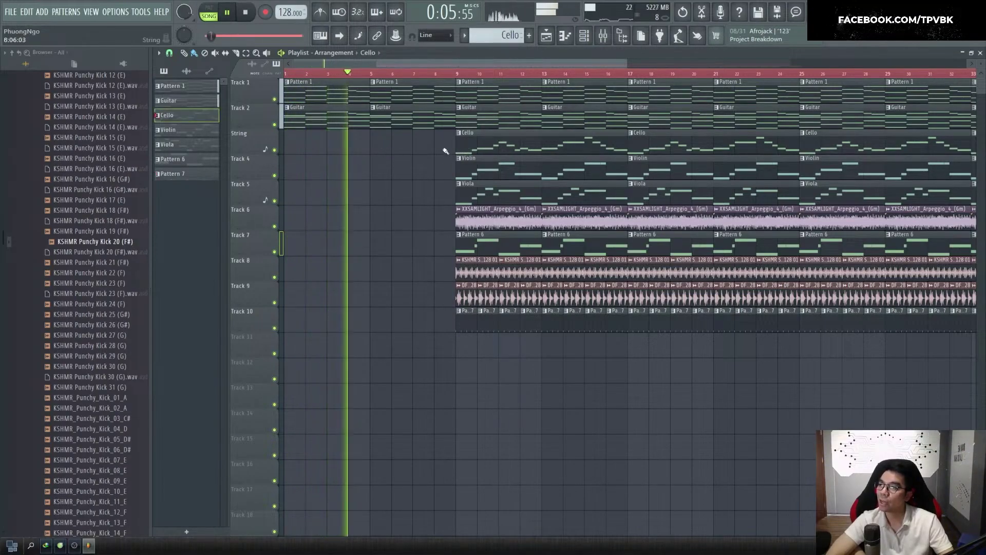
Place a Cello clip on the String track in the first eight bars and trim its start to bar 5
left_click_drag(465, 151, 277, 145)
left_click_drag(355, 147, 515, 146)
left_click(294, 146)
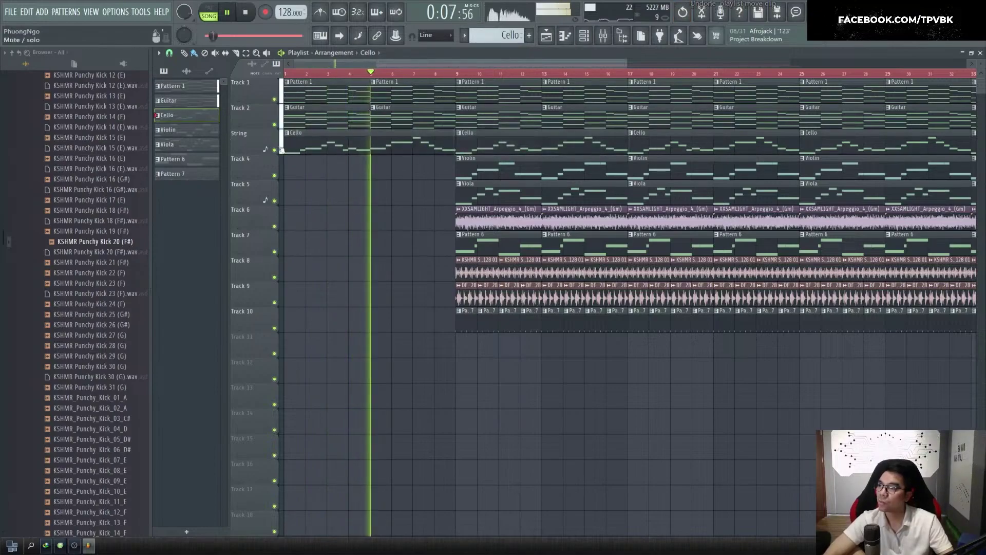
left_click_drag(290, 146, 368, 147)
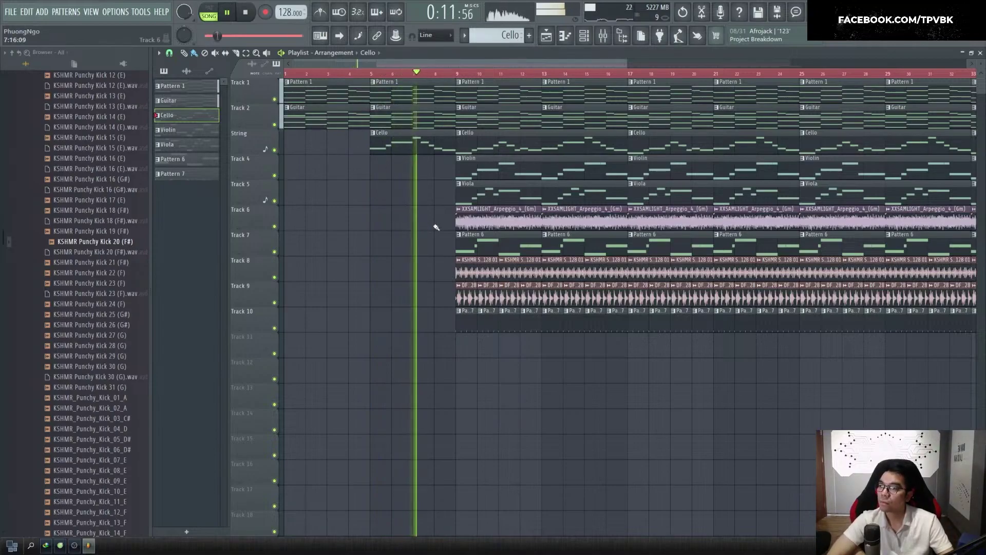
Erase the arpeggio, bass, shaker, Track 9 loop and kick clips from bars 9 to 16 and replay the arrangement
mouse_move(478, 223)
left_mouse_down()
mouse_move(488, 245)
mouse_move(603, 271)
mouse_move(493, 303)
mouse_move(611, 313)
left_mouse_up()
key("space")
key("space")
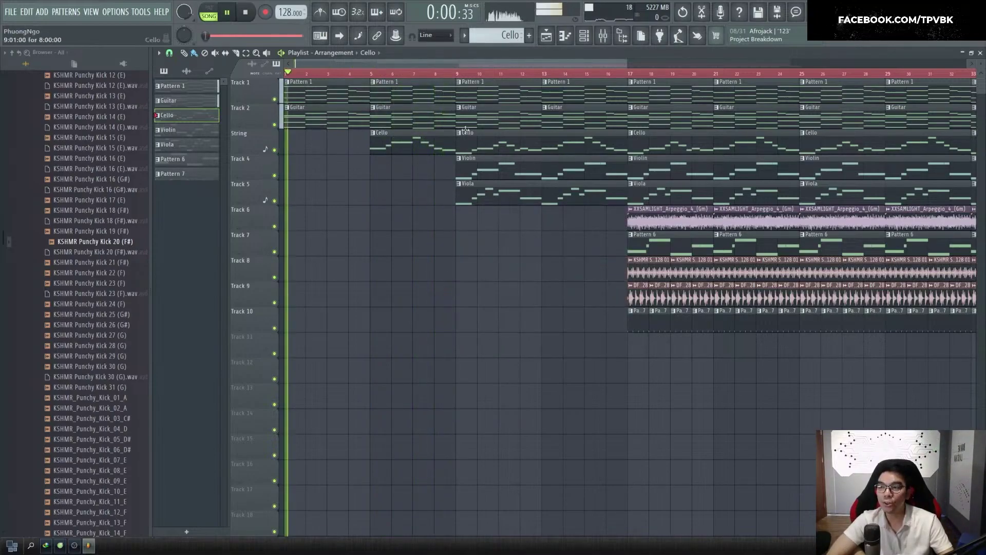
Delete the Violin and Viola clips from bars 9 to 16 and play from bar 9
right_click(469, 173)
right_click(544, 201)
left_click(458, 75)
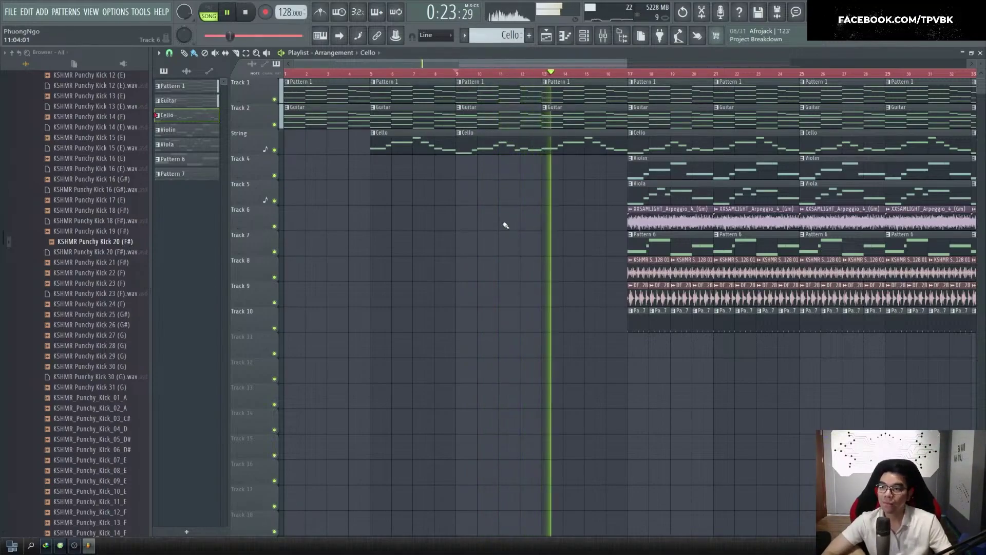
Remove the arpeggio, Pattern 6 bass and shaker loop clips from bars 17 to 24
right_click(667, 221)
right_click(755, 221)
right_click(755, 245)
right_click(663, 246)
right_click(657, 269)
right_click(693, 269)
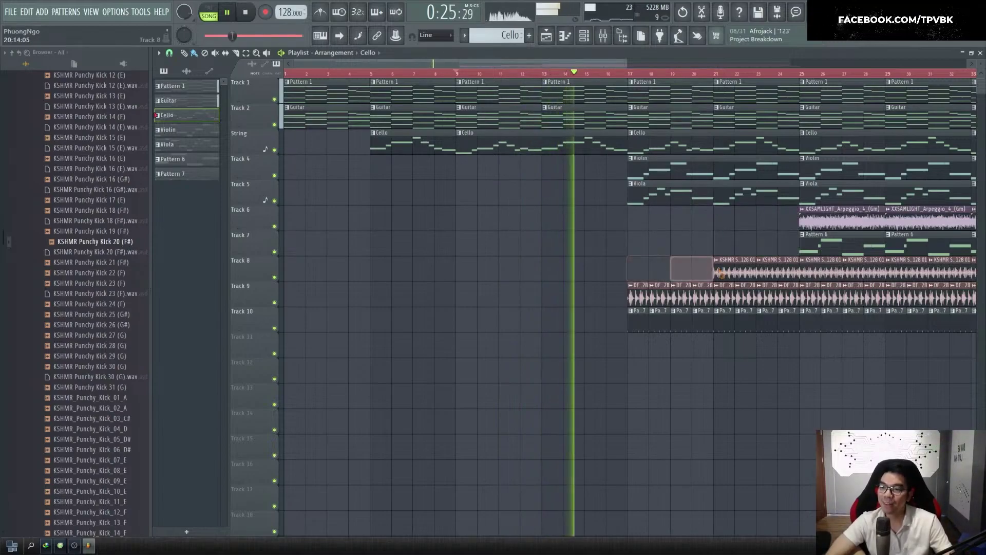
right_click(735, 270)
right_click(777, 270)
Clear the Track 9 loops and the Pattern 7 kick clips from bars 17 to 24
right_click(716, 286)
right_click(644, 298)
right_click(660, 299)
right_click(724, 299)
right_click(787, 299)
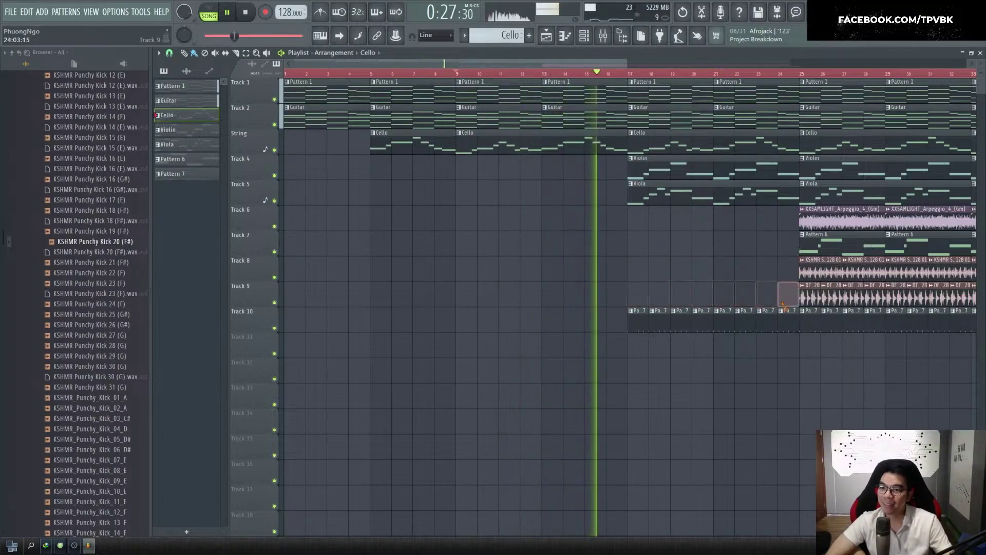
right_click(789, 321)
right_click(724, 321)
right_click(660, 323)
right_click(638, 323)
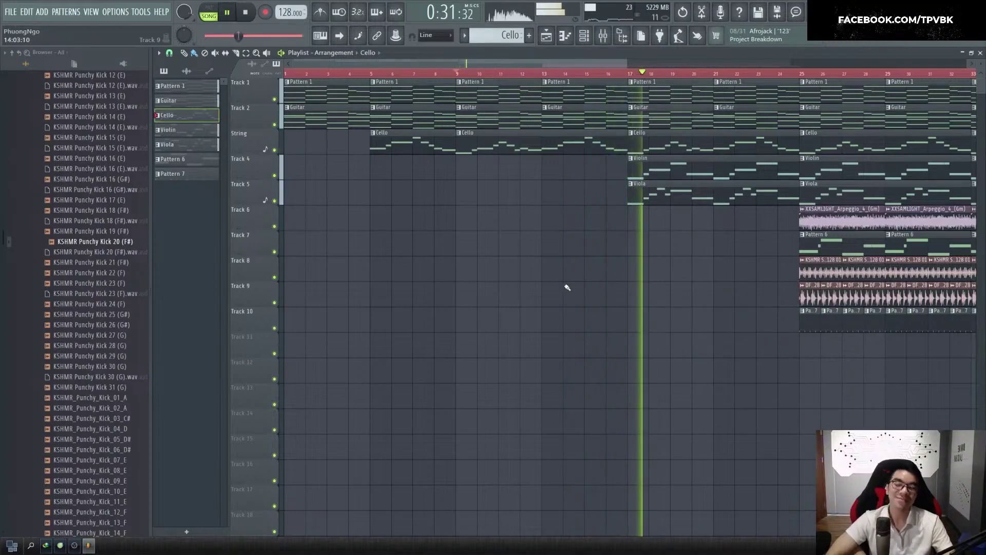
Remove the Track 9 loops and the arpeggio clips from bars 25 to 32
scroll(567, 286, "down", 4)
scroll(539, 289, "up", 5)
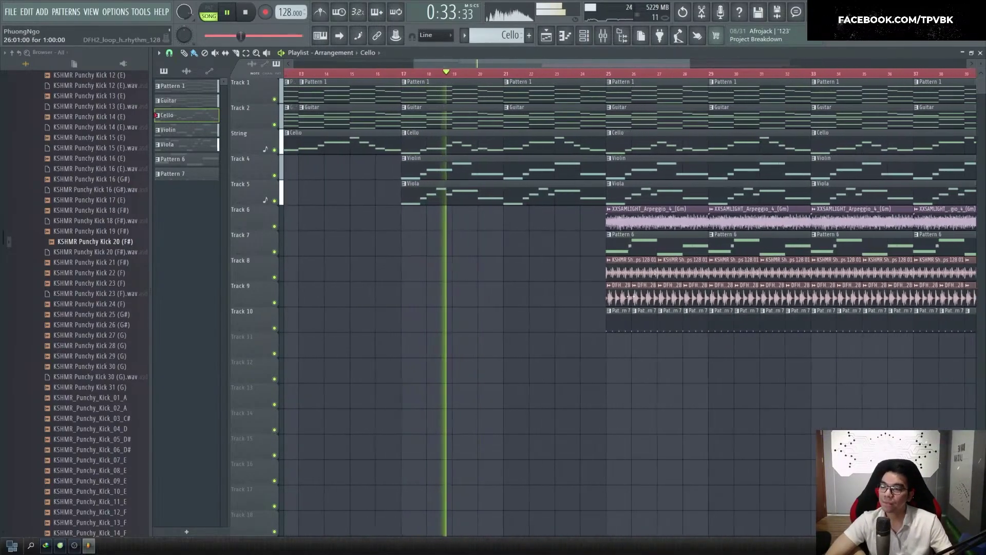
scroll(611, 267, "down", 3)
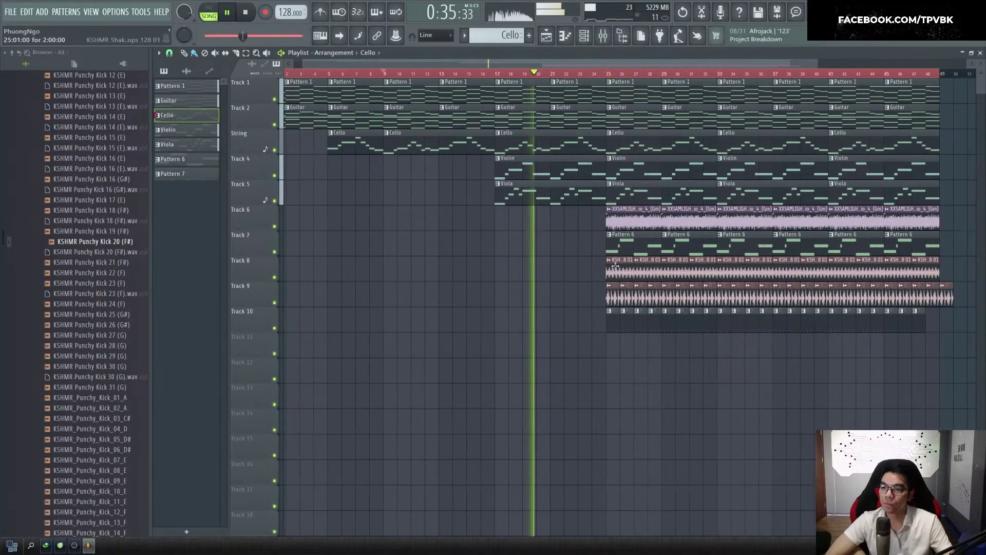
scroll(633, 293, "up", 3)
left_click_drag(591, 297, 765, 300)
right_click(767, 298)
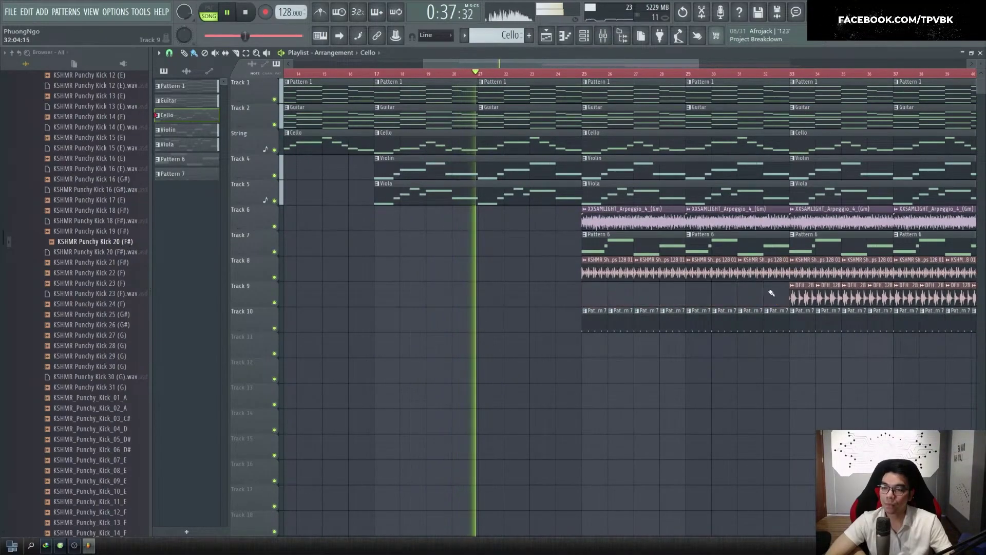
scroll(630, 234, "down", 4)
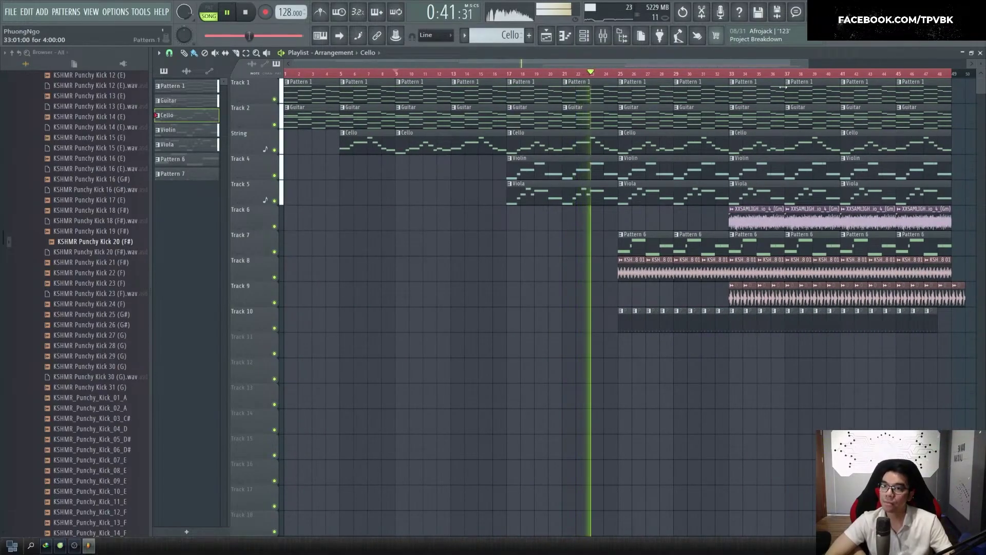
left_click_drag(769, 65, 823, 68)
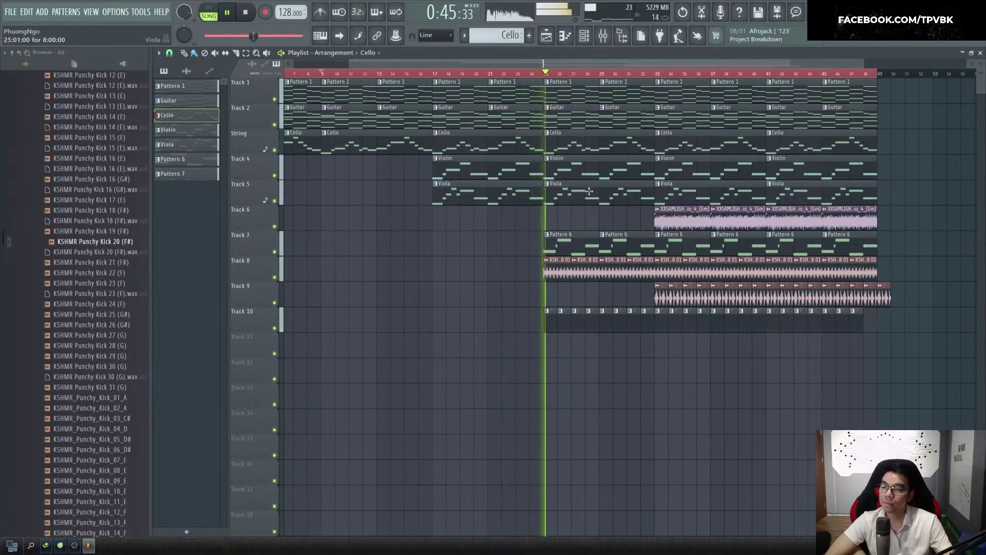
scroll(596, 218, "up", 3)
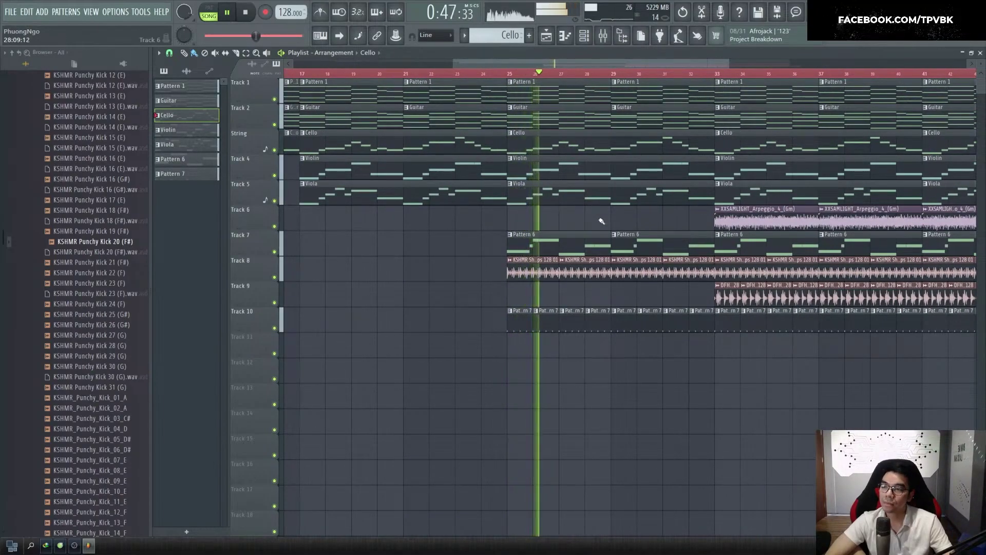
scroll(606, 222, "down", 4)
scroll(618, 226, "up", 3)
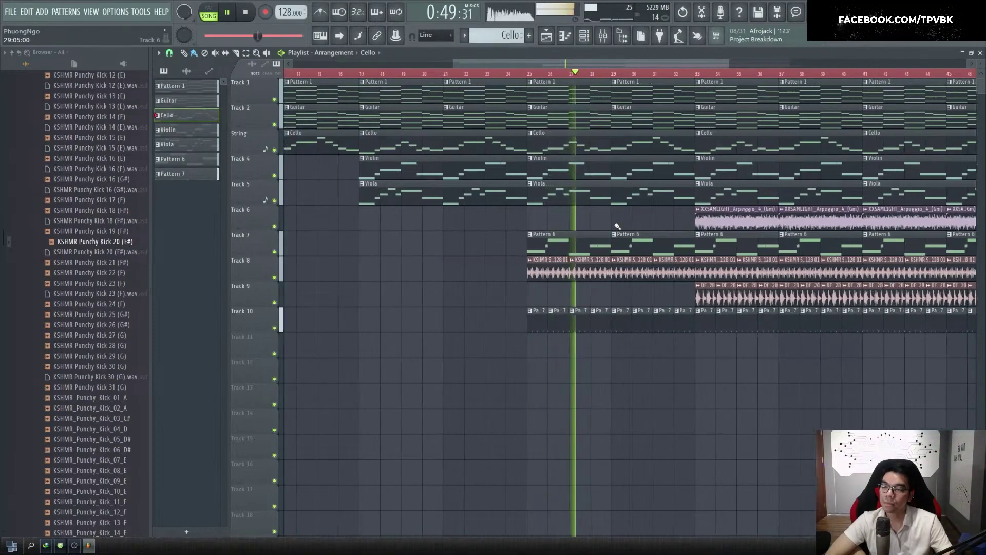
Delete the Cello, Violin, Viola and arpeggio clips from bars 33 to 40
left_click_drag(596, 64, 648, 66)
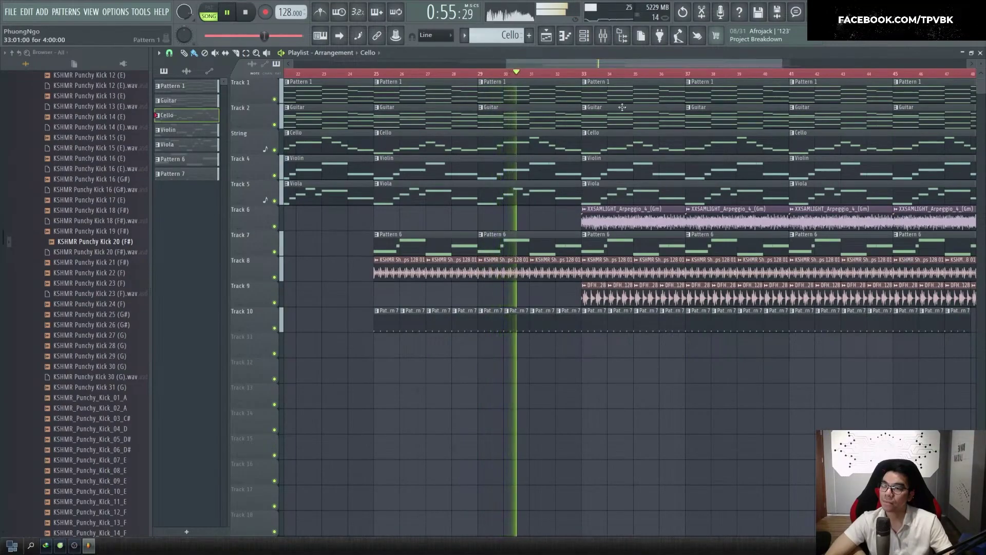
right_click(622, 141)
right_click(619, 167)
right_click(618, 190)
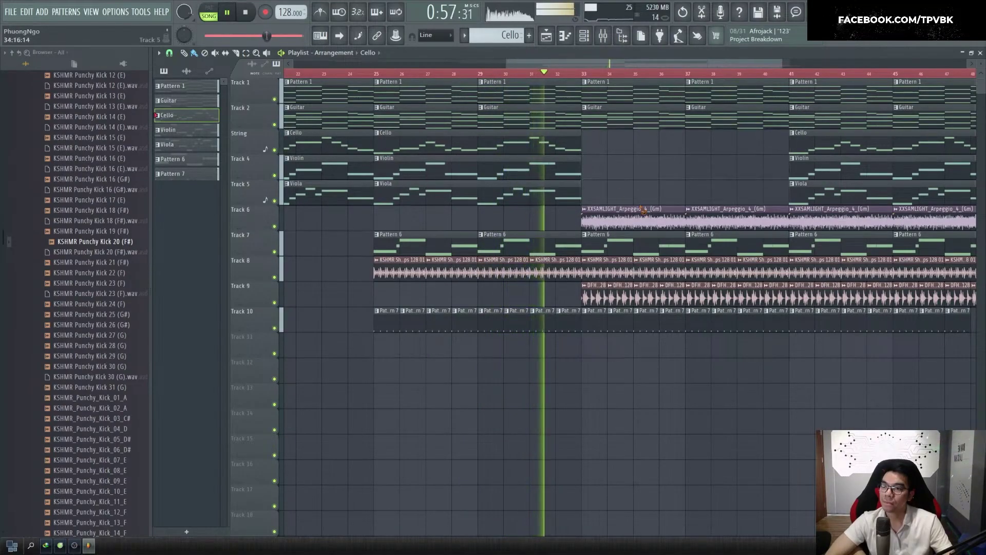
right_click(614, 218)
right_click(694, 218)
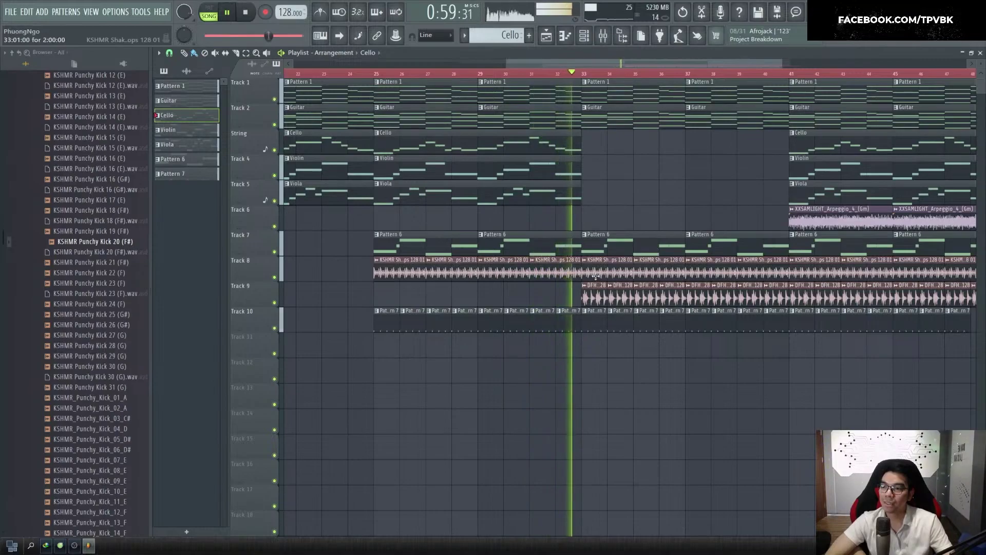
Clear the shaker loops, Track 9 loops and Pattern 7 kick clips from bars 33 to 40, keeping the bass
right_click(598, 274)
right_click(601, 297)
right_click(594, 319)
right_click(621, 319)
right_click(646, 320)
right_click(671, 320)
right_click(698, 321)
right_click(724, 321)
right_click(749, 323)
right_click(770, 323)
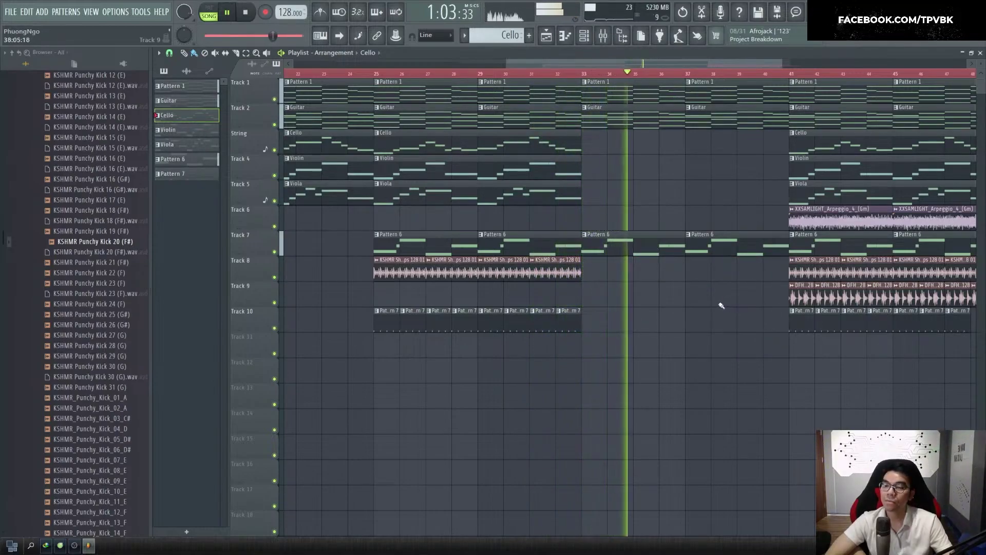
Delete the excess Track 9 loop beyond bar 48 and add the missing Pattern 7 kick clip at bar 48
scroll(705, 301, "down", 3)
scroll(793, 231, "up", 3)
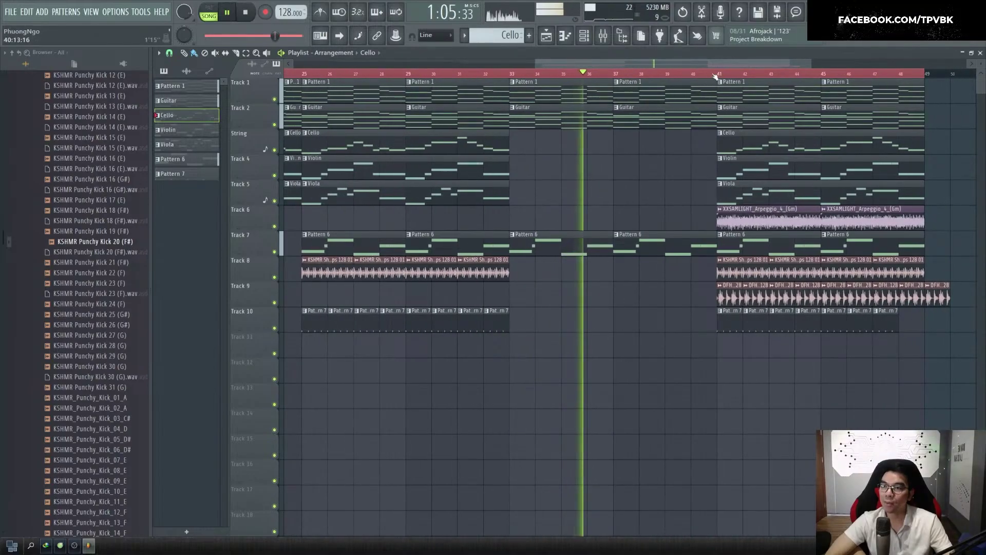
scroll(688, 82, "down", 2)
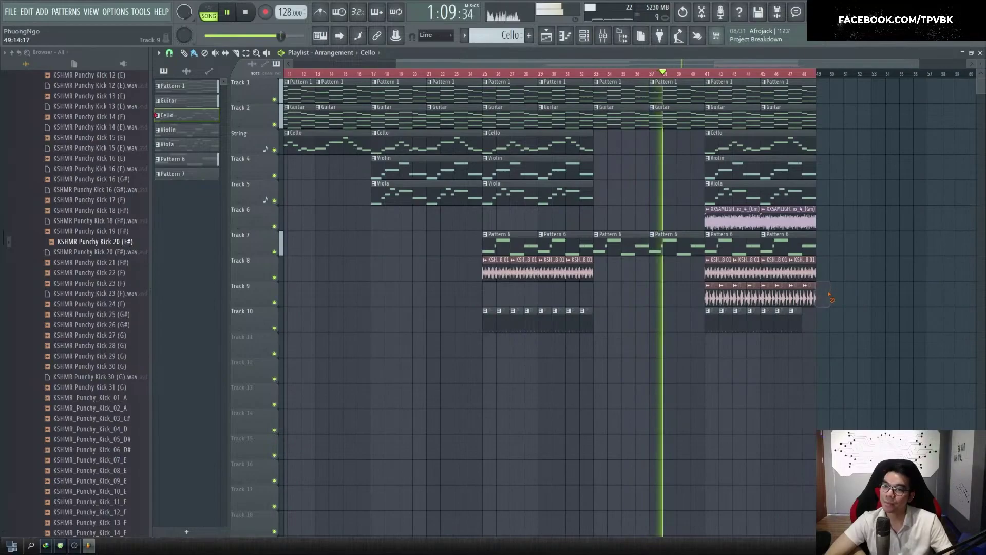
scroll(850, 272, "up", 3)
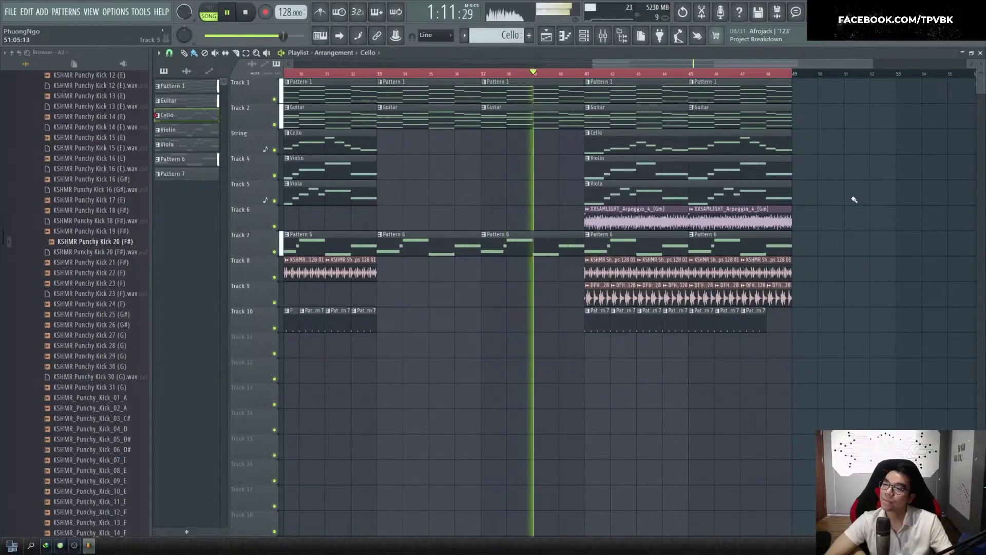
left_click(773, 323)
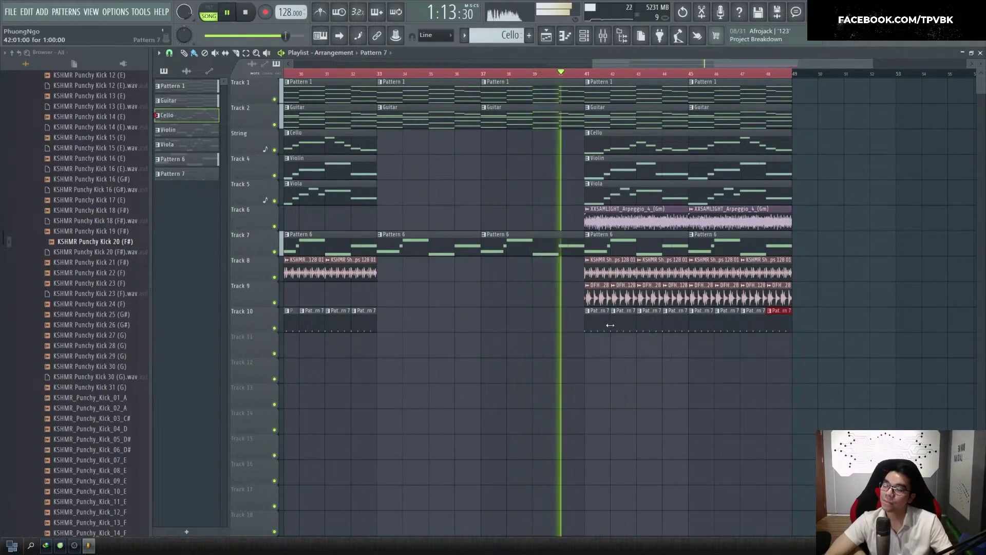
Delete the Pattern 7 kick clips from bars 41 to 48 and stop playback
left_click_drag(597, 327, 814, 326)
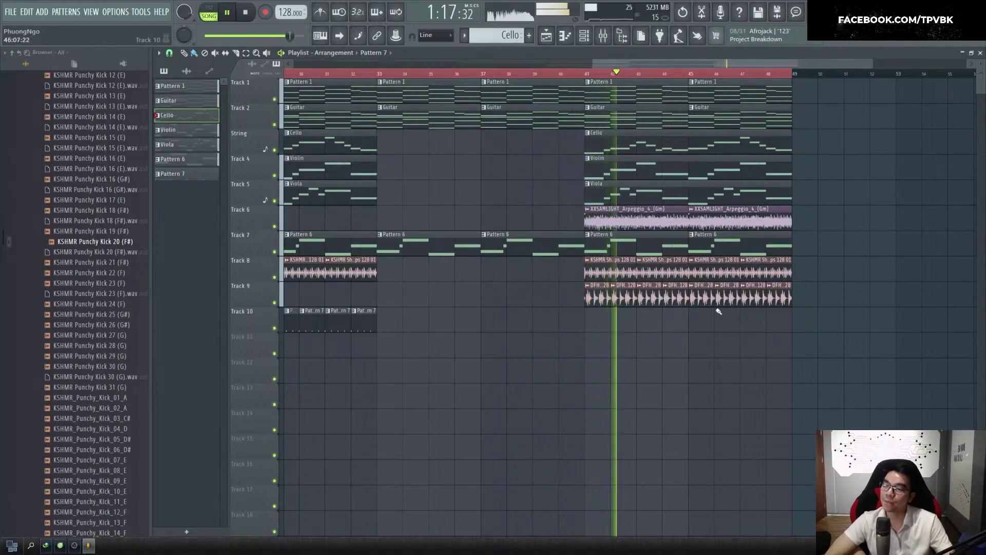
scroll(713, 301, "down", 3)
key("space")
scroll(596, 109, "down", 2)
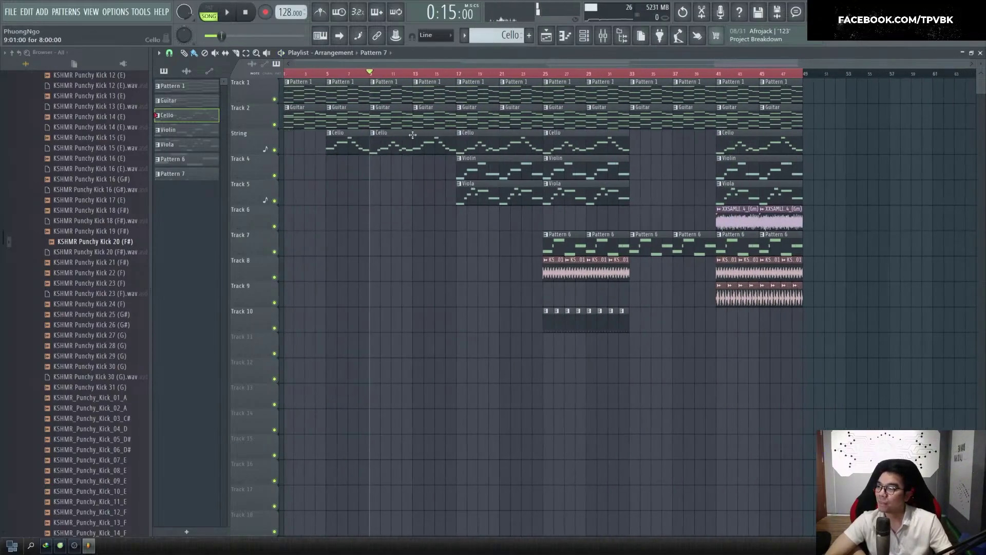
Add section markers at bars 1, 9, 25, 33 and 41, and rename the bar 1 marker Intro
key("ctrl+t")
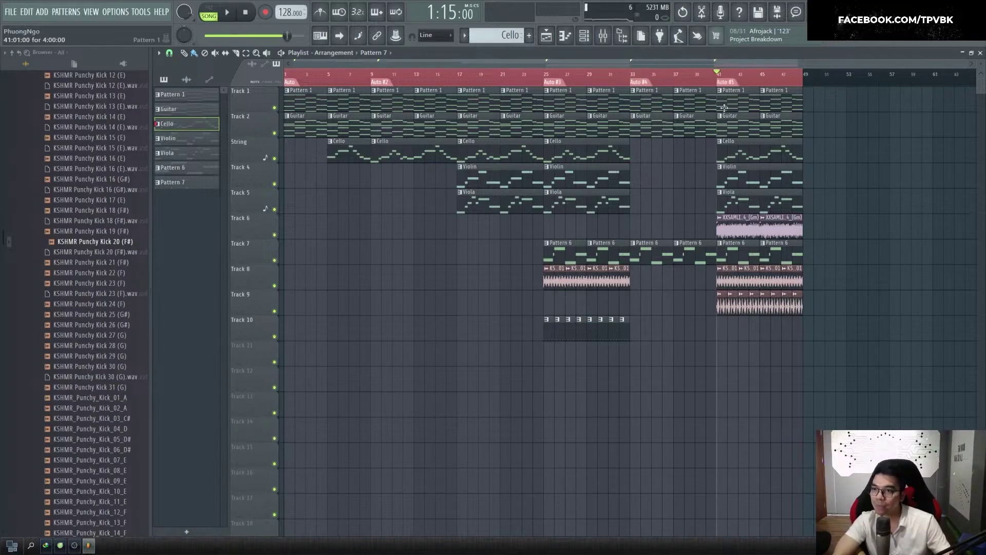
right_click(296, 86)
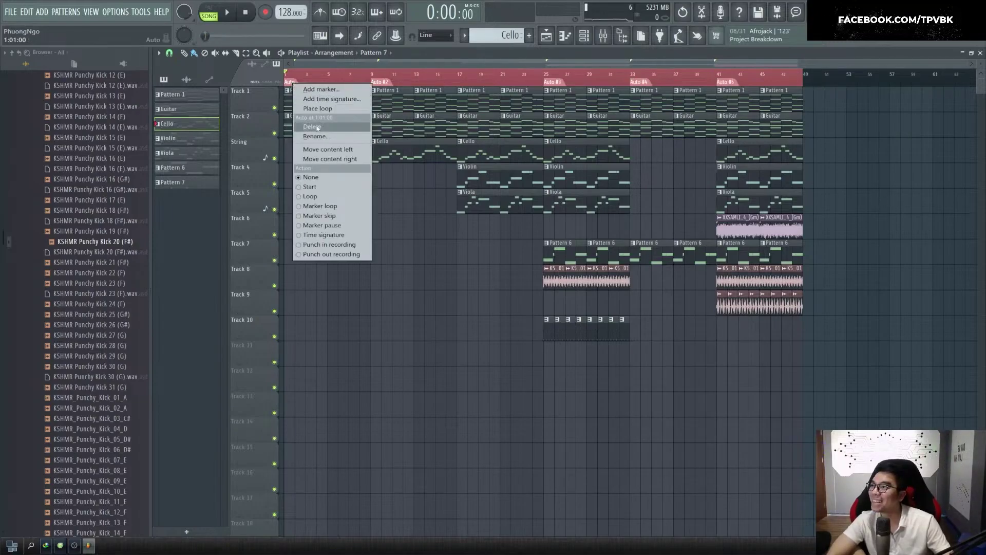
left_click(317, 136)
type("Int")
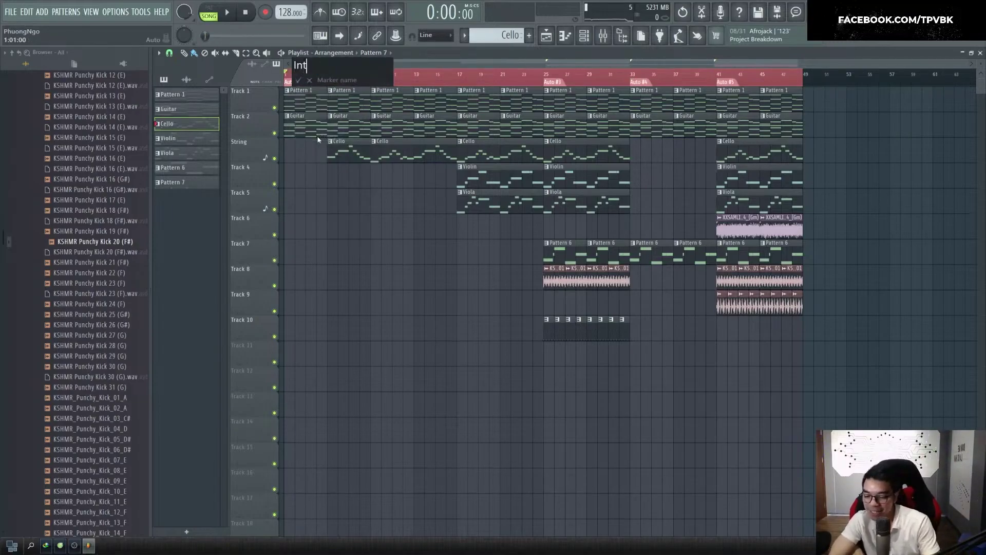
type("ro")
key("Return")
Rename the bar 9 marker Verse and the bar 25 marker Pre
right_click(379, 83)
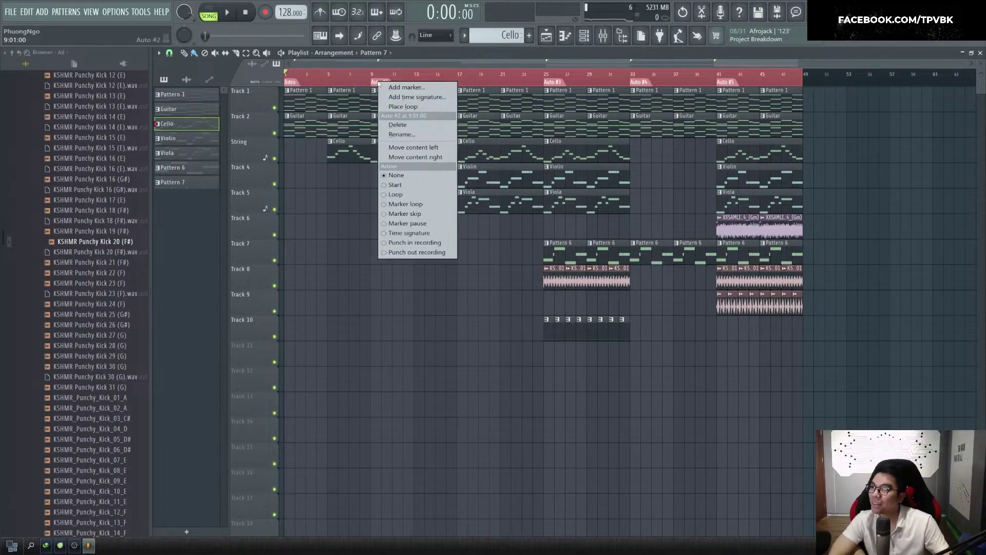
left_click(398, 136)
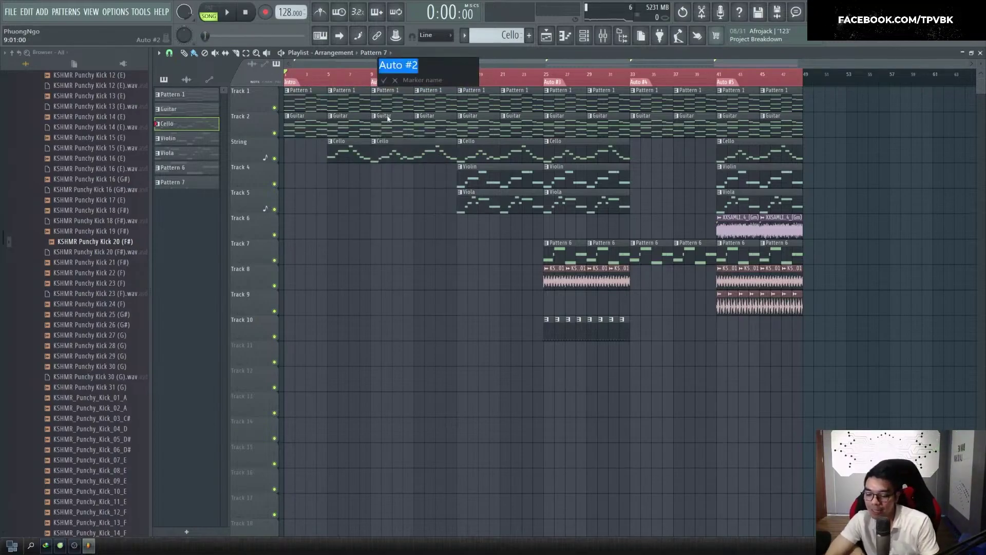
key("Return")
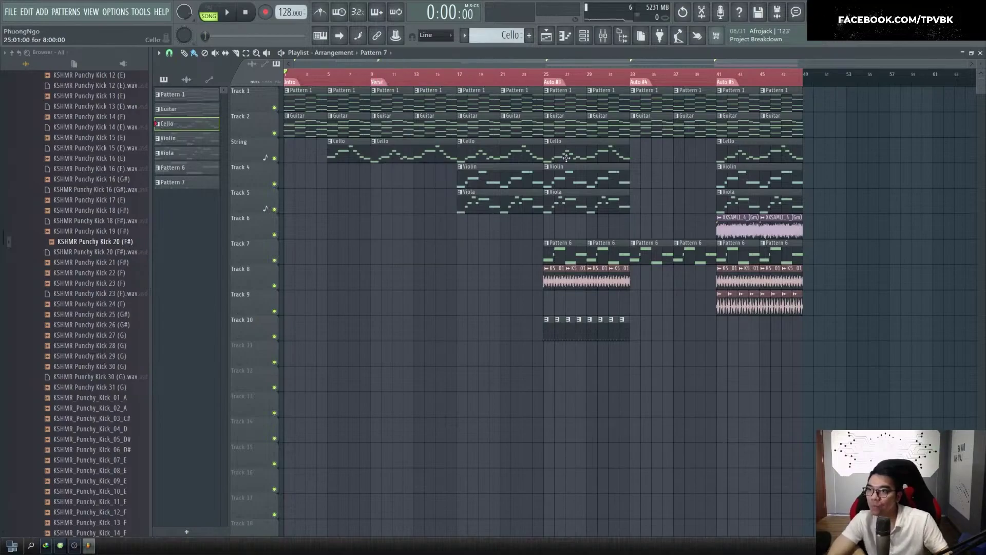
right_click(565, 84)
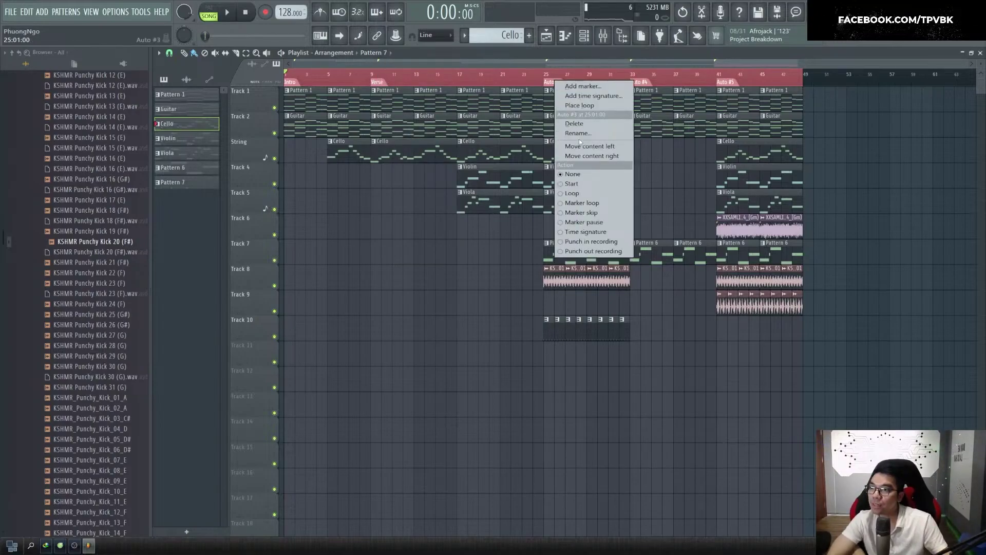
left_click(583, 133)
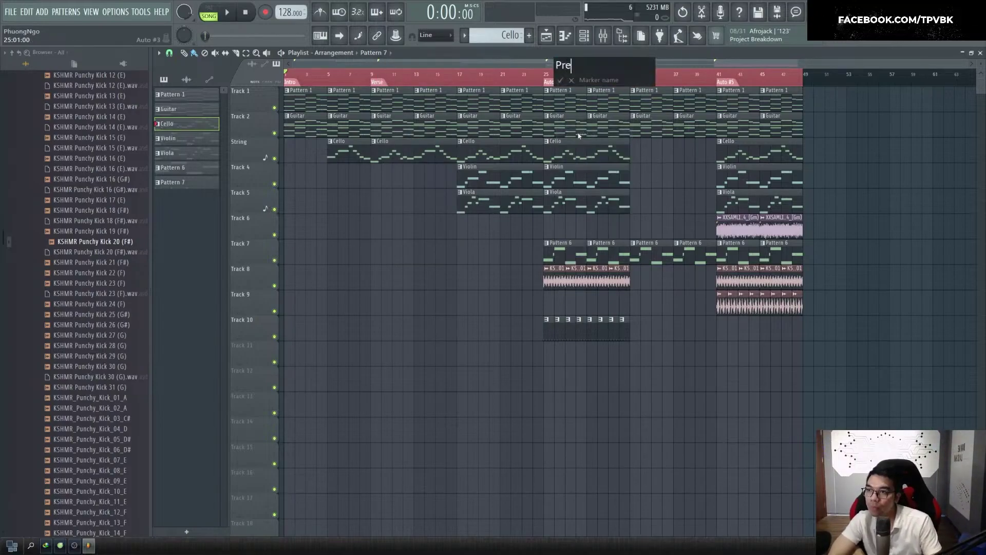
key("Return")
Rename the bar 33 marker Chorus and the bar 41 marker Buildup
right_click(643, 84)
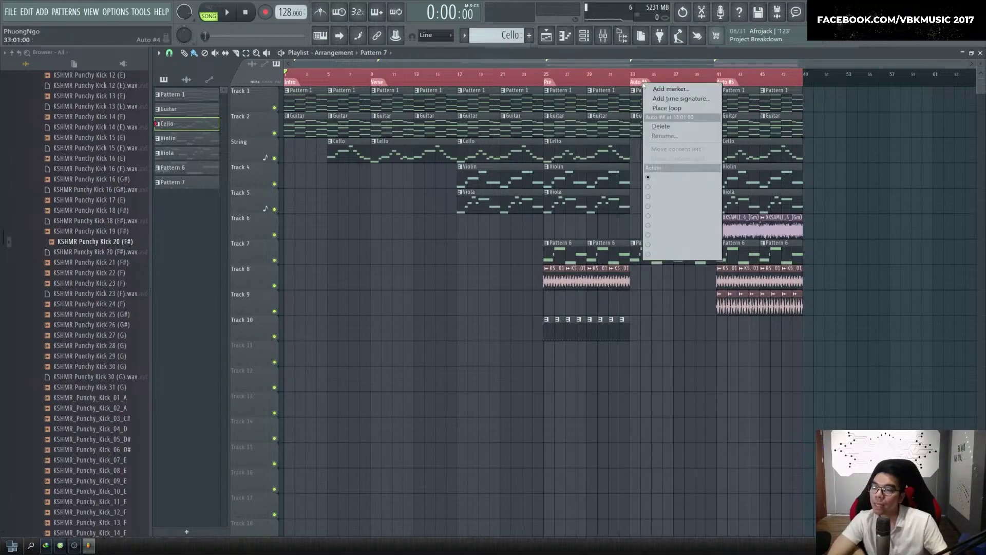
left_click(679, 136)
type("Choru")
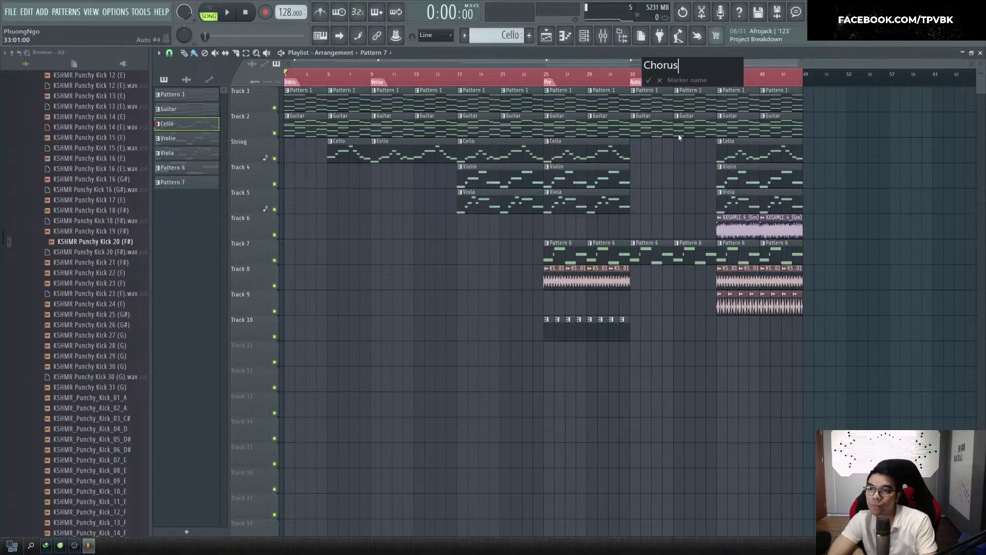
type("s")
key("Return")
right_click(735, 84)
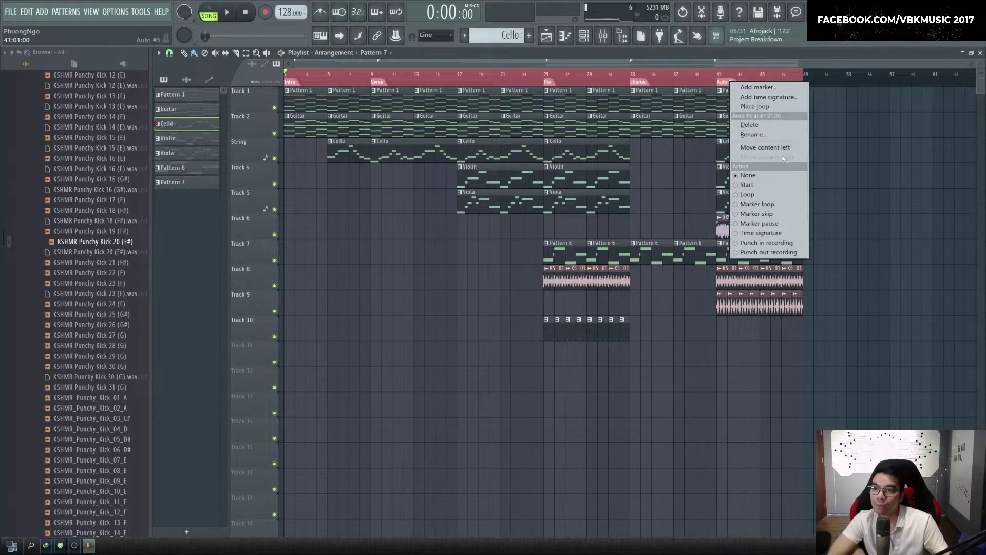
left_click(755, 135)
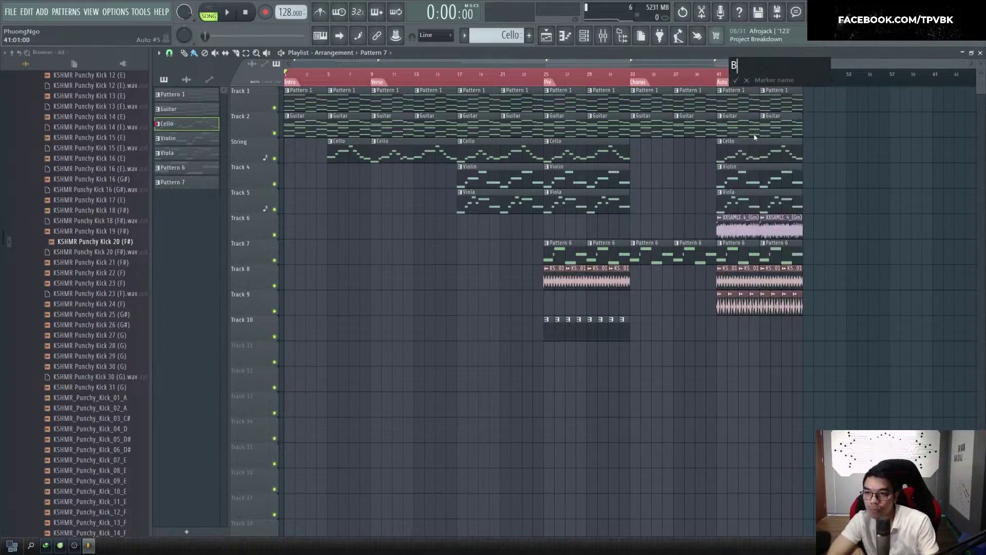
type("Buildup")
key("Return")
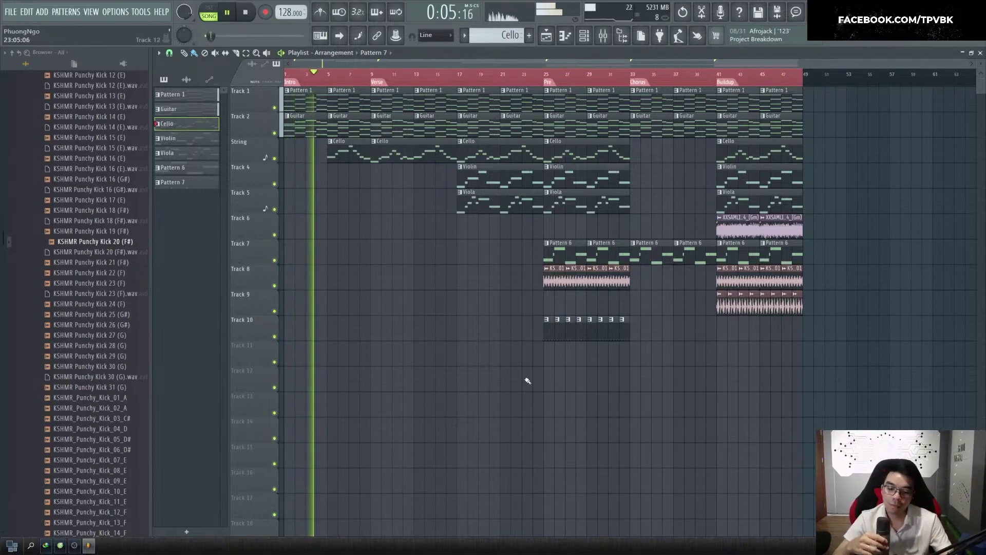
Place Violin and Viola clips at bars 5 to 8 and delete the Cello clip from bars 9 to 16
key("F9")
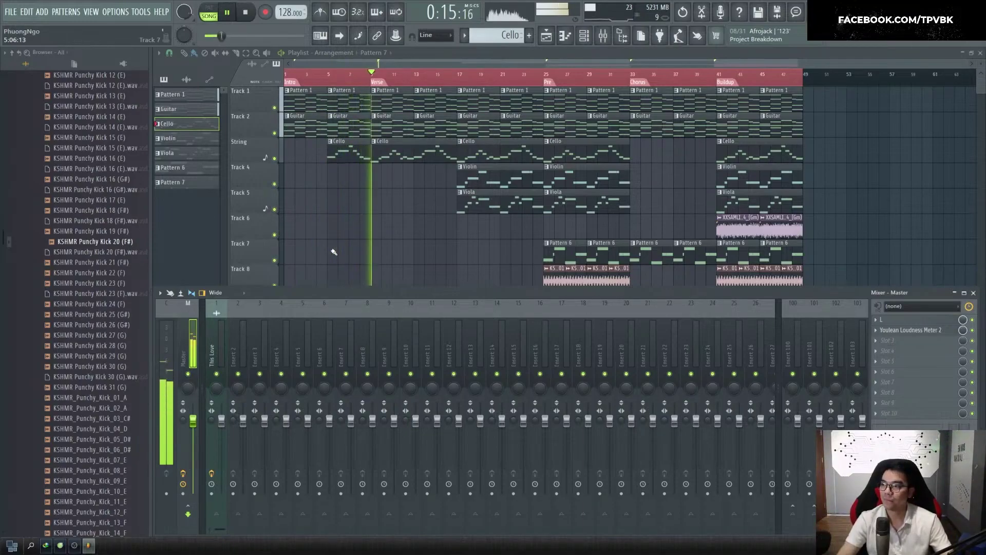
key("F9")
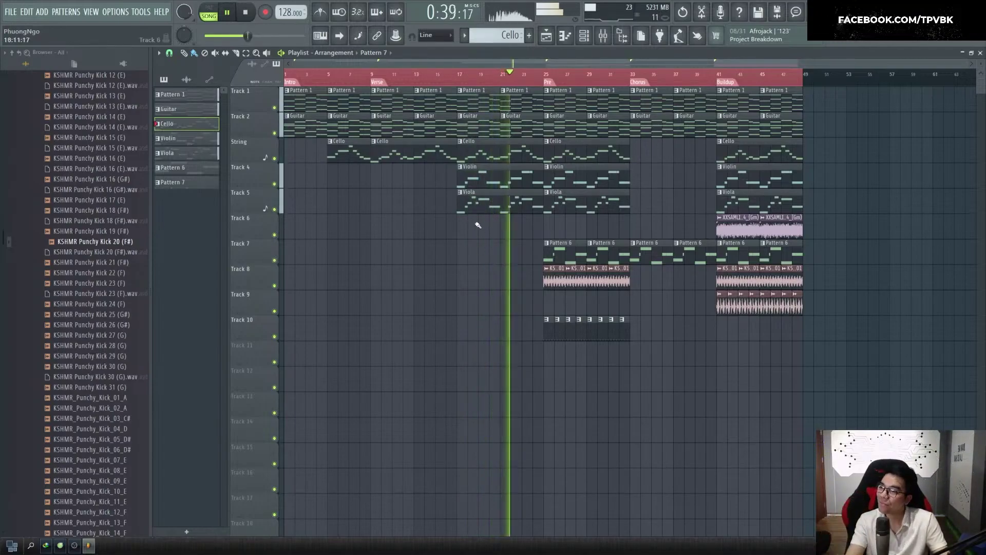
left_click_drag(480, 225, 331, 206)
left_click(380, 258, "ctrl")
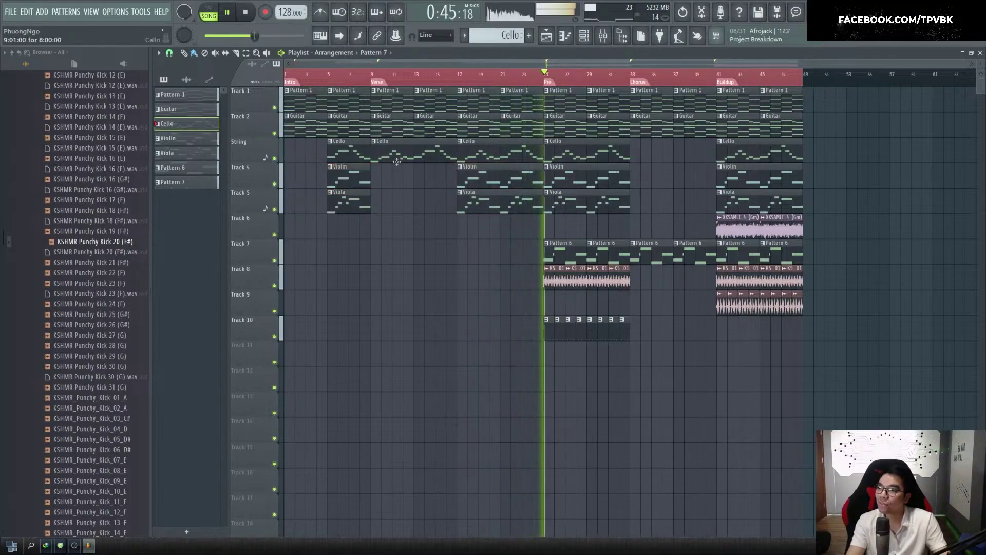
right_click(398, 161)
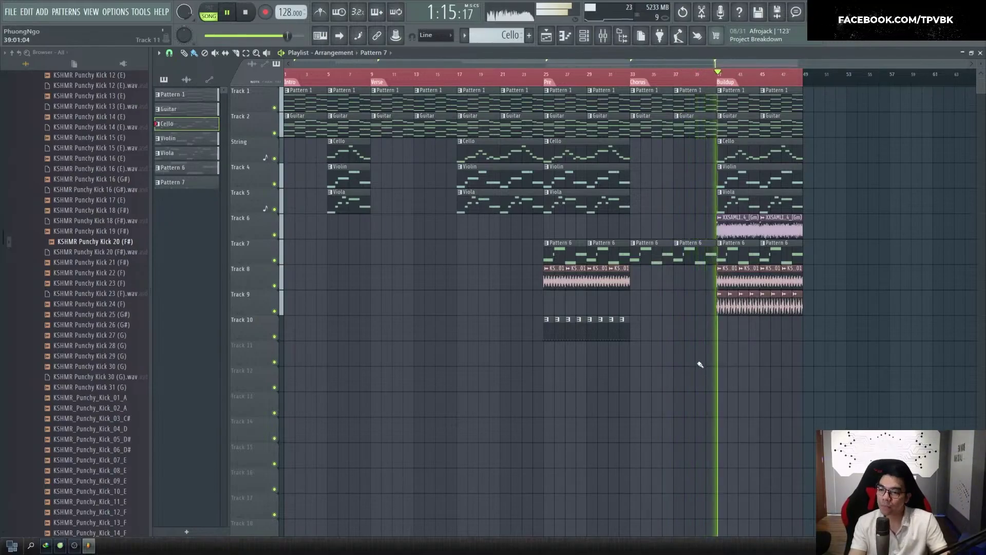
Delete the Track 9 loops from bars 41 to 48 and duplicate that section's remaining clips into bars 49 to 56
scroll(800, 337, "up", 3)
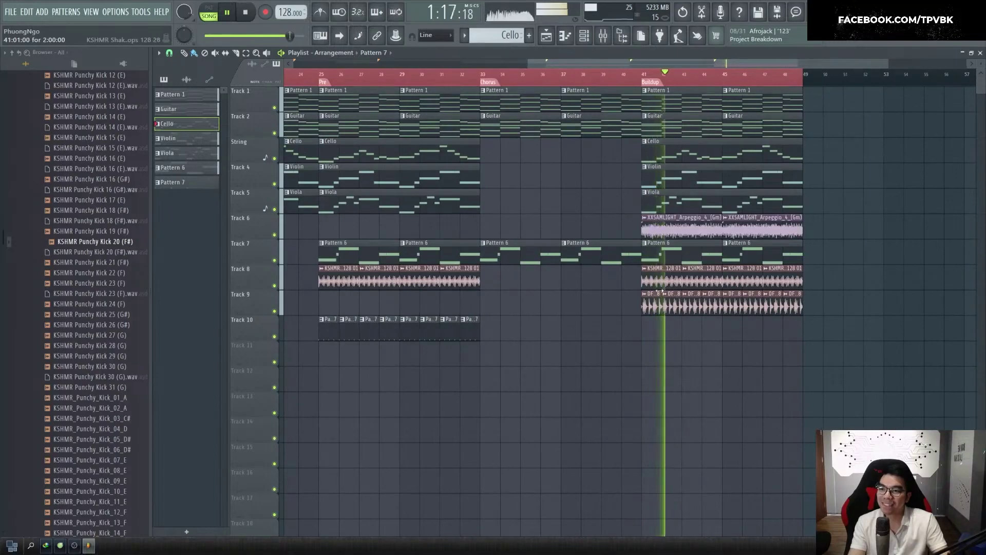
right_click(653, 305)
left_click_drag(798, 301, 641, 88)
key("ctrl+b")
key("ctrl+a")
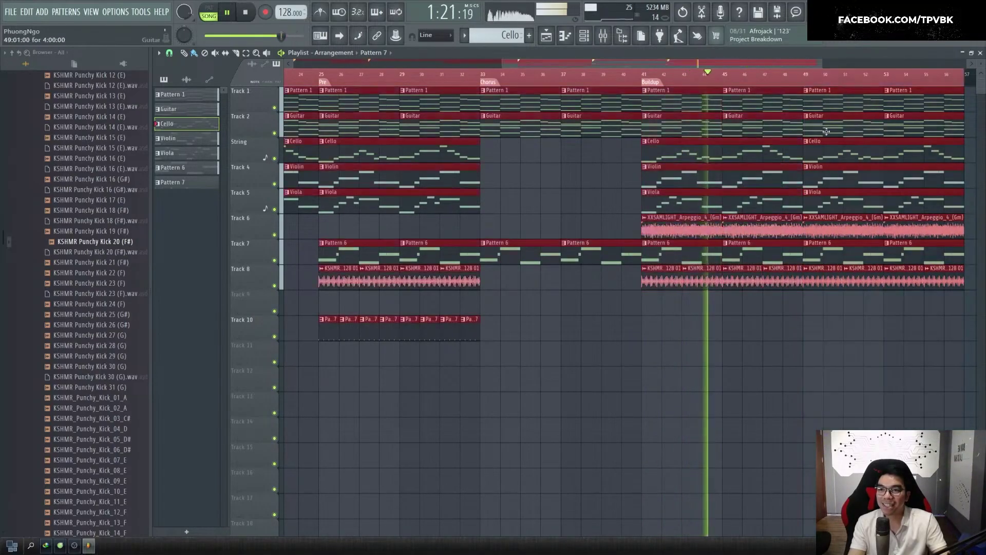
scroll(770, 326, "down", 3)
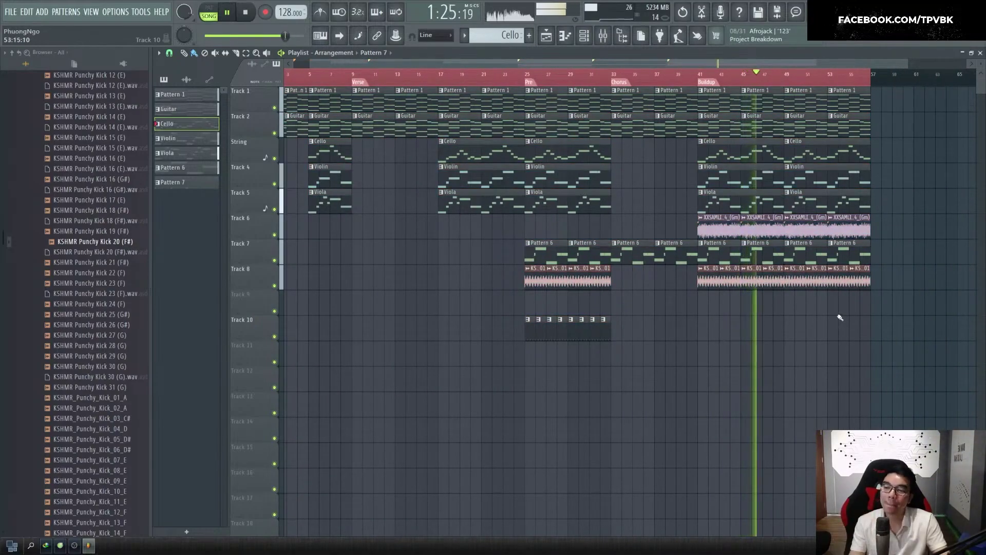
scroll(840, 317, "down", 2)
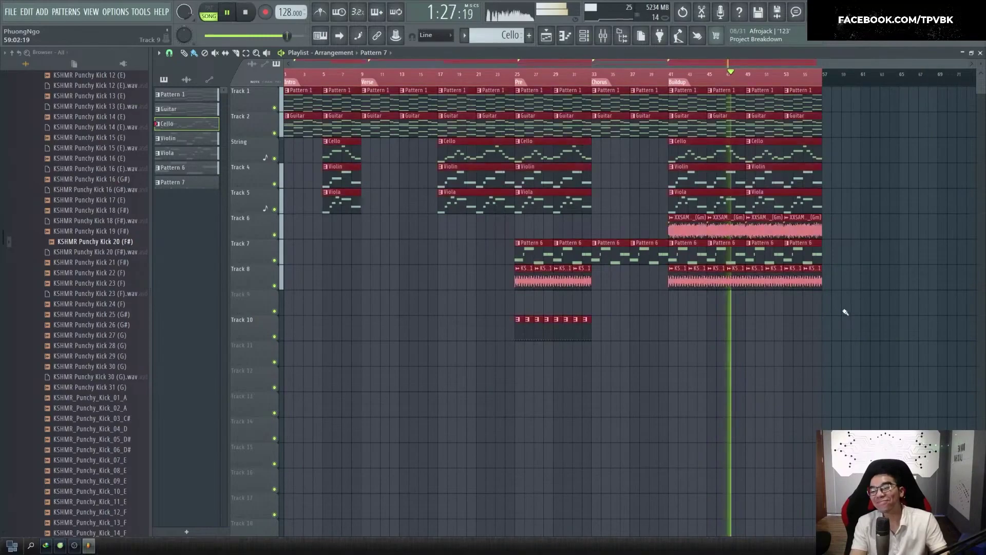
Set the channel volume of the KSHMR Shaker Loops 128 01 audio clip to about 15%
double_click(740, 281)
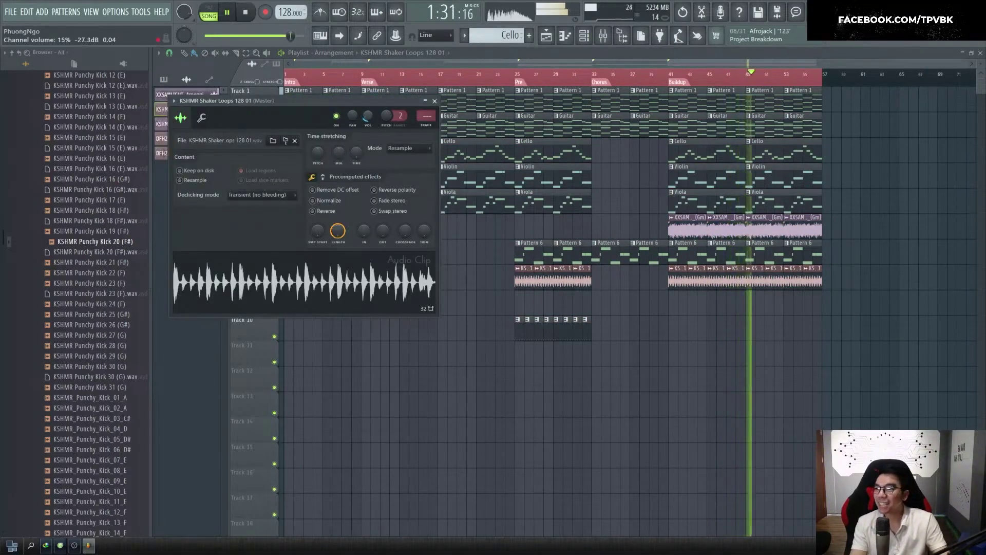
left_click(435, 101)
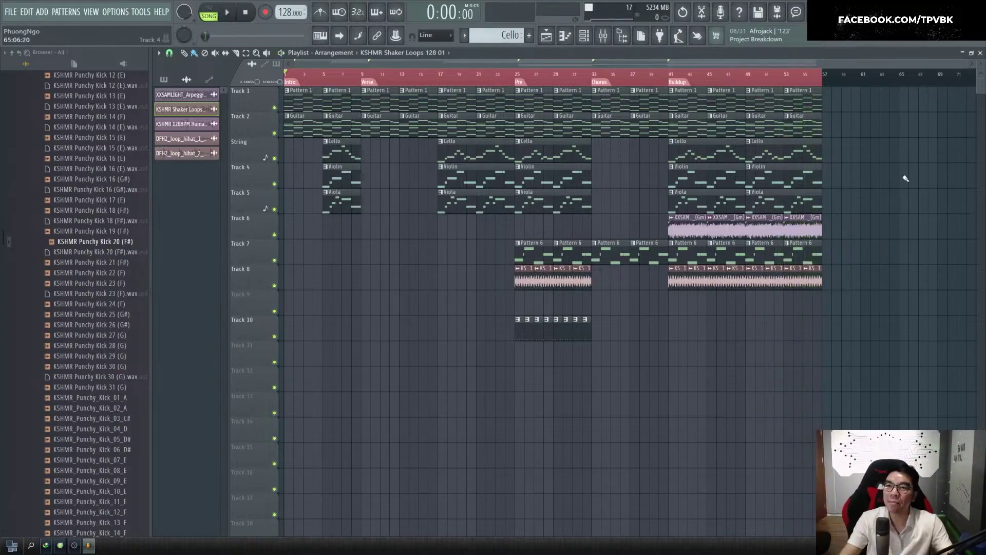
Play the arrangement from bar 1 to review the Intro section up to the Verse
key("ctrl+a")
left_click(402, 243, "ctrl")
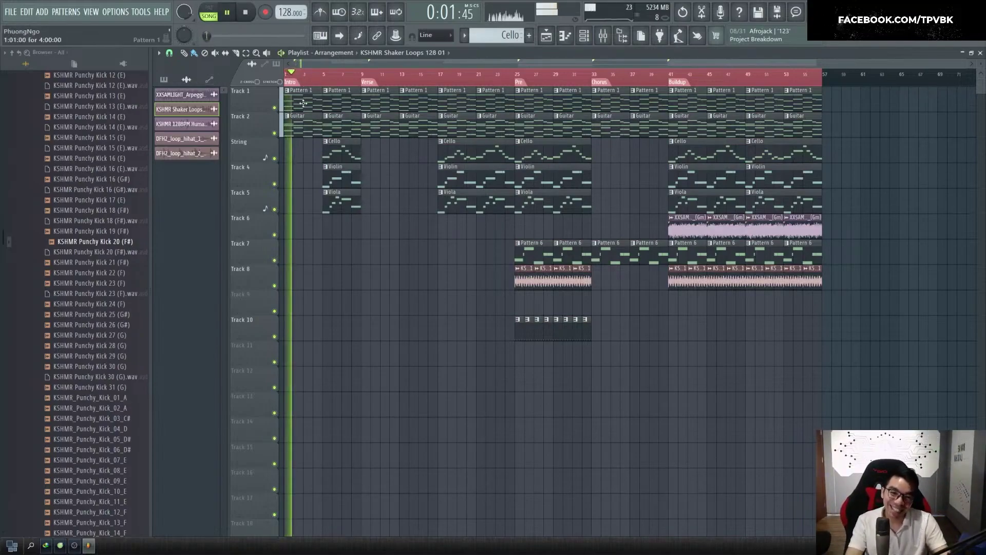
scroll(350, 259, "up", 3)
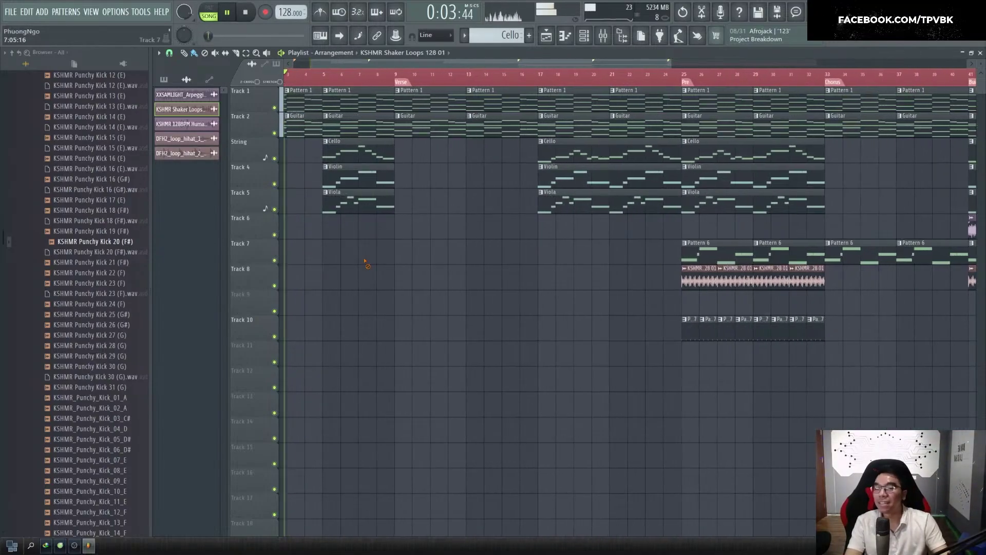
scroll(366, 253, "down", 3)
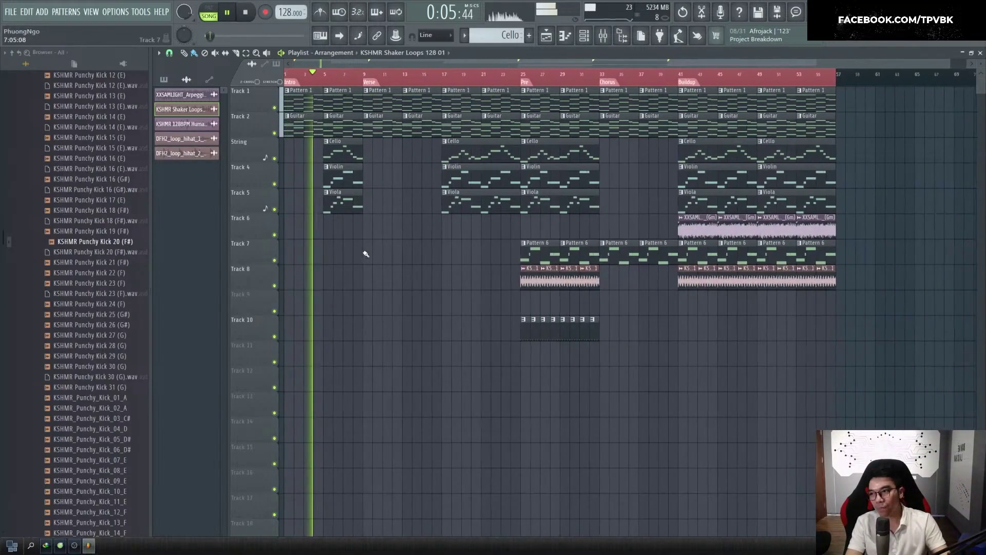
scroll(406, 246, "up", 3)
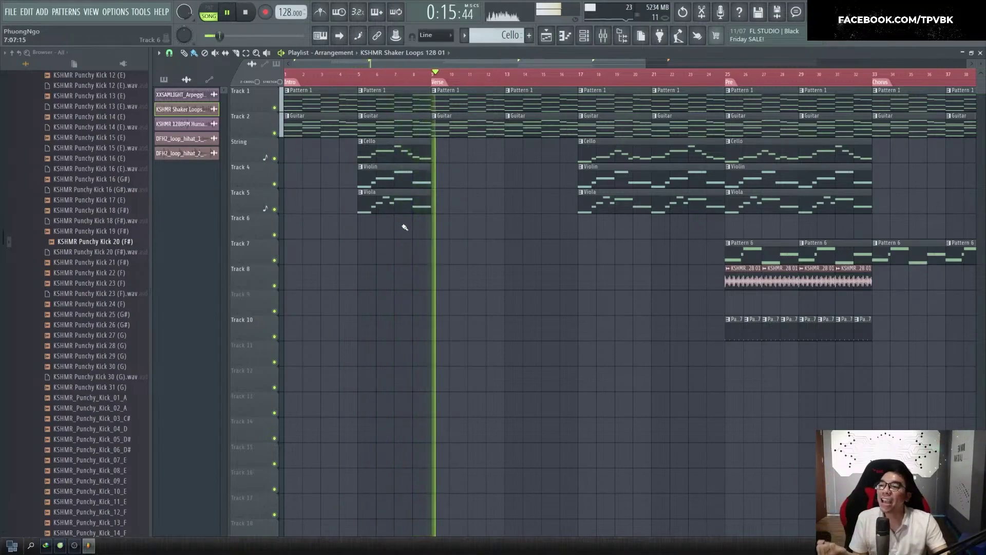
key("space")
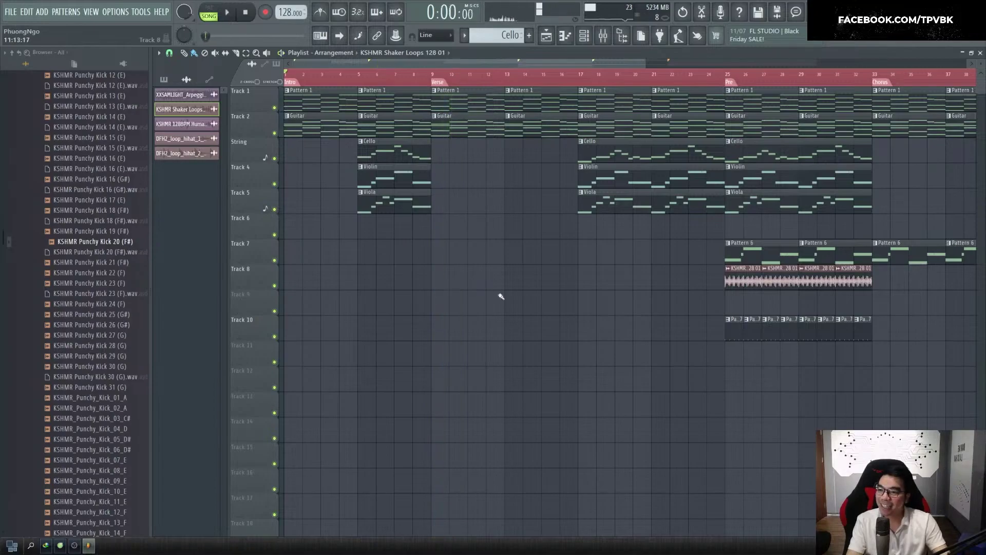
Deselect all clips and play from the Buildup marker at bar 41 to review the final section
scroll(358, 308, "up", 4)
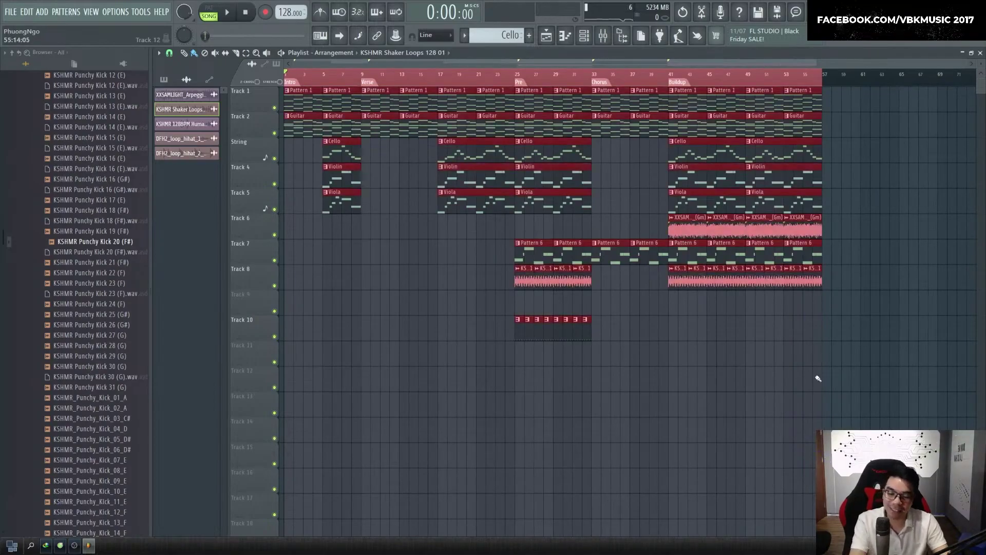
left_click(818, 378)
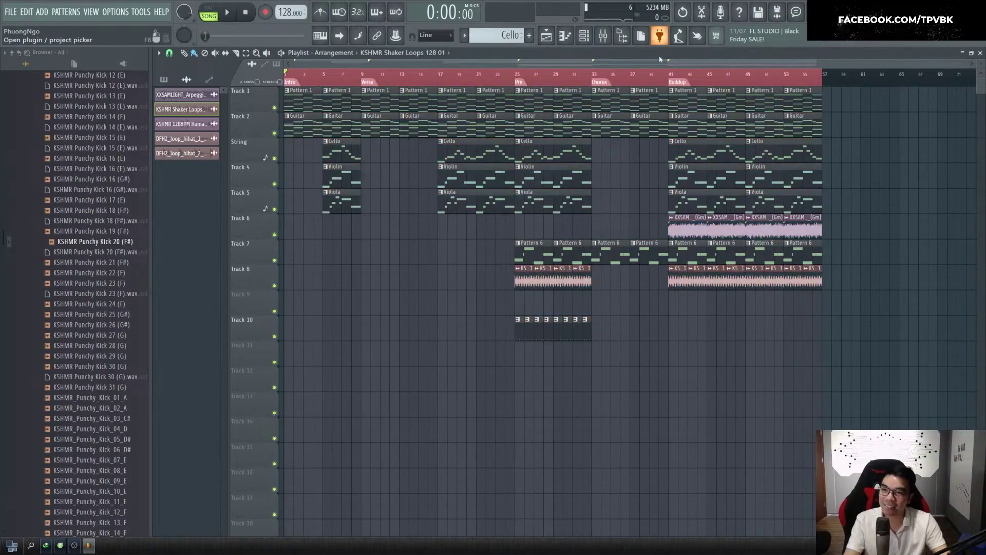
key("space")
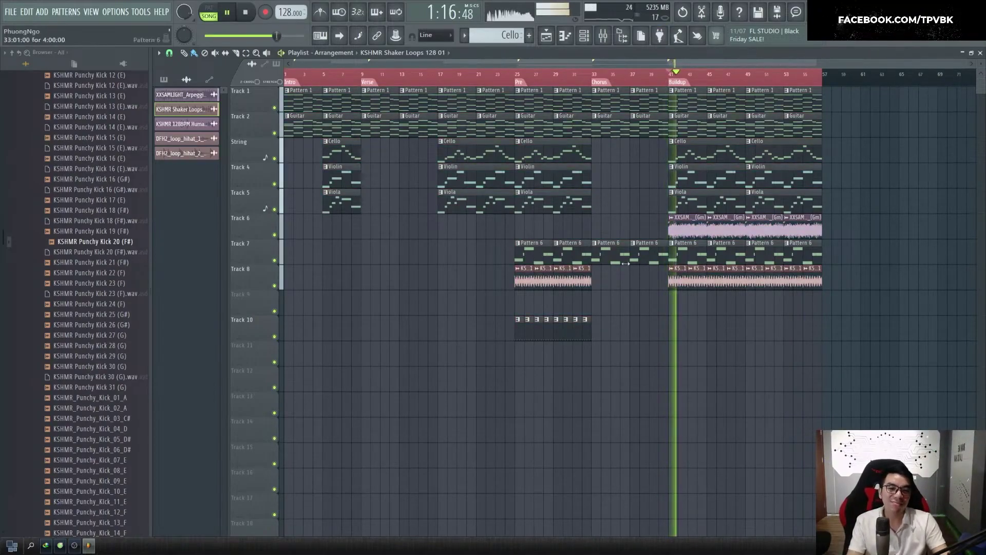
scroll(873, 241, "up", 3)
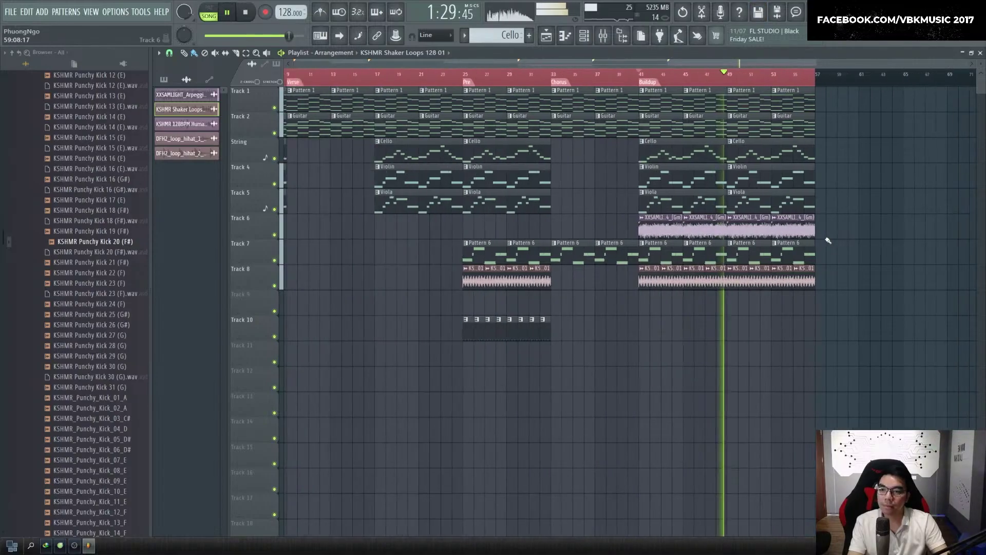
key("space")
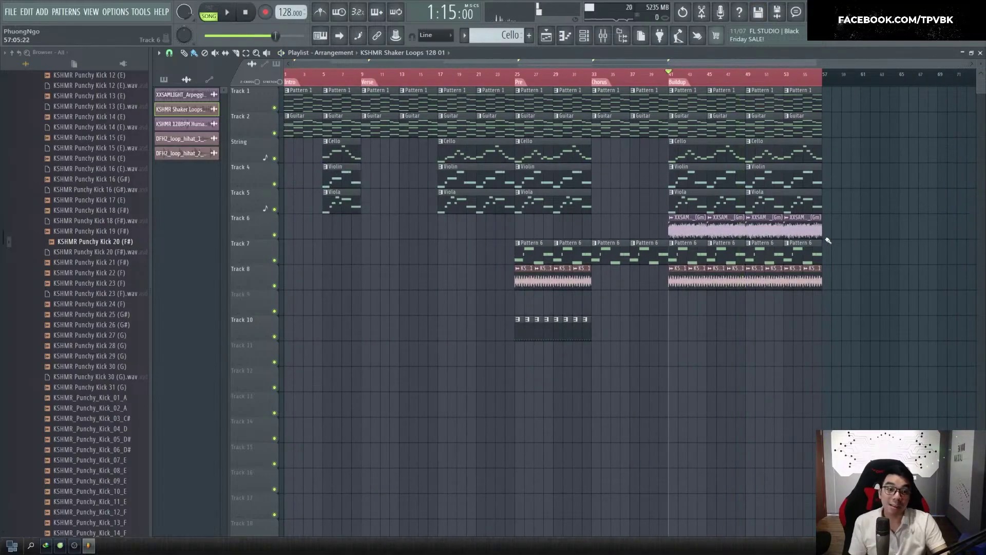